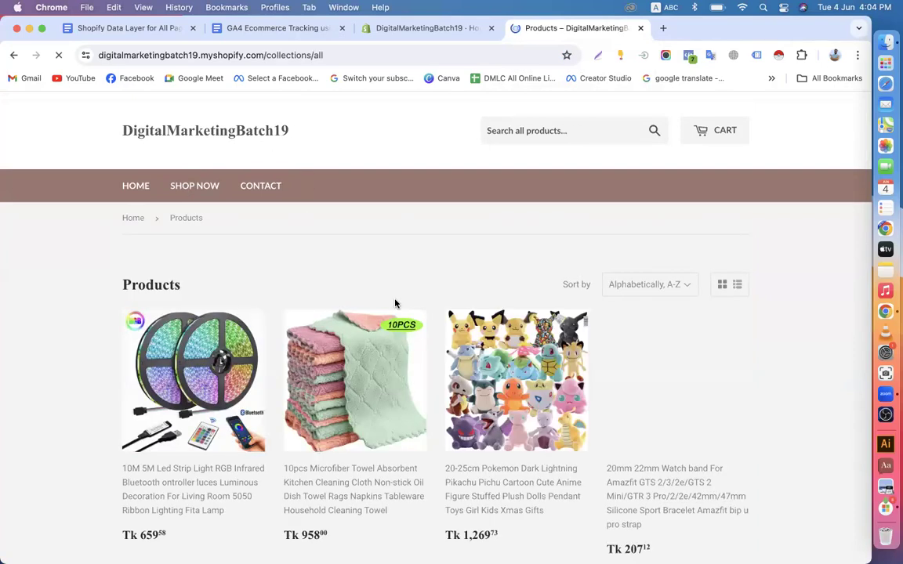
Review the Shopify Data Layer for All Pages document from the top
{"action": "scroll", "coordinate": [395, 303], "scroll_direction": "down", "scroll_amount": 10}
{"action": "scroll", "coordinate": [396, 304], "scroll_direction": "down", "scroll_amount": 15}
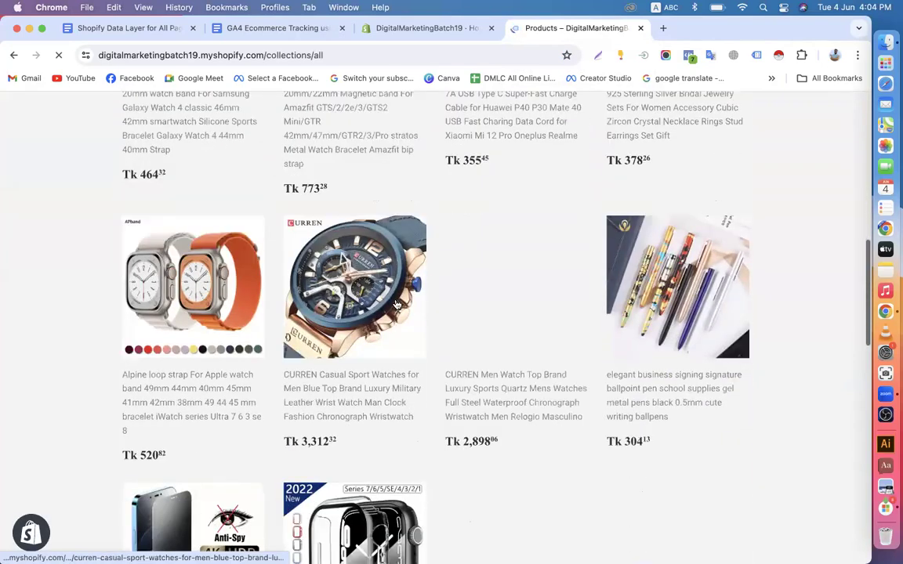
{"action": "scroll", "coordinate": [395, 304], "scroll_direction": "up", "scroll_amount": 20}
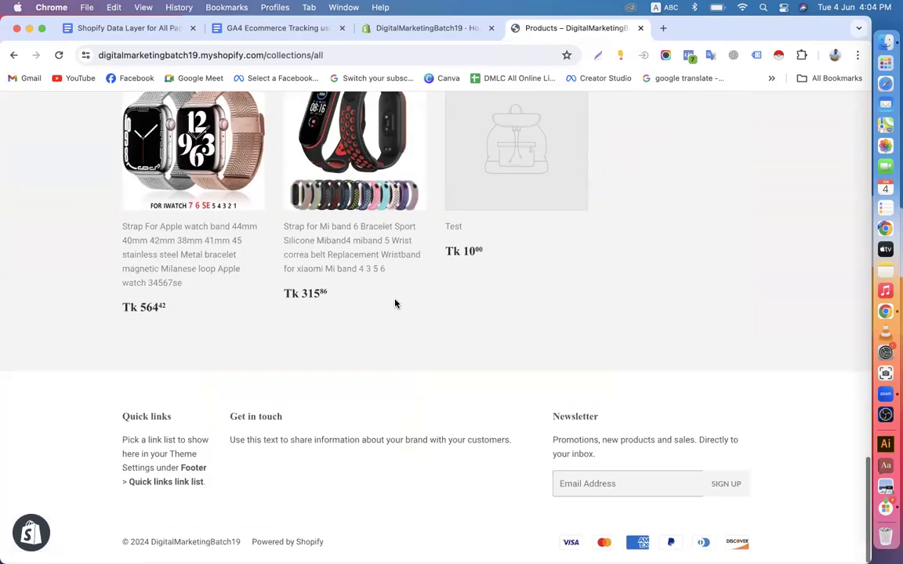
{"action": "scroll", "coordinate": [396, 303], "scroll_direction": "up", "scroll_amount": 3}
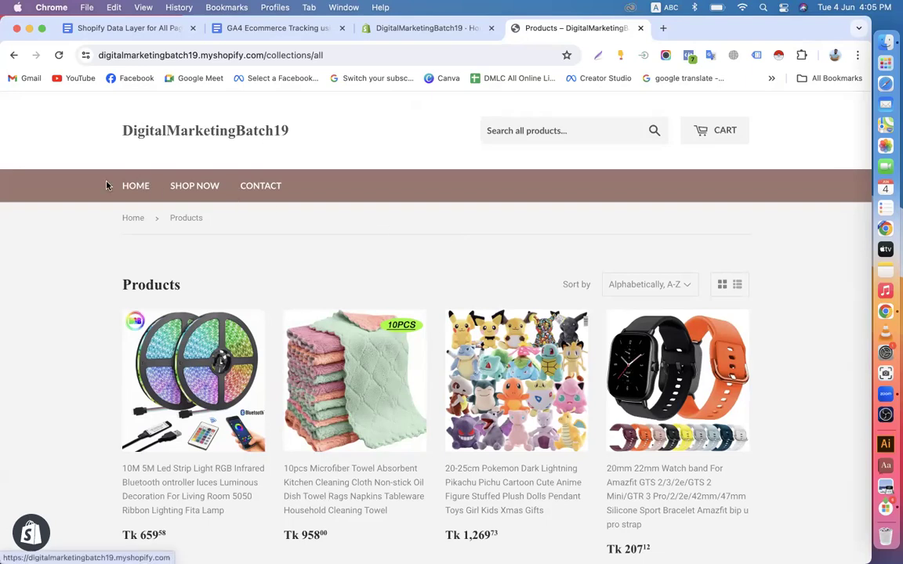
{"action": "left_click", "coordinate": [113, 33]}
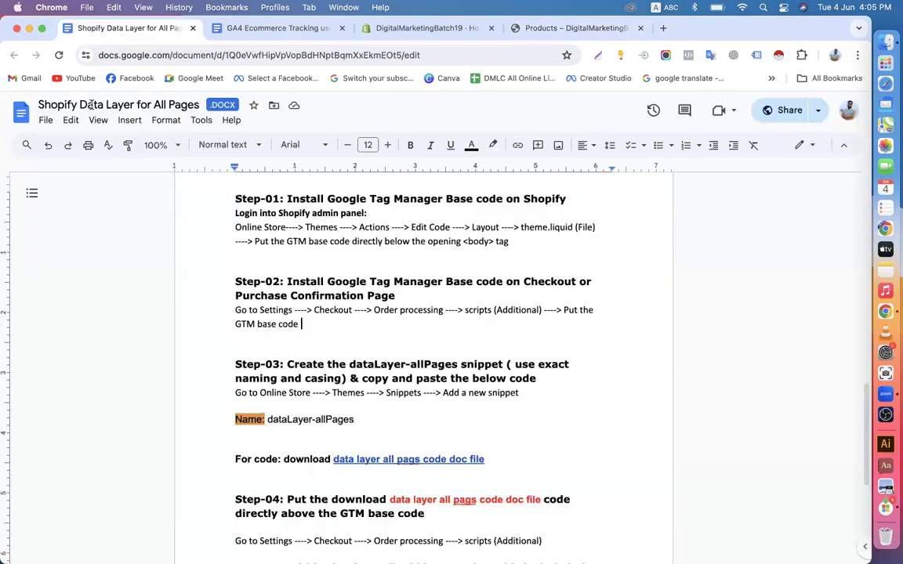
{"action": "key", "text": "super+a"}
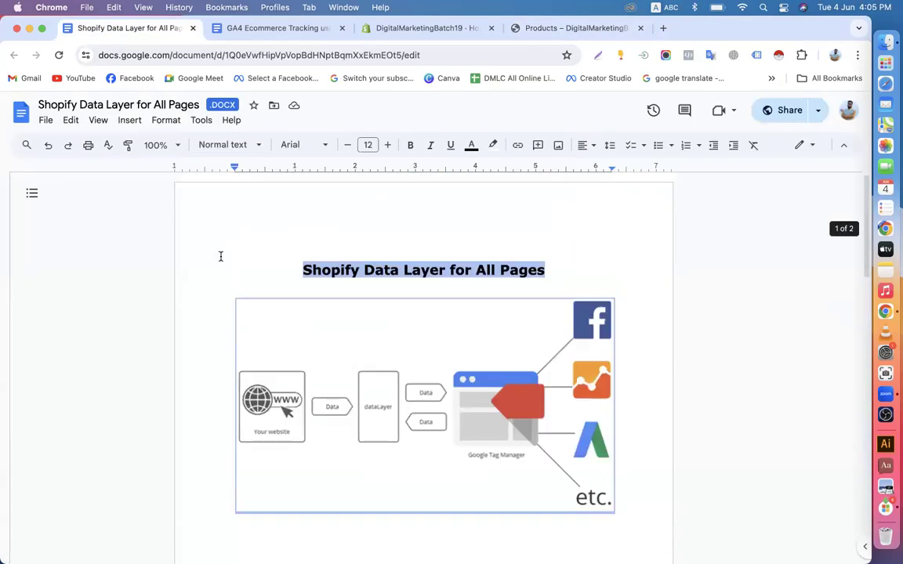
{"action": "scroll", "coordinate": [220, 257], "scroll_direction": "down", "scroll_amount": 10}
{"action": "scroll", "coordinate": [220, 257], "scroll_direction": "up", "scroll_amount": 10}
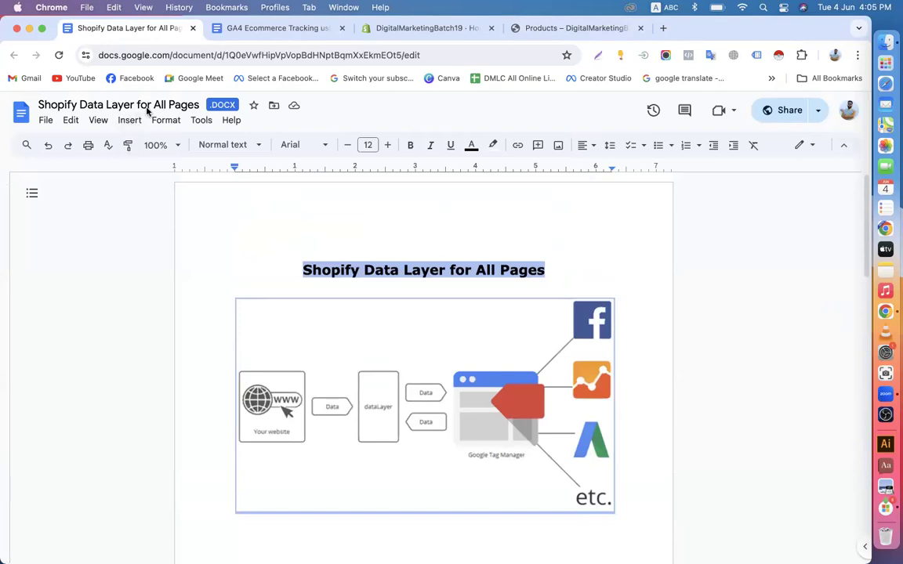
{"action": "scroll", "coordinate": [206, 269], "scroll_direction": "down", "scroll_amount": 10}
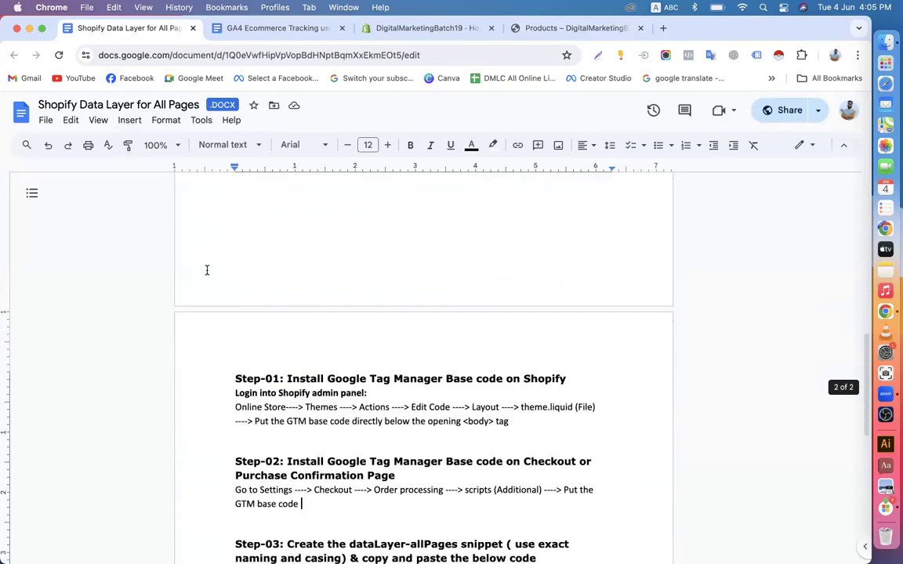
{"action": "scroll", "coordinate": [244, 353], "scroll_direction": "down", "scroll_amount": 6}
{"action": "scroll", "coordinate": [244, 355], "scroll_direction": "up", "scroll_amount": 2}
{"action": "scroll", "coordinate": [244, 352], "scroll_direction": "up", "scroll_amount": 5}
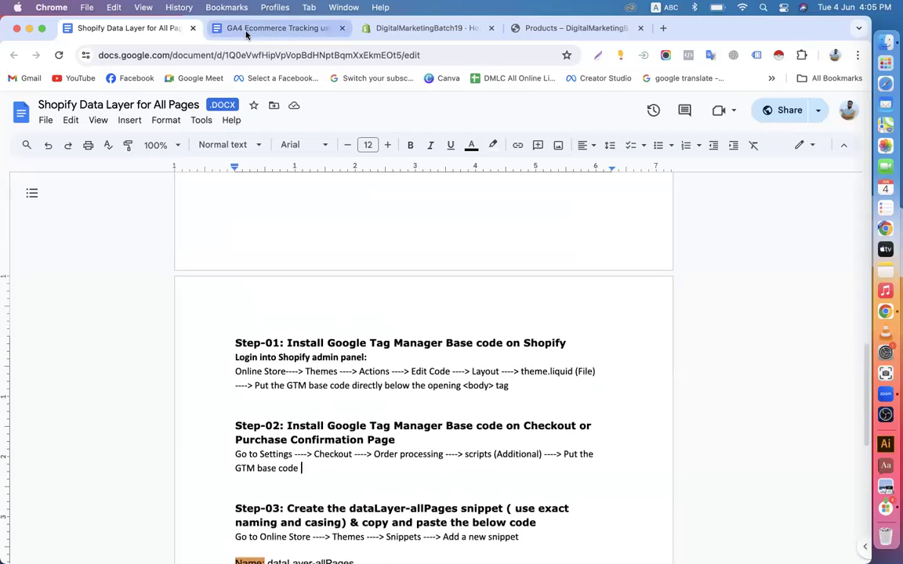
Bring up the GA4 Ecommerce Tracking document's Purchase section with its data layer variables
{"action": "left_click", "coordinate": [247, 32]}
{"action": "scroll", "coordinate": [230, 285], "scroll_direction": "up", "scroll_amount": 3}
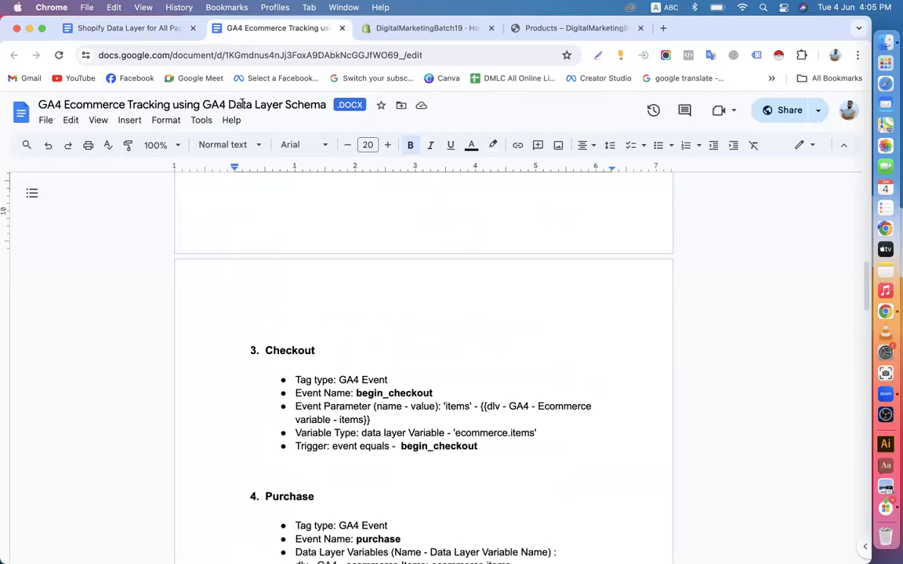
{"action": "scroll", "coordinate": [247, 300], "scroll_direction": "down", "scroll_amount": 8}
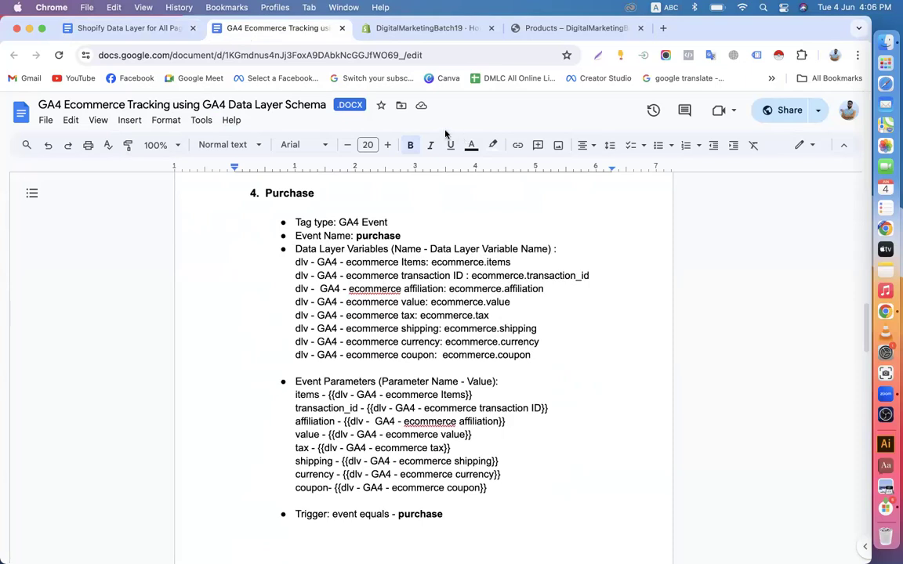
{"action": "left_click", "coordinate": [438, 30]}
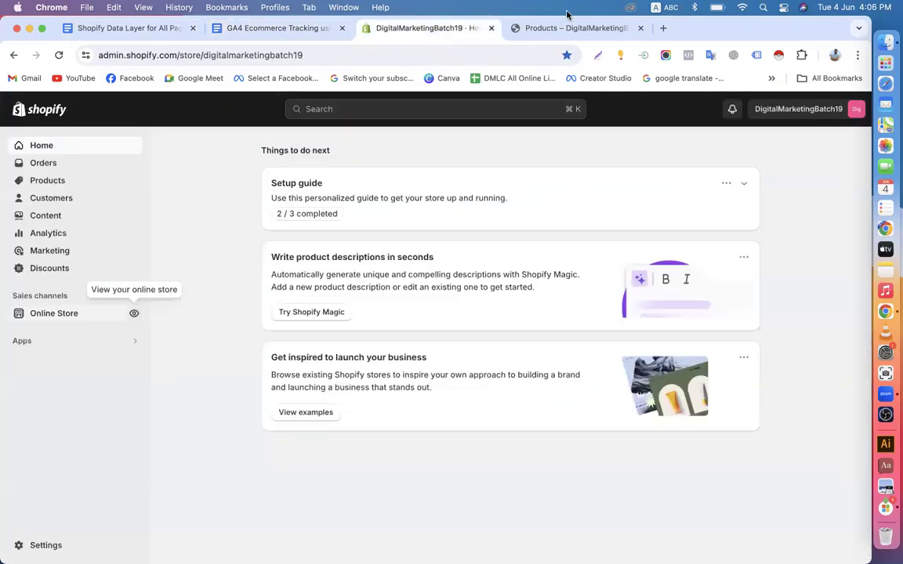
{"action": "left_click", "coordinate": [558, 28]}
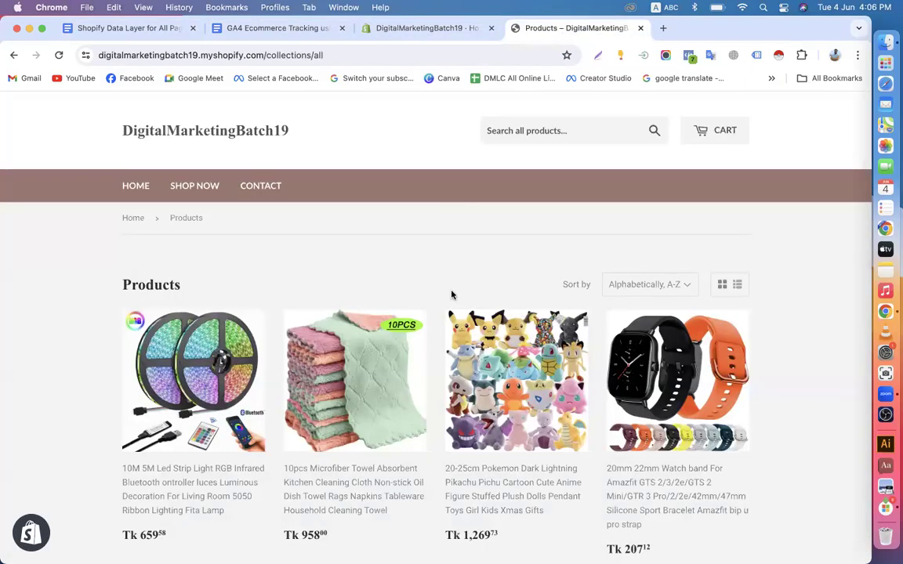
{"action": "scroll", "coordinate": [452, 294], "scroll_direction": "down", "scroll_amount": 20}
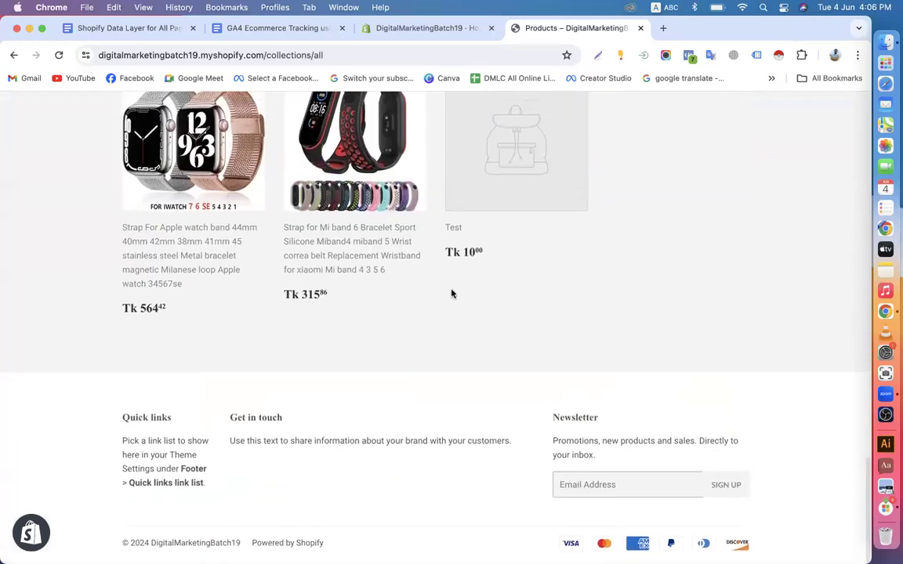
{"action": "scroll", "coordinate": [451, 294], "scroll_direction": "up", "scroll_amount": 10}
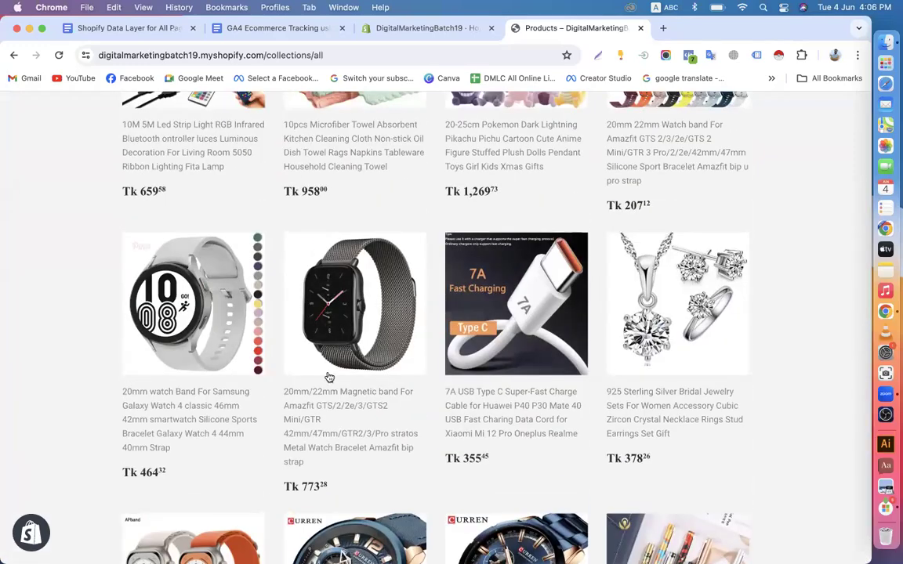
{"action": "scroll", "coordinate": [345, 290], "scroll_direction": "up", "scroll_amount": 5}
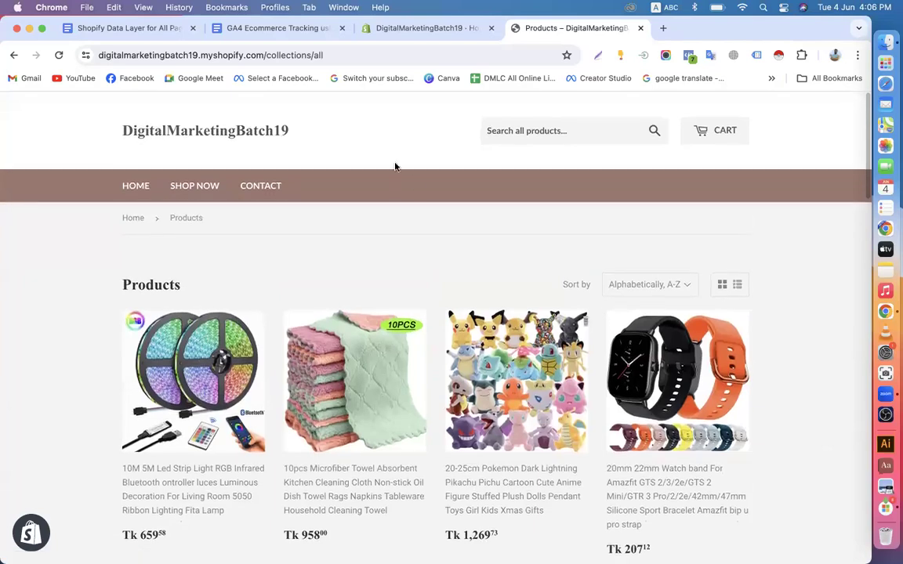
{"action": "left_click", "coordinate": [243, 31]}
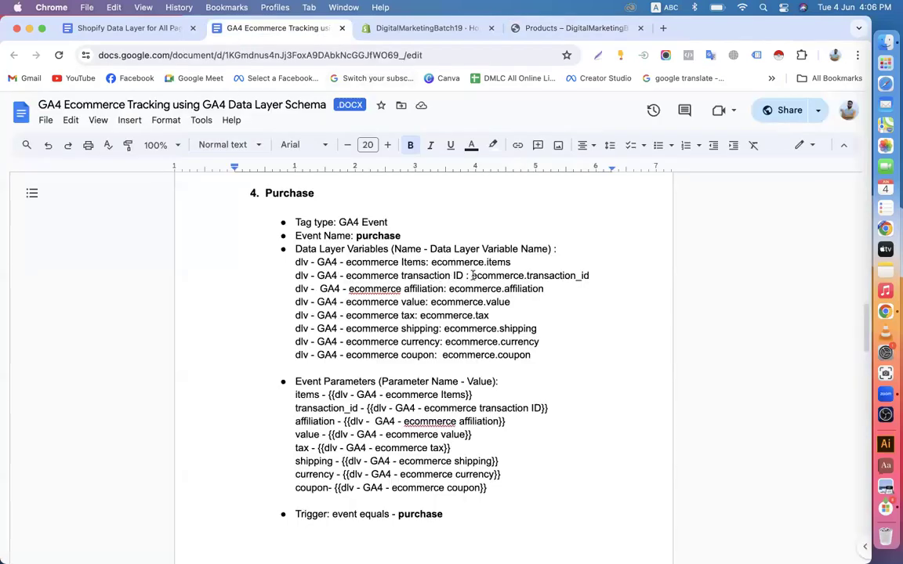
{"action": "left_click_drag", "start_coordinate": [473, 275], "coordinate": [593, 275]}
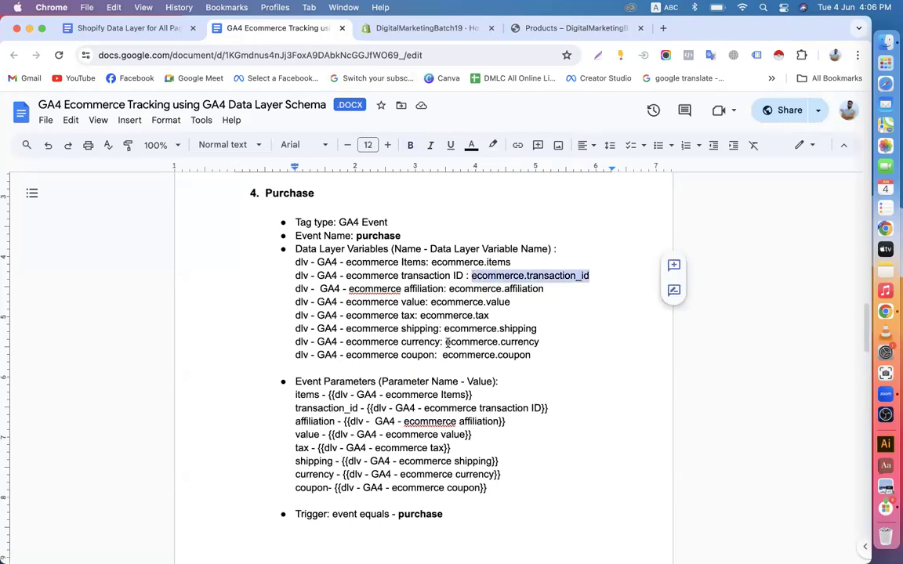
{"action": "left_click", "coordinate": [577, 28]}
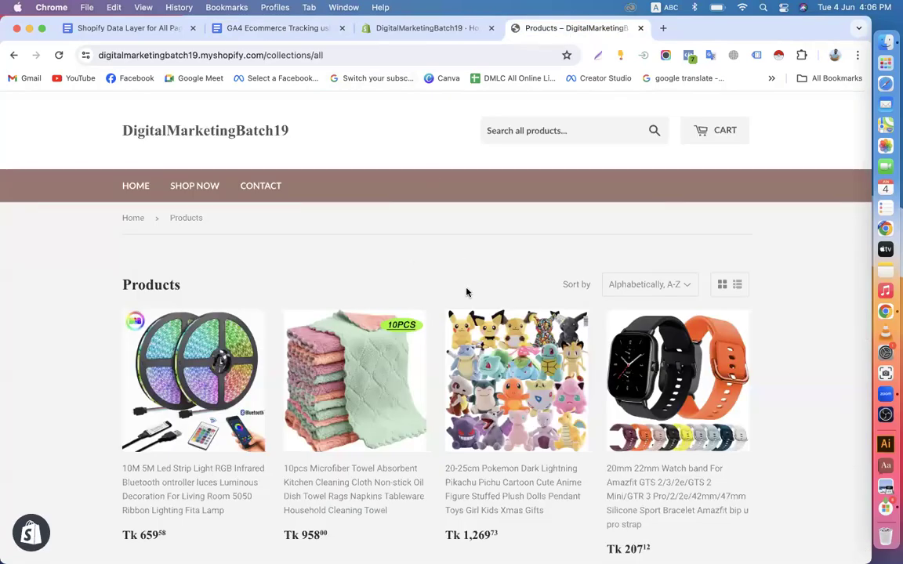
{"action": "scroll", "coordinate": [467, 293], "scroll_direction": "down", "scroll_amount": 10}
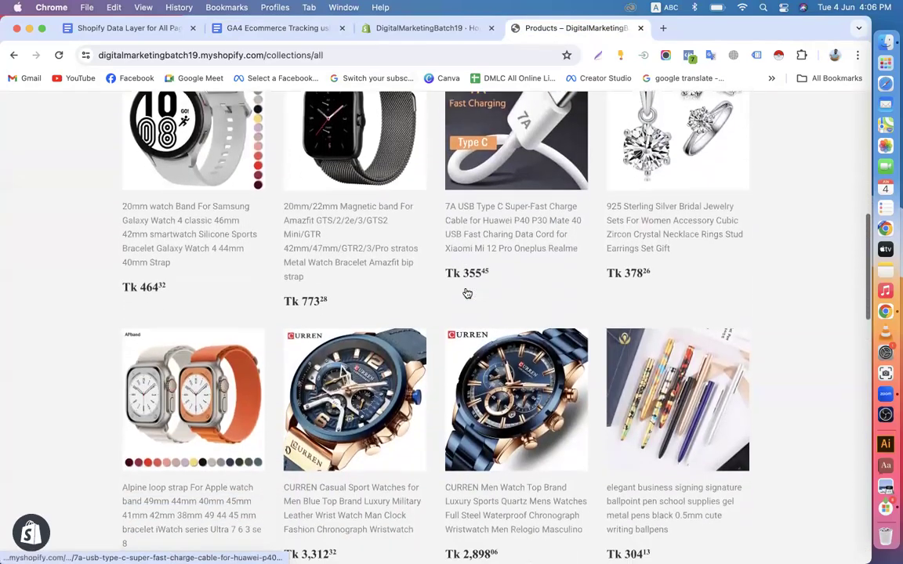
{"action": "left_click", "coordinate": [236, 28]}
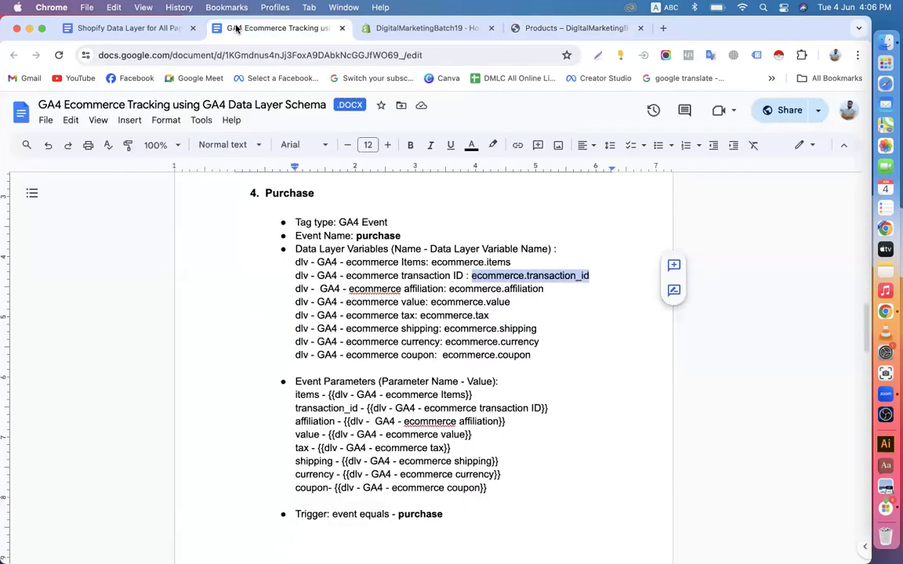
{"action": "left_click", "coordinate": [97, 29]}
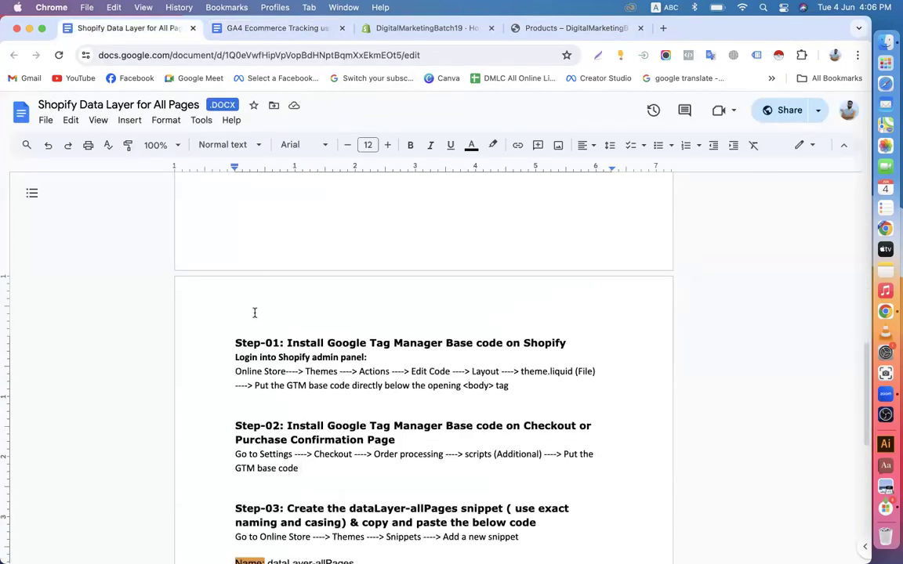
{"action": "scroll", "coordinate": [253, 313], "scroll_direction": "down", "scroll_amount": 9}
{"action": "scroll", "coordinate": [380, 300], "scroll_direction": "down", "scroll_amount": 2}
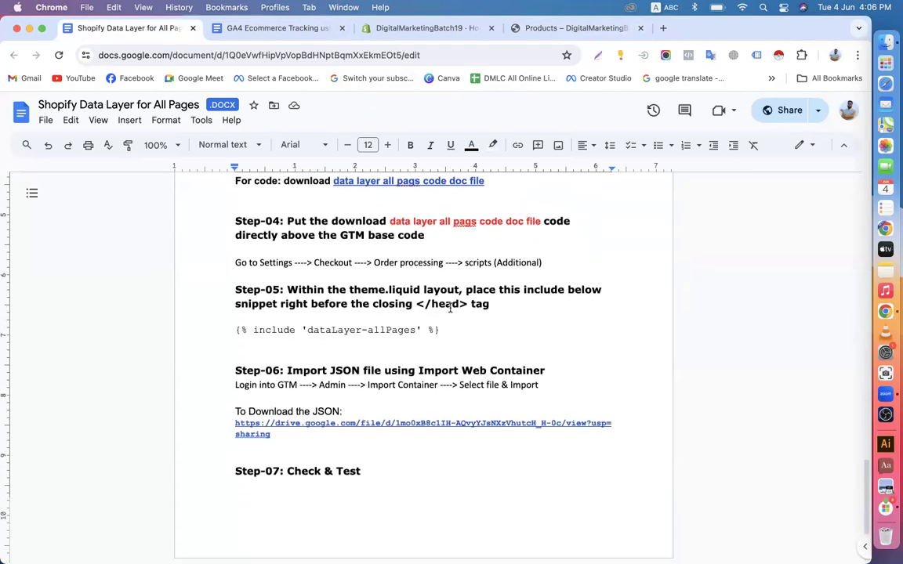
{"action": "scroll", "coordinate": [450, 308], "scroll_direction": "up", "scroll_amount": 9}
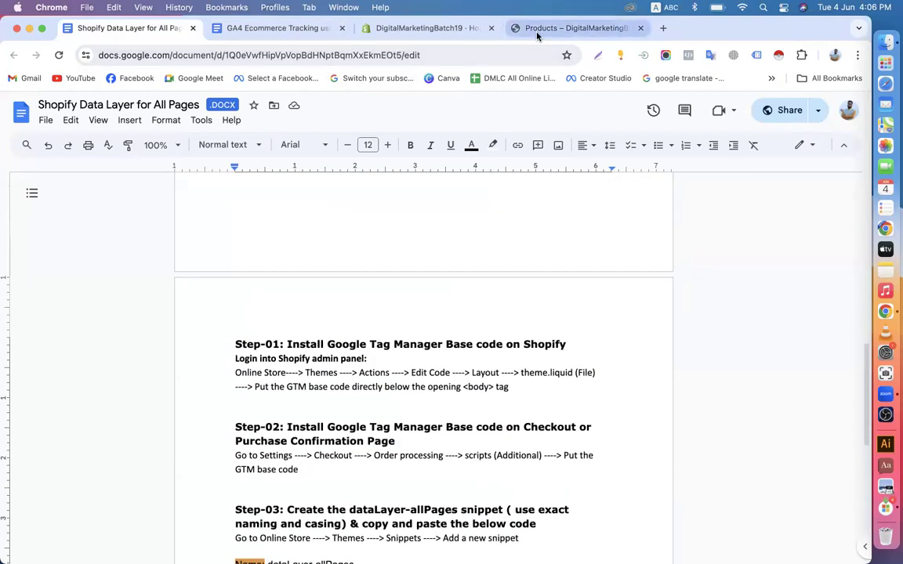
{"action": "left_click", "coordinate": [537, 36]}
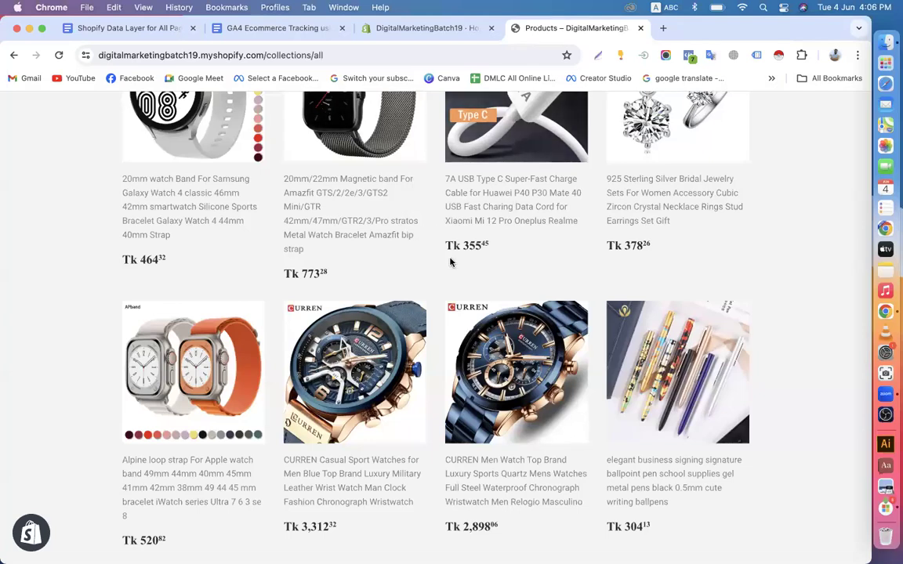
{"action": "scroll", "coordinate": [450, 263], "scroll_direction": "up", "scroll_amount": 10}
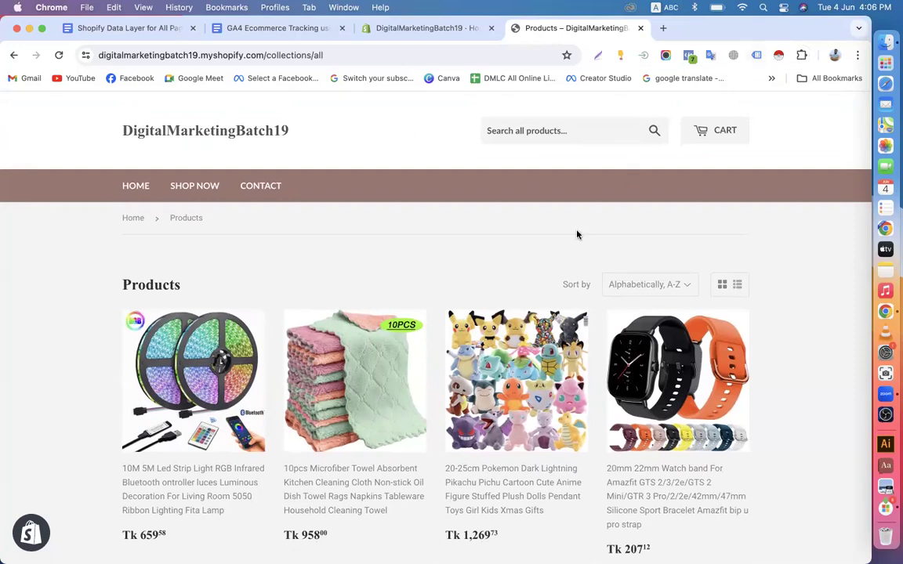
{"action": "scroll", "coordinate": [510, 239], "scroll_direction": "down", "scroll_amount": 3}
{"action": "scroll", "coordinate": [510, 239], "scroll_direction": "down", "scroll_amount": 5}
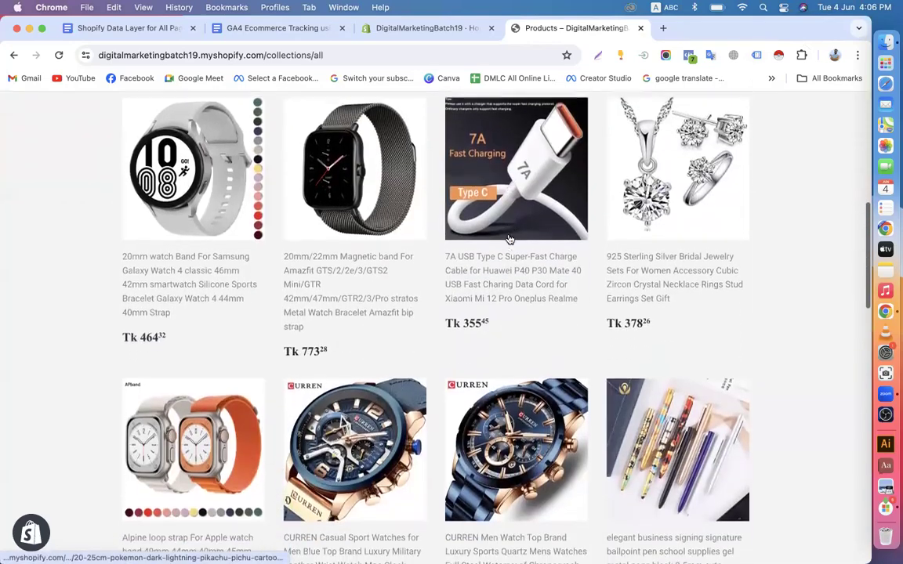
{"action": "scroll", "coordinate": [508, 239], "scroll_direction": "up", "scroll_amount": 10}
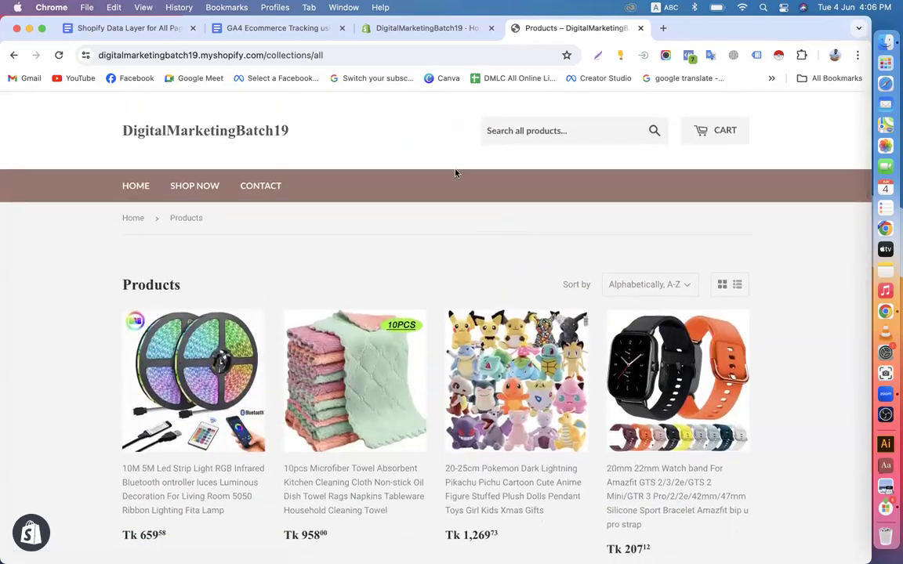
{"action": "left_click", "coordinate": [239, 28]}
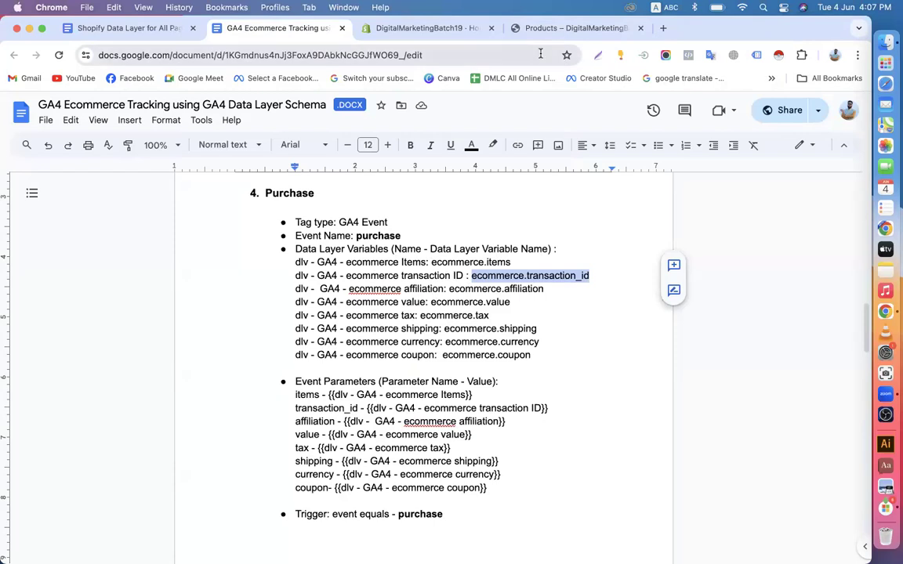
Load Tag Manager in a new tab and open the G-Ads-Online Shop dev-dmbatch59.pantheonsite.io container
{"action": "left_click", "coordinate": [663, 28]}
{"action": "type", "text": "t"}
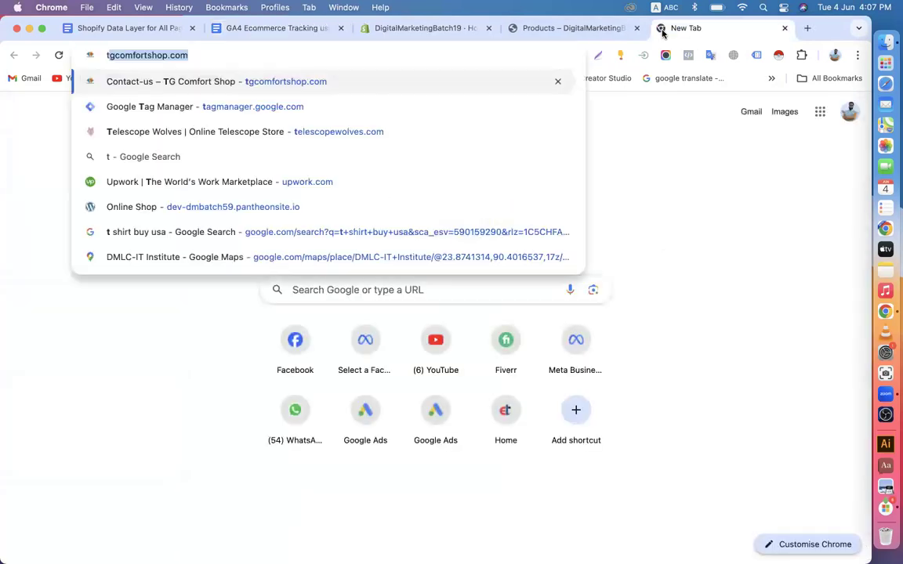
{"action": "type", "text": "a"}
{"action": "key", "text": "Return"}
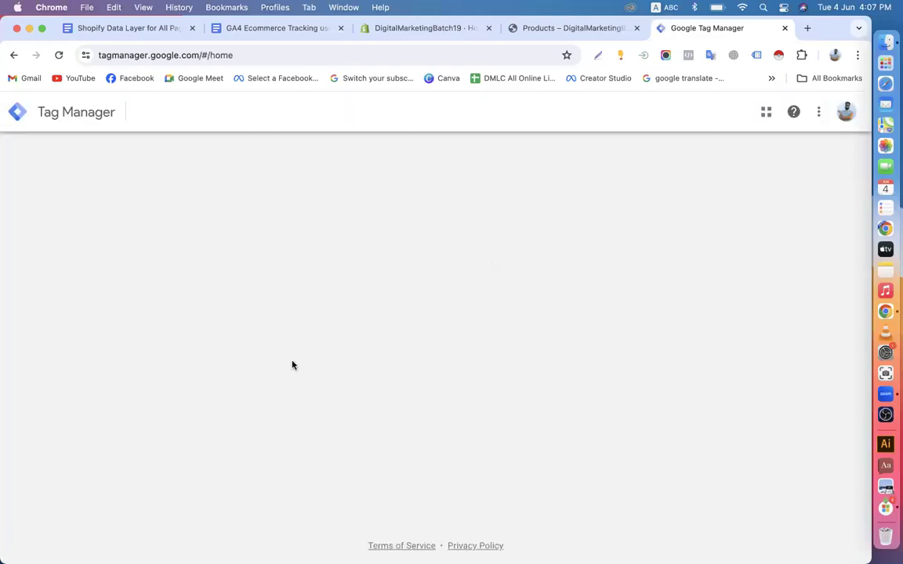
{"action": "scroll", "coordinate": [291, 365], "scroll_direction": "down", "scroll_amount": 10}
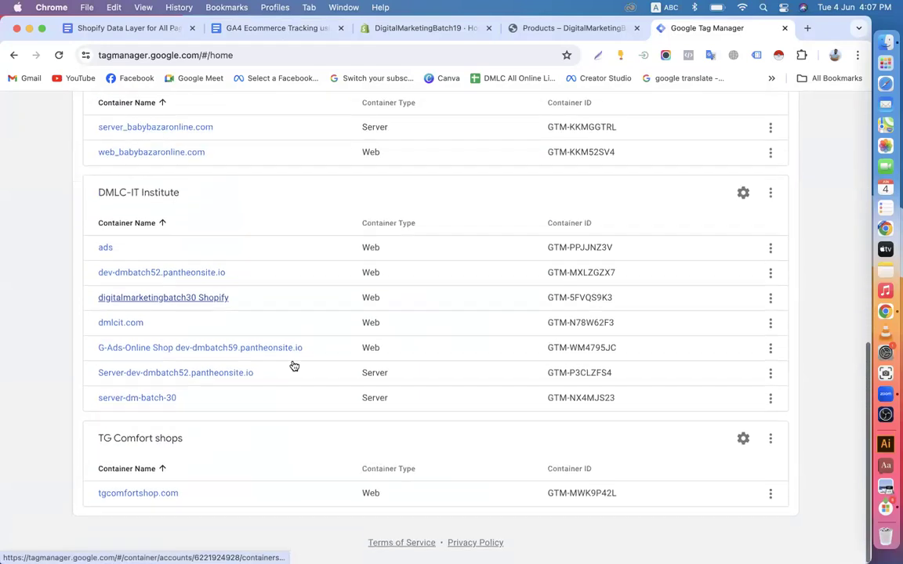
{"action": "scroll", "coordinate": [291, 365], "scroll_direction": "up", "scroll_amount": 3}
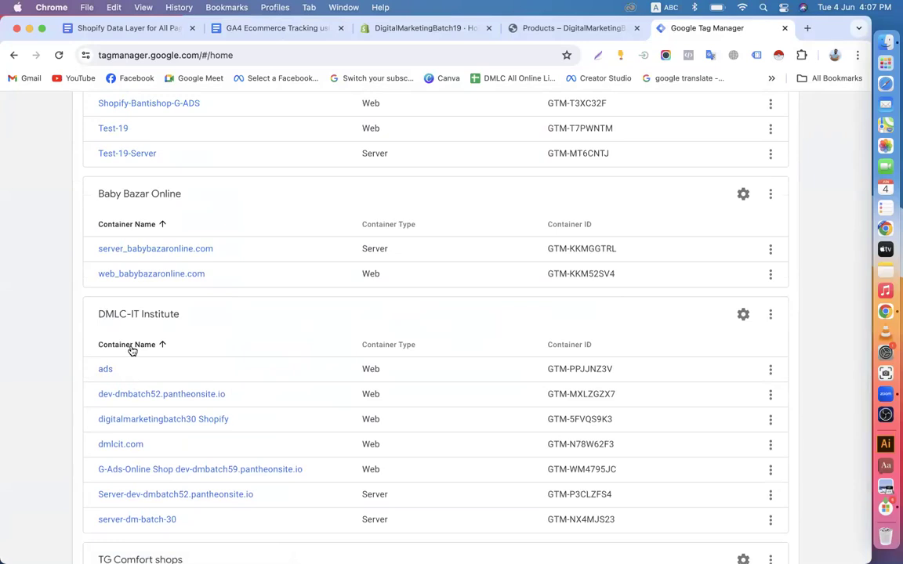
{"action": "scroll", "coordinate": [145, 406], "scroll_direction": "down", "scroll_amount": 2}
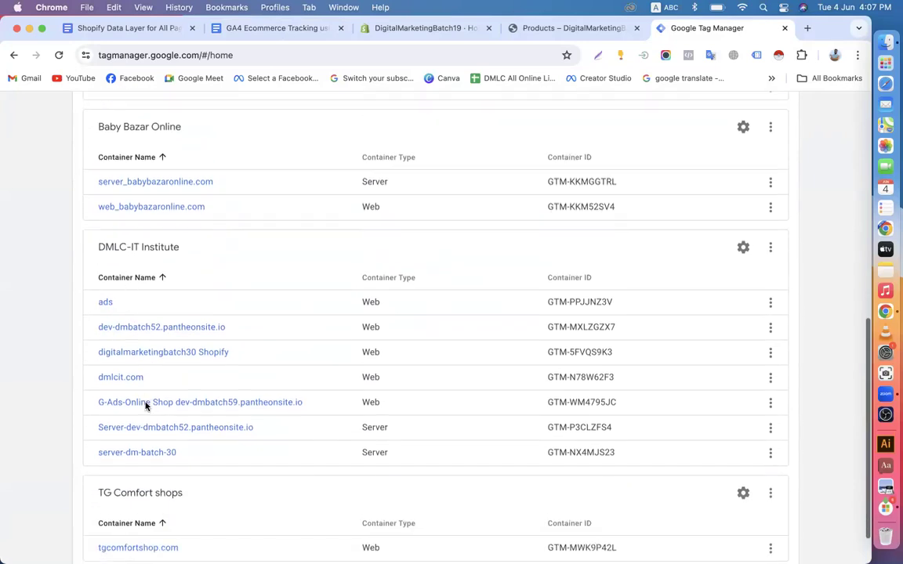
{"action": "left_click", "coordinate": [152, 403]}
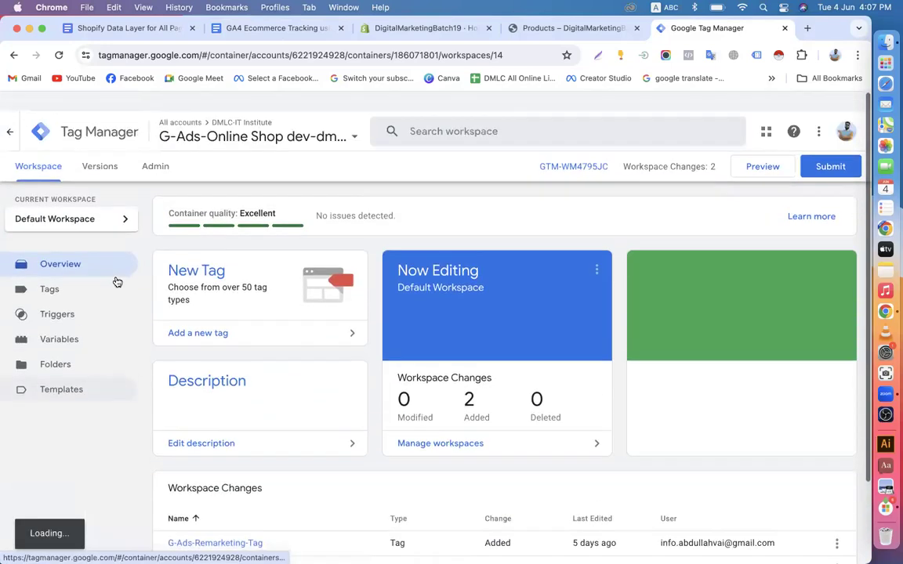
From Admin, create a Web container named Shopify-G-Ads-19
{"action": "left_click", "coordinate": [155, 147]}
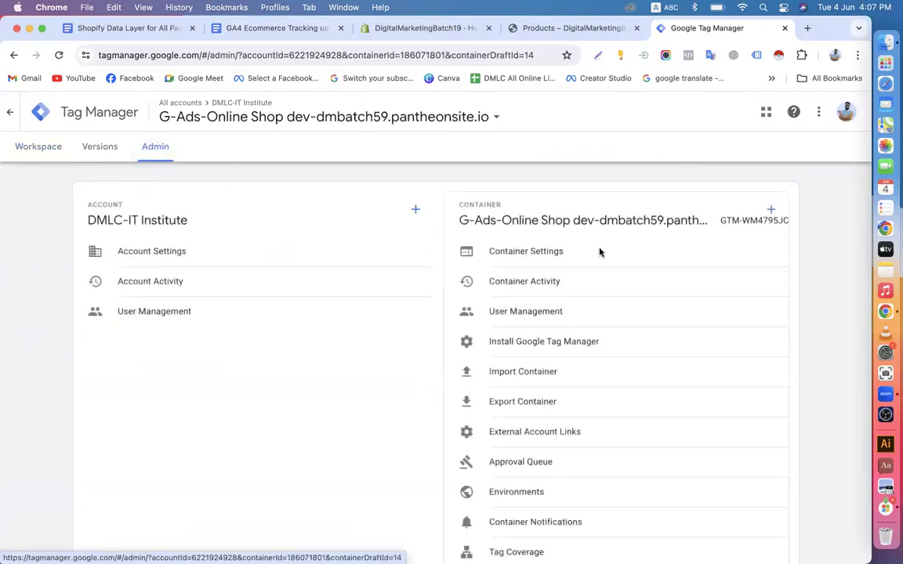
{"action": "left_click", "coordinate": [770, 209]}
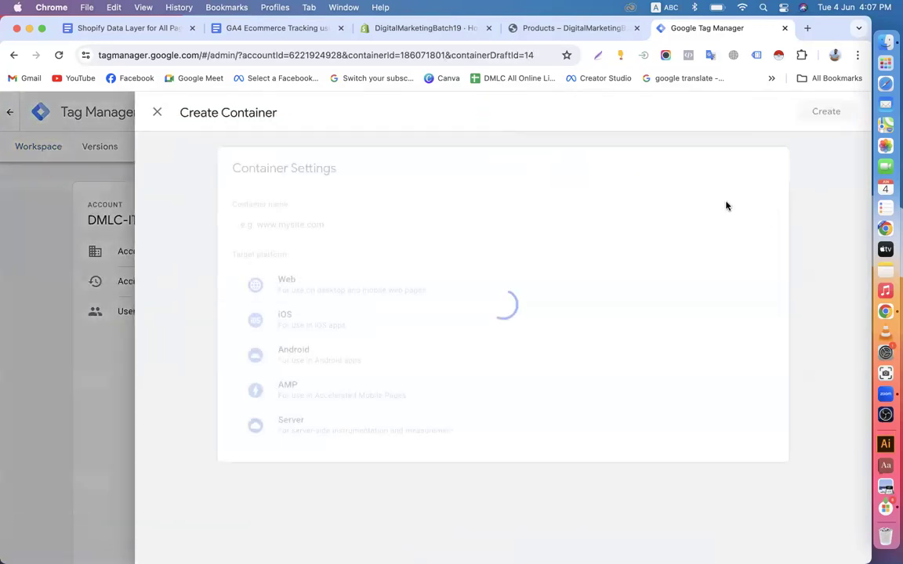
{"action": "left_click", "coordinate": [289, 226]}
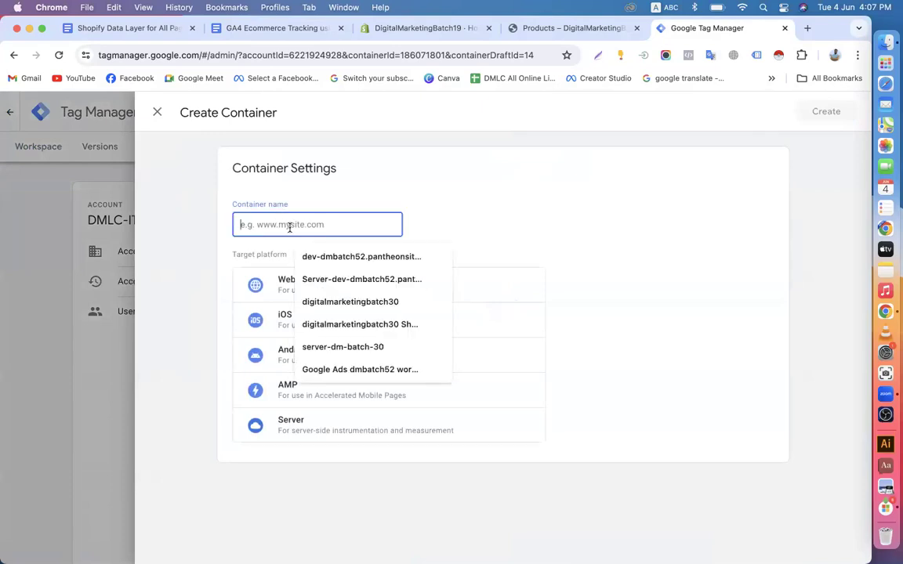
{"action": "type", "text": "Shop"}
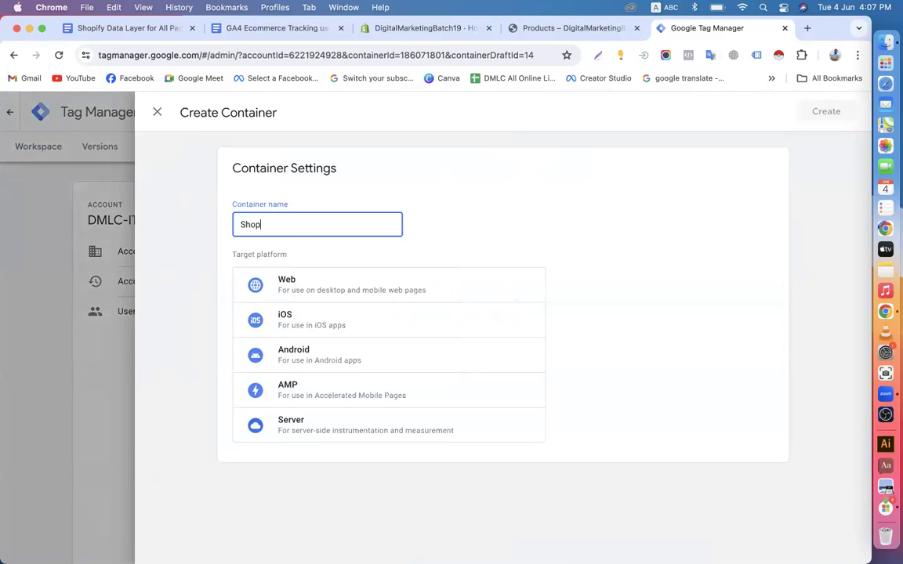
{"action": "type", "text": "ify-G"}
{"action": "type", "text": "-Ads"}
{"action": "type", "text": "-Ba"}
{"action": "key", "text": "BackSpace"}
{"action": "key", "text": "BackSpace"}
{"action": "left_click", "coordinate": [342, 294]}
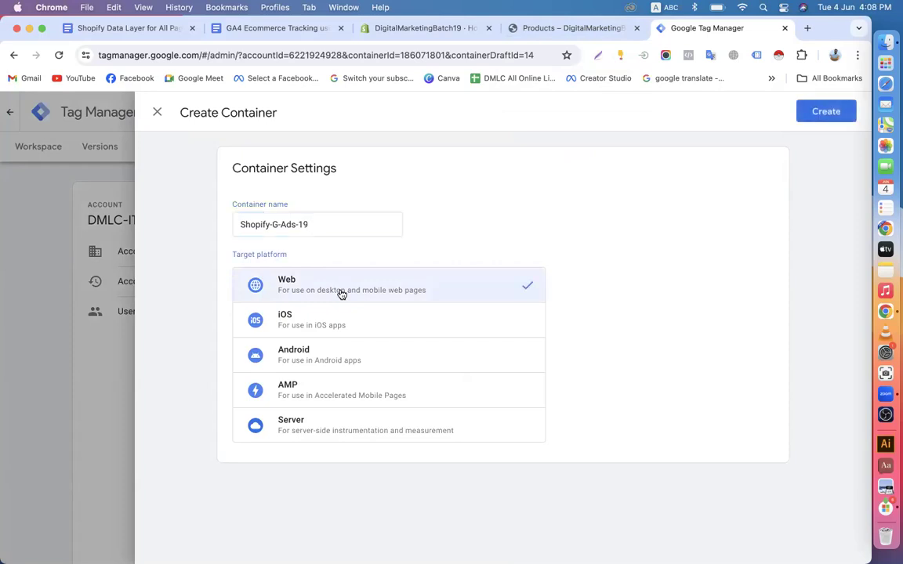
{"action": "left_click", "coordinate": [818, 116]}
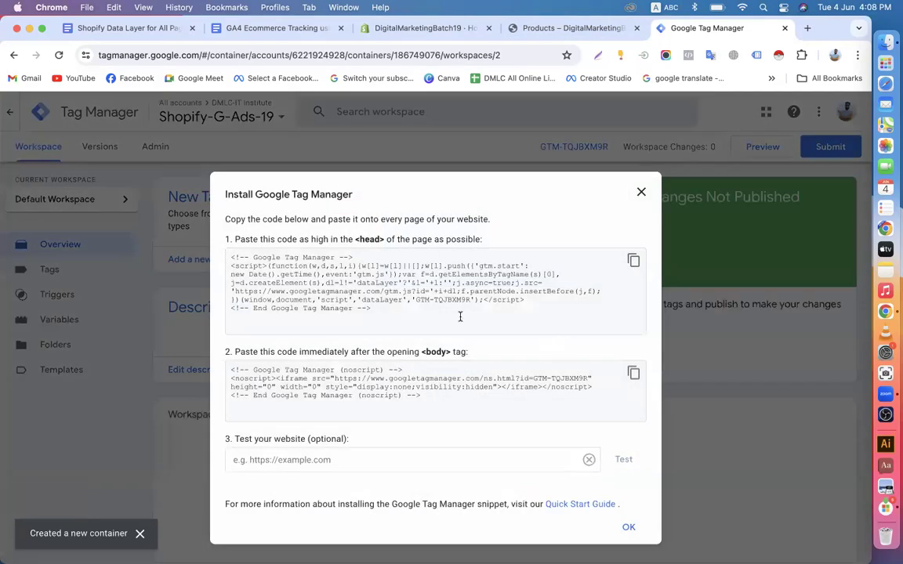
Read Step-01 of the Shopify Data Layer guide, noting the Online Store theme path
{"action": "left_click", "coordinate": [581, 38]}
{"action": "scroll", "coordinate": [383, 363], "scroll_direction": "down", "scroll_amount": 10}
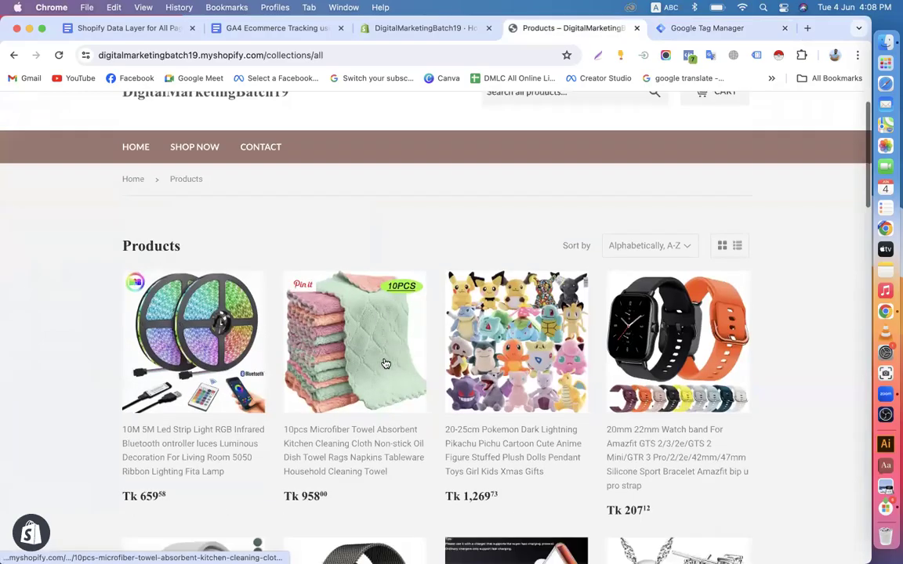
{"action": "scroll", "coordinate": [384, 363], "scroll_direction": "up", "scroll_amount": 5}
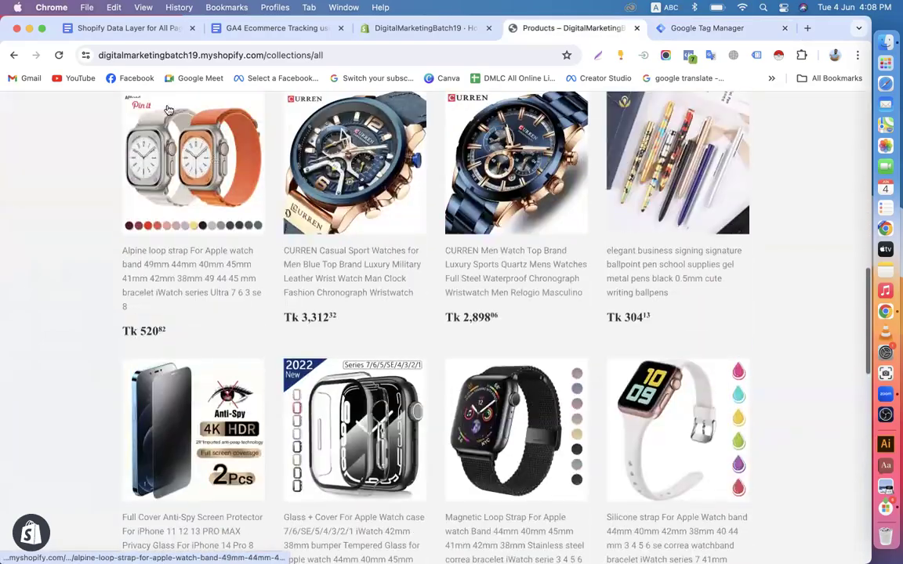
{"action": "left_click", "coordinate": [151, 28]}
{"action": "scroll", "coordinate": [294, 331], "scroll_direction": "down", "scroll_amount": 3}
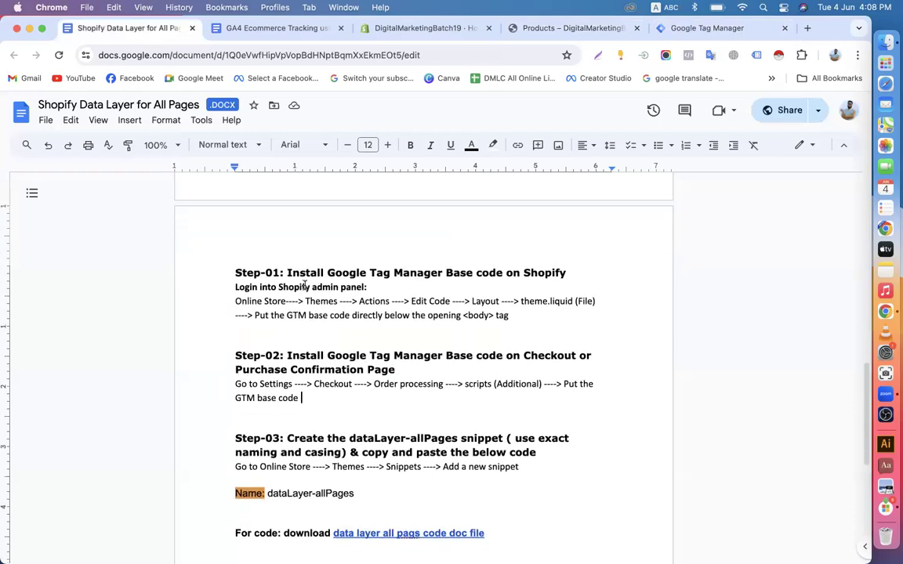
{"action": "left_click_drag", "start_coordinate": [289, 273], "coordinate": [563, 271]}
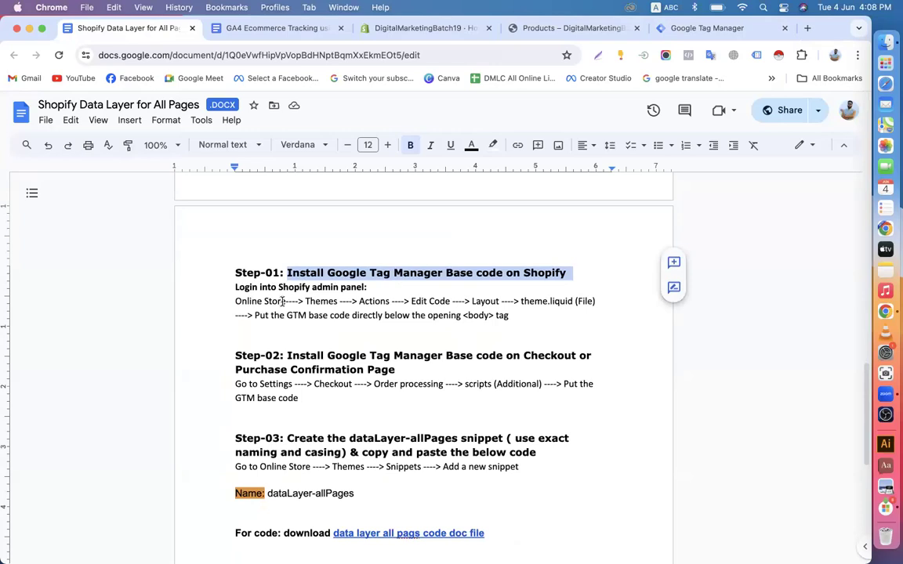
{"action": "left_click_drag", "start_coordinate": [233, 301], "coordinate": [391, 302]}
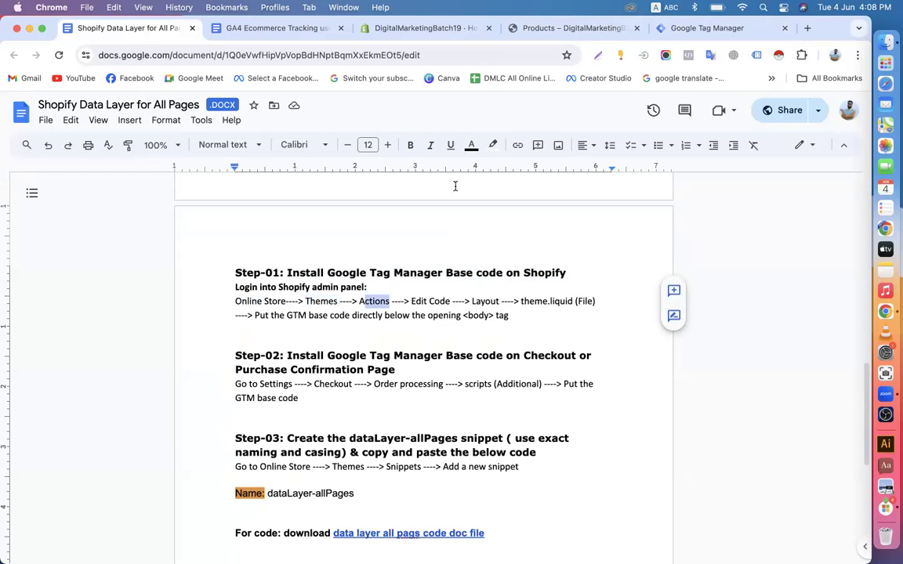
{"action": "left_click", "coordinate": [690, 28]}
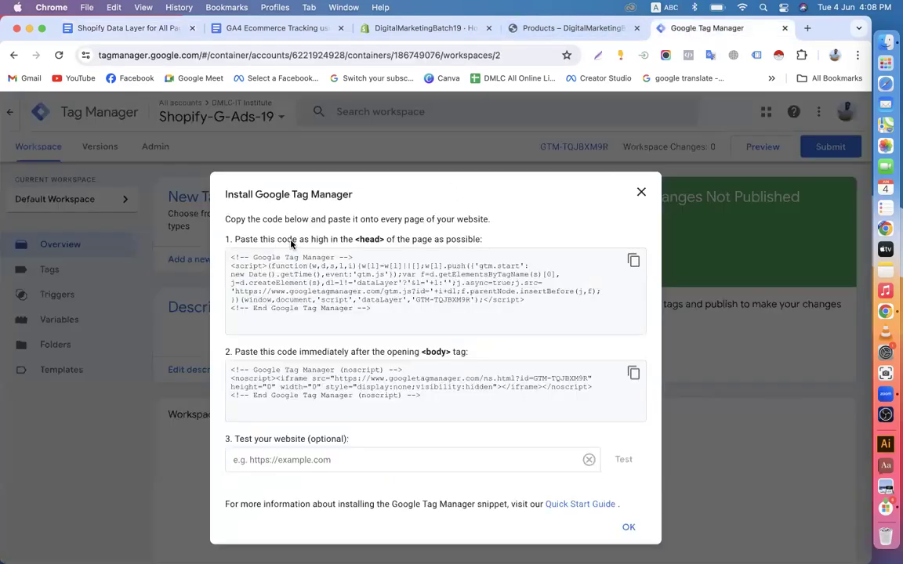
Copy the GTM-TQJBXM9R container's head install snippet and return to the store's products page
{"action": "left_click_drag", "start_coordinate": [234, 240], "coordinate": [487, 246]}
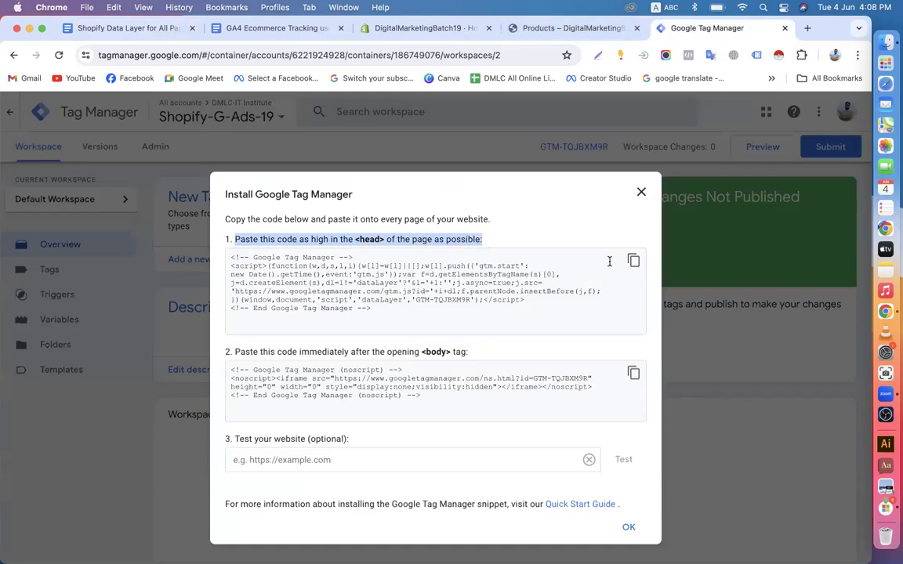
{"action": "left_click", "coordinate": [450, 253]}
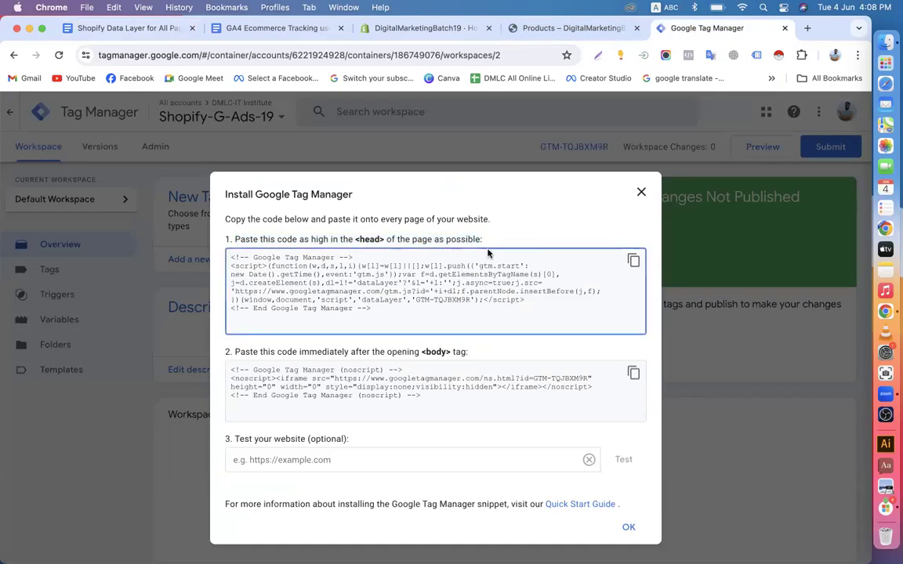
{"action": "left_click", "coordinate": [633, 260]}
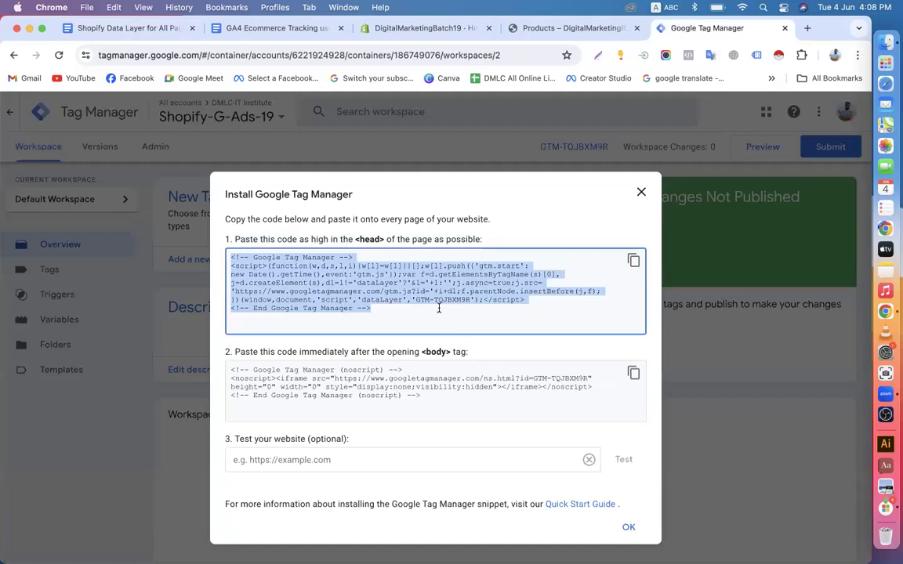
{"action": "left_click", "coordinate": [633, 261]}
{"action": "left_click", "coordinate": [539, 31]}
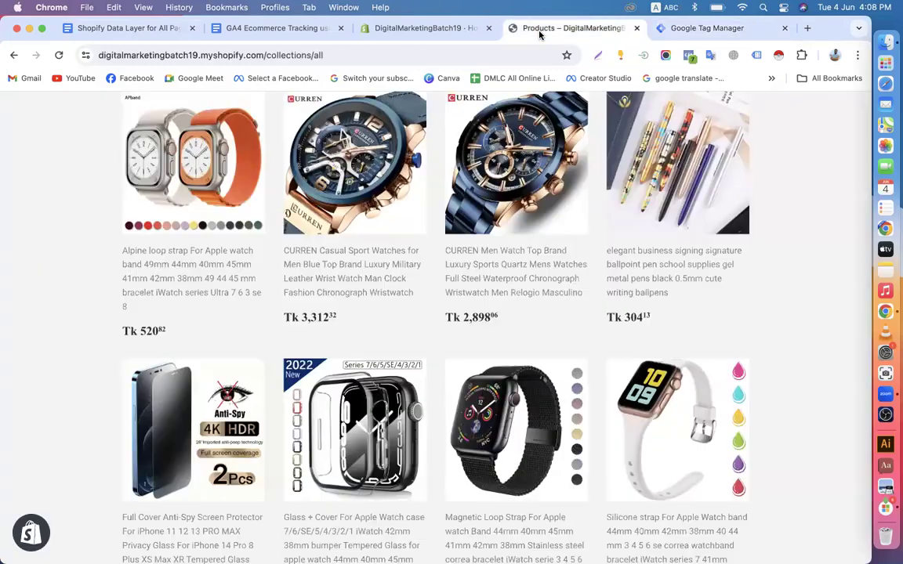
Replace the collections path in the store URL with /admin to reach Shopify admin
{"action": "scroll", "coordinate": [316, 328], "scroll_direction": "down", "scroll_amount": 10}
{"action": "scroll", "coordinate": [316, 328], "scroll_direction": "up", "scroll_amount": 20}
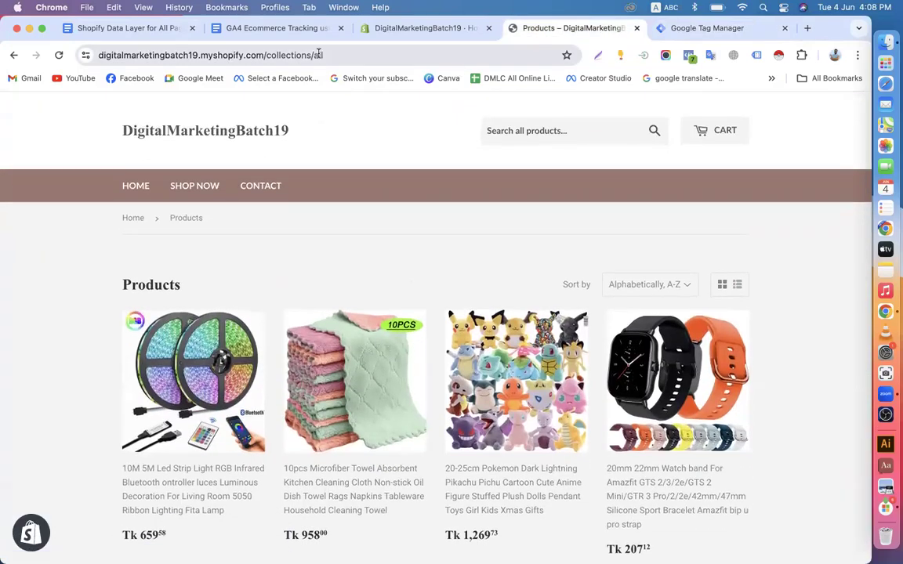
{"action": "left_click_drag", "start_coordinate": [267, 55], "coordinate": [379, 57]}
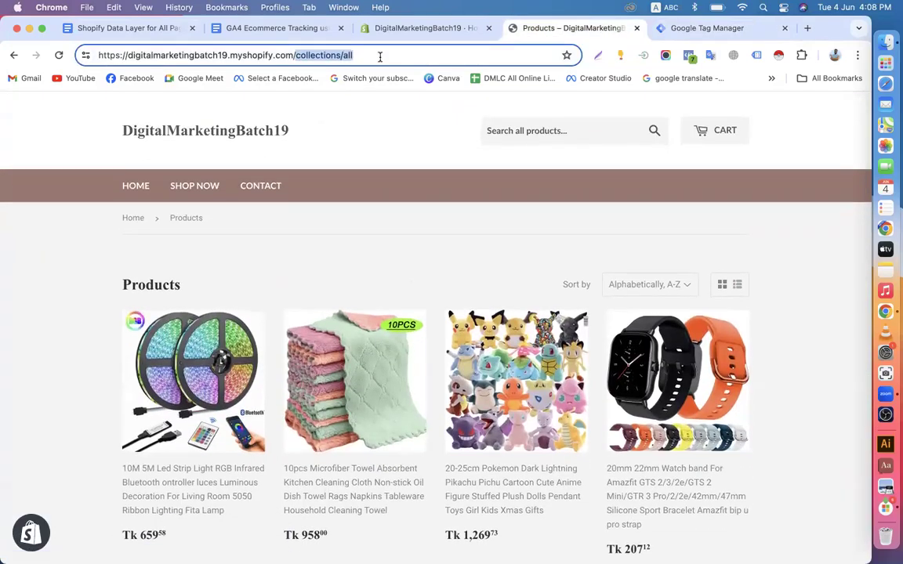
{"action": "key", "text": "BackSpace"}
{"action": "type", "text": "/"}
{"action": "key", "text": "BackSpace"}
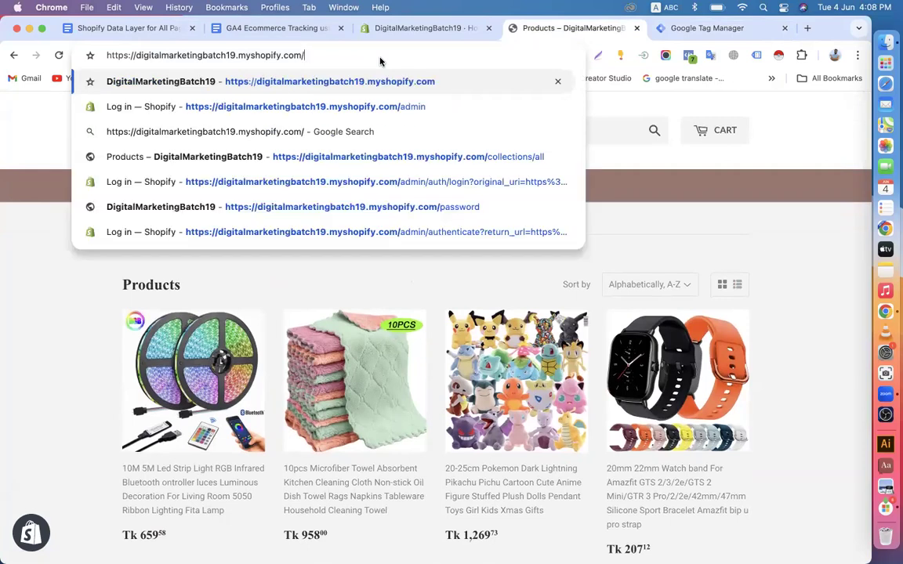
{"action": "type", "text": "ad"}
{"action": "key", "text": "Return"}
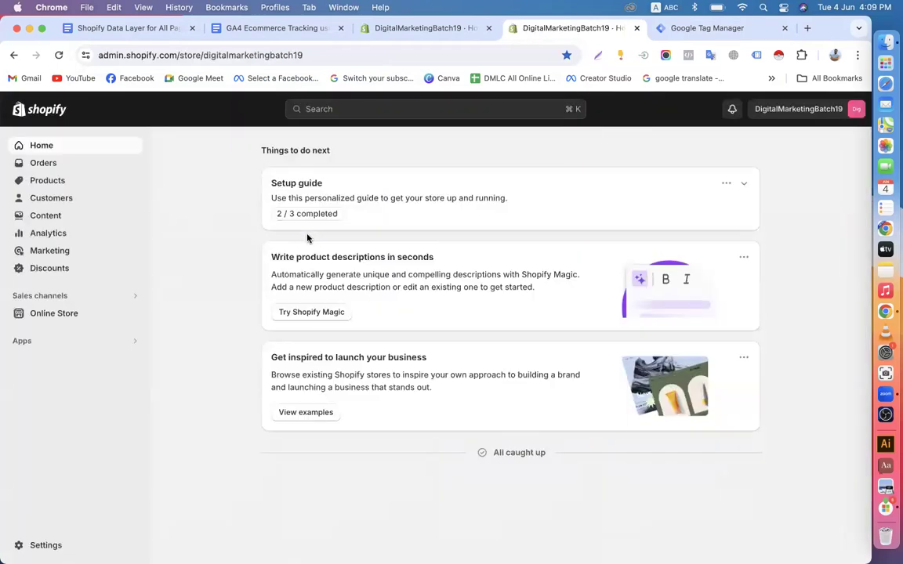
Open the Supply theme's code editor from Online Store > Themes
{"action": "left_click", "coordinate": [27, 313]}
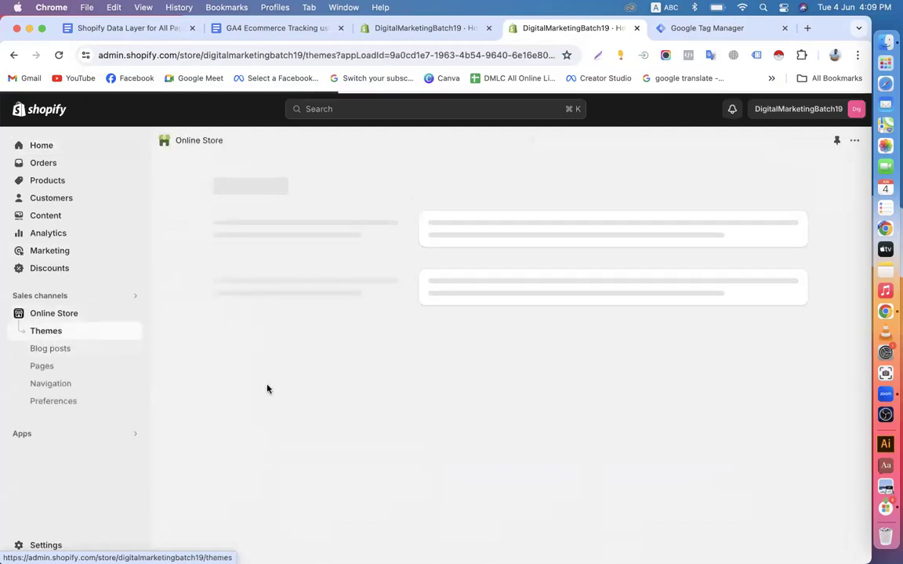
{"action": "scroll", "coordinate": [648, 334], "scroll_direction": "down", "scroll_amount": 3}
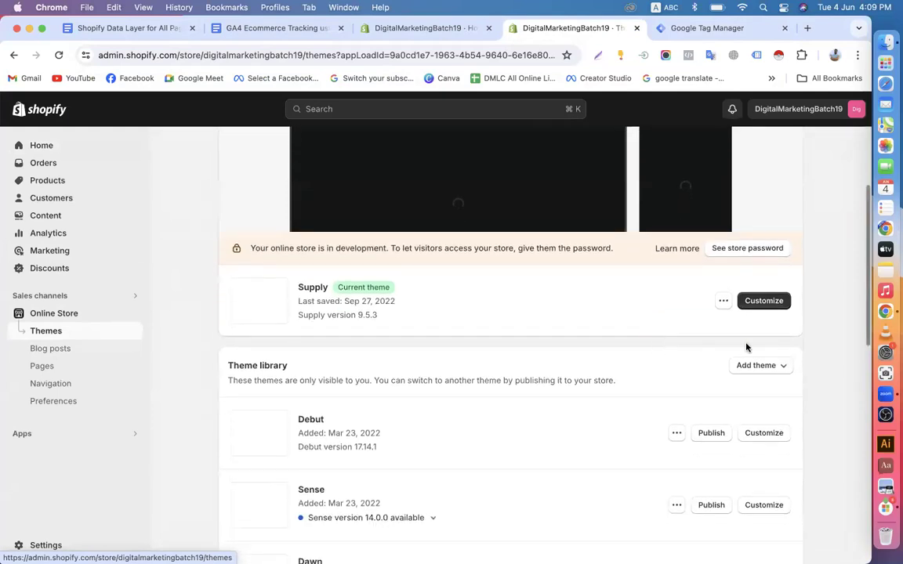
{"action": "left_click", "coordinate": [724, 302]}
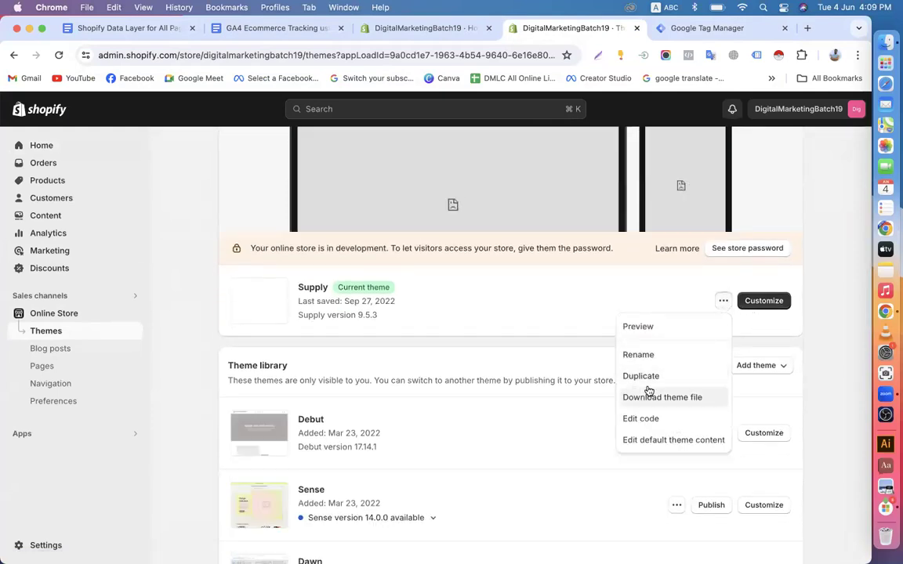
{"action": "left_click", "coordinate": [643, 421]}
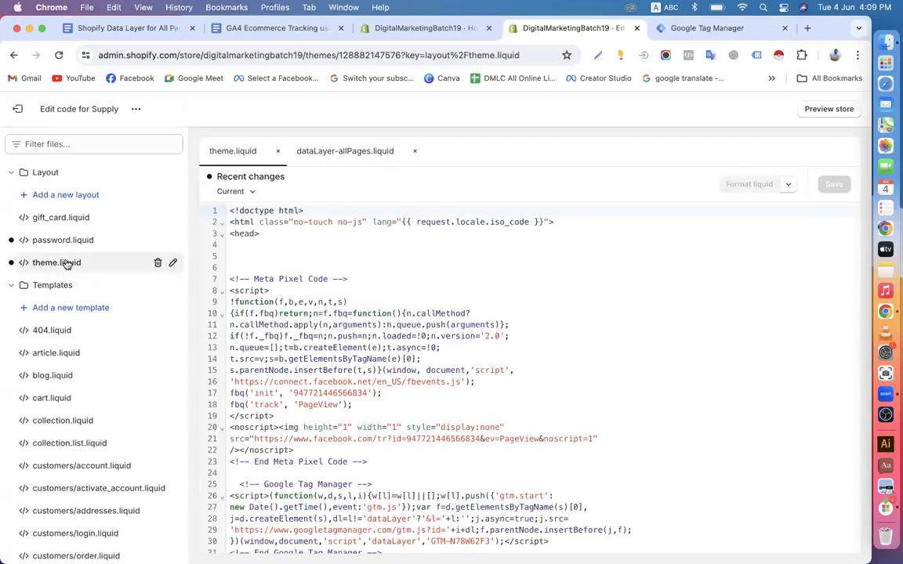
Scroll theme.liquid to the dataLayer-allPages include and add blank lines before </head>
{"action": "scroll", "coordinate": [328, 335], "scroll_direction": "down", "scroll_amount": 1}
{"action": "scroll", "coordinate": [328, 335], "scroll_direction": "down", "scroll_amount": 11}
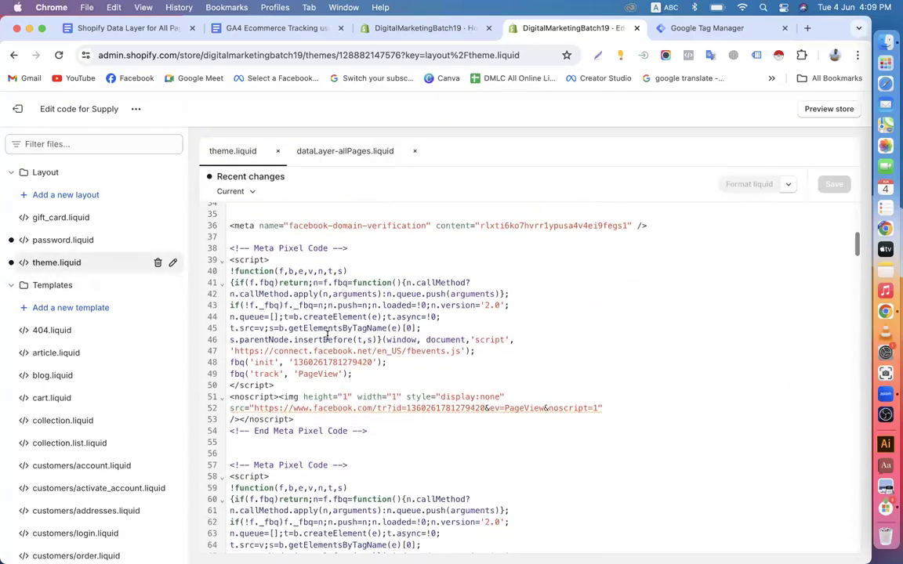
{"action": "scroll", "coordinate": [327, 335], "scroll_direction": "up", "scroll_amount": 11}
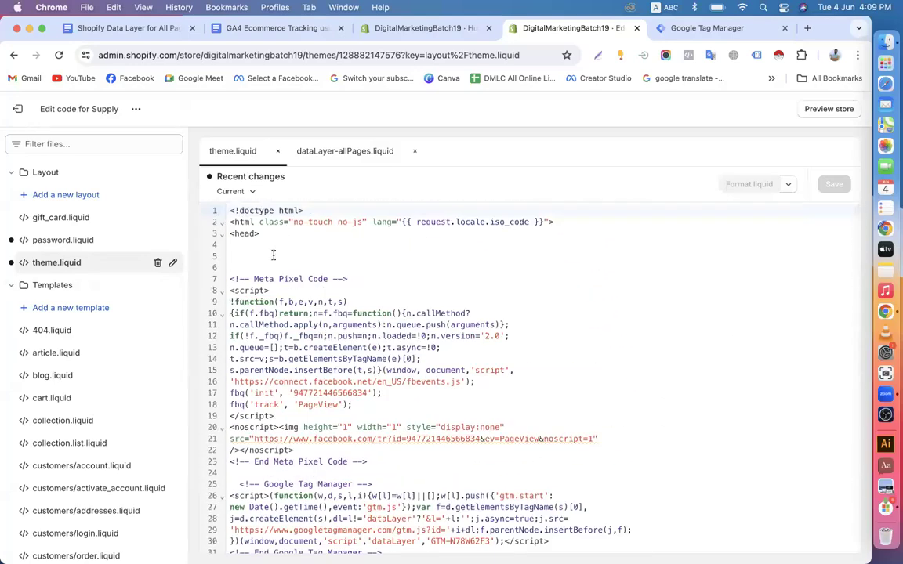
{"action": "scroll", "coordinate": [352, 363], "scroll_direction": "down", "scroll_amount": 7}
{"action": "scroll", "coordinate": [352, 363], "scroll_direction": "down", "scroll_amount": 7}
{"action": "scroll", "coordinate": [352, 363], "scroll_direction": "up", "scroll_amount": 2}
{"action": "scroll", "coordinate": [351, 357], "scroll_direction": "down", "scroll_amount": 7}
{"action": "scroll", "coordinate": [351, 354], "scroll_direction": "down", "scroll_amount": 5}
{"action": "scroll", "coordinate": [357, 345], "scroll_direction": "down", "scroll_amount": 12}
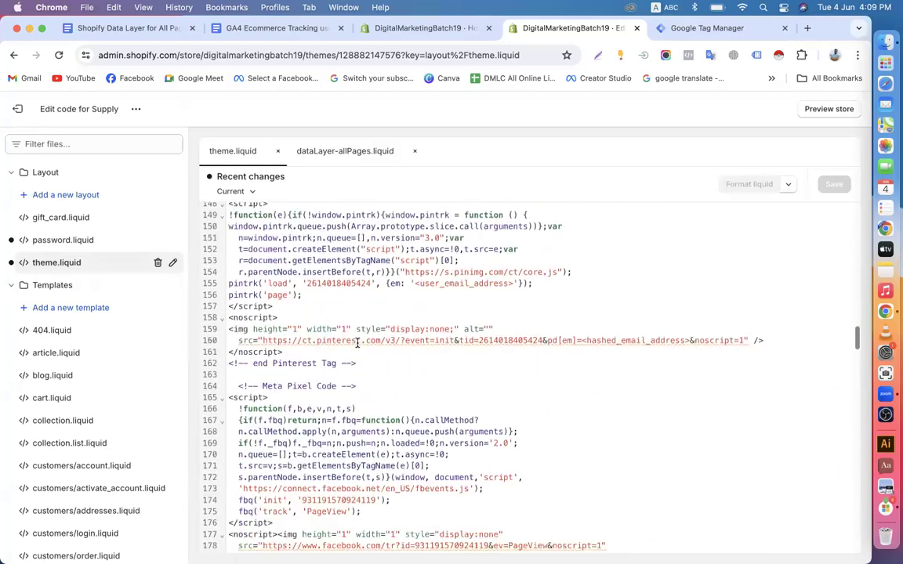
{"action": "scroll", "coordinate": [355, 349], "scroll_direction": "down", "scroll_amount": 3}
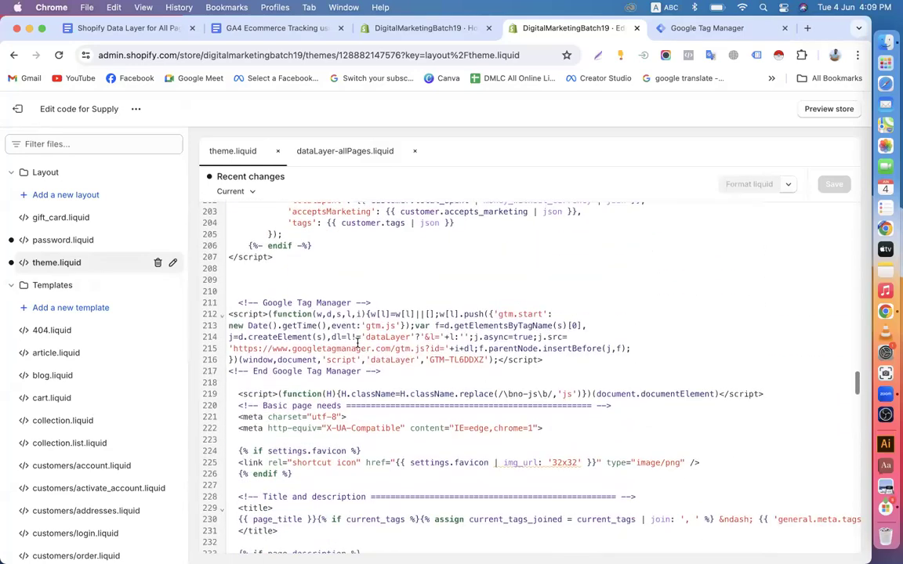
{"action": "scroll", "coordinate": [351, 359], "scroll_direction": "down", "scroll_amount": 12}
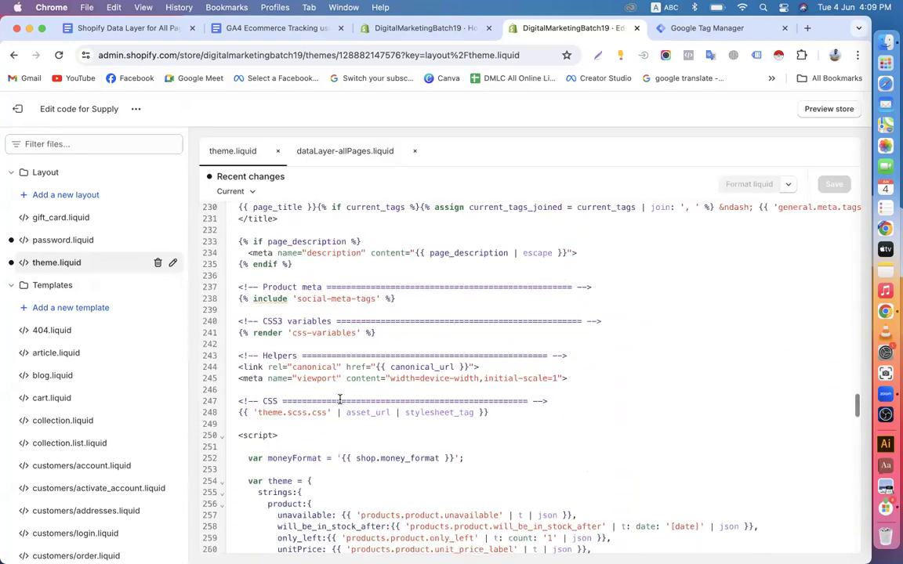
{"action": "scroll", "coordinate": [339, 400], "scroll_direction": "down", "scroll_amount": 6}
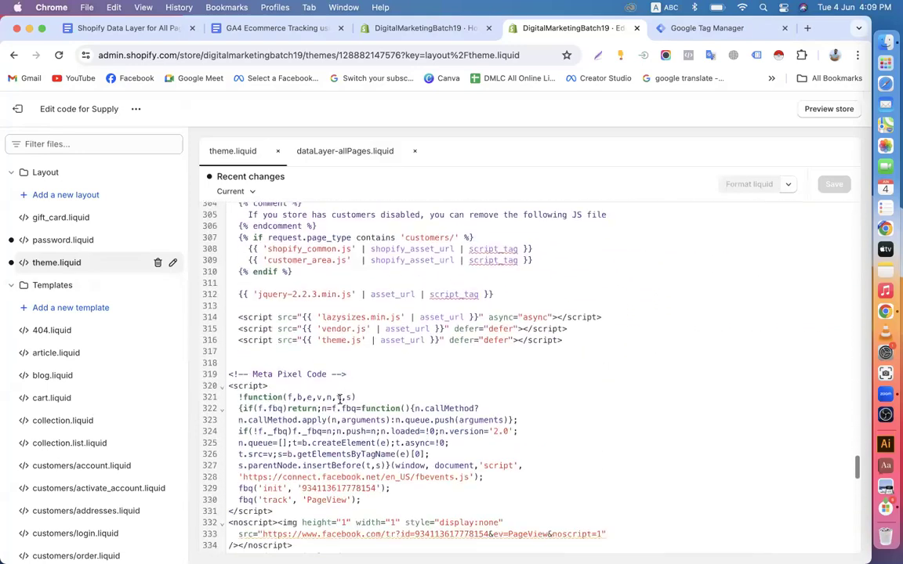
{"action": "scroll", "coordinate": [340, 399], "scroll_direction": "down", "scroll_amount": 5}
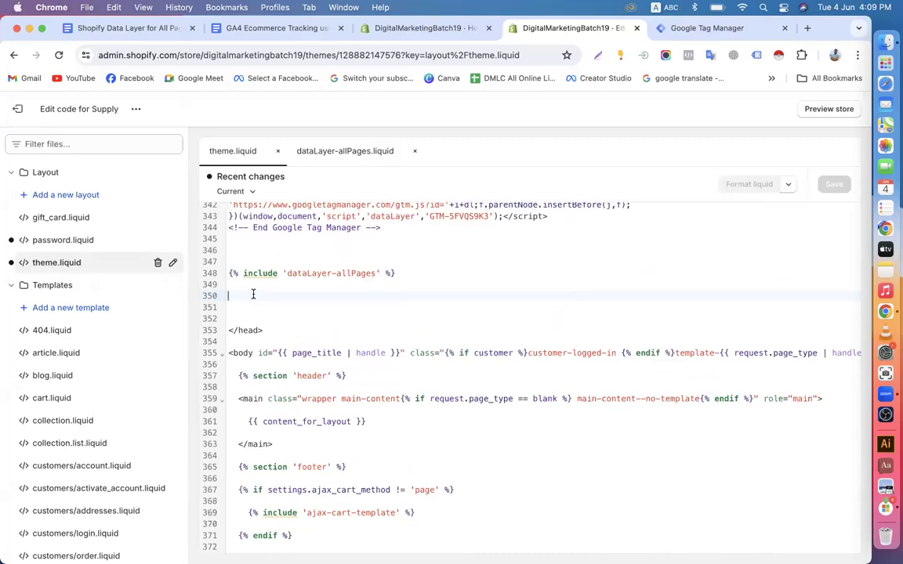
{"action": "key", "text": "Return"}
{"action": "key", "text": "Return"}
{"action": "key", "text": "Return"}
{"action": "key", "text": "Return"}
{"action": "key", "text": "Return"}
{"action": "key", "text": "Return"}
{"action": "key", "text": "Return"}
{"action": "key", "text": "Return"}
{"action": "key", "text": "Return"}
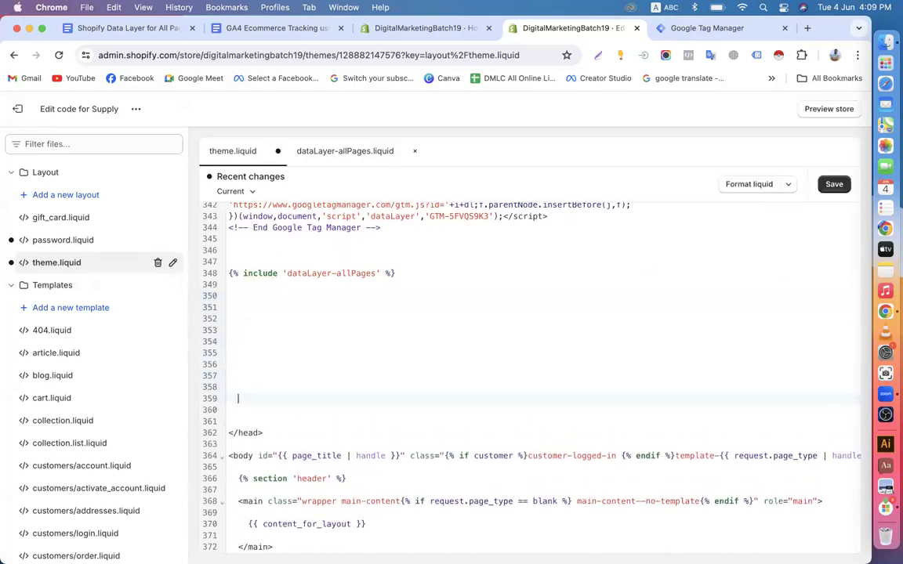
Paste the GTM head snippet on a blank line under the dataLayer-allPages include in theme.liquid
{"action": "left_click", "coordinate": [255, 327]}
{"action": "right_click", "coordinate": [255, 326]}
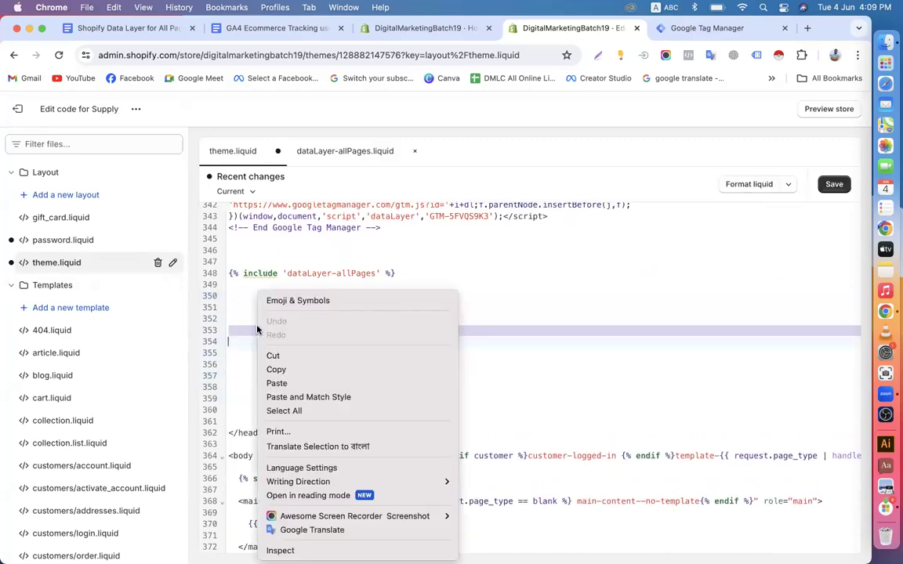
{"action": "left_click", "coordinate": [279, 384]}
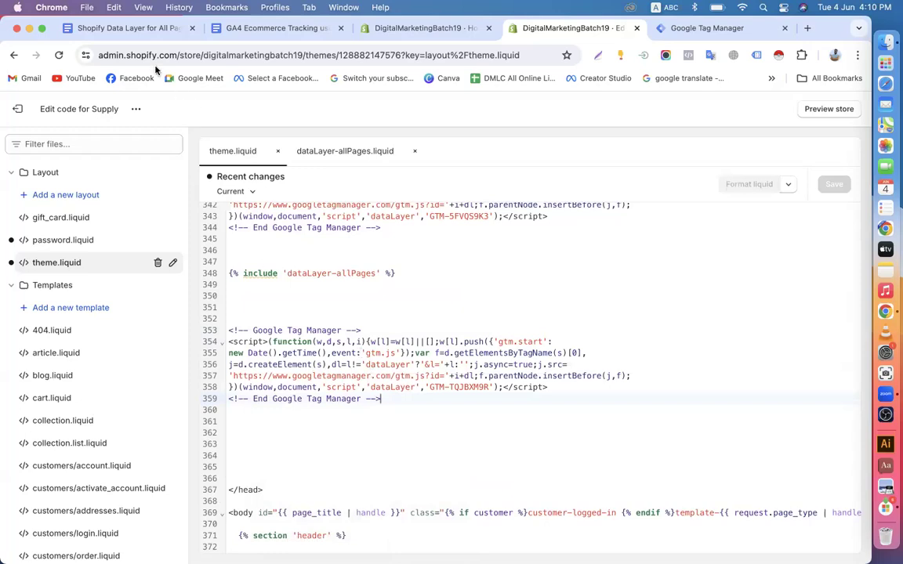
{"action": "left_click", "coordinate": [128, 29]}
{"action": "scroll", "coordinate": [237, 338], "scroll_direction": "down", "scroll_amount": 1}
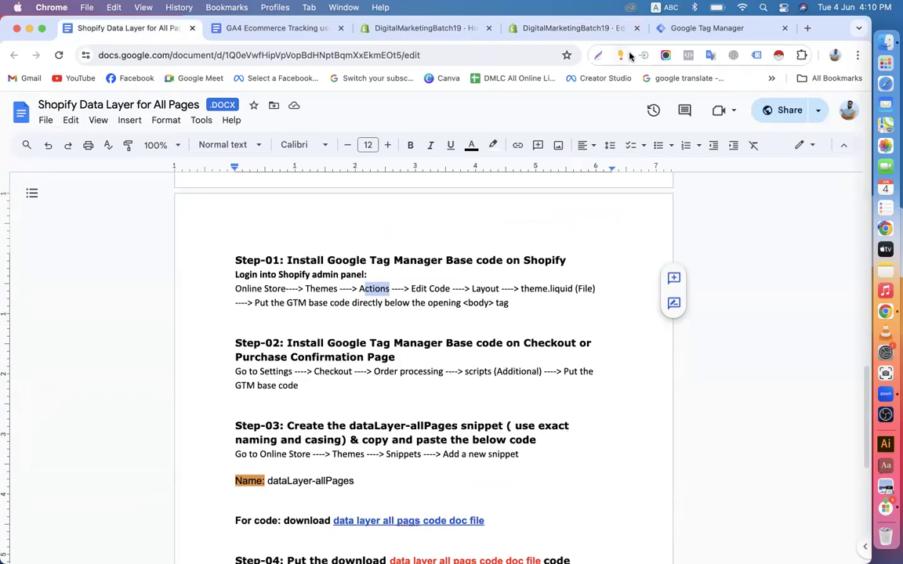
Leave the code editor and go to Shopify's Settings > Checkout page
{"action": "left_click", "coordinate": [677, 29]}
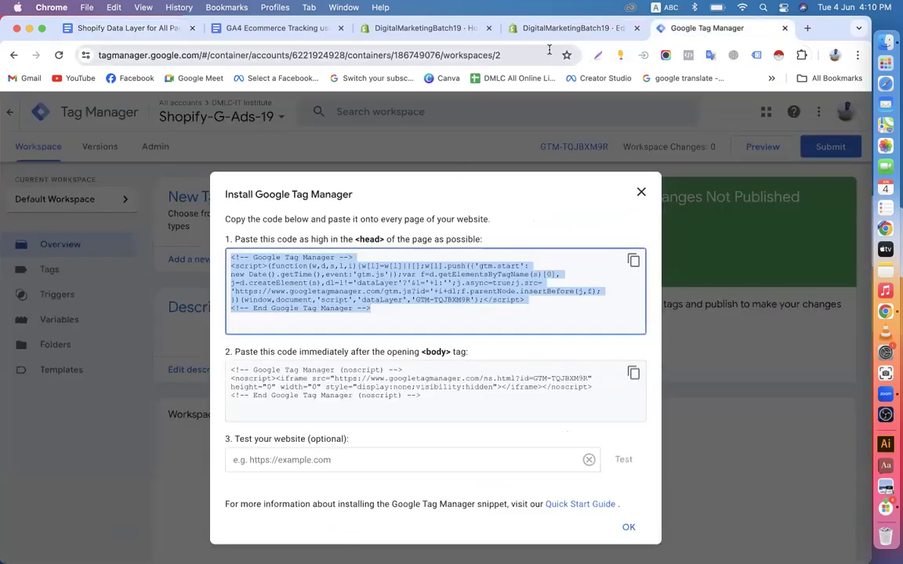
{"action": "left_click", "coordinate": [572, 28]}
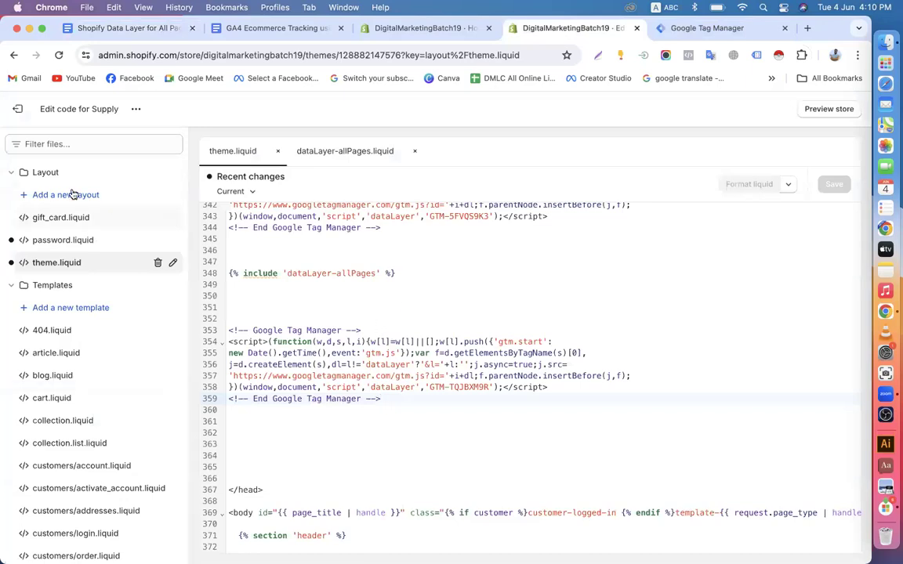
{"action": "left_click", "coordinate": [24, 112]}
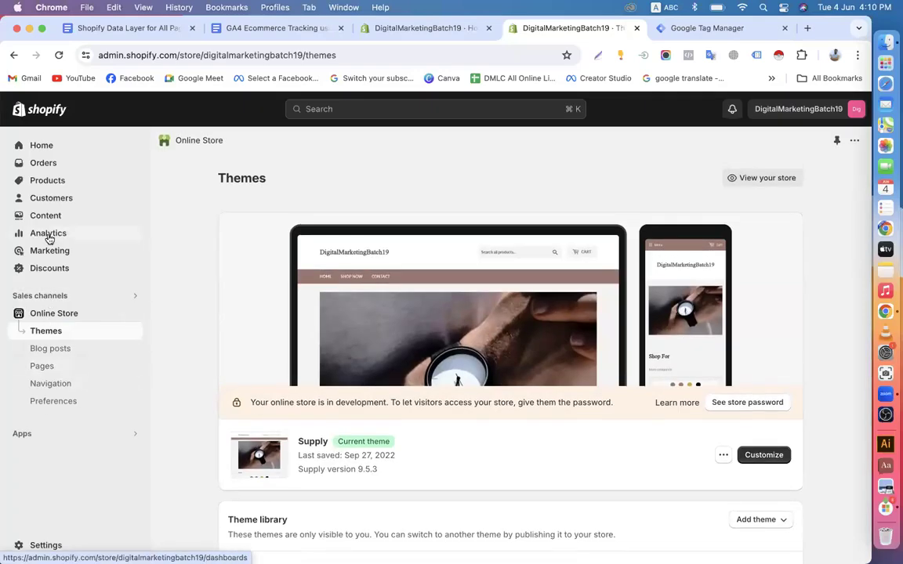
{"action": "left_click", "coordinate": [24, 546]}
{"action": "scroll", "coordinate": [214, 408], "scroll_direction": "down", "scroll_amount": 5}
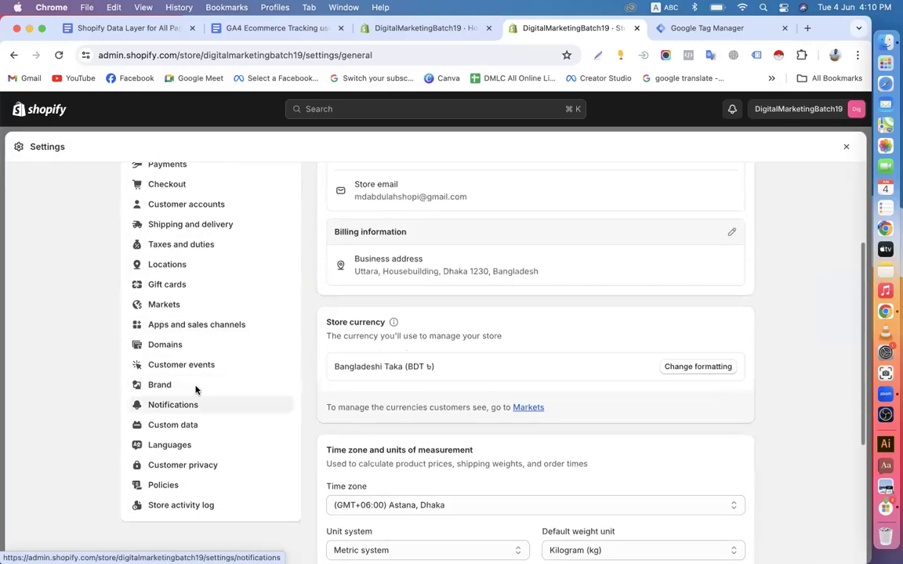
{"action": "scroll", "coordinate": [181, 408], "scroll_direction": "down", "scroll_amount": 3}
{"action": "scroll", "coordinate": [186, 315], "scroll_direction": "up", "scroll_amount": 3}
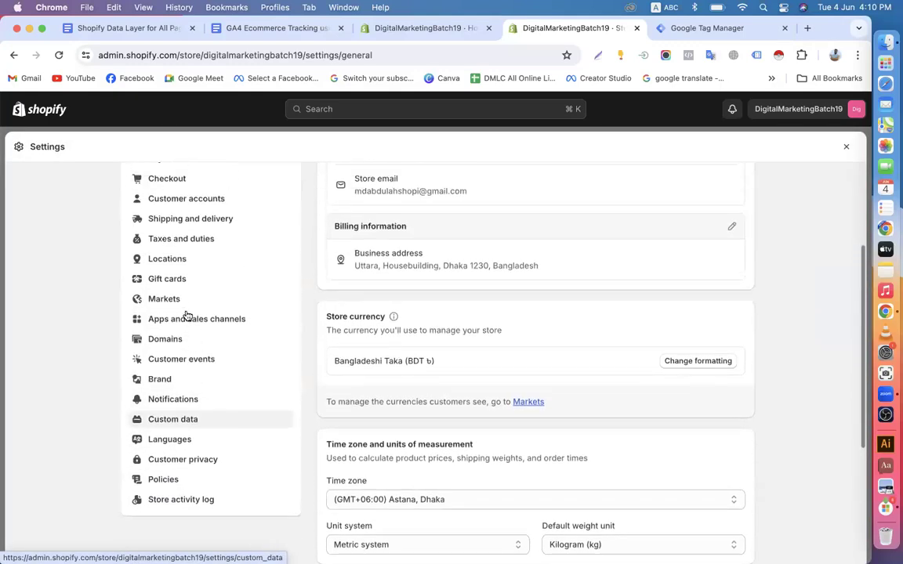
{"action": "scroll", "coordinate": [177, 257], "scroll_direction": "up", "scroll_amount": 1}
{"action": "scroll", "coordinate": [165, 368], "scroll_direction": "down", "scroll_amount": 2}
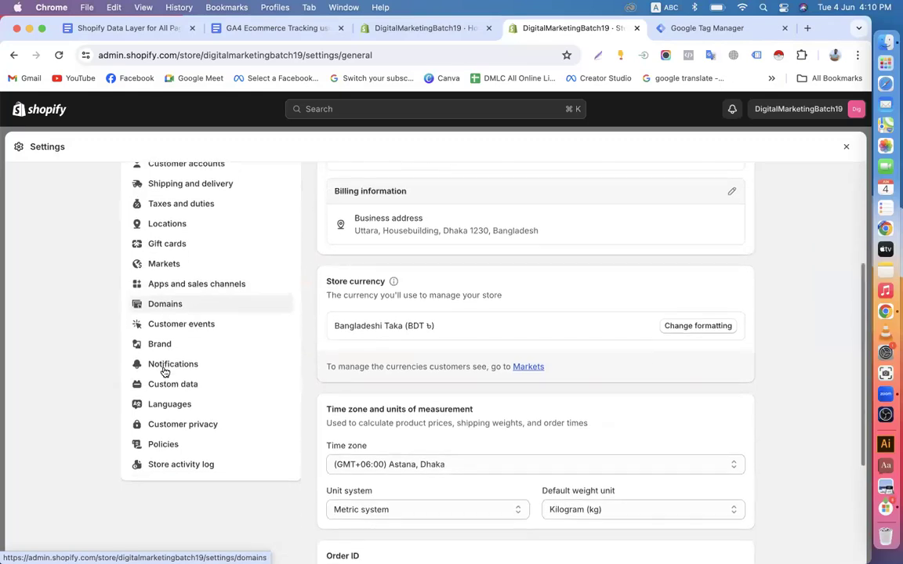
{"action": "scroll", "coordinate": [165, 370], "scroll_direction": "up", "scroll_amount": 2}
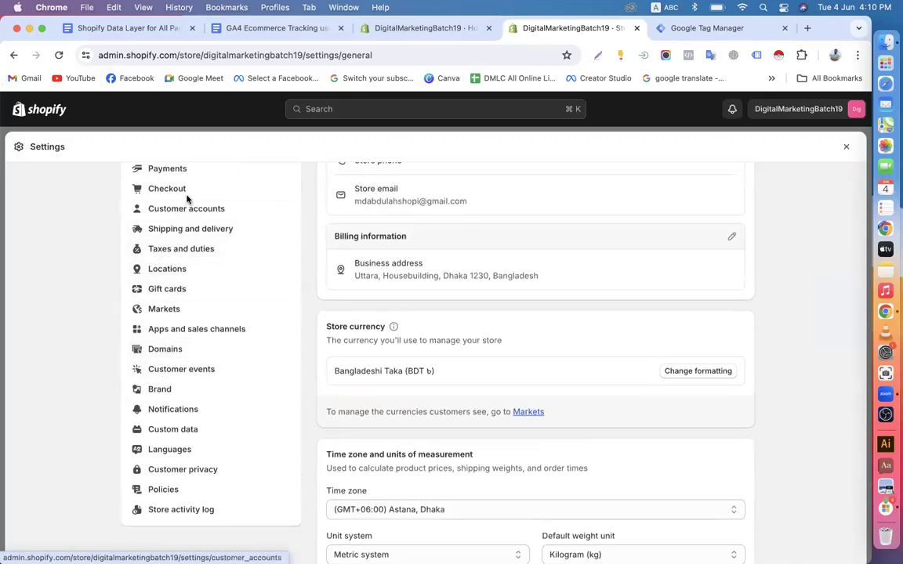
{"action": "left_click", "coordinate": [186, 192]}
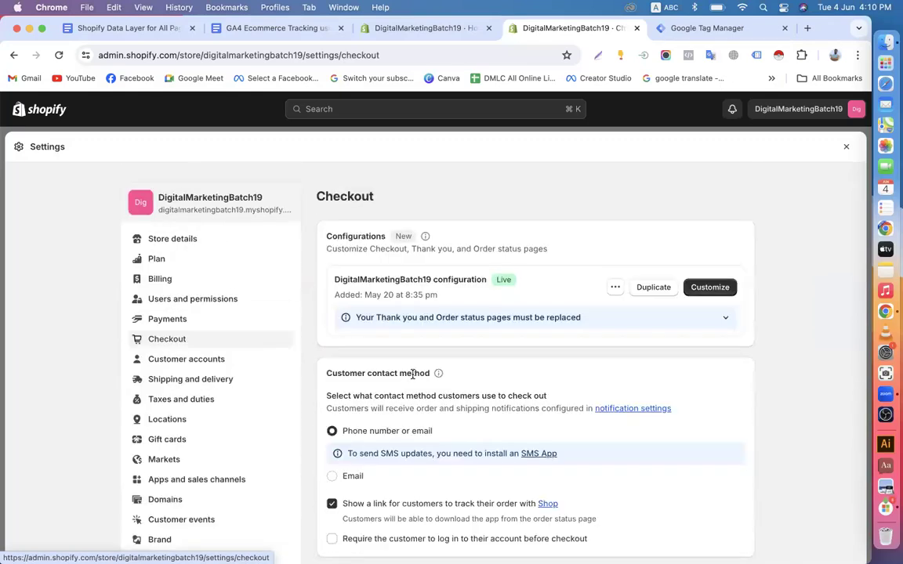
Clear the order status page Additional scripts box and paste the GTM snippet into it
{"action": "scroll", "coordinate": [413, 375], "scroll_direction": "down", "scroll_amount": 15}
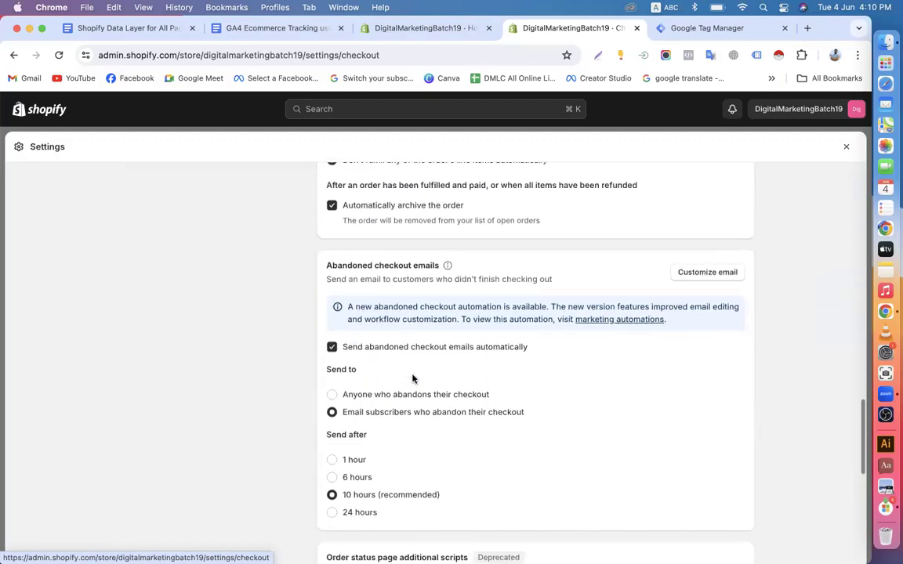
{"action": "scroll", "coordinate": [414, 376], "scroll_direction": "down", "scroll_amount": 5}
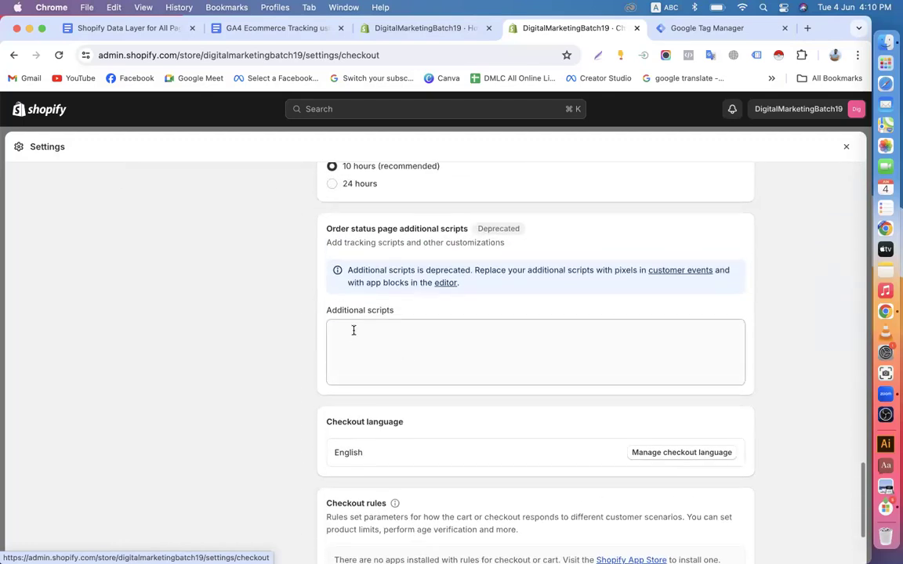
{"action": "left_click", "coordinate": [353, 334]}
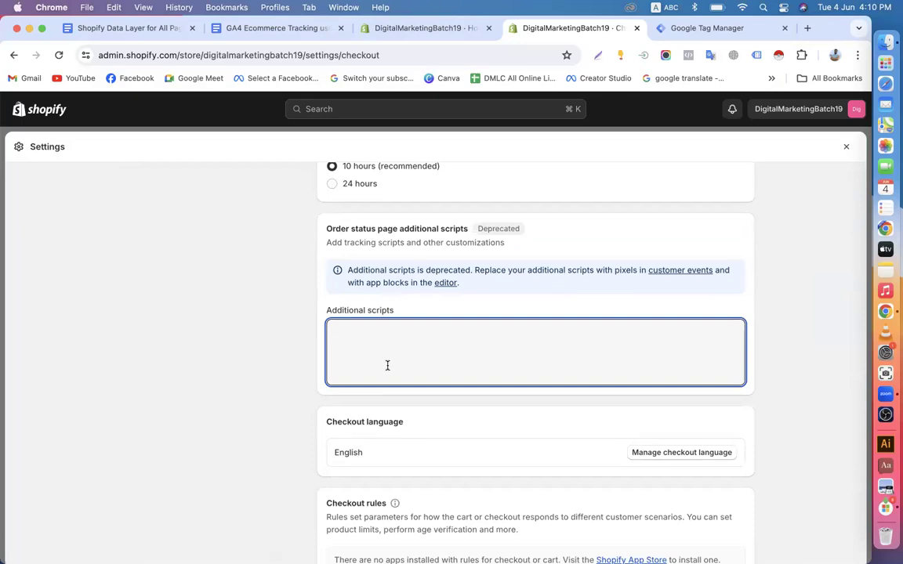
{"action": "key", "text": "super+a"}
{"action": "key", "text": "BackSpace"}
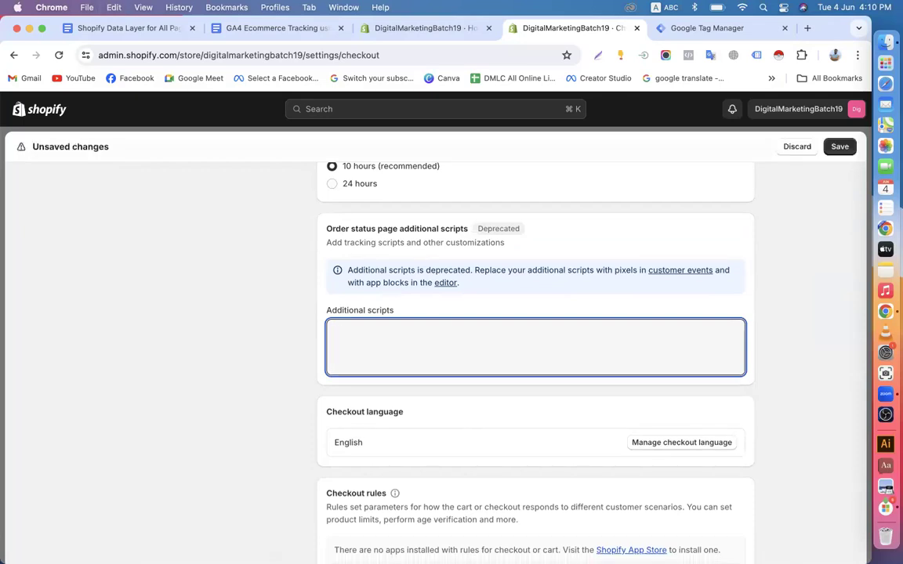
{"action": "key", "text": "Return"}
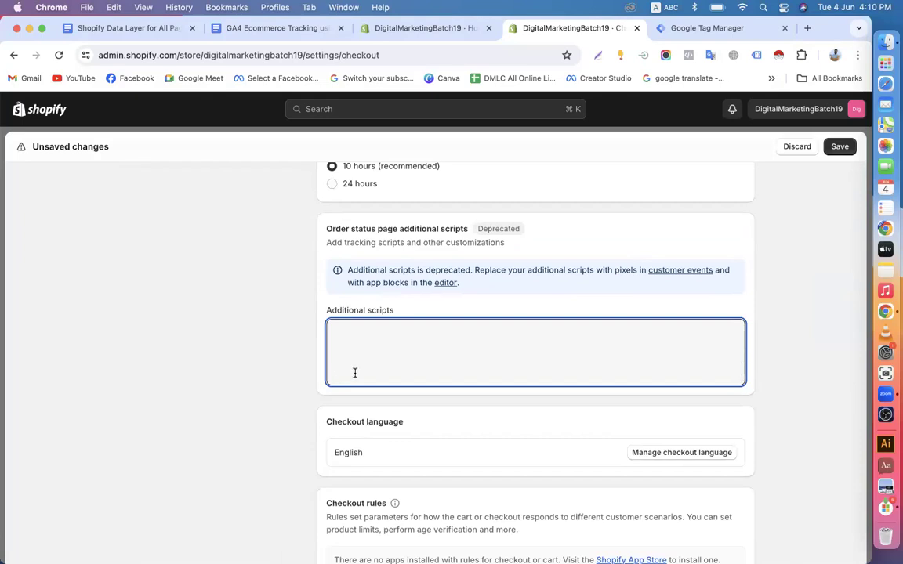
{"action": "scroll", "coordinate": [353, 368], "scroll_direction": "up", "scroll_amount": 3}
{"action": "scroll", "coordinate": [341, 361], "scroll_direction": "down", "scroll_amount": 1}
{"action": "right_click", "coordinate": [344, 359]}
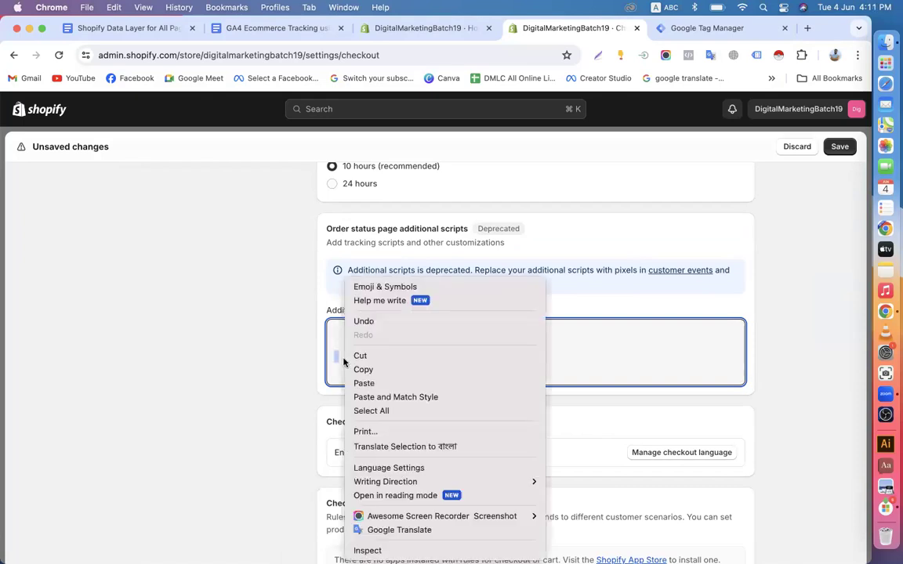
{"action": "left_click", "coordinate": [365, 383]}
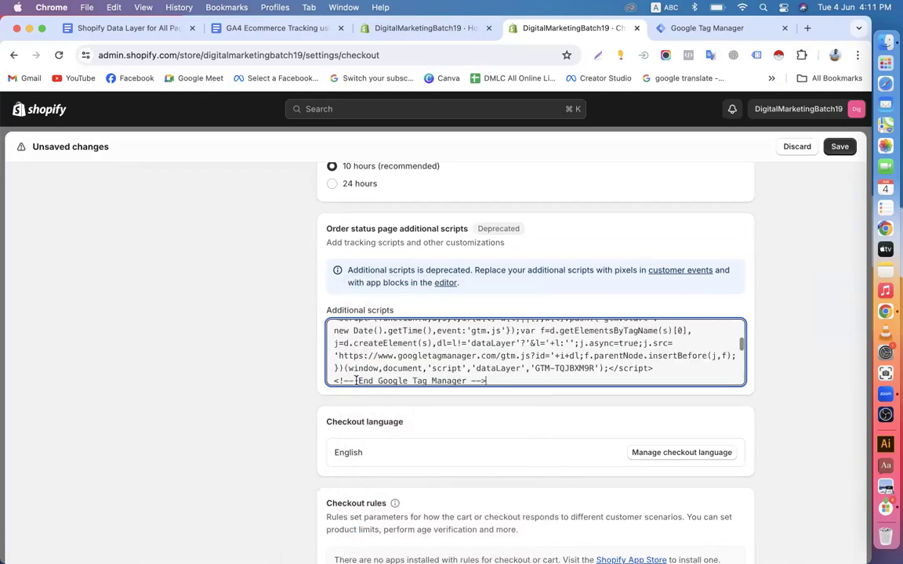
Save the checkout settings and return to the setup guide document
{"action": "scroll", "coordinate": [356, 381], "scroll_direction": "up", "scroll_amount": 5}
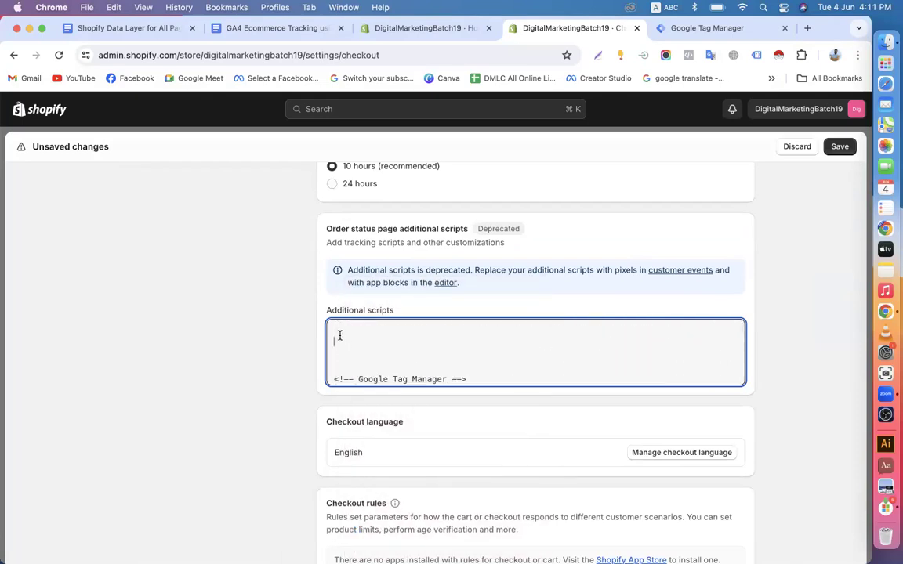
{"action": "left_click", "coordinate": [841, 148]}
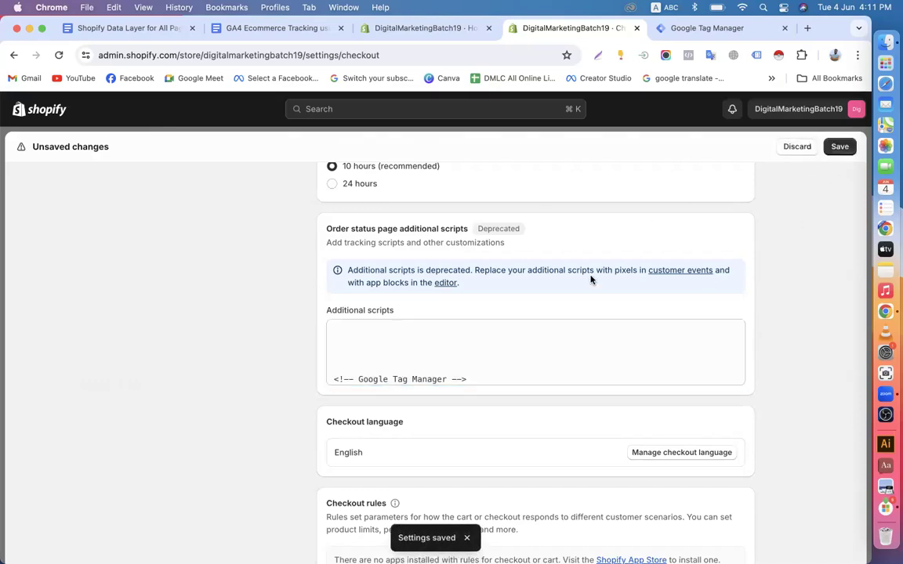
{"action": "scroll", "coordinate": [517, 275], "scroll_direction": "up", "scroll_amount": 10}
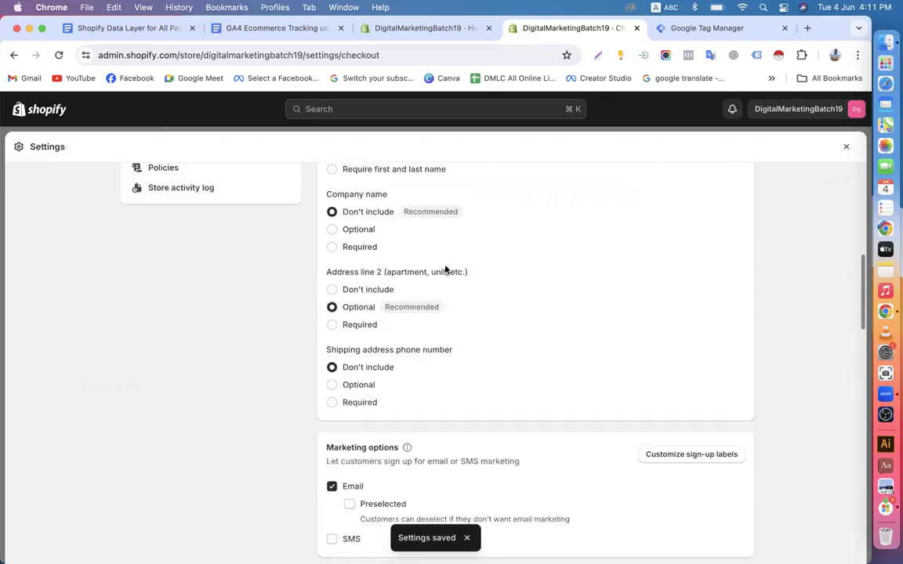
{"action": "scroll", "coordinate": [302, 236], "scroll_direction": "up", "scroll_amount": 10}
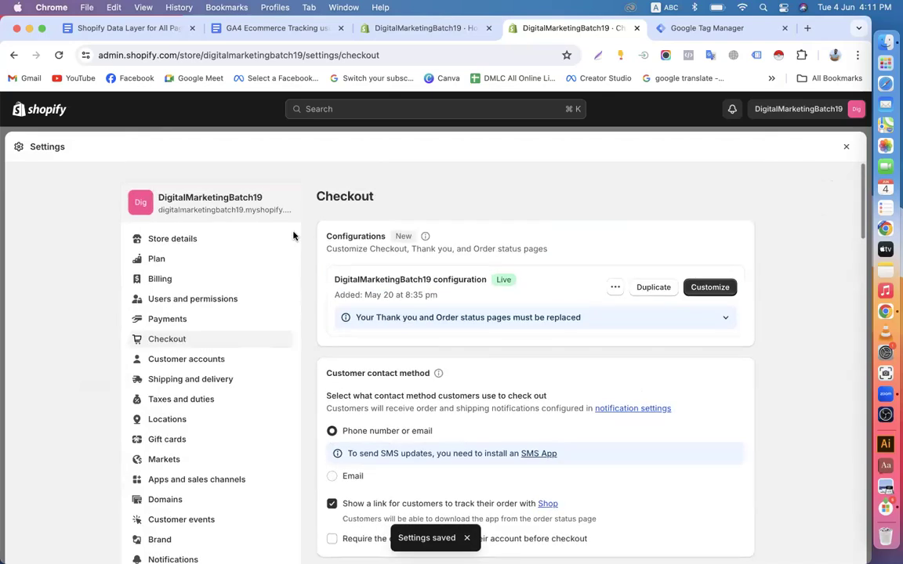
{"action": "left_click", "coordinate": [49, 108]}
{"action": "left_click", "coordinate": [127, 28]}
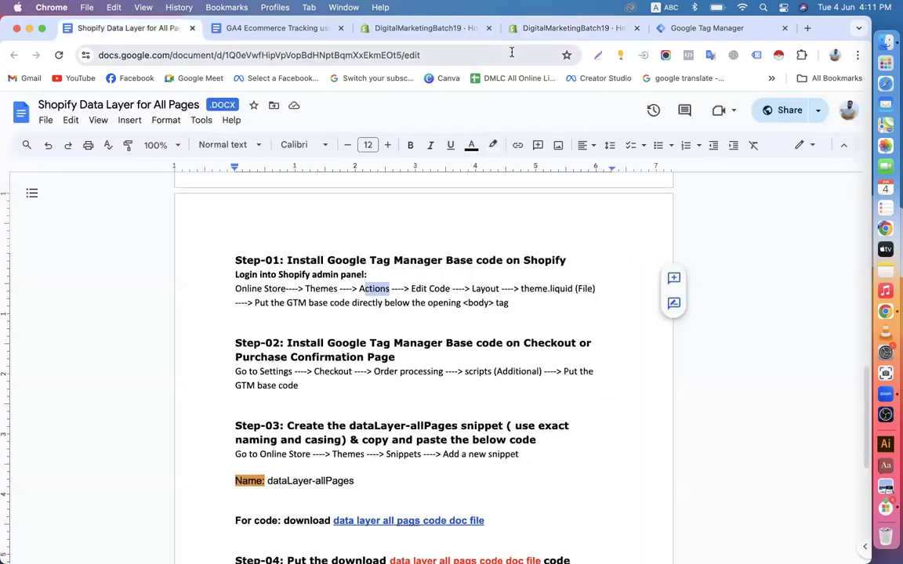
Copy GTM's body noscript snippet and open the Shopify Online Store Themes page
{"action": "left_click", "coordinate": [570, 30]}
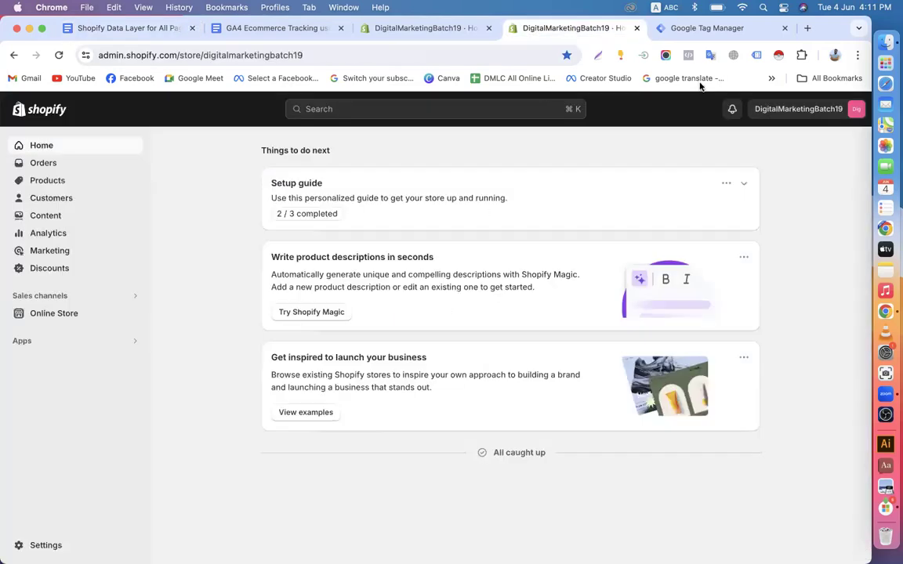
{"action": "left_click", "coordinate": [695, 29]}
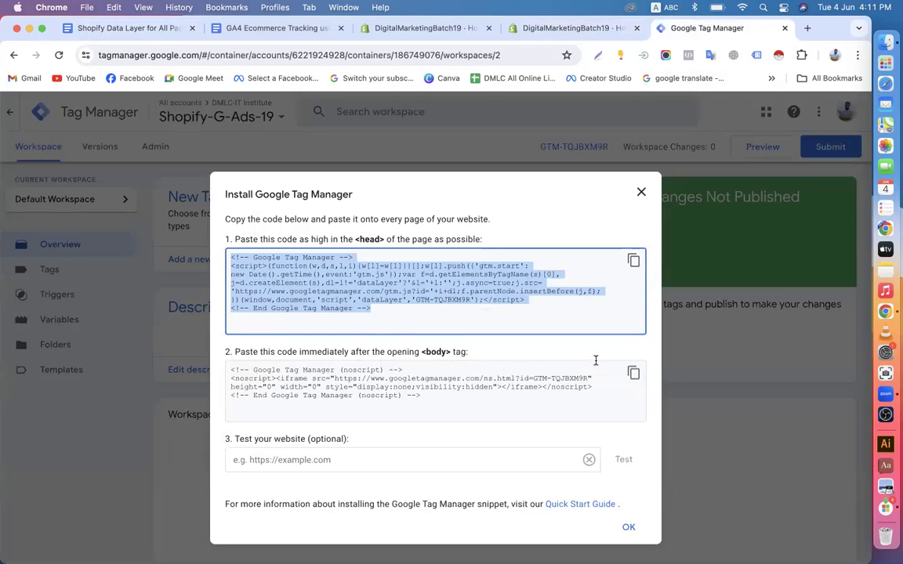
{"action": "left_click", "coordinate": [633, 373]}
{"action": "key", "text": "super+c"}
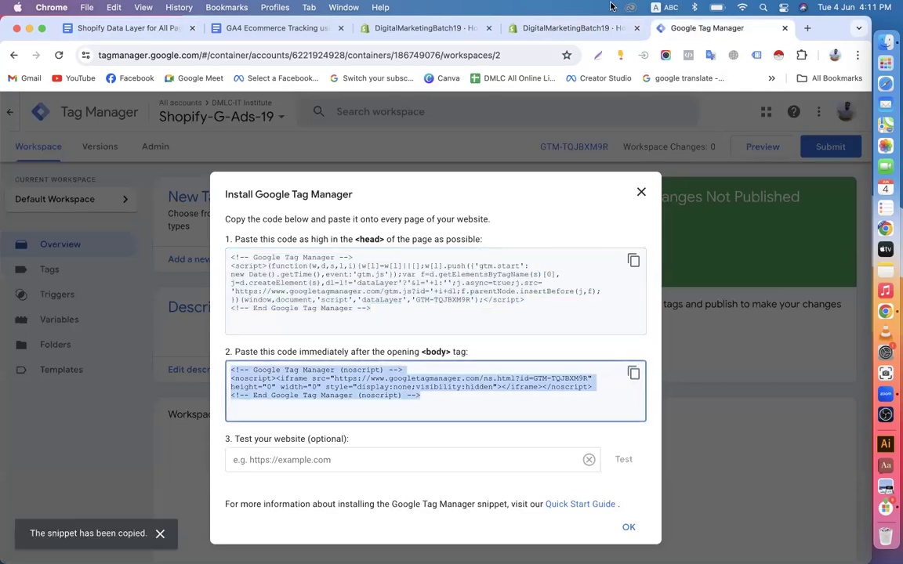
{"action": "left_click", "coordinate": [568, 29]}
{"action": "left_click", "coordinate": [41, 313]}
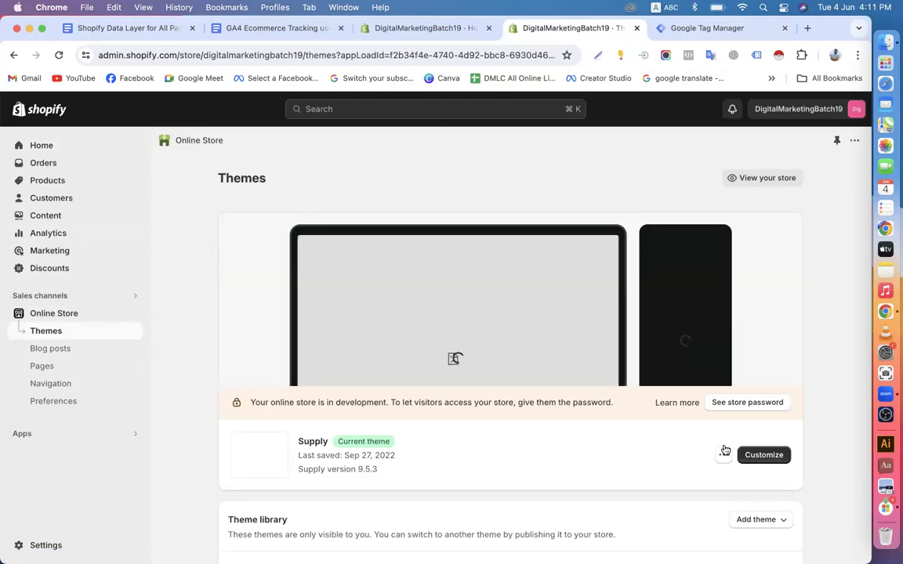
Open the Supply theme's theme.liquid code and scroll down to the LinkedIn noscript block
{"action": "left_click", "coordinate": [723, 454]}
{"action": "left_click", "coordinate": [665, 411]}
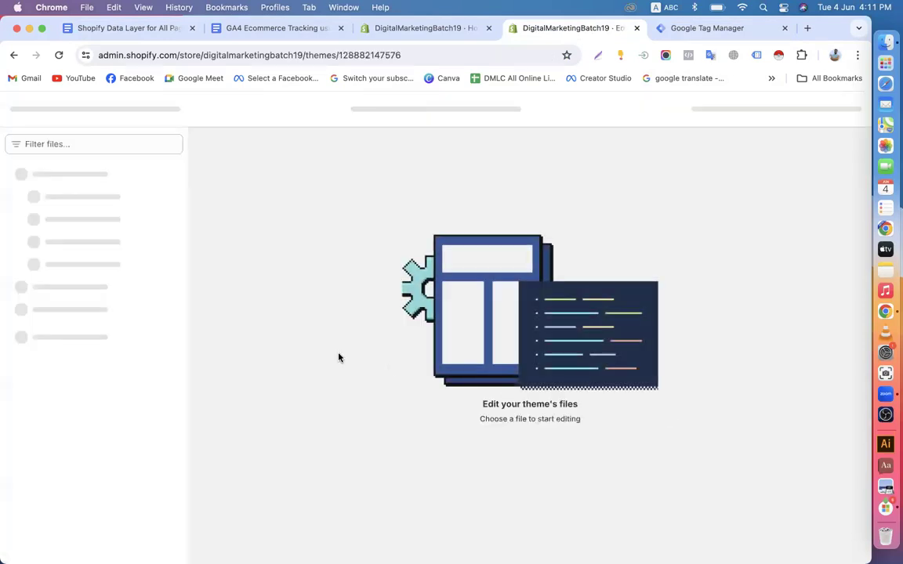
{"action": "scroll", "coordinate": [349, 318], "scroll_direction": "down", "scroll_amount": 20}
{"action": "scroll", "coordinate": [346, 317], "scroll_direction": "down", "scroll_amount": 20}
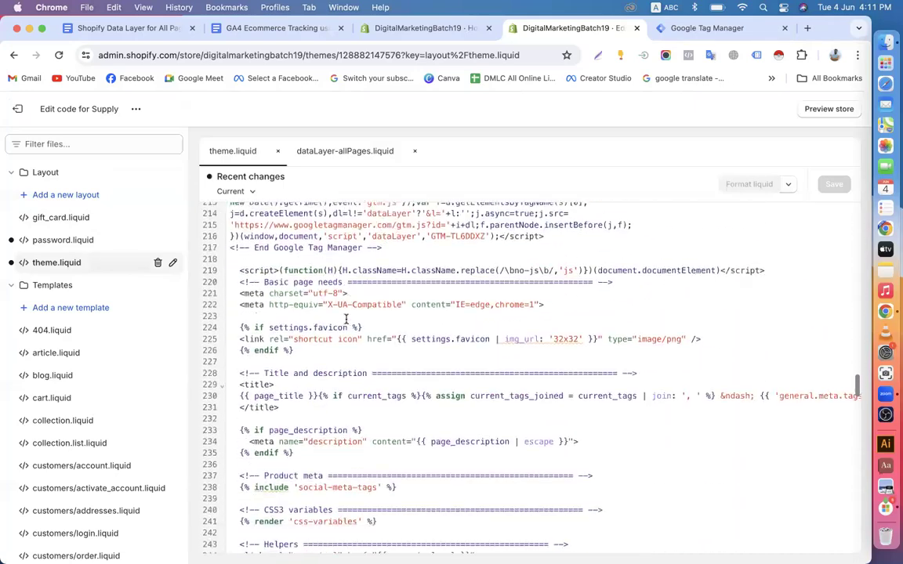
{"action": "scroll", "coordinate": [346, 319], "scroll_direction": "down", "scroll_amount": 7}
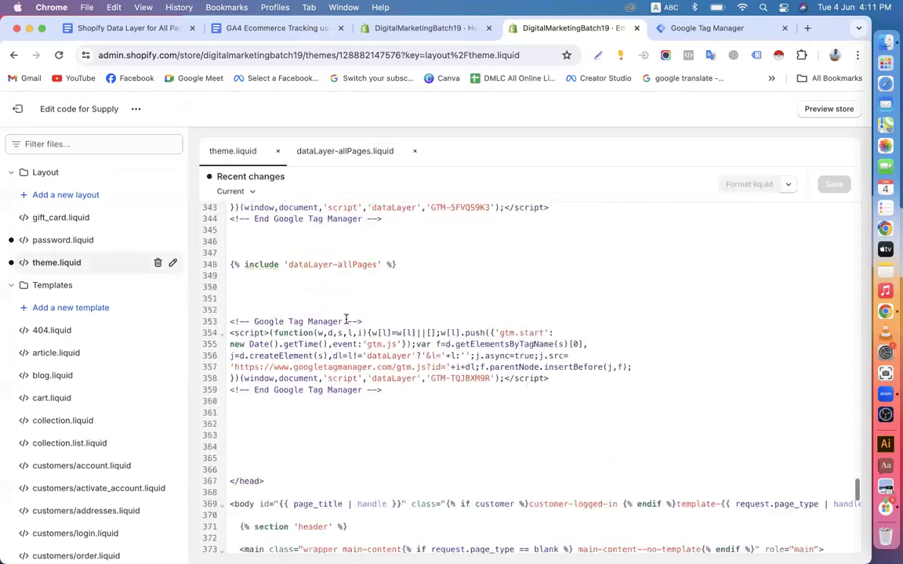
{"action": "scroll", "coordinate": [280, 323], "scroll_direction": "down", "scroll_amount": 5}
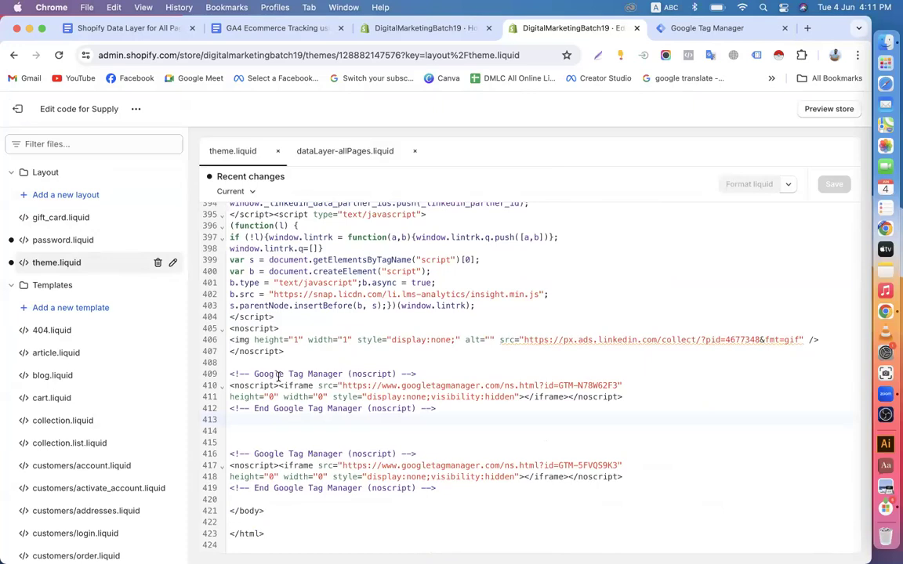
Paste the GTM-TQJBXM9R noscript snippet on a new line below the LinkedIn noscript block
{"action": "left_click", "coordinate": [304, 354]}
{"action": "key", "text": "Return"}
{"action": "key", "text": "Return"}
{"action": "key", "text": "Return"}
{"action": "key", "text": "Return"}
{"action": "key", "text": "Return"}
{"action": "key", "text": "Return"}
{"action": "key", "text": "Return"}
{"action": "key", "text": "Return"}
{"action": "key", "text": "Return"}
{"action": "key", "text": "Return"}
{"action": "key", "text": "Return"}
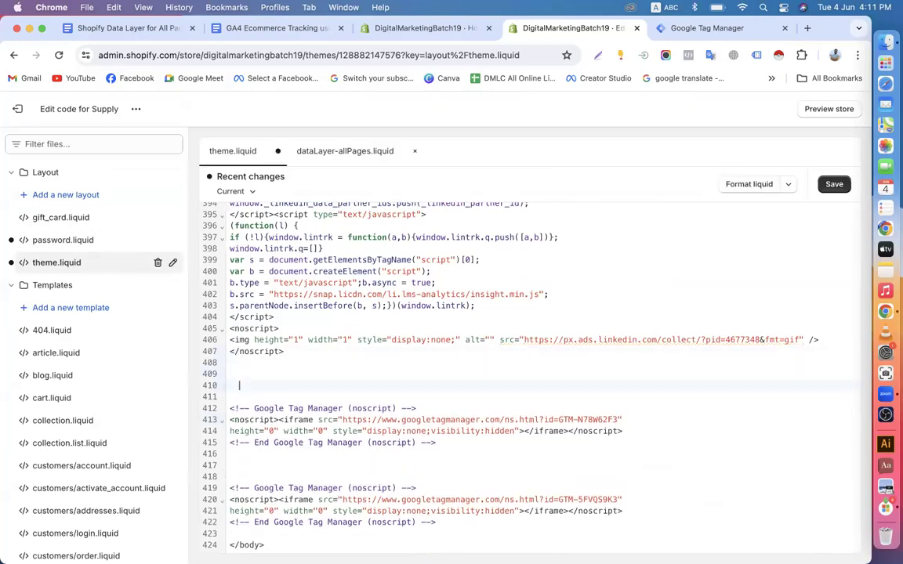
{"action": "right_click", "coordinate": [272, 396]}
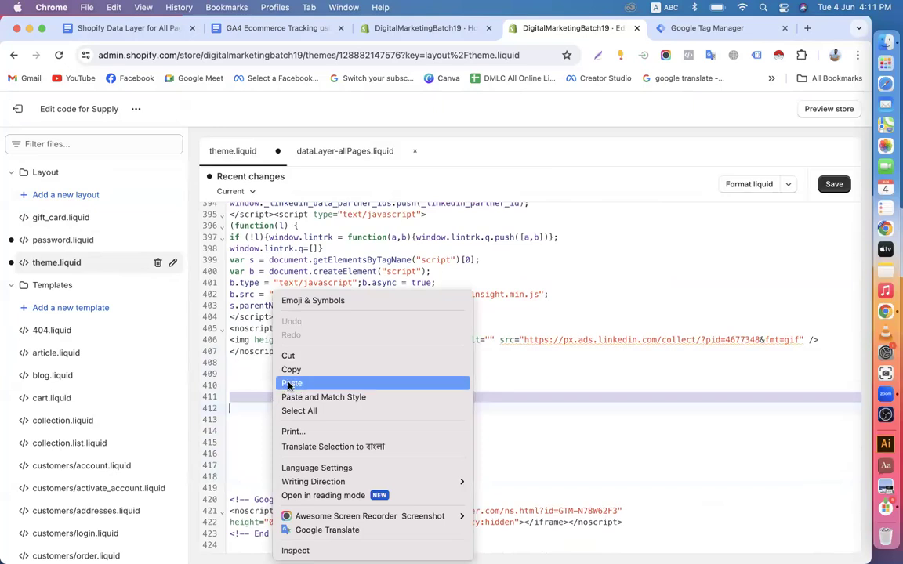
{"action": "left_click", "coordinate": [291, 384]}
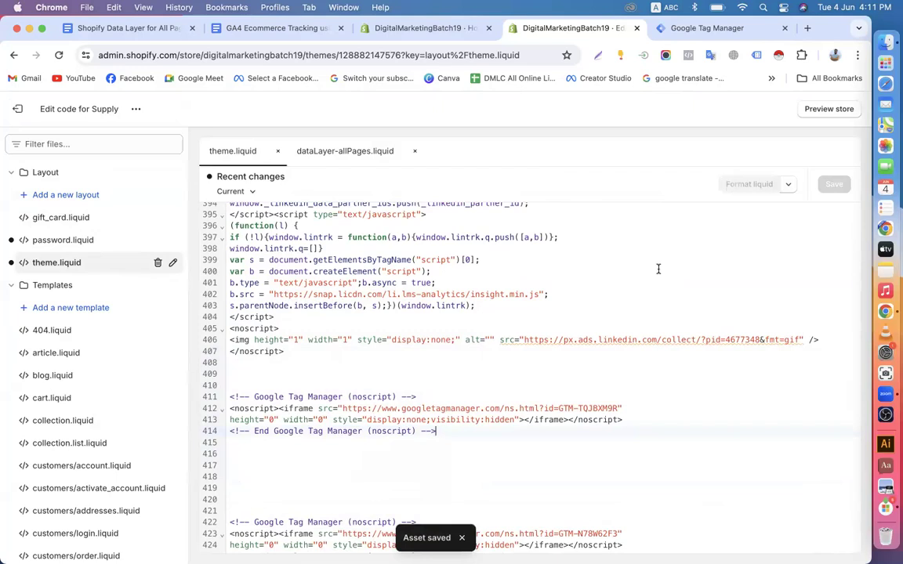
{"action": "left_click", "coordinate": [19, 110]}
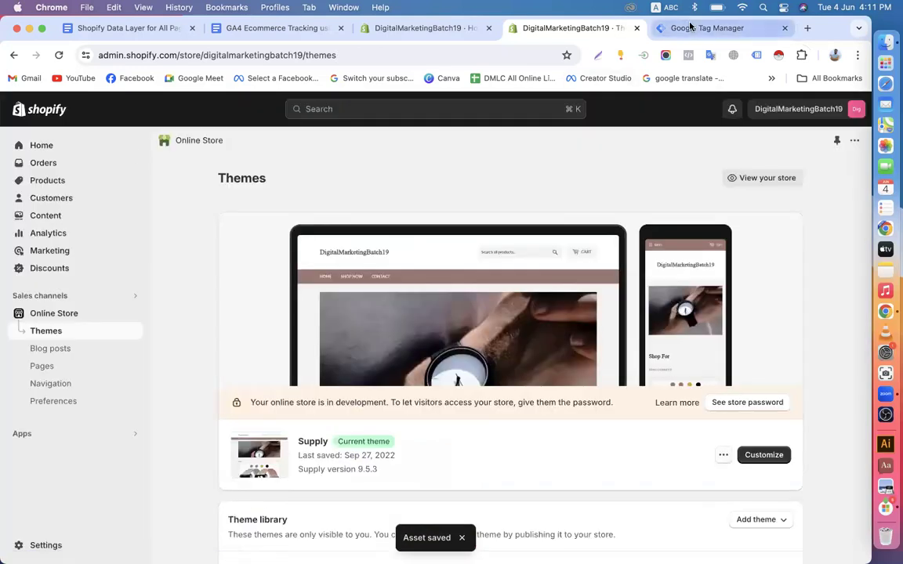
Publish the Shopify-G-Ads-19 container as Version 2 without a version name, then return to the overview
{"action": "left_click", "coordinate": [687, 29]}
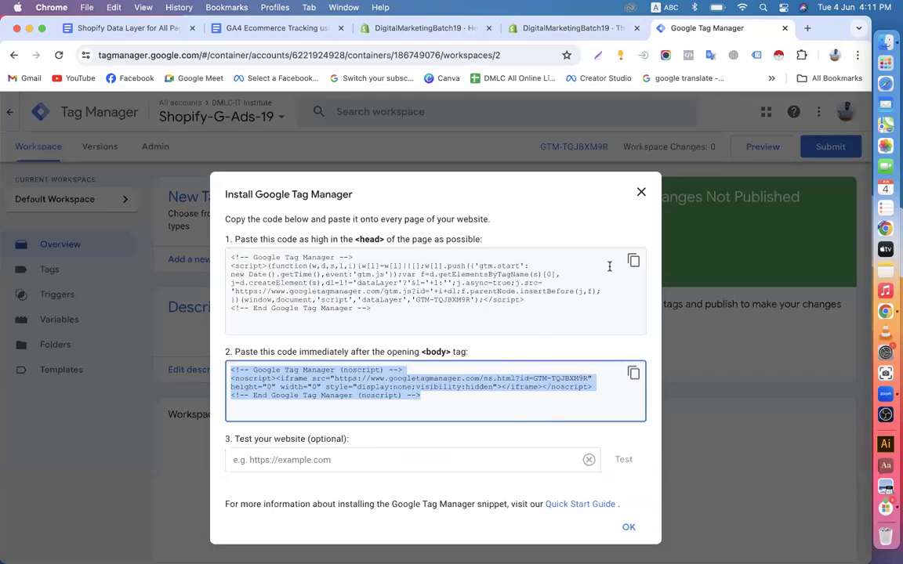
{"action": "left_click", "coordinate": [641, 193]}
{"action": "left_click", "coordinate": [824, 147]}
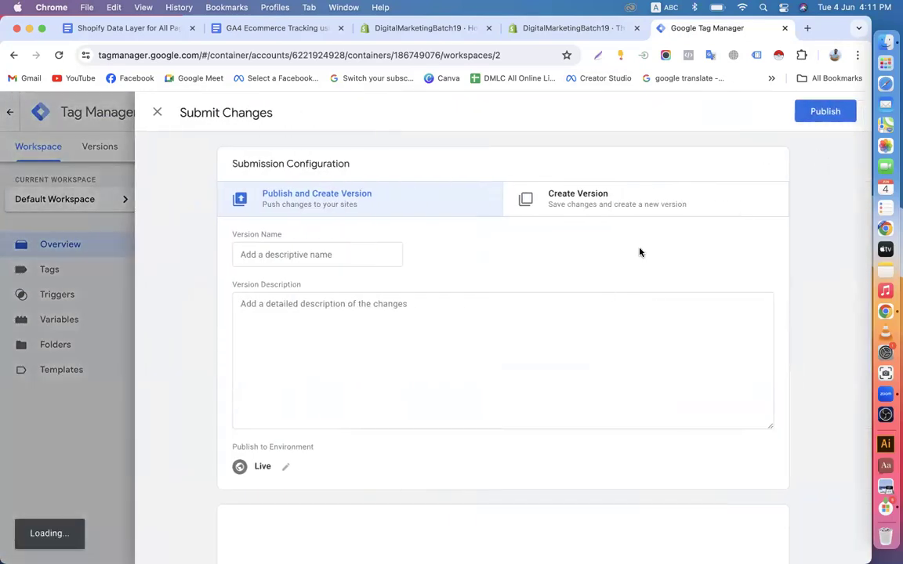
{"action": "left_click", "coordinate": [807, 111]}
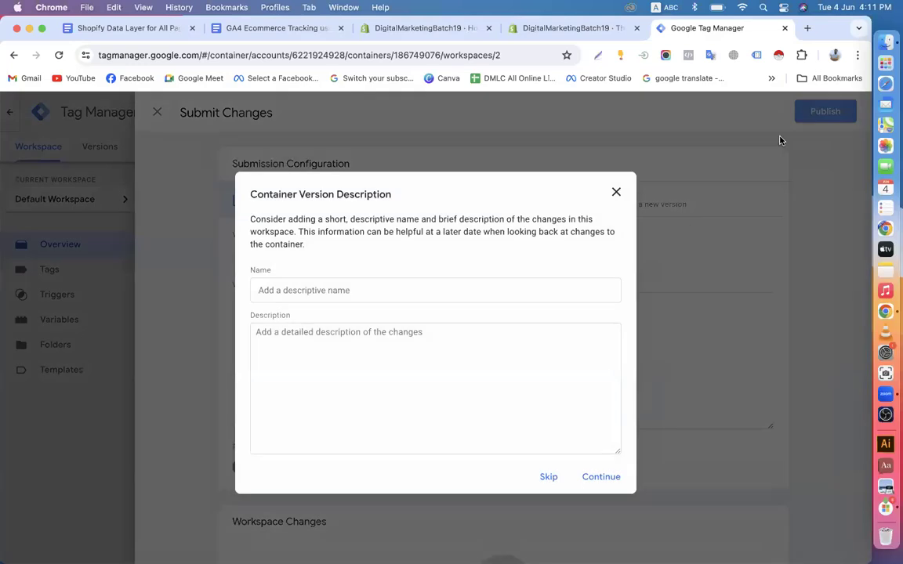
{"action": "left_click", "coordinate": [601, 477]}
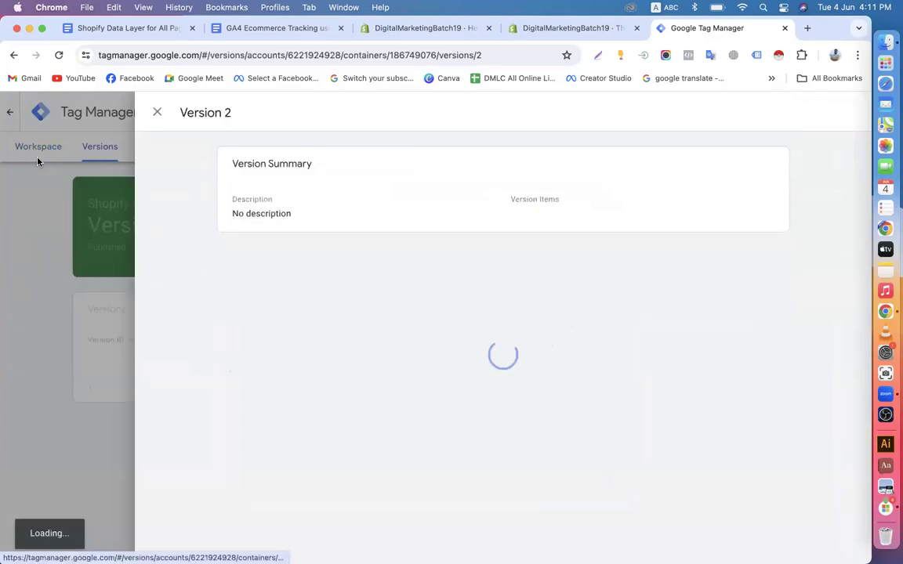
{"action": "left_click", "coordinate": [39, 154]}
{"action": "left_click", "coordinate": [44, 147]}
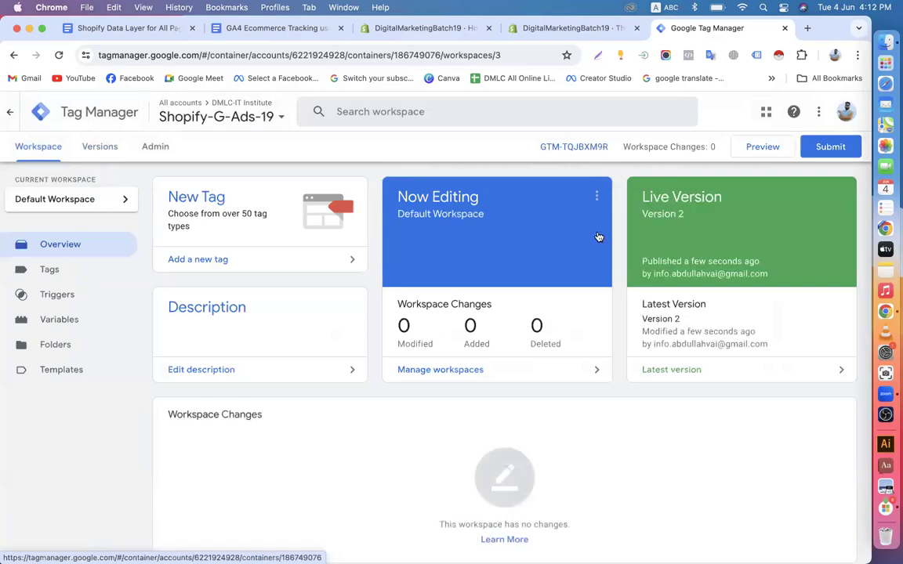
Open the live online store in a new tab and go to the full products collection
{"action": "left_click", "coordinate": [603, 30]}
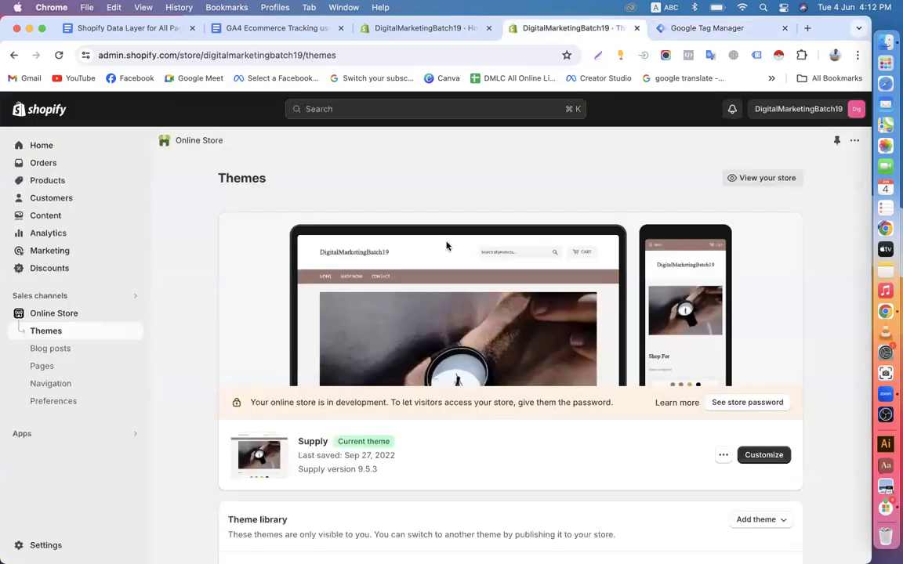
{"action": "right_click", "coordinate": [33, 108]}
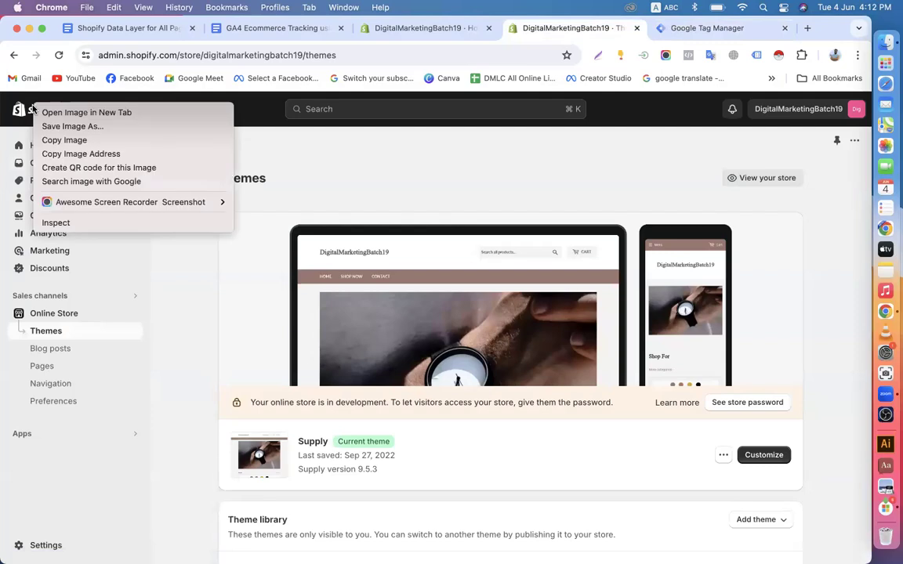
{"action": "left_click", "coordinate": [65, 318]}
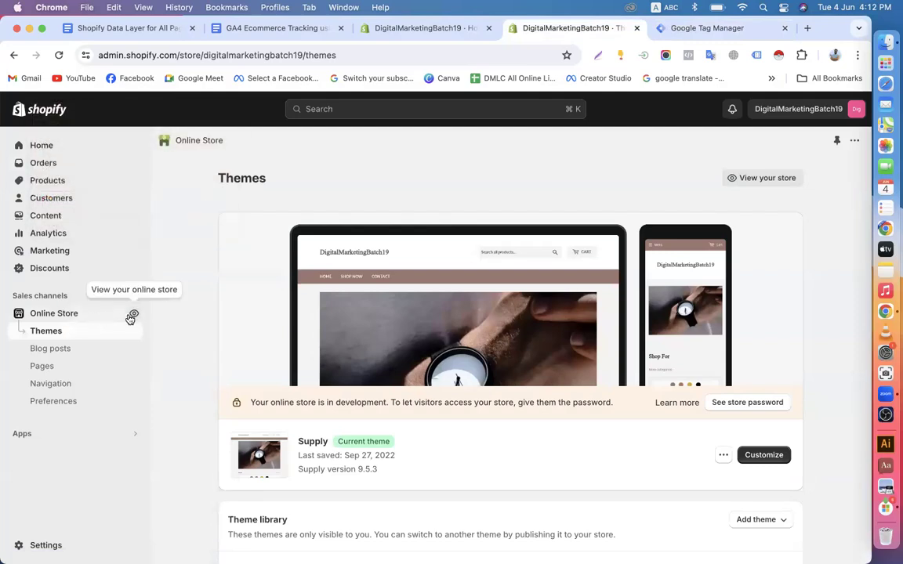
{"action": "left_click", "coordinate": [131, 314]}
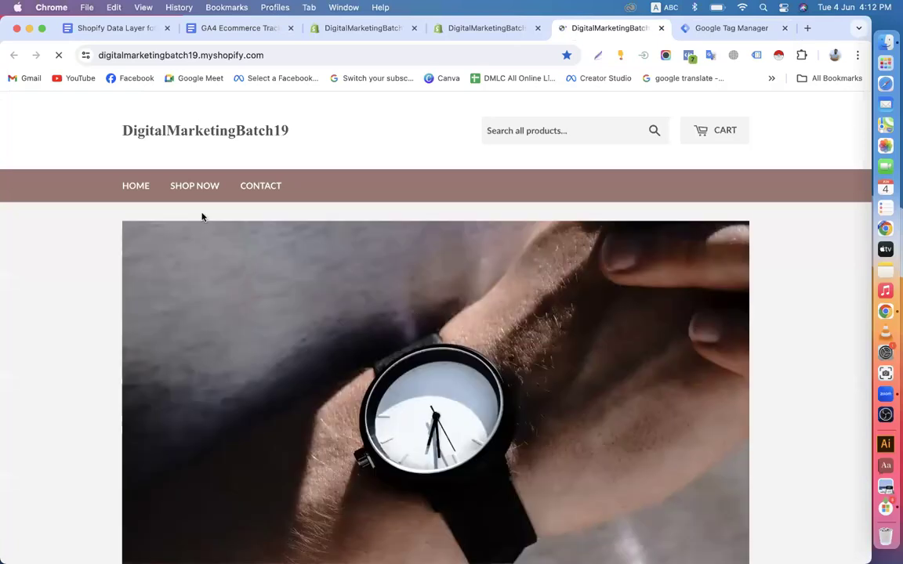
{"action": "left_click", "coordinate": [208, 185]}
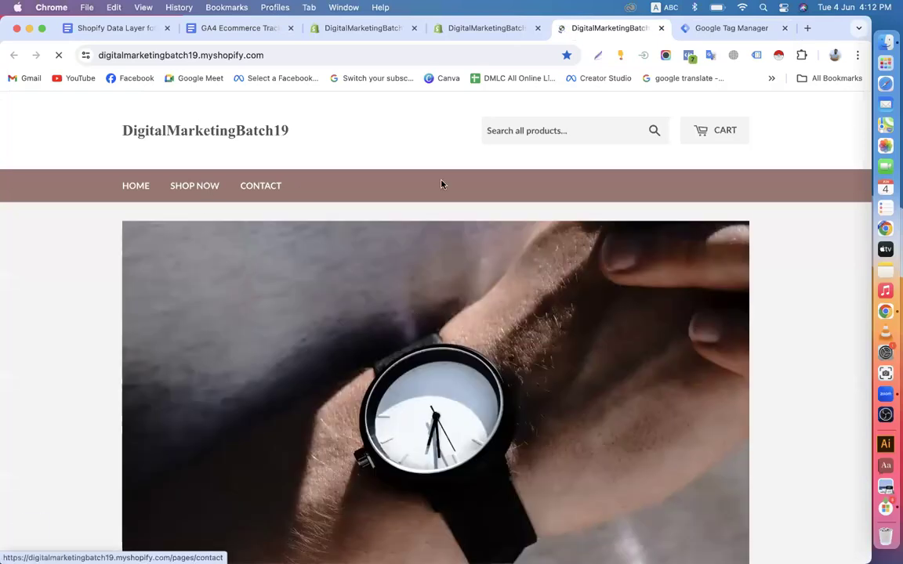
{"action": "scroll", "coordinate": [533, 266], "scroll_direction": "down", "scroll_amount": 10}
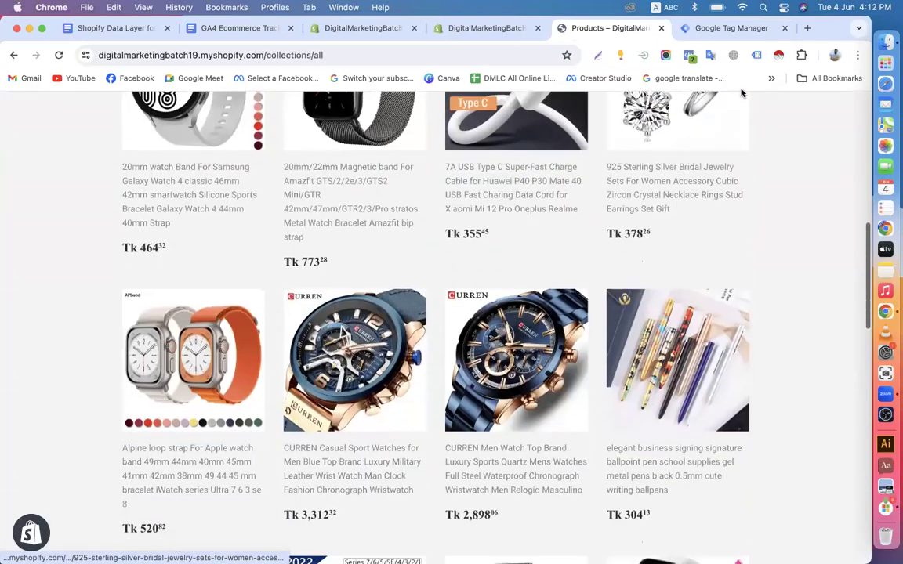
Enable Tag Assistant Legacy and review the tags detected on the store homepage
{"action": "left_click", "coordinate": [757, 55]}
{"action": "left_click", "coordinate": [515, 236]}
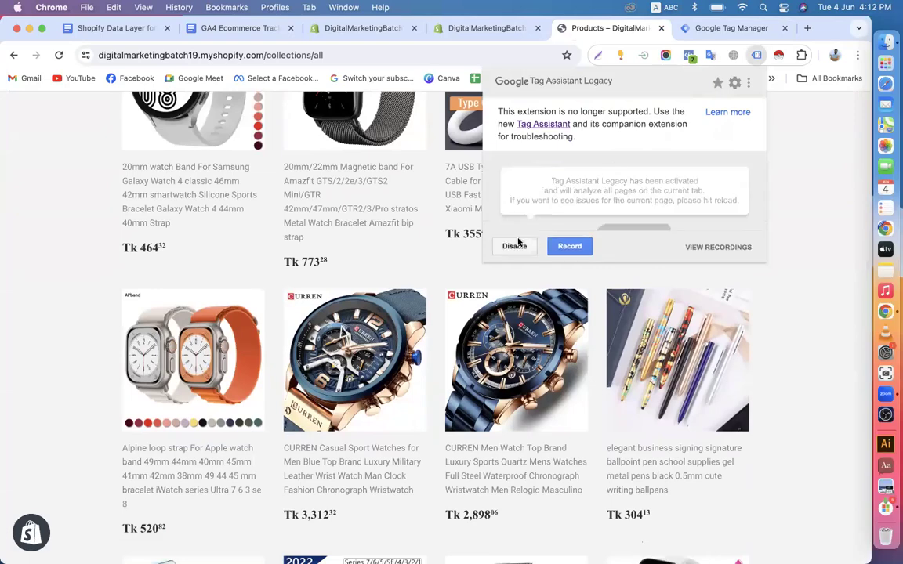
{"action": "left_click", "coordinate": [90, 295]}
{"action": "scroll", "coordinate": [90, 295], "scroll_direction": "up", "scroll_amount": 10}
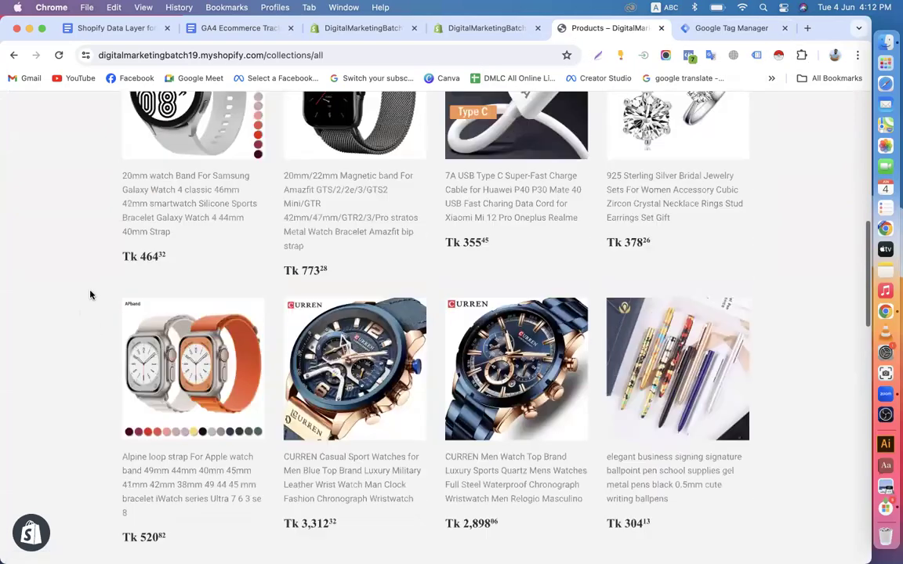
{"action": "left_click", "coordinate": [132, 187]}
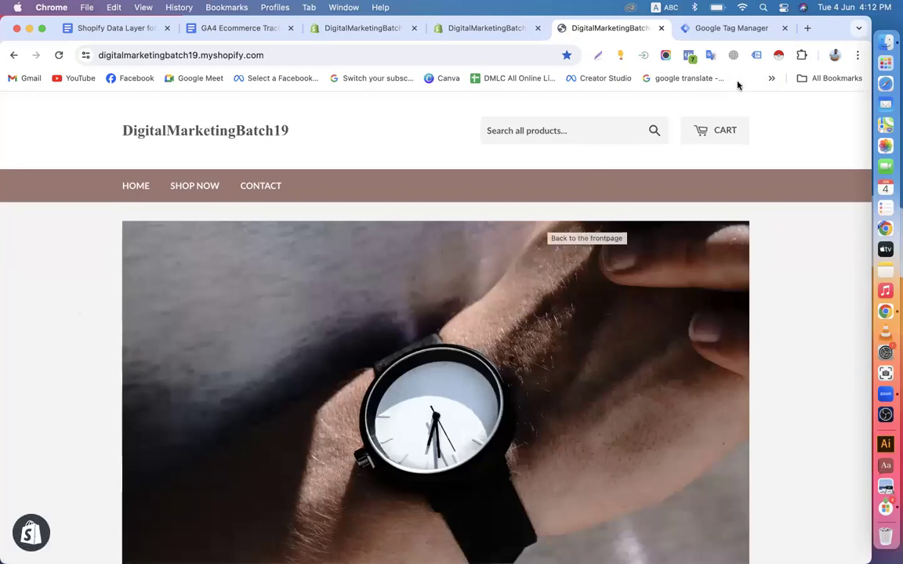
{"action": "left_click", "coordinate": [757, 55]}
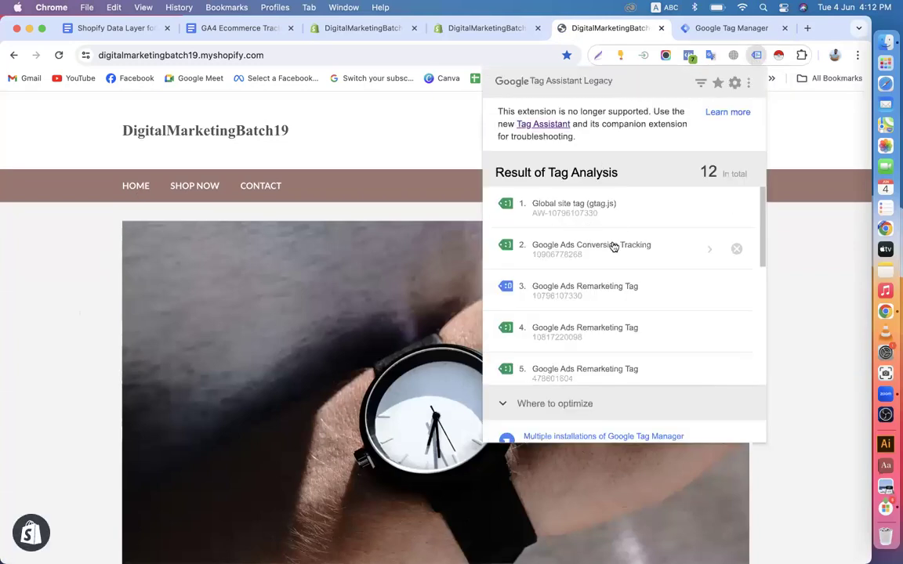
{"action": "scroll", "coordinate": [605, 311], "scroll_direction": "down", "scroll_amount": 5}
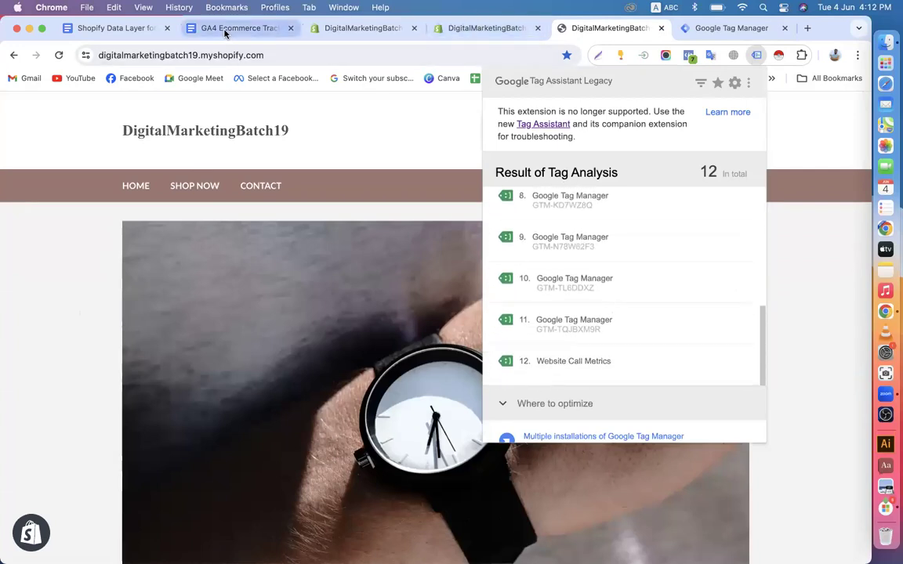
Check in Tag Assistant that GTM-TQJBXM9R fires on the products page, then return to the Data Layer guide
{"action": "left_click", "coordinate": [725, 28]}
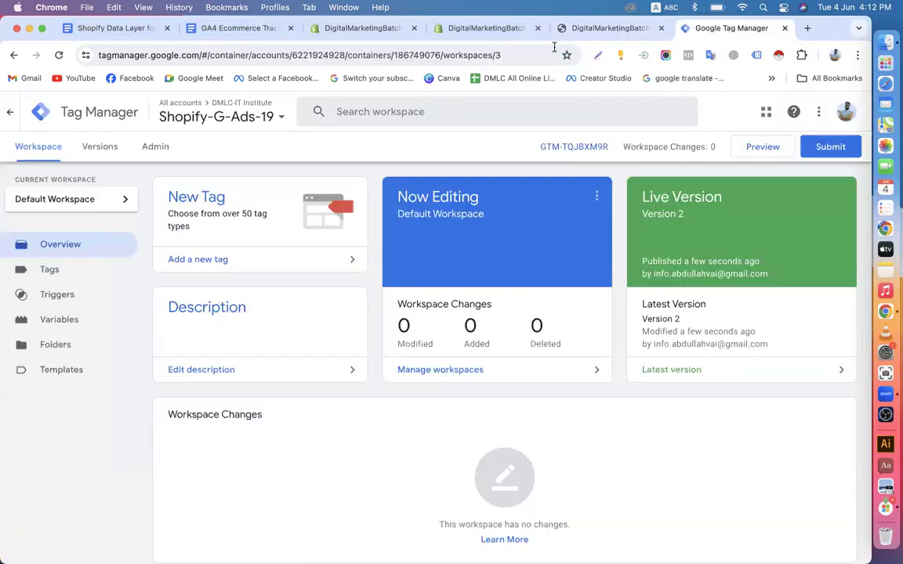
{"action": "left_click", "coordinate": [589, 29]}
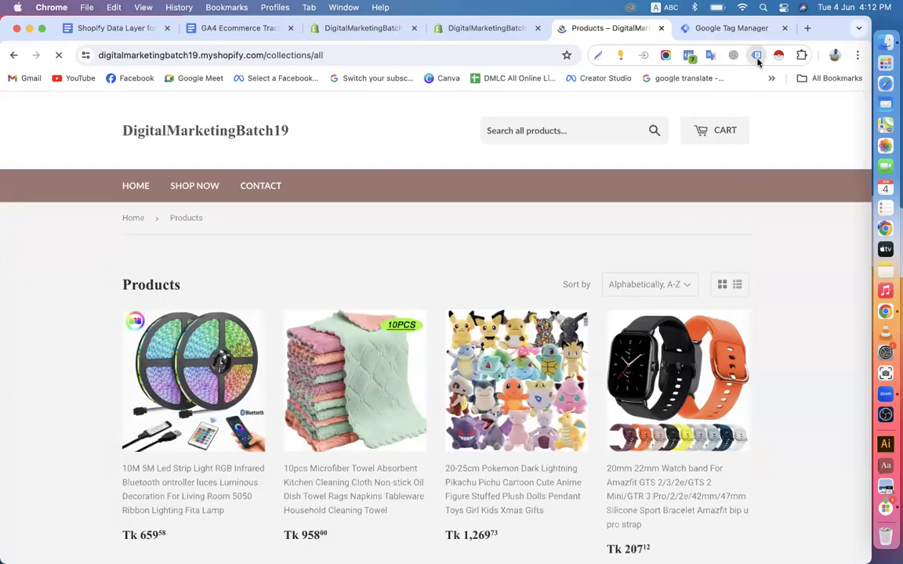
{"action": "left_click", "coordinate": [757, 55]}
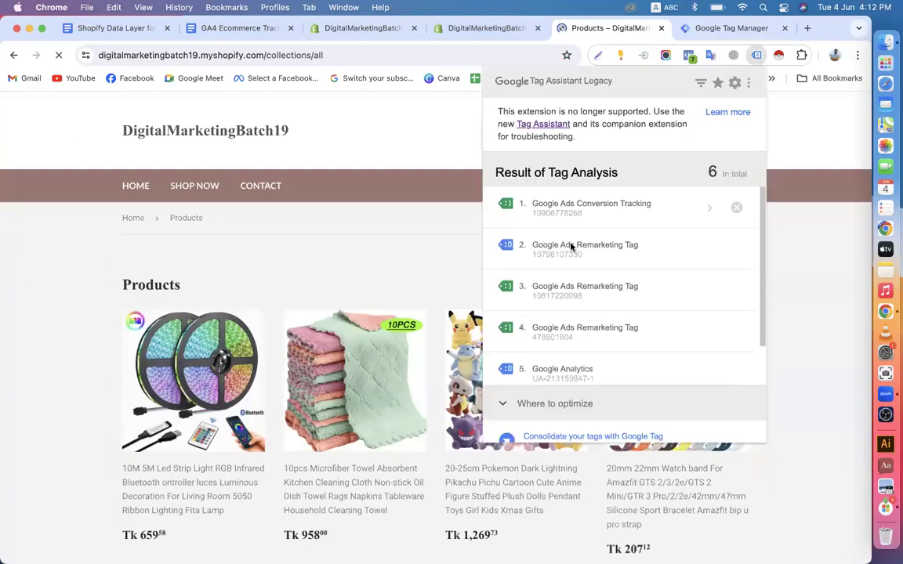
{"action": "scroll", "coordinate": [585, 297], "scroll_direction": "down", "scroll_amount": 2}
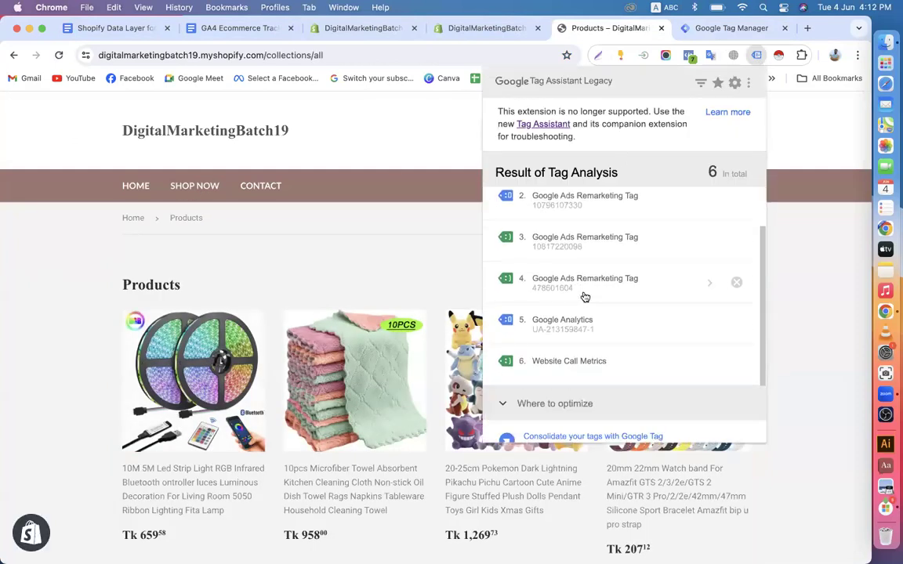
{"action": "scroll", "coordinate": [563, 373], "scroll_direction": "down", "scroll_amount": 1}
{"action": "scroll", "coordinate": [563, 373], "scroll_direction": "up", "scroll_amount": 1}
{"action": "scroll", "coordinate": [582, 318], "scroll_direction": "down", "scroll_amount": 1}
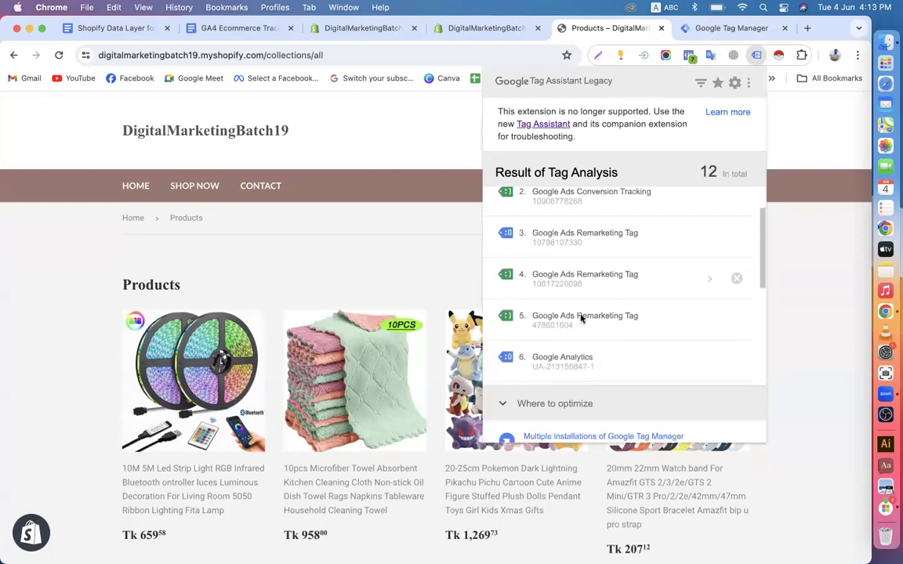
{"action": "scroll", "coordinate": [581, 317], "scroll_direction": "down", "scroll_amount": 4}
{"action": "scroll", "coordinate": [581, 317], "scroll_direction": "down", "scroll_amount": 2}
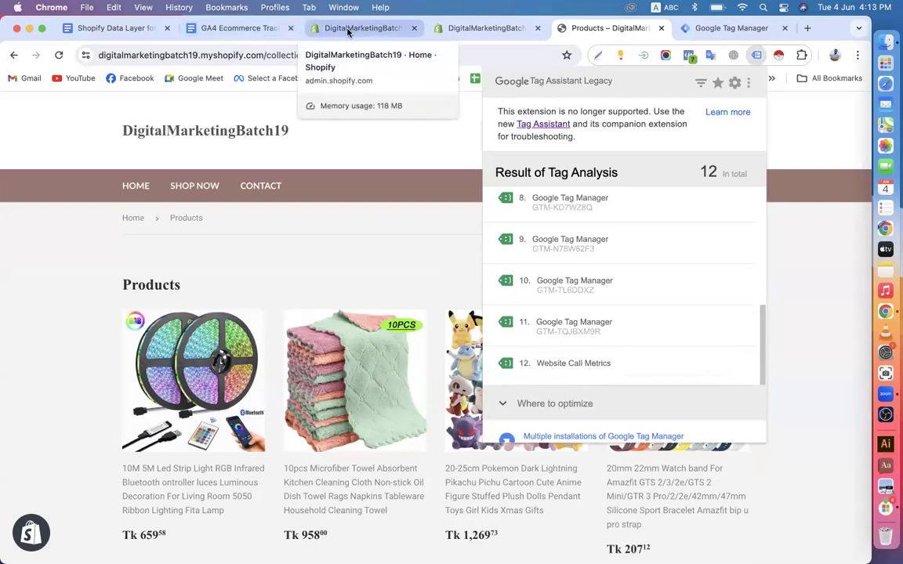
{"action": "left_click", "coordinate": [712, 29]}
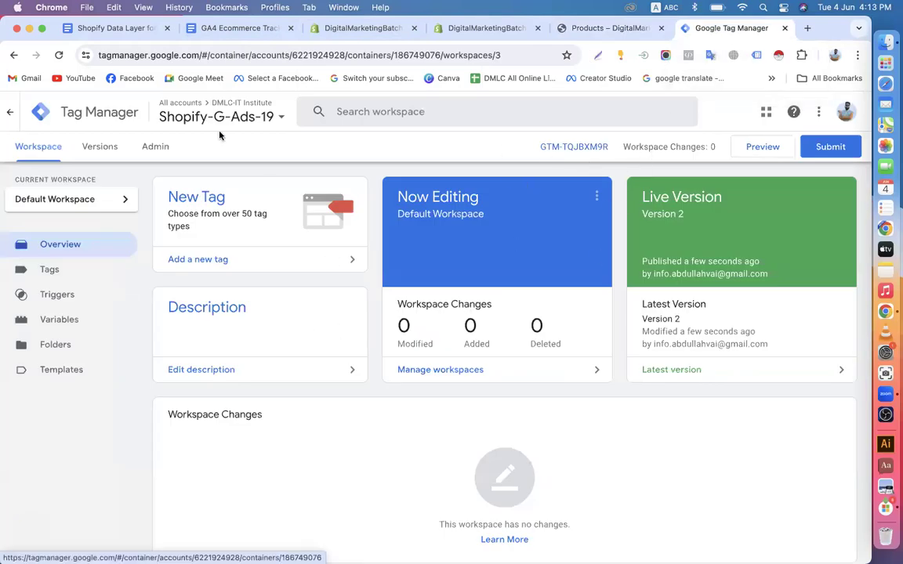
{"action": "left_click", "coordinate": [117, 30]}
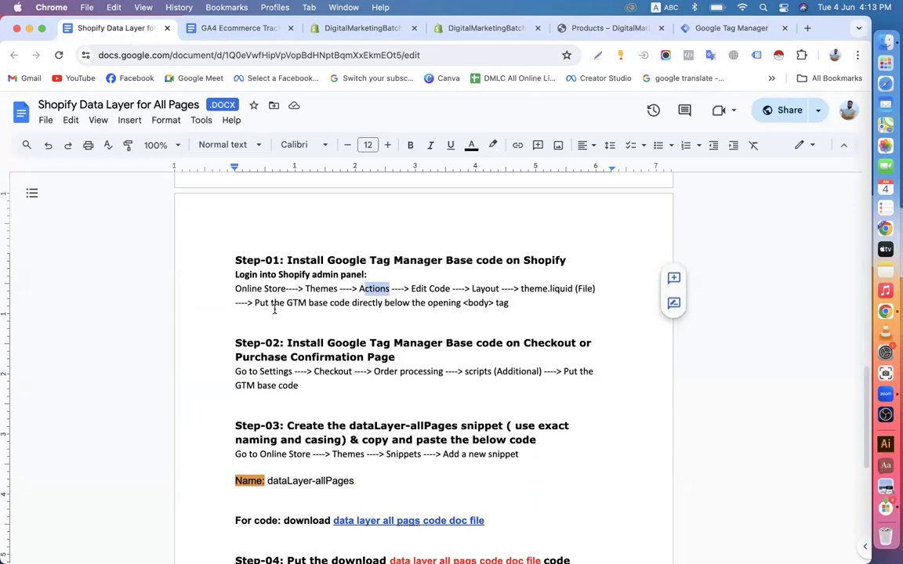
Open the linked dataLayer-allPages code document in a new tab from the guide
{"action": "scroll", "coordinate": [267, 310], "scroll_direction": "down", "scroll_amount": 2}
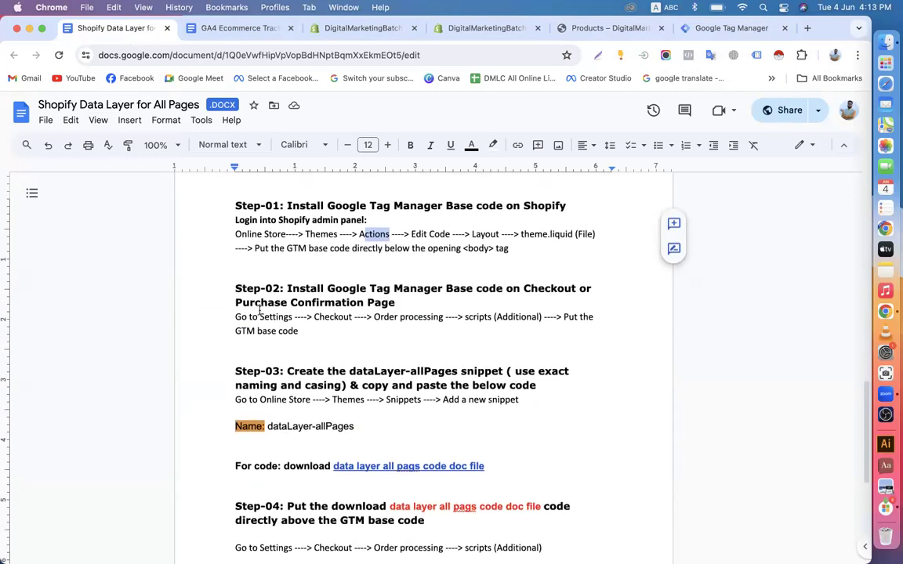
{"action": "scroll", "coordinate": [304, 374], "scroll_direction": "down", "scroll_amount": 2}
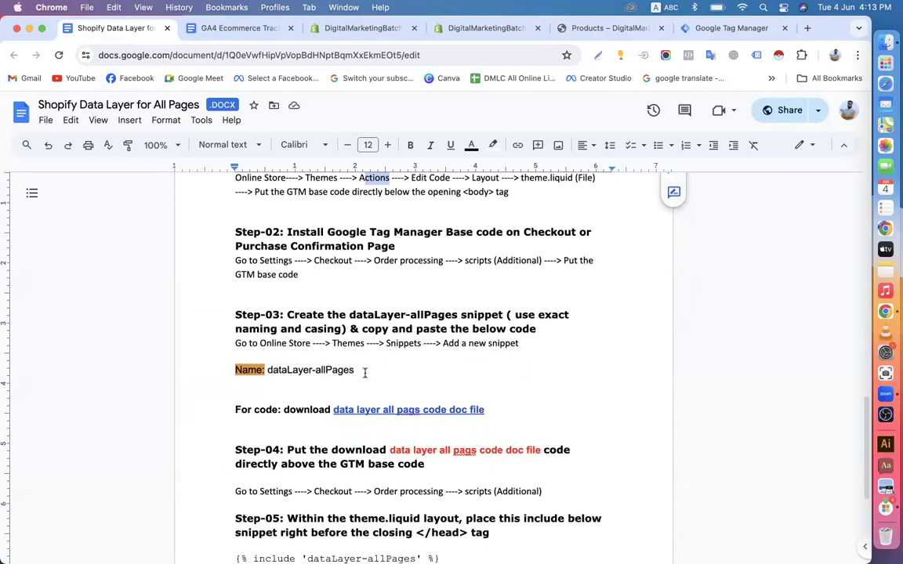
{"action": "scroll", "coordinate": [364, 373], "scroll_direction": "down", "scroll_amount": 3}
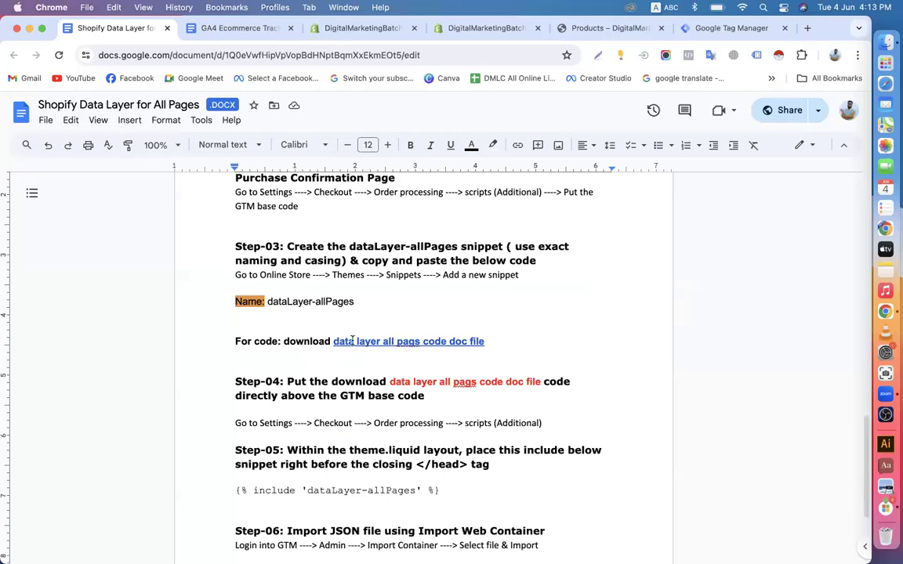
{"action": "left_click", "coordinate": [372, 340]}
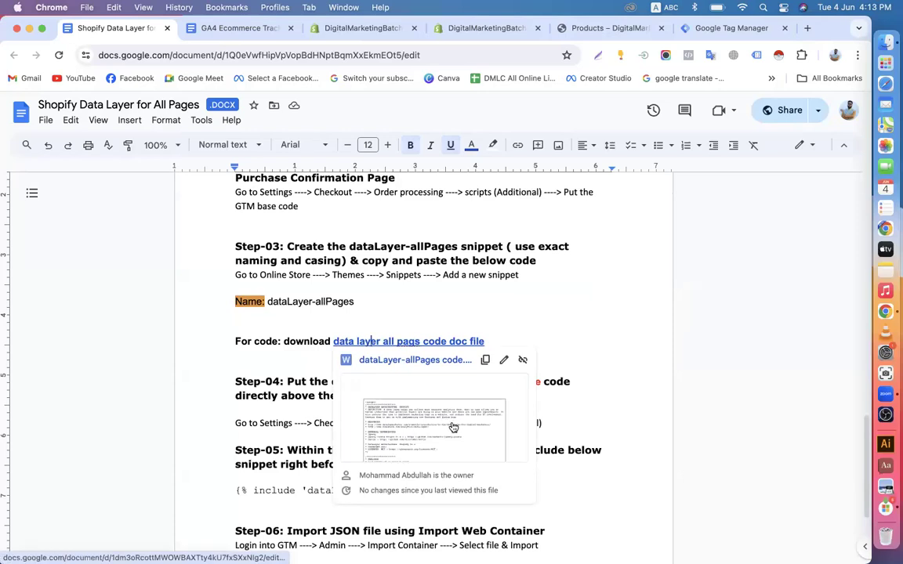
{"action": "left_click", "coordinate": [446, 441]}
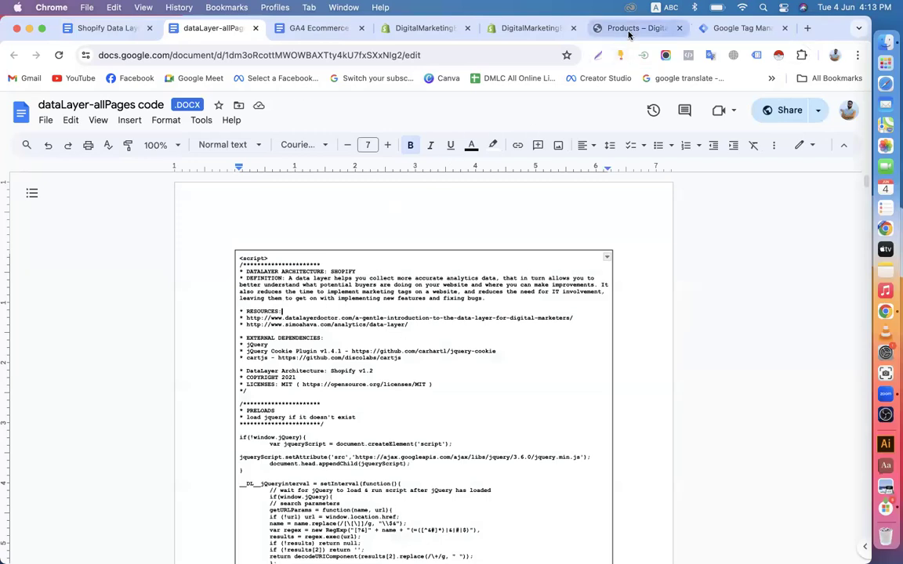
{"action": "left_click", "coordinate": [105, 29]}
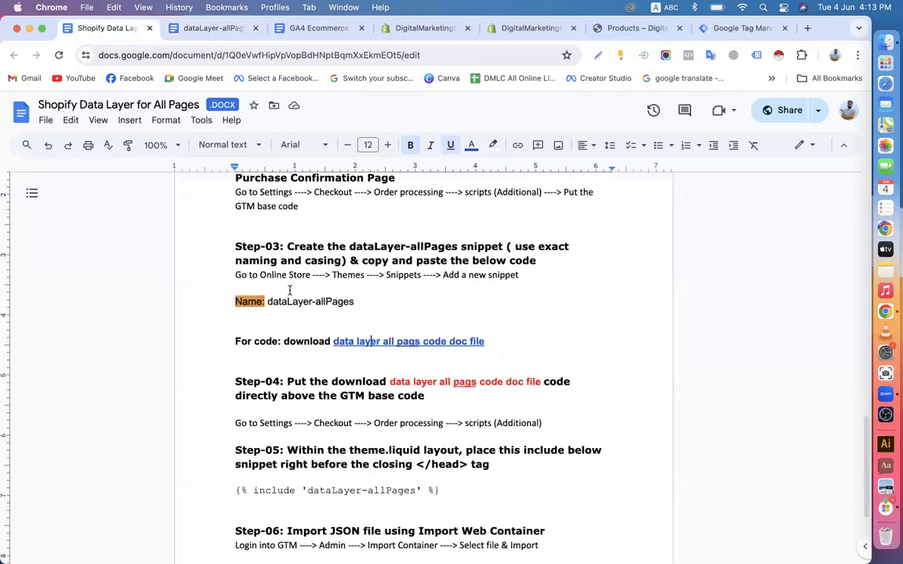
Copy the snippet name 'dataLayer-allPages' from the guide's Step-03 text
{"action": "left_click_drag", "start_coordinate": [268, 303], "coordinate": [346, 303]}
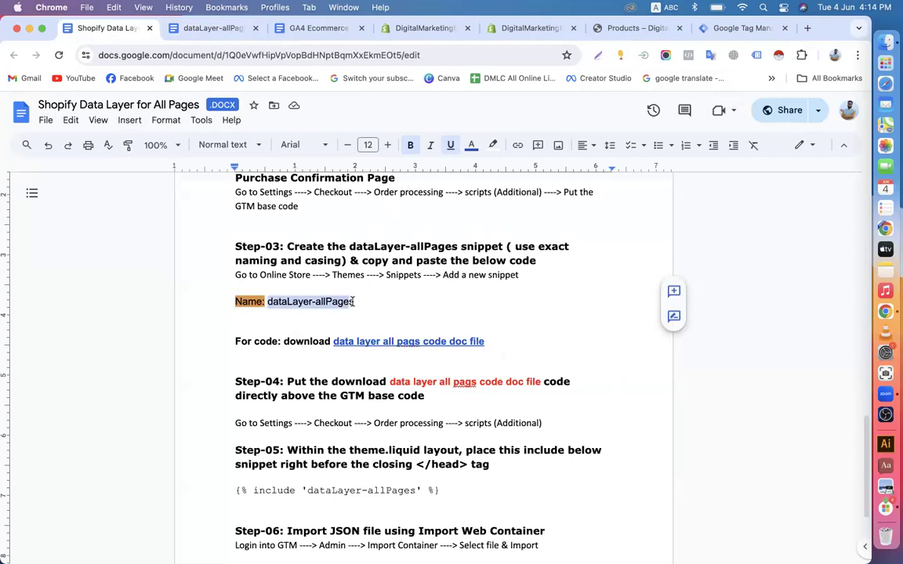
{"action": "right_click", "coordinate": [331, 303]}
{"action": "left_click", "coordinate": [350, 287]}
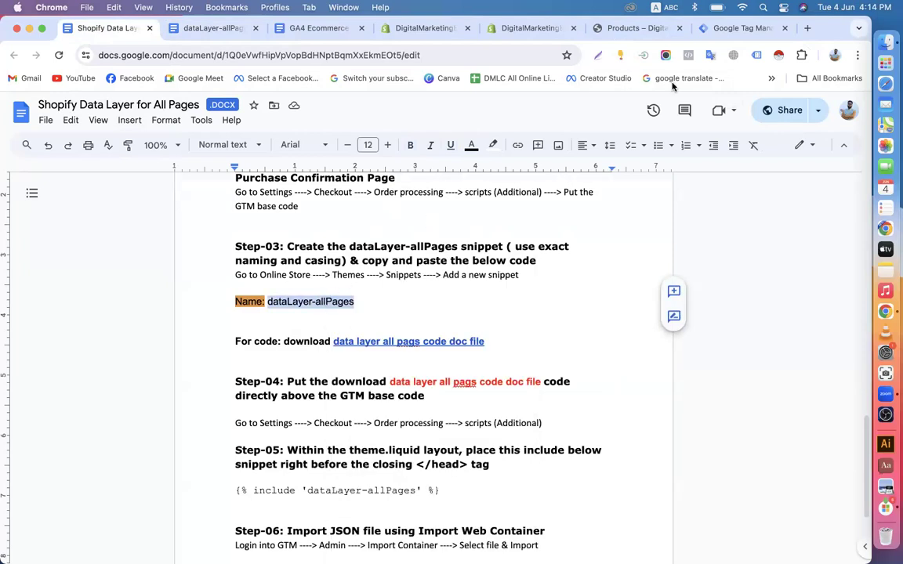
{"action": "left_click", "coordinate": [516, 30]}
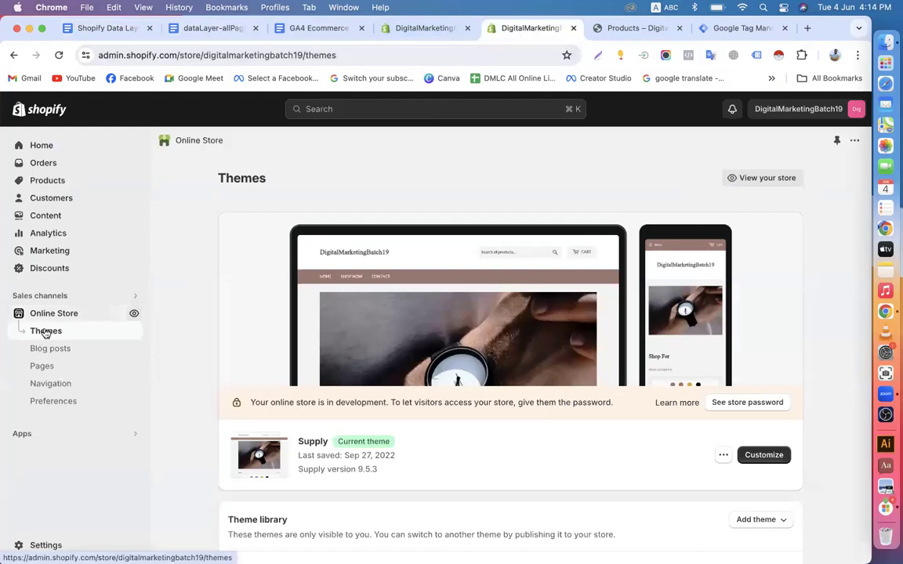
Open the Supply theme's code editor, expand Snippets, and start adding a new snippet
{"action": "scroll", "coordinate": [449, 405], "scroll_direction": "down", "scroll_amount": 3}
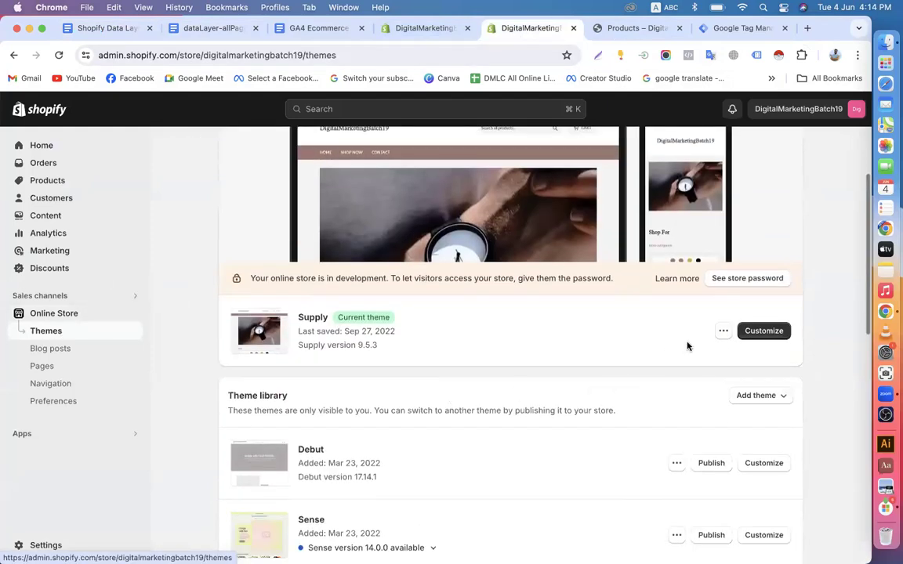
{"action": "left_click", "coordinate": [722, 332]}
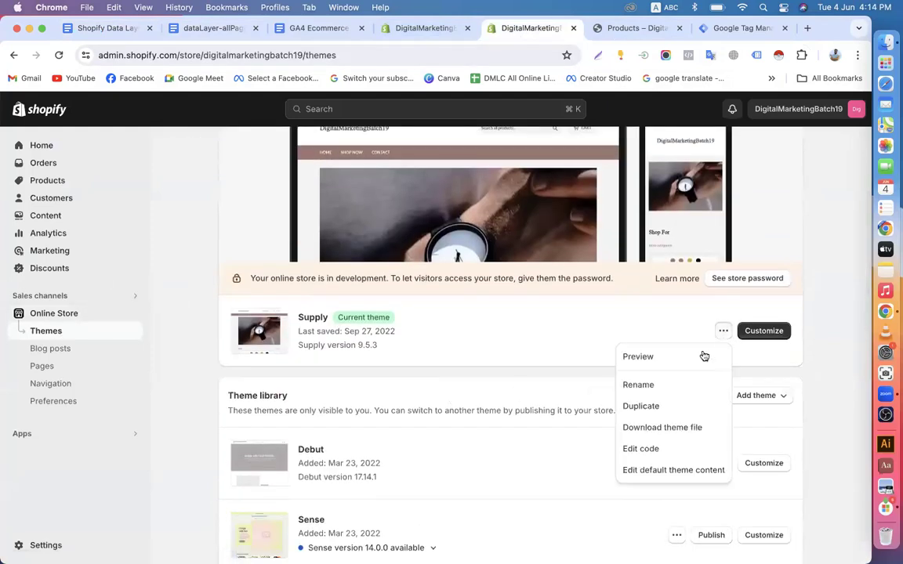
{"action": "left_click", "coordinate": [641, 450]}
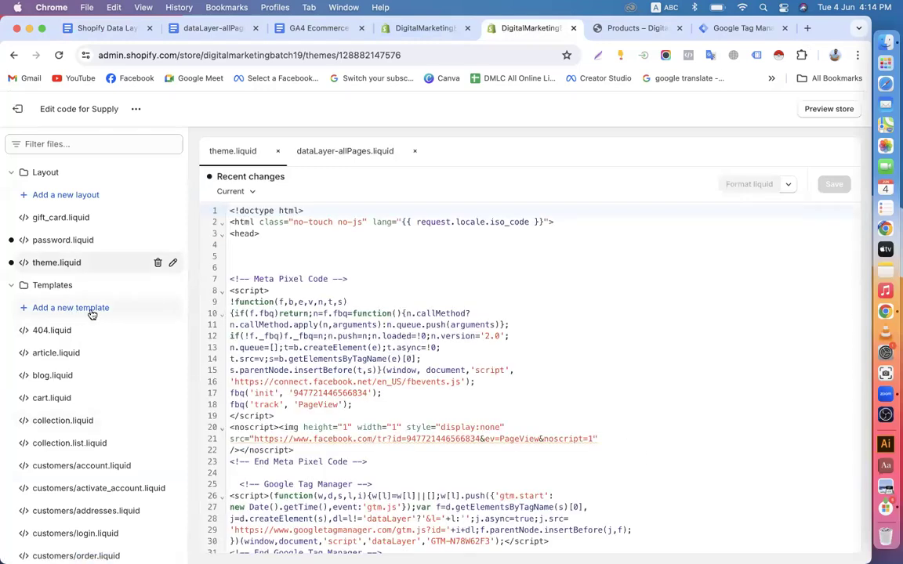
{"action": "scroll", "coordinate": [92, 313], "scroll_direction": "down", "scroll_amount": 10}
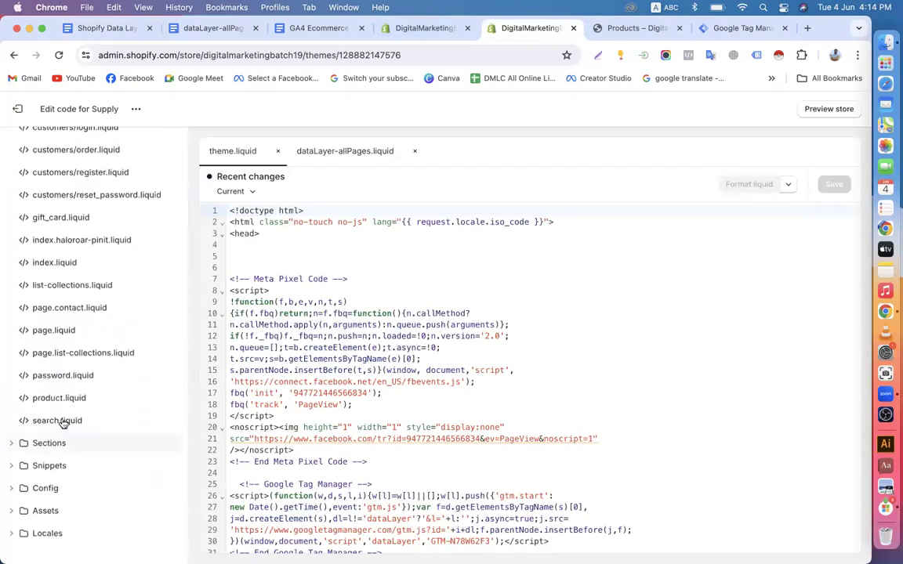
{"action": "scroll", "coordinate": [93, 367], "scroll_direction": "up", "scroll_amount": 5}
{"action": "scroll", "coordinate": [91, 367], "scroll_direction": "up", "scroll_amount": 6}
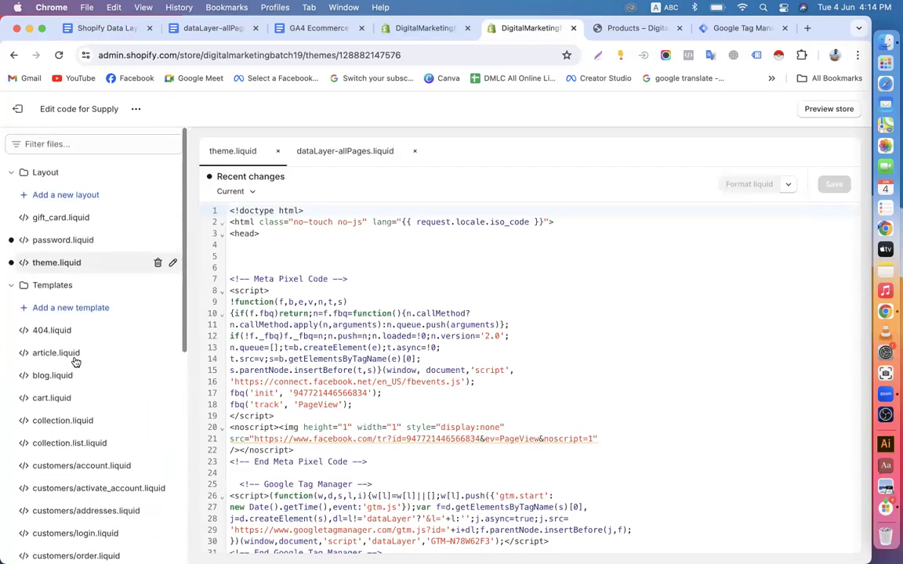
{"action": "left_click", "coordinate": [12, 287]}
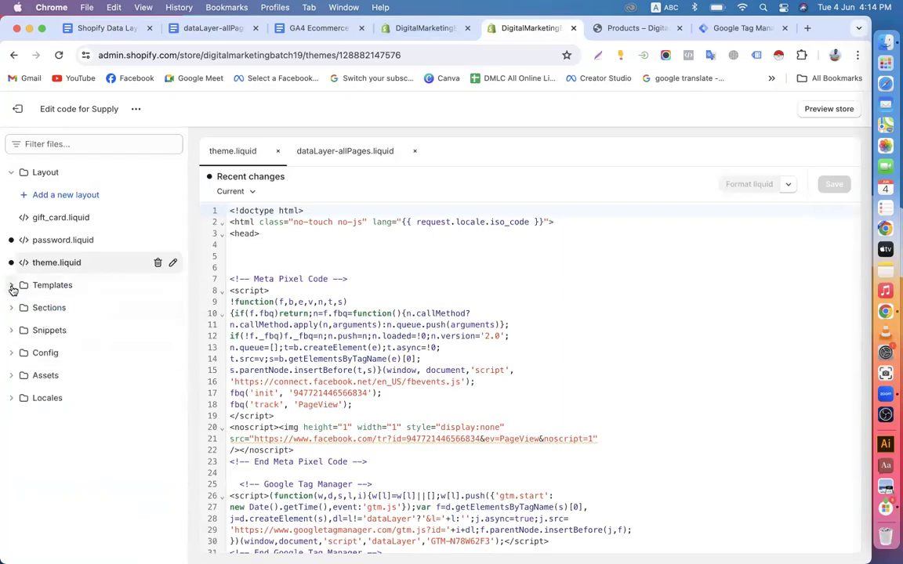
{"action": "left_click", "coordinate": [12, 332]}
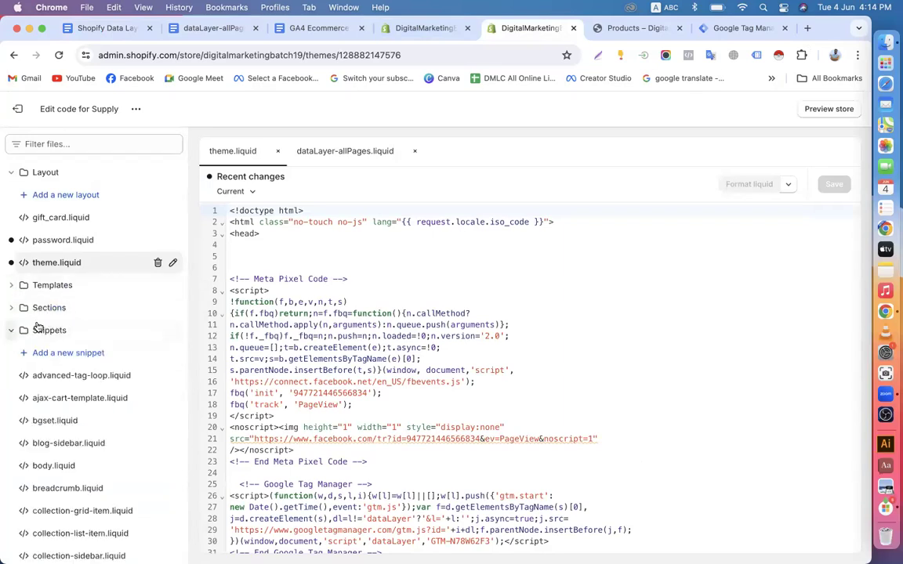
{"action": "left_click", "coordinate": [69, 354]}
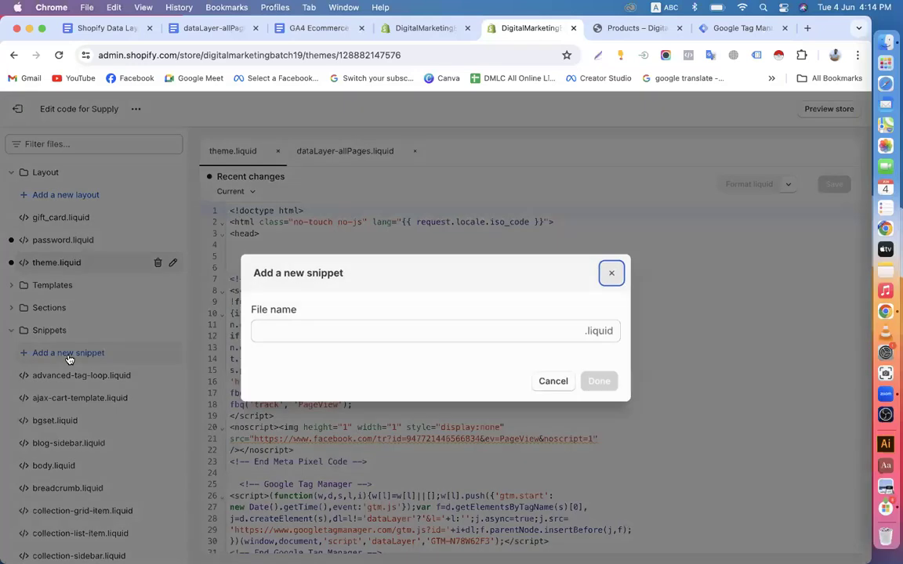
Try creating a snippet named dataLayer-allPages and dismiss the form after the 'already exists' error
{"action": "left_click", "coordinate": [294, 330]}
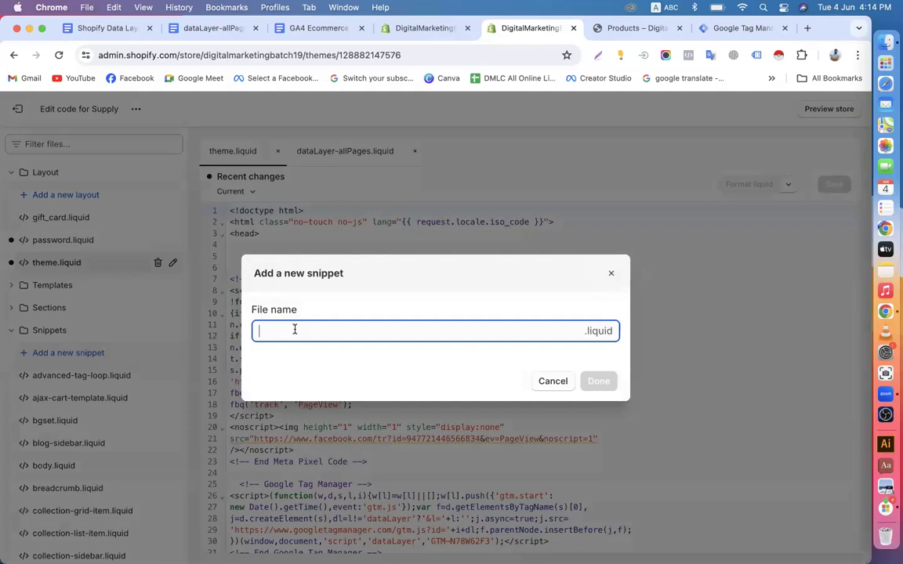
{"action": "key", "text": "super+v"}
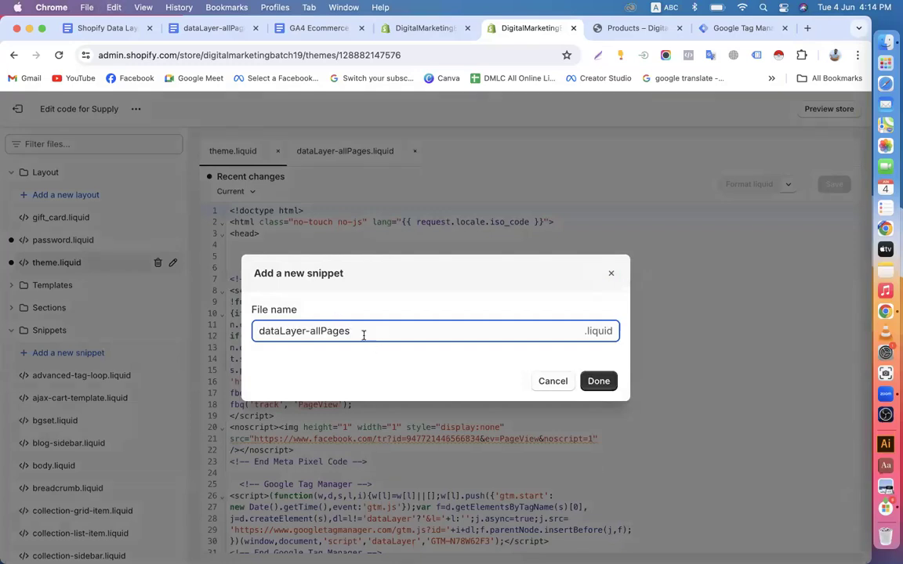
{"action": "left_click", "coordinate": [602, 383]}
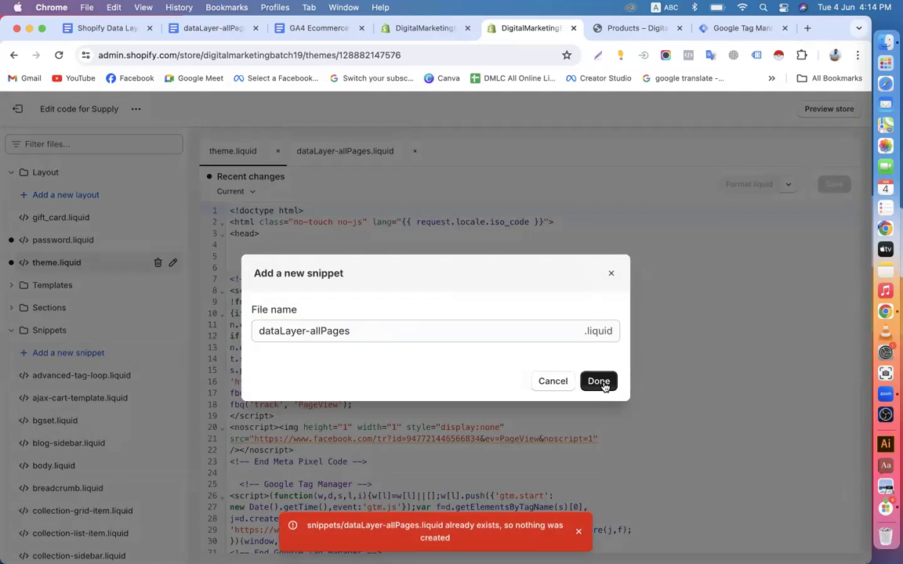
{"action": "left_click", "coordinate": [600, 383]}
{"action": "left_click", "coordinate": [611, 273]}
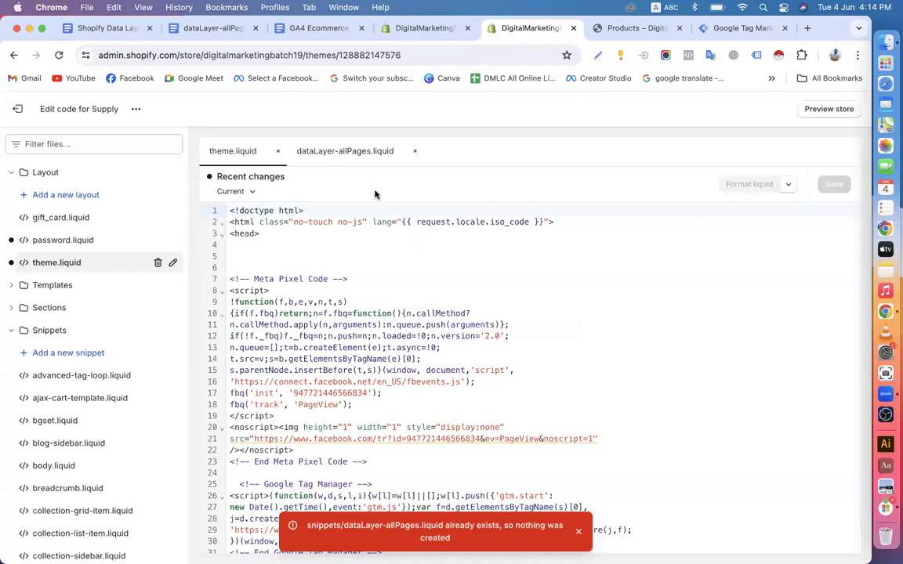
Review the existing dataLayer-allPages.liquid data layer code, then close that file
{"action": "left_click", "coordinate": [346, 150]}
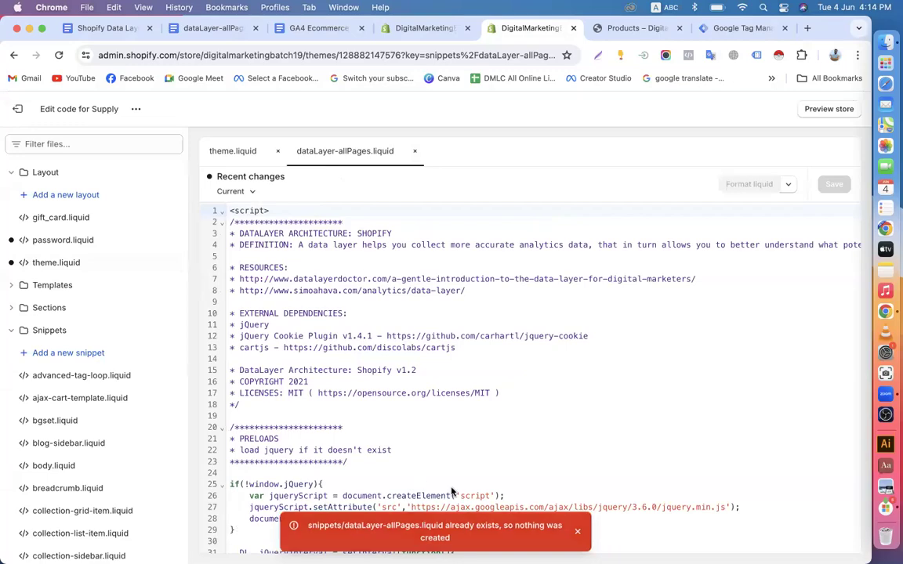
{"action": "scroll", "coordinate": [562, 458], "scroll_direction": "down", "scroll_amount": 20}
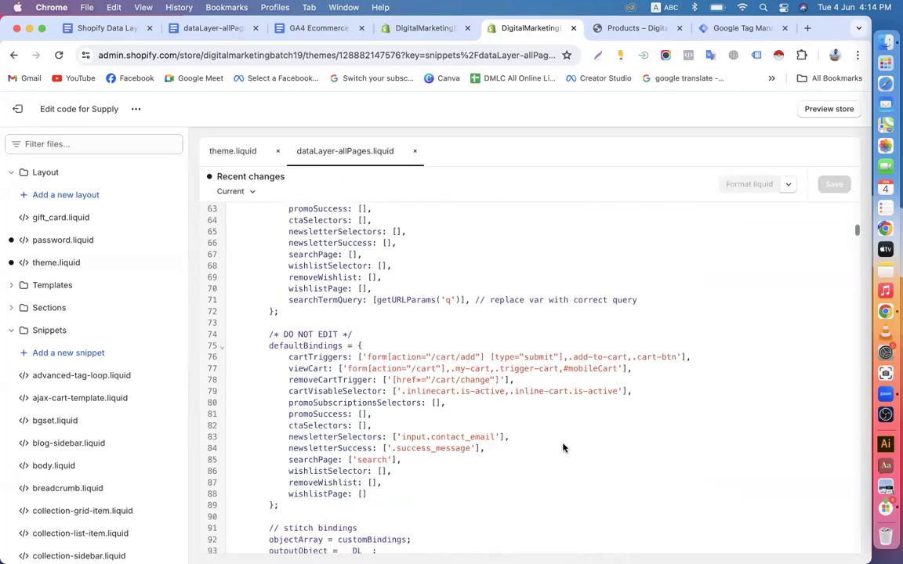
{"action": "scroll", "coordinate": [563, 447], "scroll_direction": "down", "scroll_amount": 20}
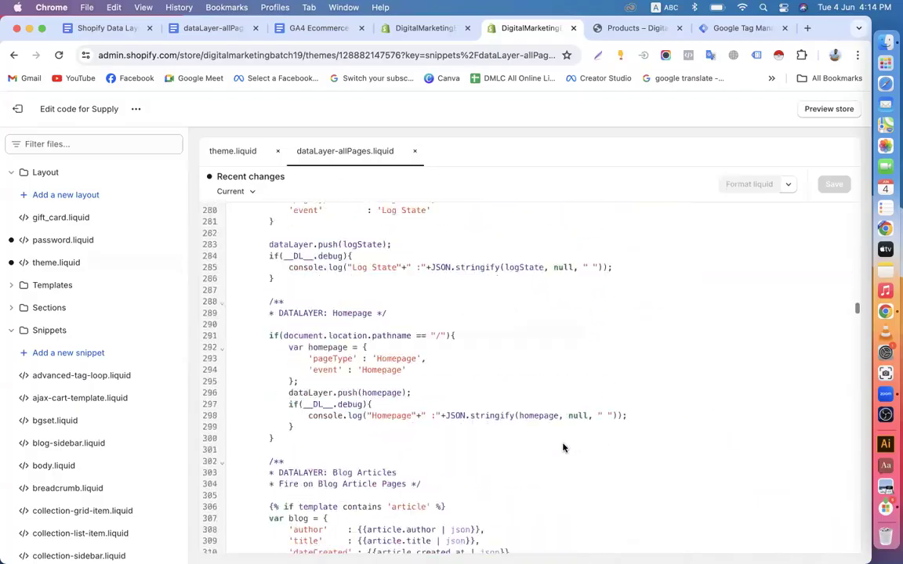
{"action": "scroll", "coordinate": [562, 442], "scroll_direction": "down", "scroll_amount": 12}
{"action": "scroll", "coordinate": [562, 442], "scroll_direction": "up", "scroll_amount": 20}
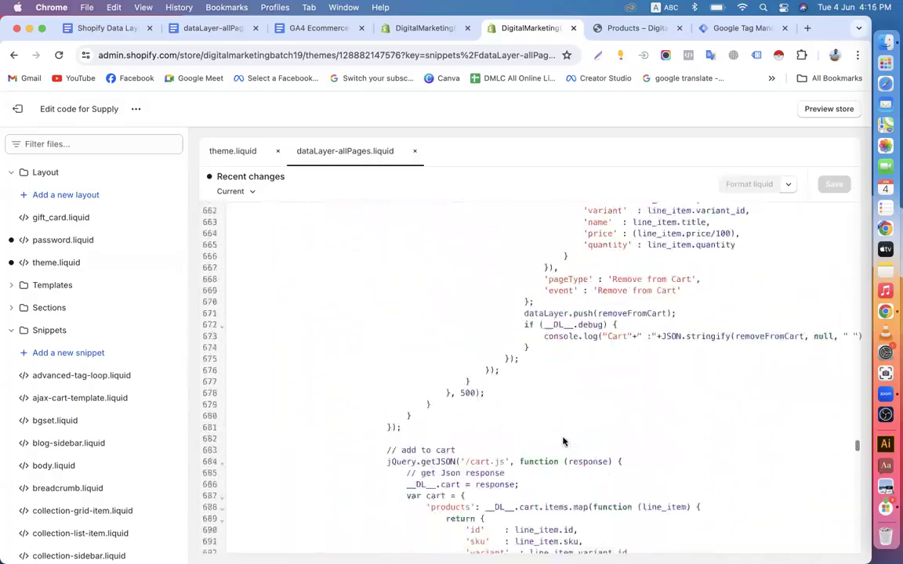
{"action": "scroll", "coordinate": [563, 442], "scroll_direction": "up", "scroll_amount": 20}
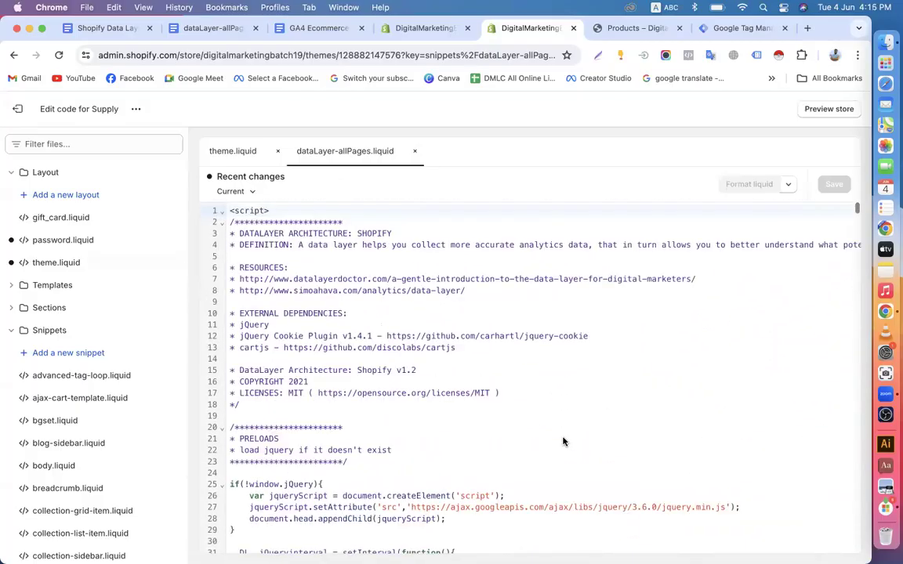
{"action": "left_click", "coordinate": [414, 152]}
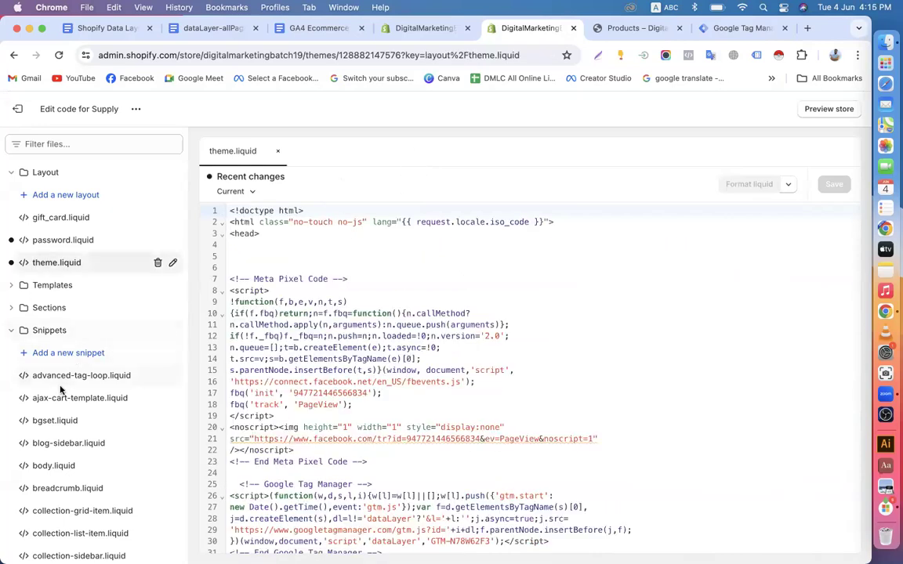
Delete the existing dataLayer-allPages.liquid snippet from the Supply theme
{"action": "scroll", "coordinate": [63, 380], "scroll_direction": "down", "scroll_amount": 8}
{"action": "scroll", "coordinate": [63, 386], "scroll_direction": "down", "scroll_amount": 10}
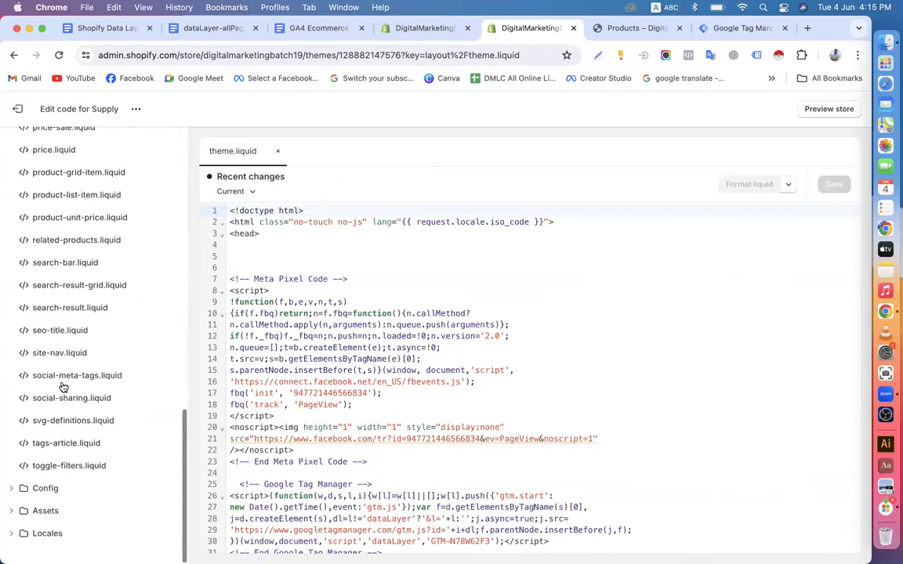
{"action": "scroll", "coordinate": [63, 386], "scroll_direction": "up", "scroll_amount": 9}
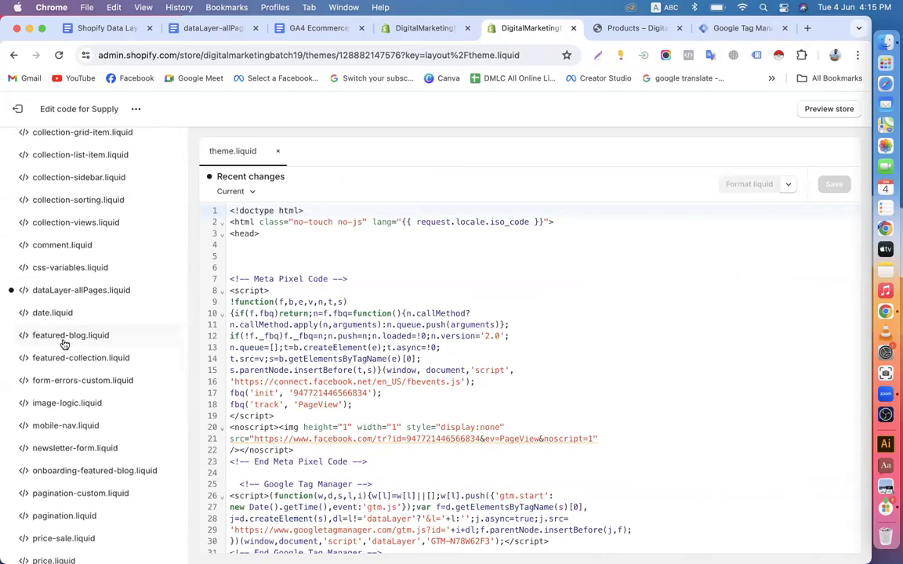
{"action": "right_click", "coordinate": [66, 297]}
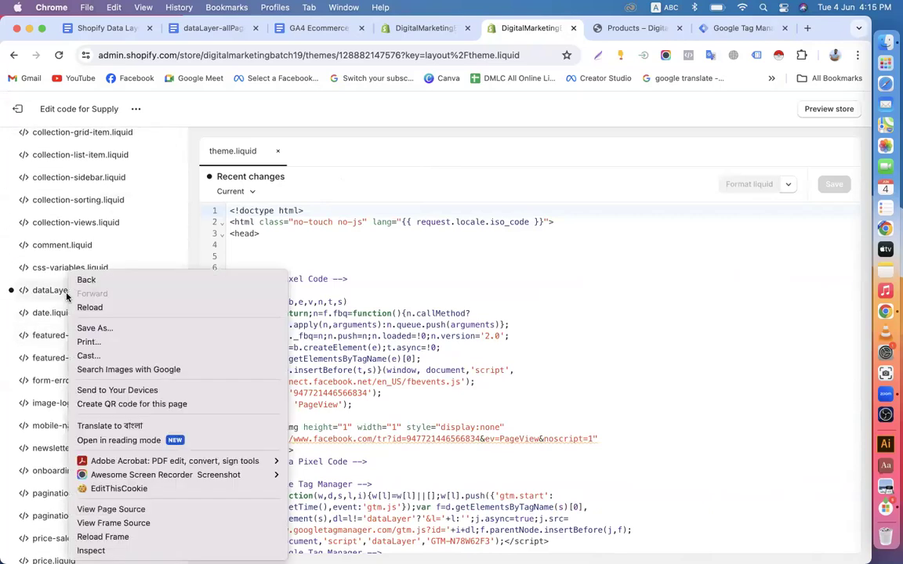
{"action": "left_click", "coordinate": [44, 294]}
{"action": "left_click", "coordinate": [53, 297]}
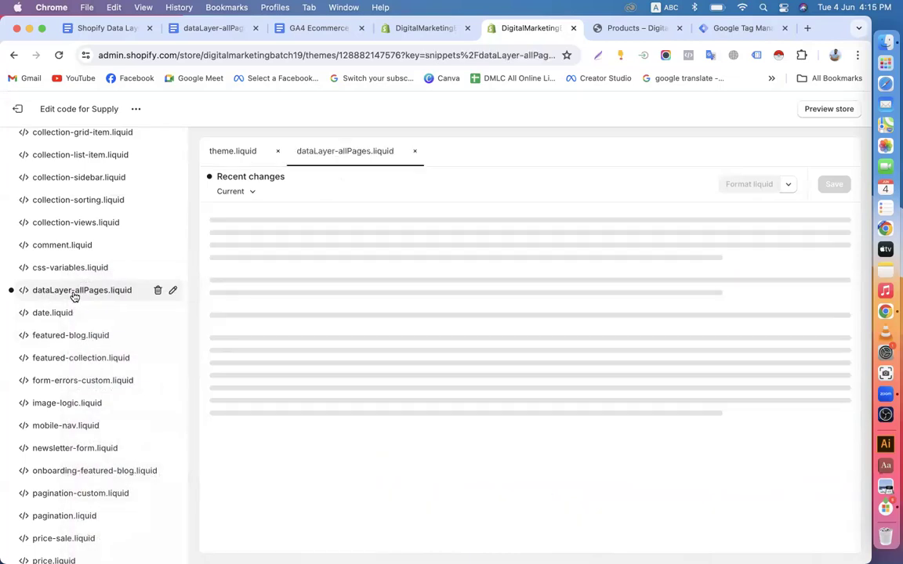
{"action": "left_click", "coordinate": [157, 291]}
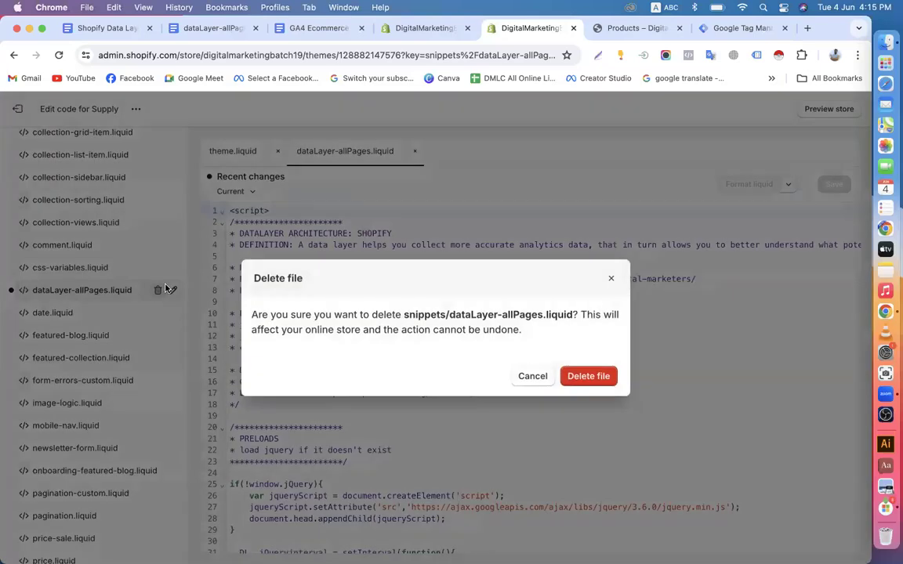
{"action": "left_click", "coordinate": [578, 378]}
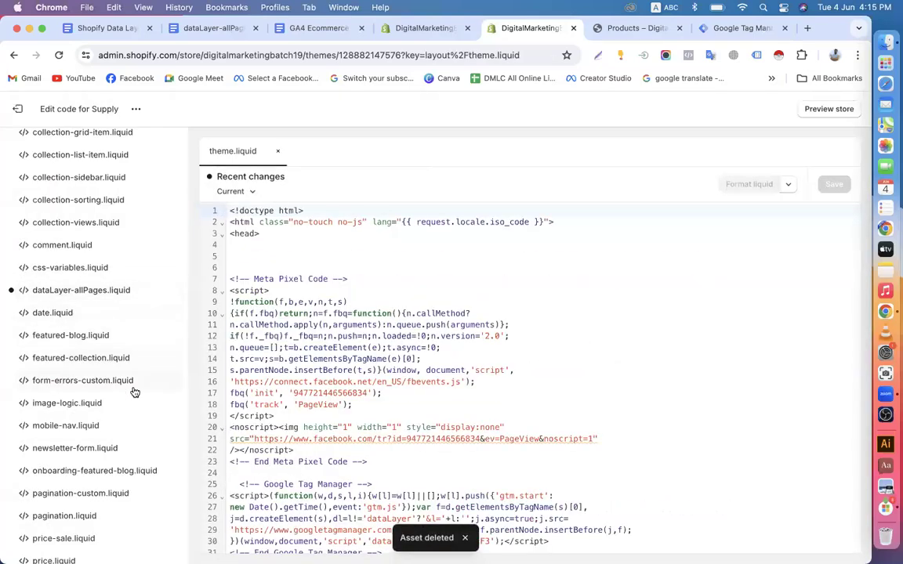
{"action": "scroll", "coordinate": [135, 392], "scroll_direction": "down", "scroll_amount": 10}
{"action": "scroll", "coordinate": [135, 391], "scroll_direction": "up", "scroll_amount": 15}
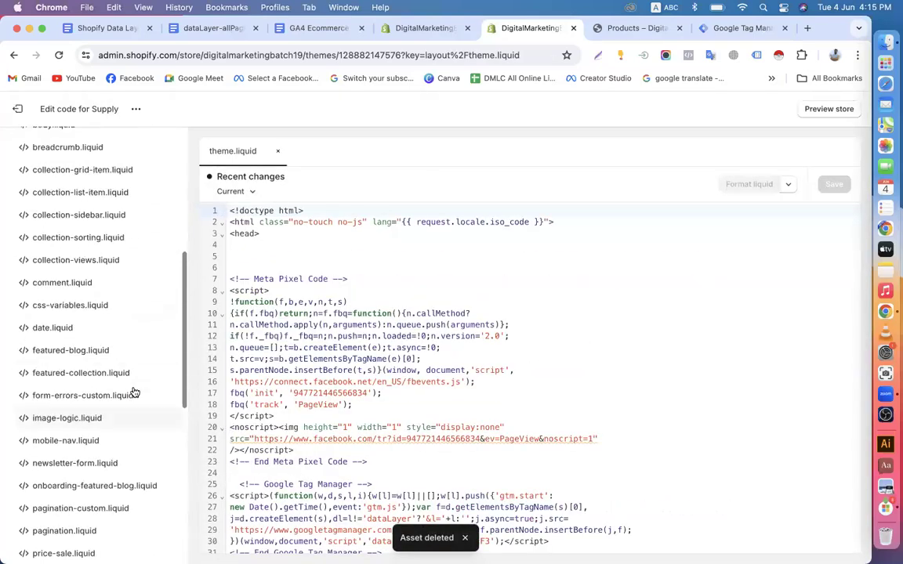
Create a new empty snippet with the pasted file name dataLayer-allPages
{"action": "left_click", "coordinate": [15, 330]}
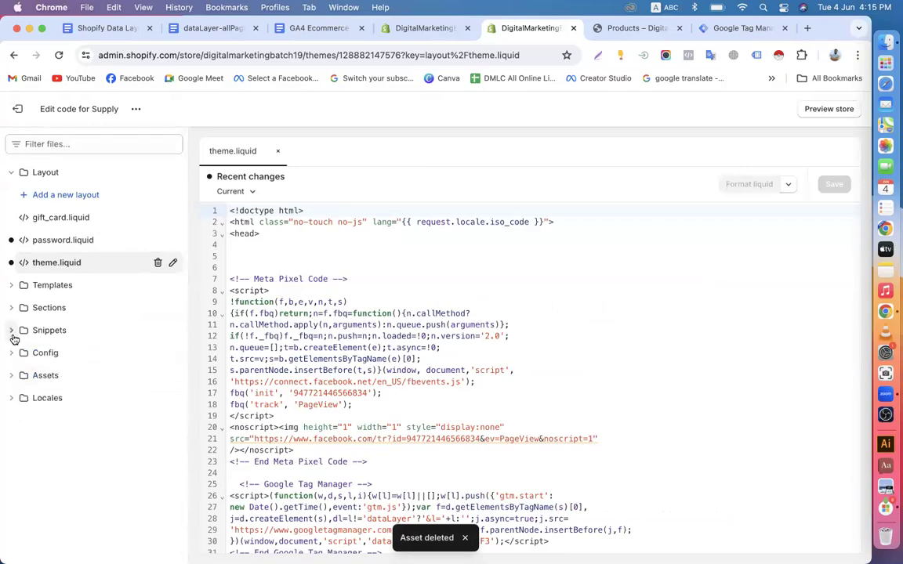
{"action": "left_click", "coordinate": [43, 332]}
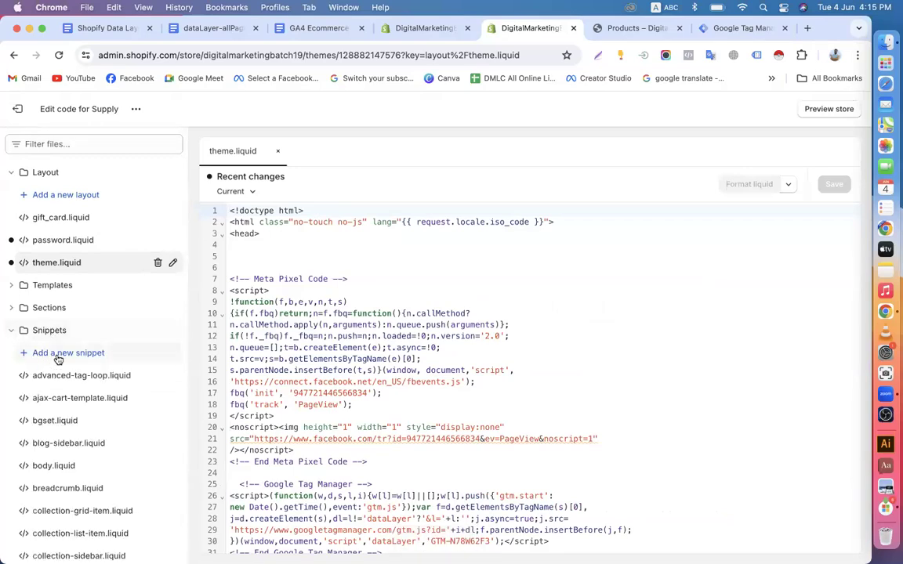
{"action": "left_click", "coordinate": [57, 354]}
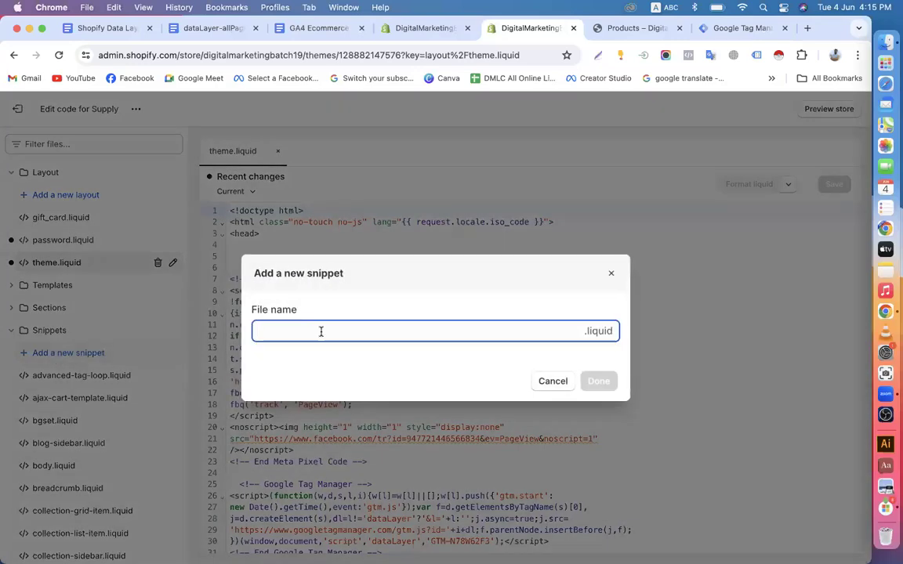
{"action": "type", "text": "dataLayer-allPages"}
{"action": "left_click", "coordinate": [600, 382]}
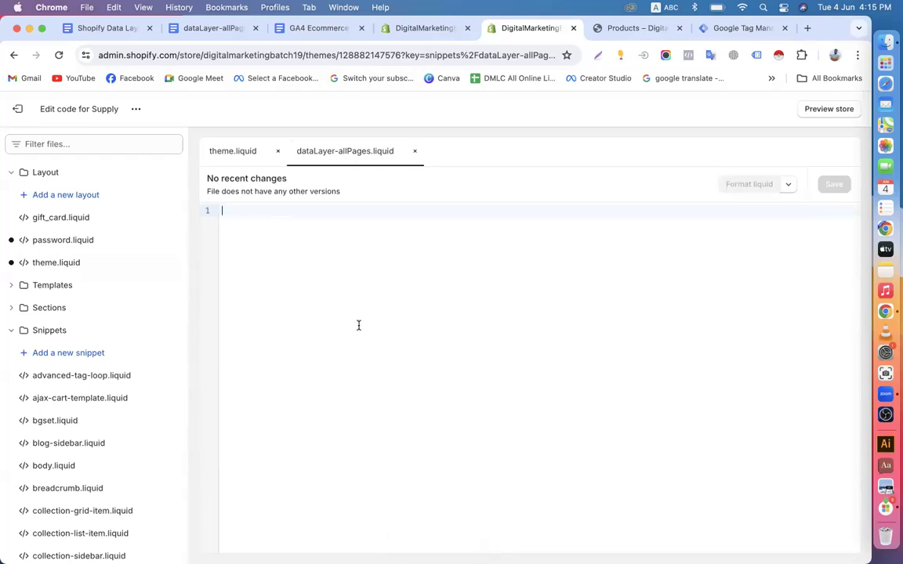
Open the dataLayer-allPages code document via the link in the Data Layer guide
{"action": "left_click", "coordinate": [121, 28]}
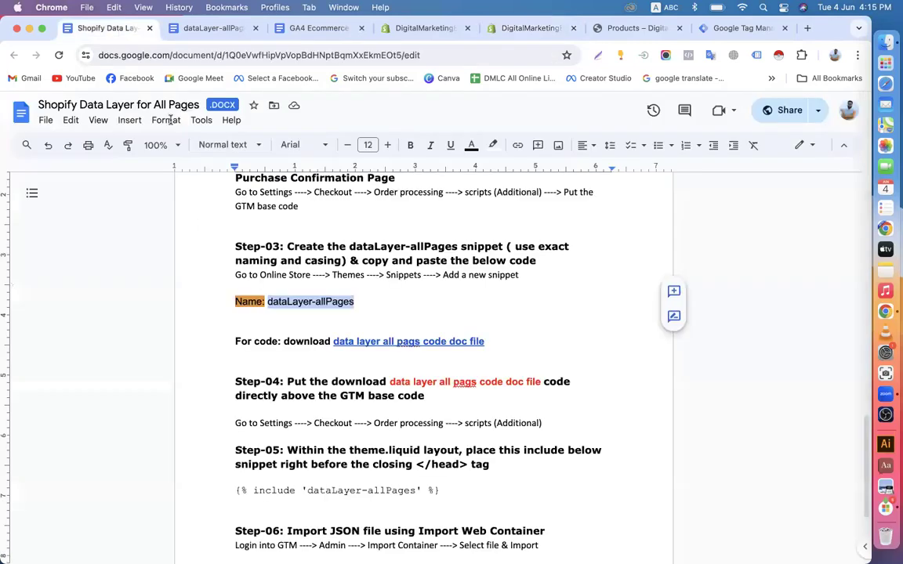
{"action": "left_click", "coordinate": [288, 312]}
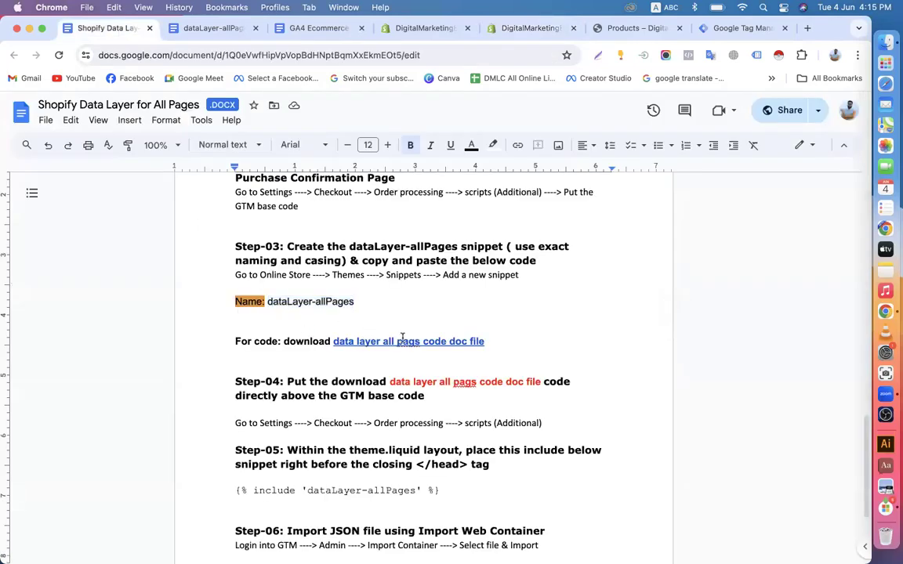
{"action": "left_click", "coordinate": [402, 339]}
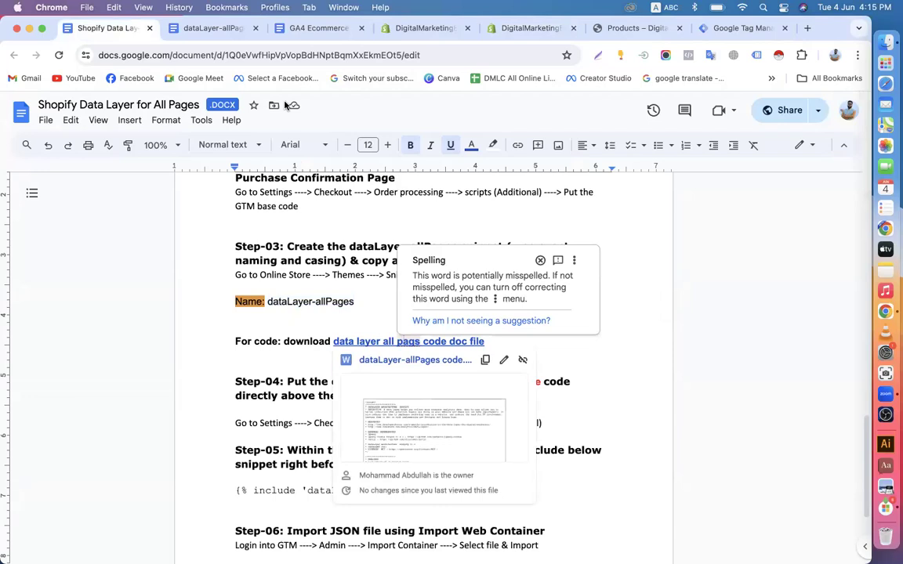
{"action": "left_click", "coordinate": [211, 29]}
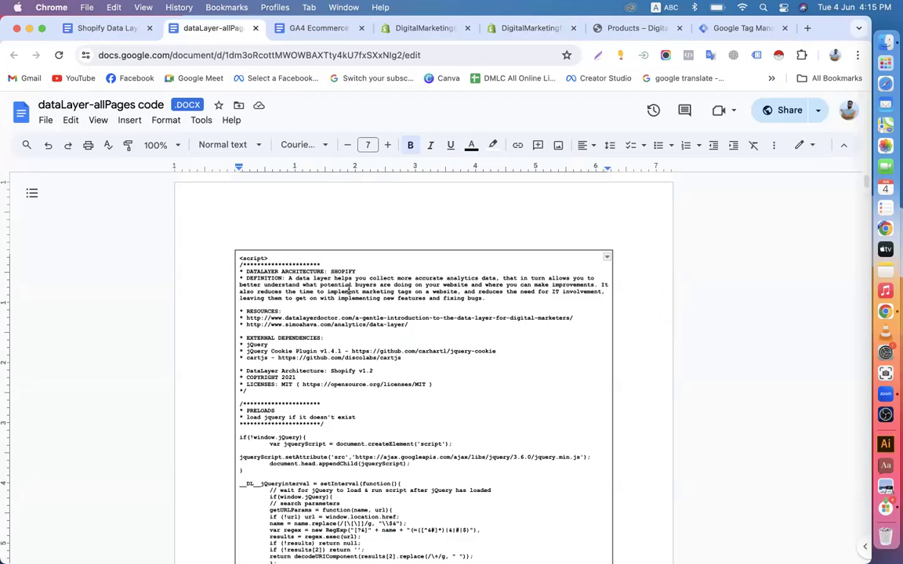
Copy the entire data layer code block, then return to the empty Shopify snippet
{"action": "key", "text": "super+a"}
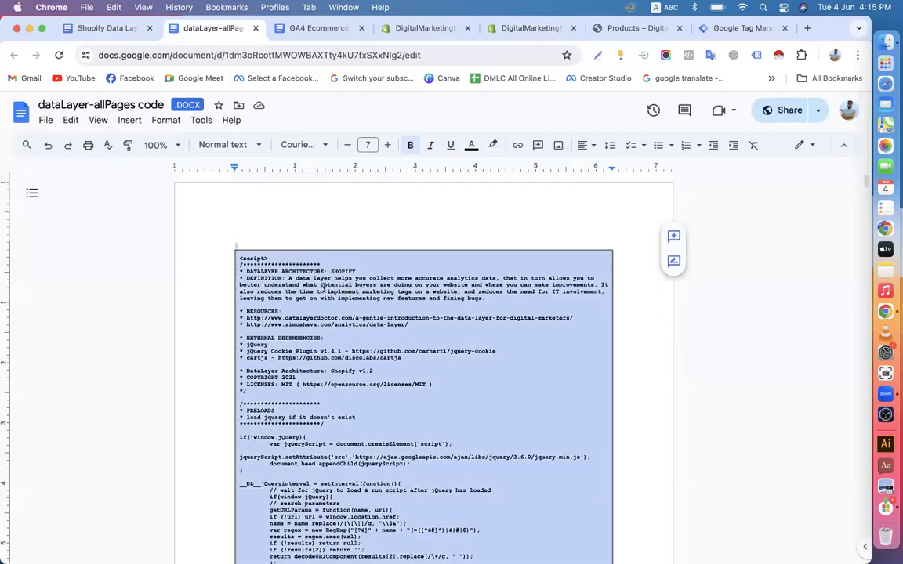
{"action": "left_click", "coordinate": [254, 215]}
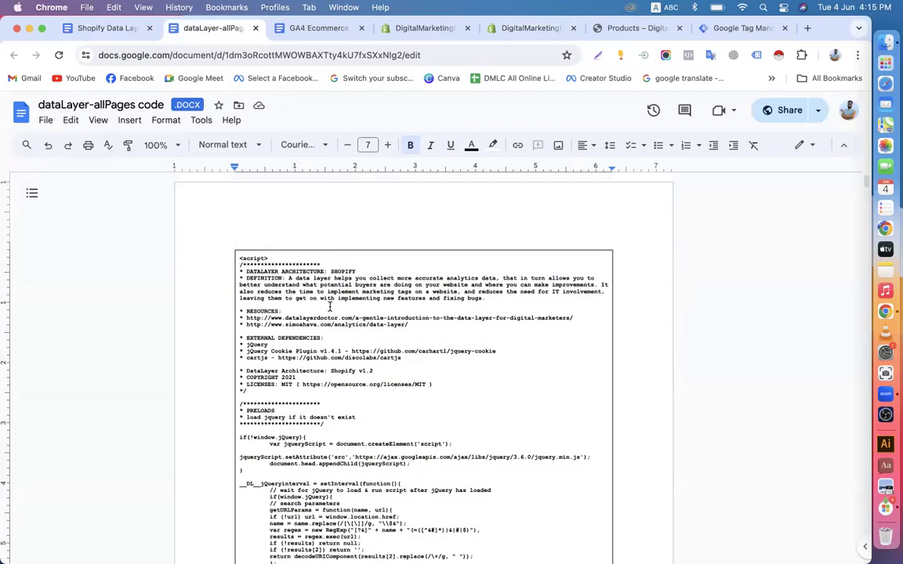
{"action": "left_click", "coordinate": [346, 318]}
{"action": "key", "text": "super+a"}
{"action": "right_click", "coordinate": [335, 290]}
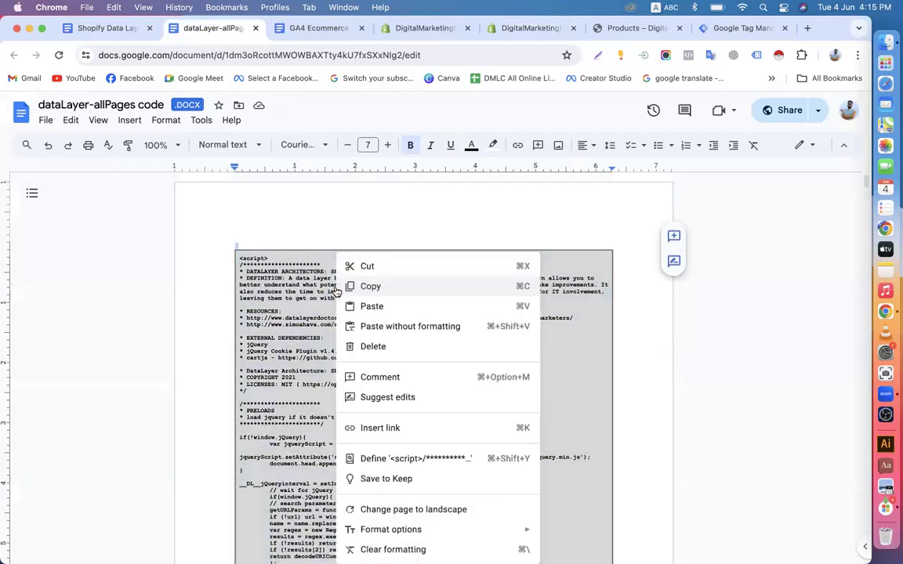
{"action": "left_click", "coordinate": [354, 286]}
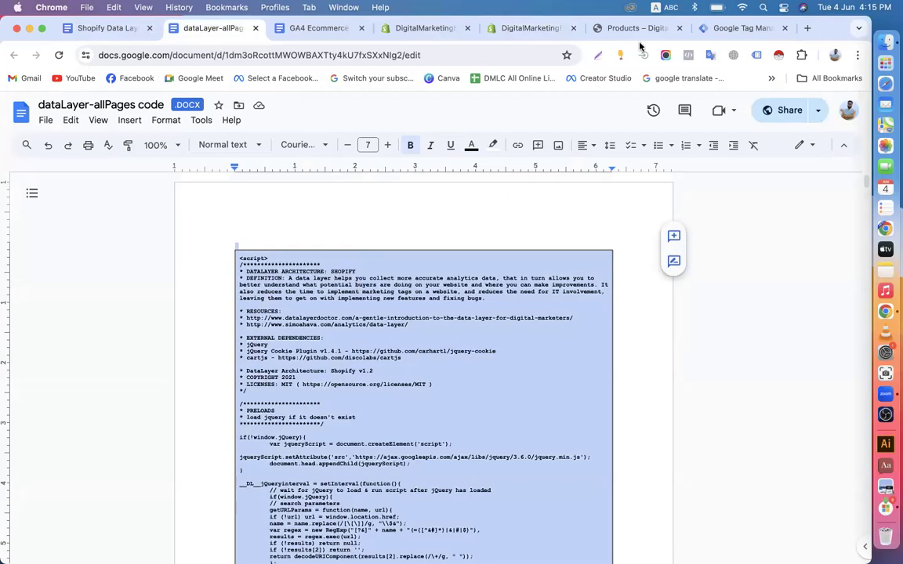
{"action": "left_click", "coordinate": [542, 28]}
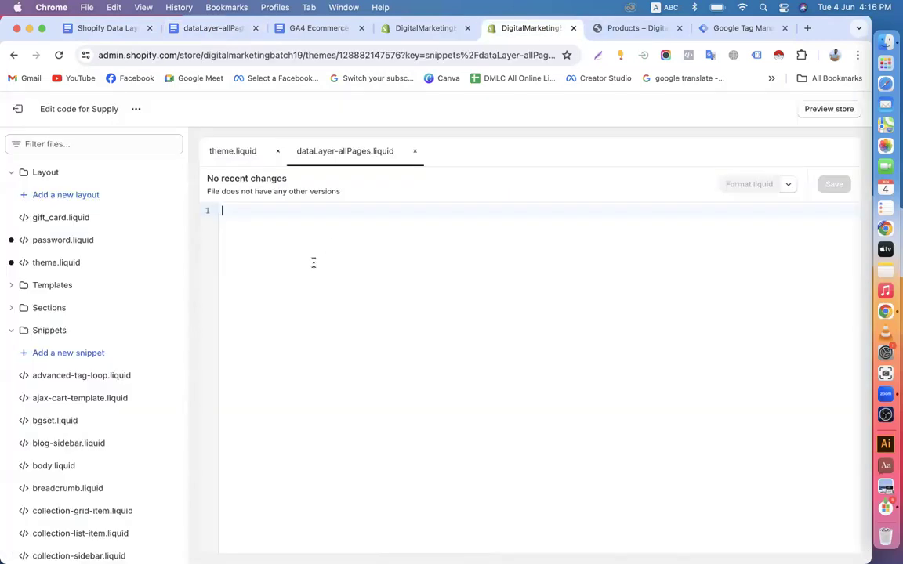
Paste the 947-line data layer script into dataLayer-allPages.liquid, save it, and return to the guide
{"action": "key", "text": "super+v"}
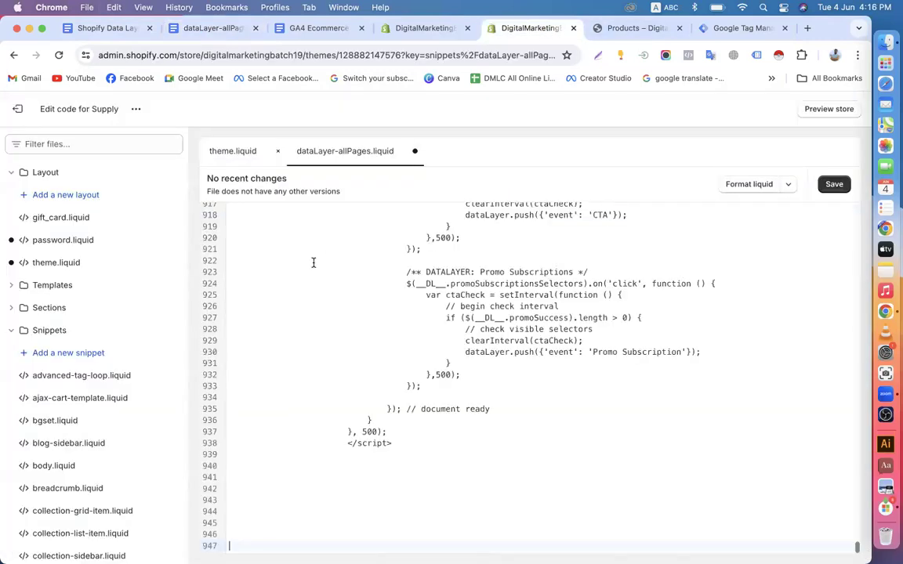
{"action": "left_click", "coordinate": [837, 189]}
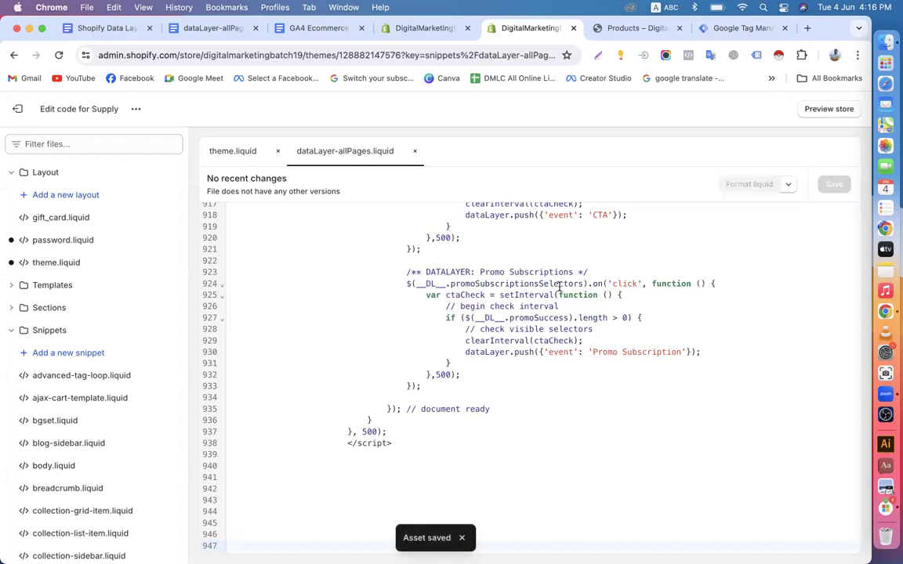
{"action": "left_click", "coordinate": [17, 109]}
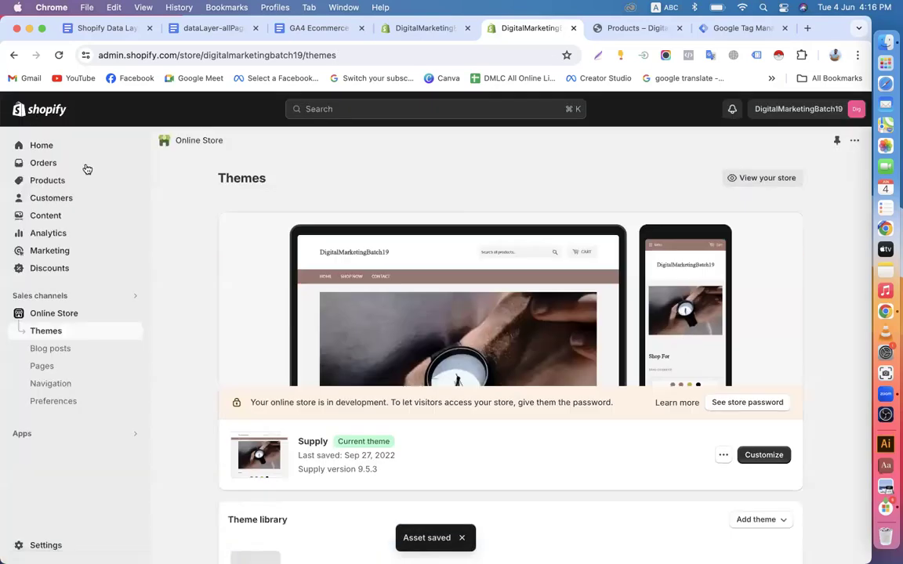
{"action": "left_click", "coordinate": [101, 29]}
{"action": "scroll", "coordinate": [246, 380], "scroll_direction": "down", "scroll_amount": 1}
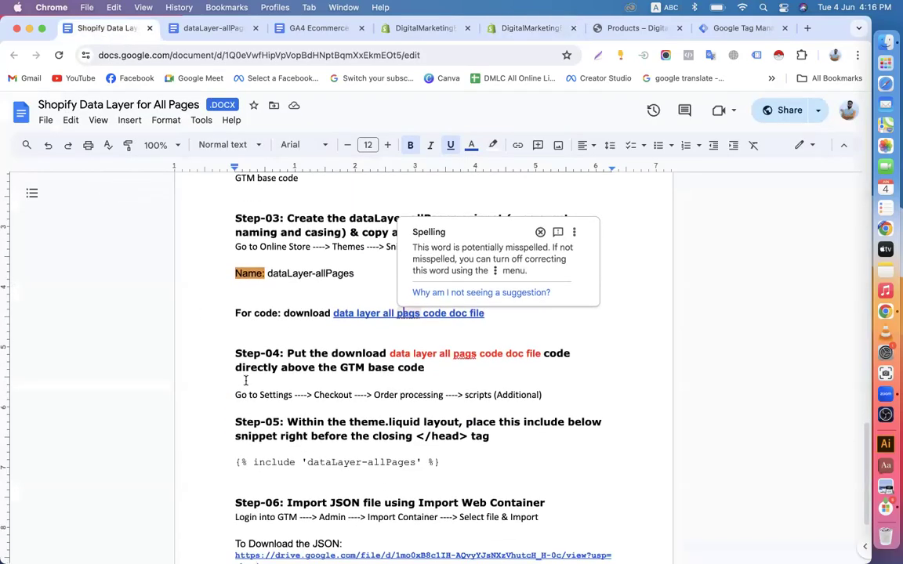
Read through the guide's Step-04 checkout-scripts instructions, then go to Google Tag Manager
{"action": "left_click", "coordinate": [295, 392]}
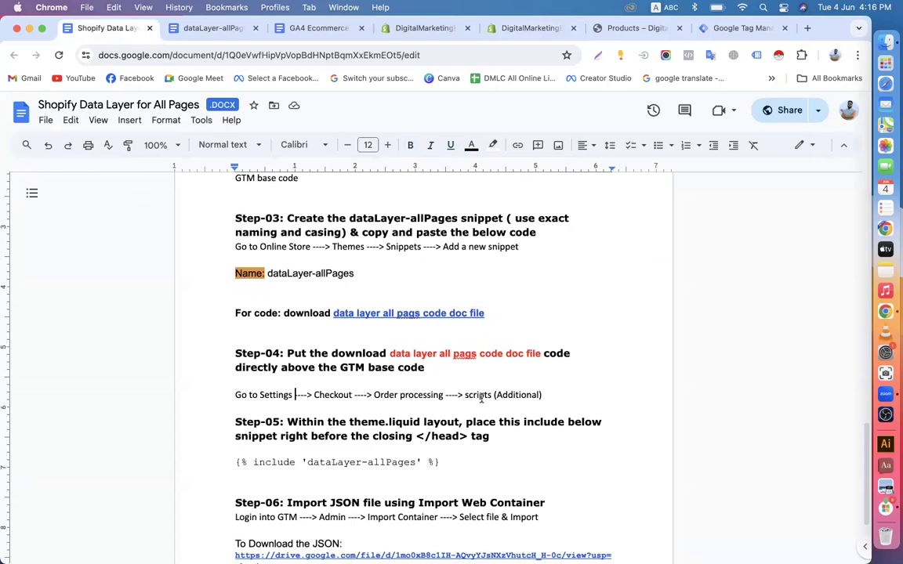
{"action": "scroll", "coordinate": [481, 398], "scroll_direction": "down", "scroll_amount": 1}
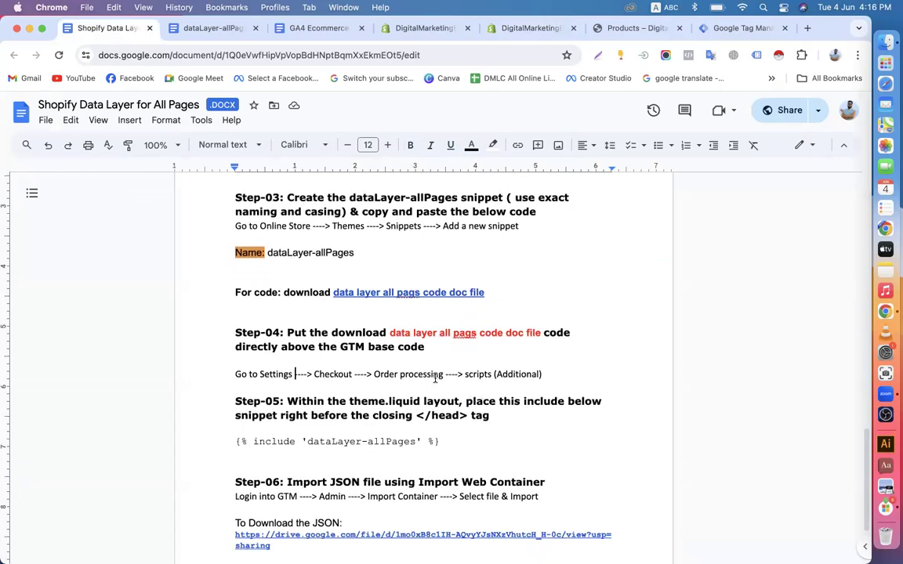
{"action": "scroll", "coordinate": [435, 379], "scroll_direction": "down", "scroll_amount": 1}
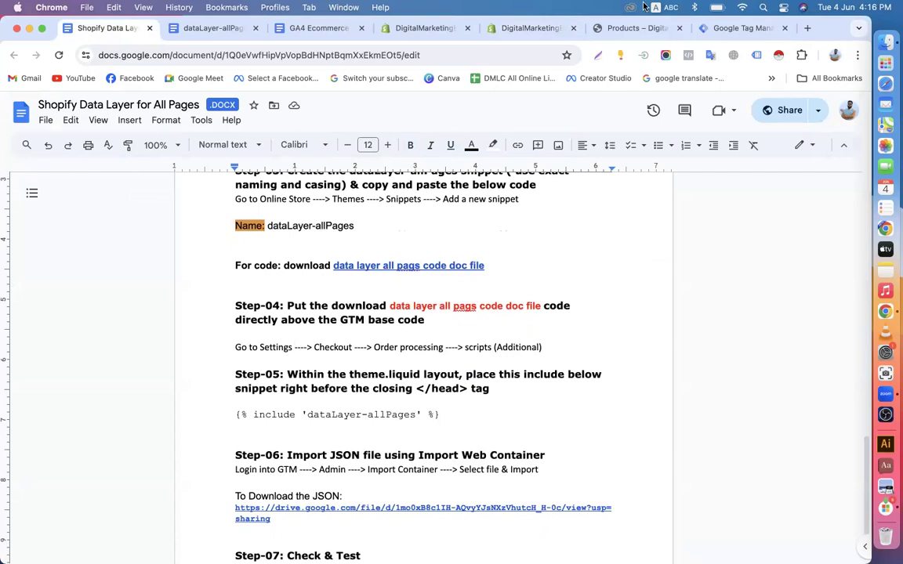
{"action": "left_click", "coordinate": [710, 30]}
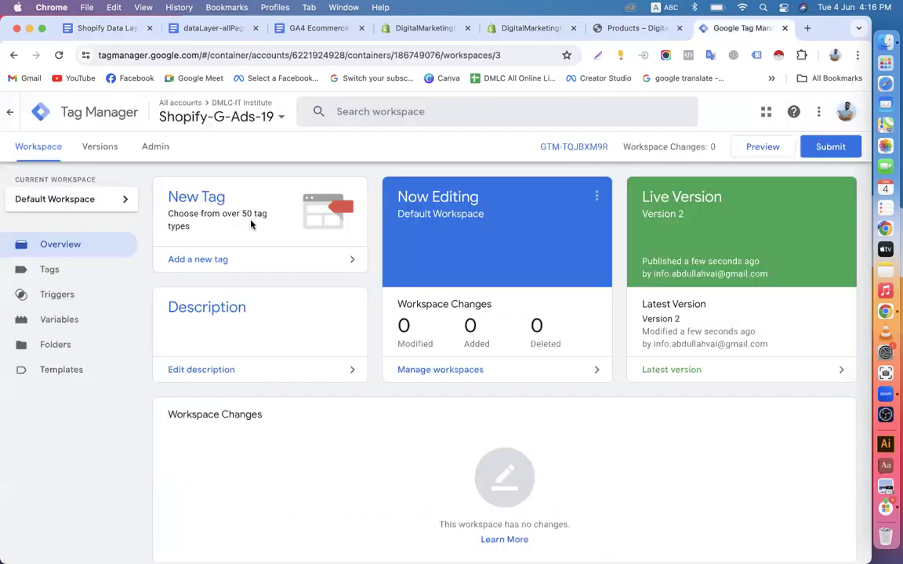
Open and exit the Supply theme's code editor from Online Store > Themes, then open store Settings
{"action": "left_click", "coordinate": [431, 28]}
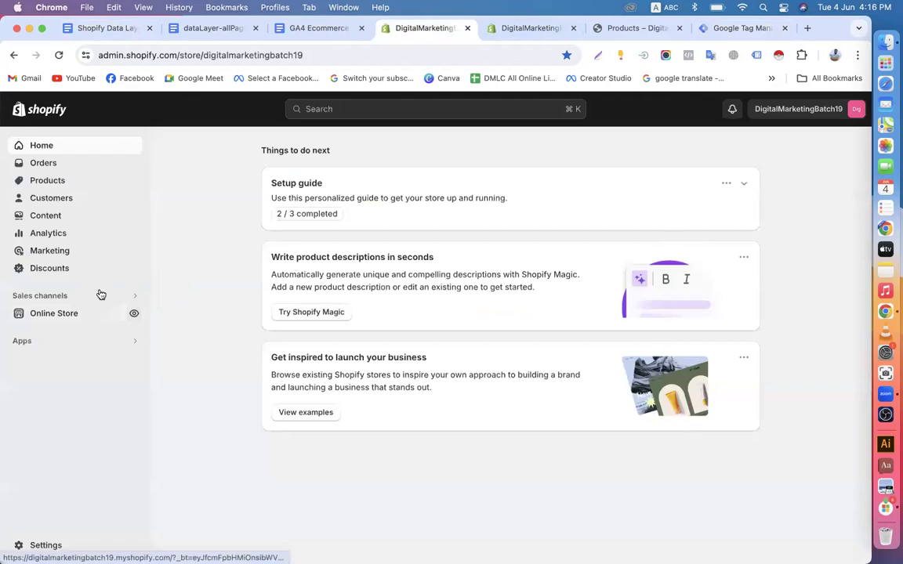
{"action": "left_click", "coordinate": [50, 315]}
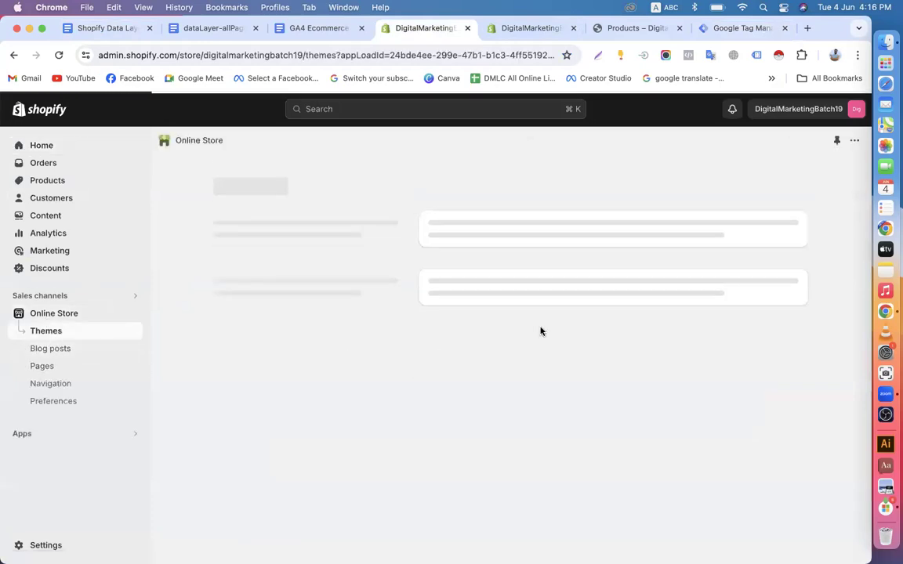
{"action": "scroll", "coordinate": [546, 360], "scroll_direction": "down", "scroll_amount": 4}
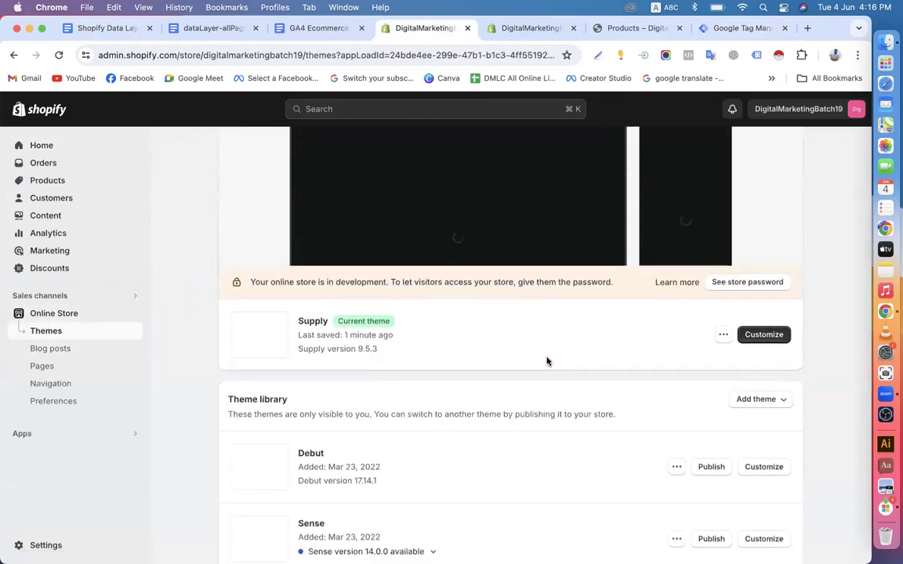
{"action": "left_click", "coordinate": [723, 310]}
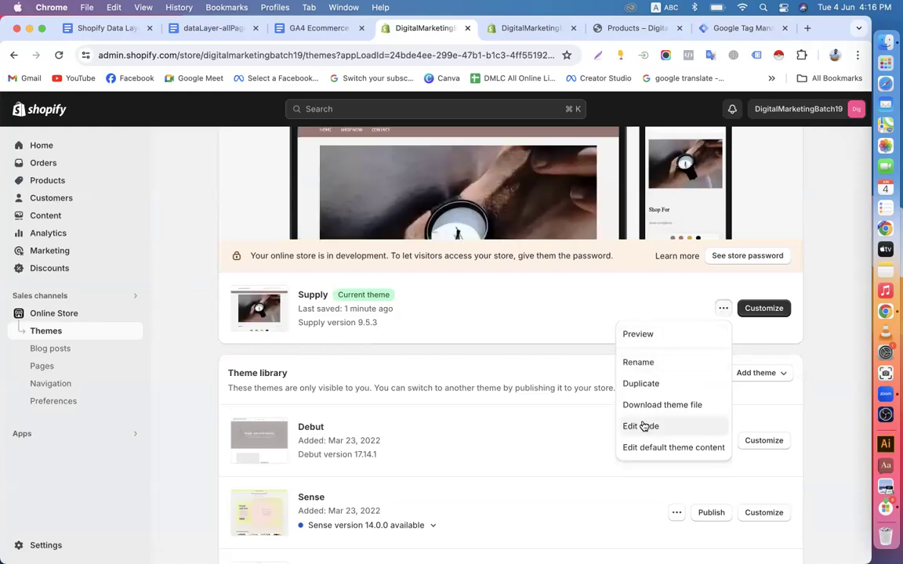
{"action": "left_click", "coordinate": [643, 425]}
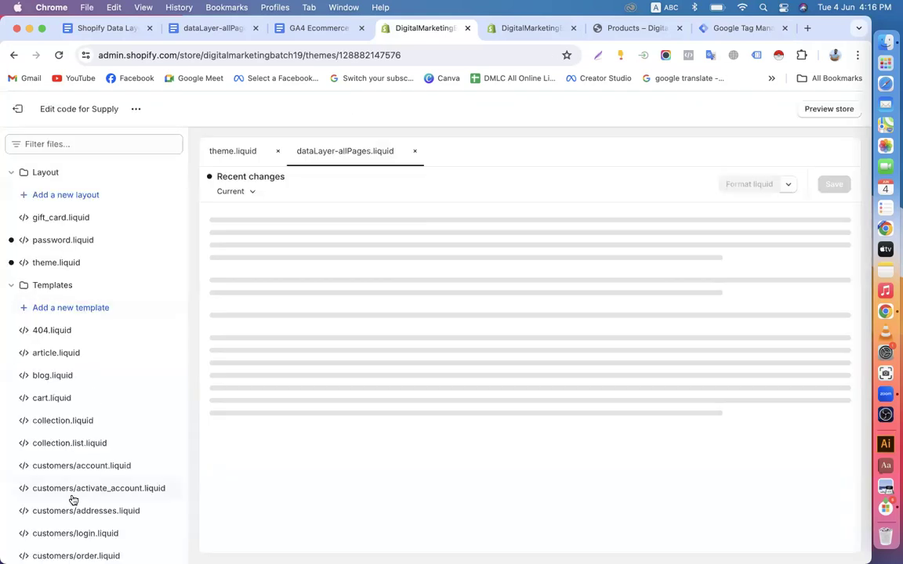
{"action": "left_click", "coordinate": [23, 114]}
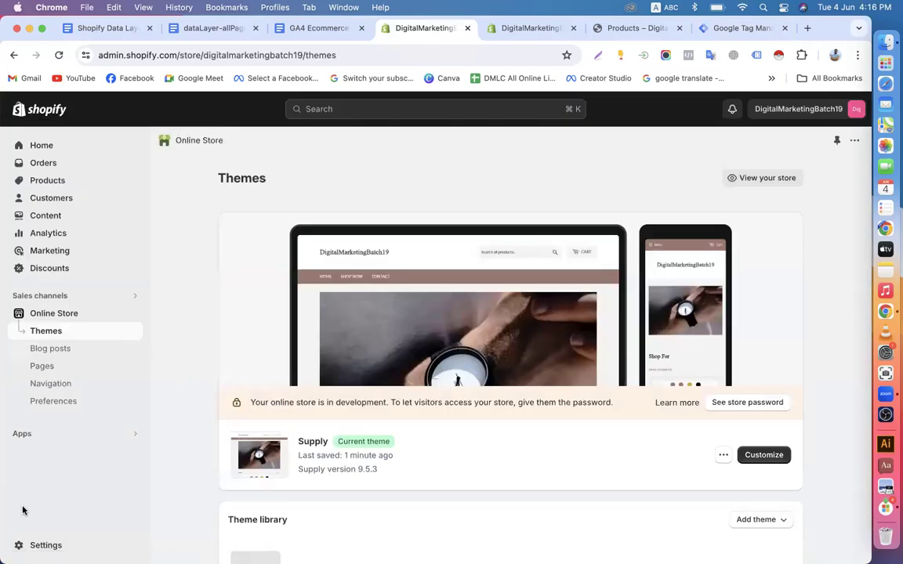
{"action": "left_click", "coordinate": [34, 544]}
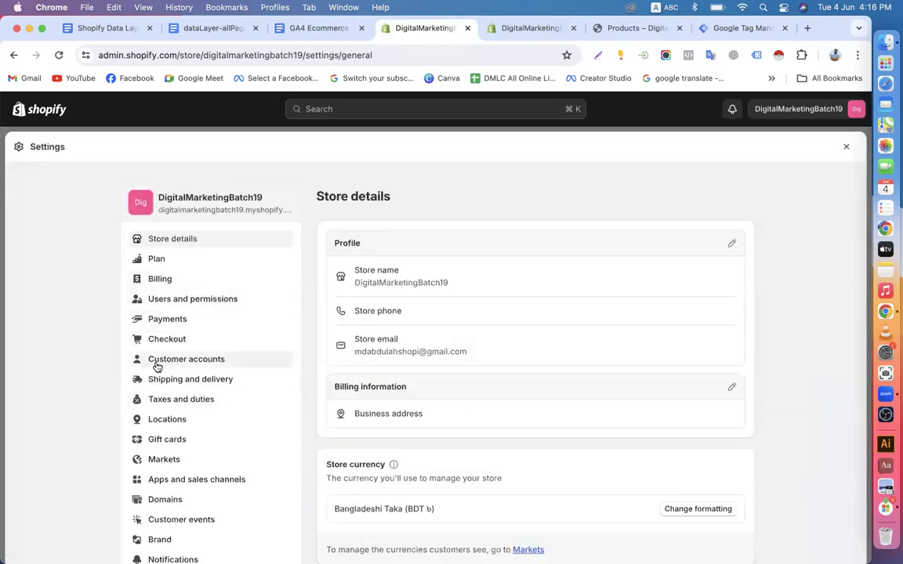
In Checkout settings, clear the existing GTM script from the Additional scripts box
{"action": "left_click", "coordinate": [169, 342]}
{"action": "scroll", "coordinate": [425, 393], "scroll_direction": "down", "scroll_amount": 15}
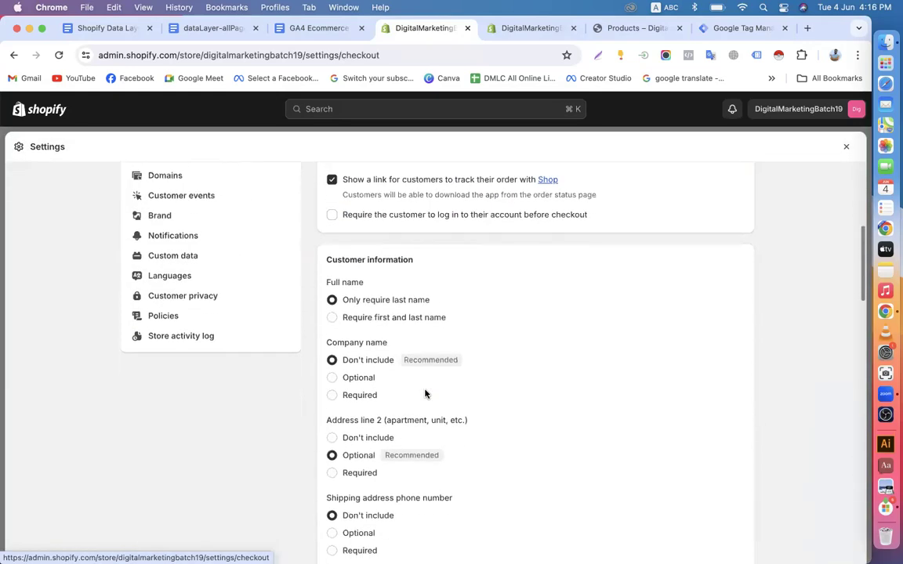
{"action": "scroll", "coordinate": [425, 393], "scroll_direction": "down", "scroll_amount": 15}
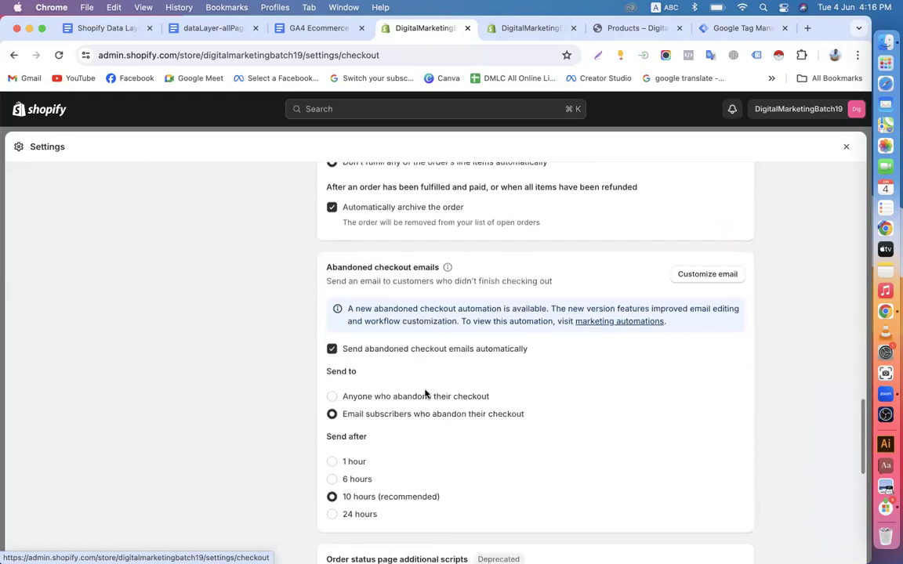
{"action": "scroll", "coordinate": [387, 279], "scroll_direction": "down", "scroll_amount": 3}
{"action": "scroll", "coordinate": [371, 279], "scroll_direction": "up", "scroll_amount": 2}
{"action": "left_click", "coordinate": [371, 279]}
{"action": "scroll", "coordinate": [372, 278], "scroll_direction": "up", "scroll_amount": 3}
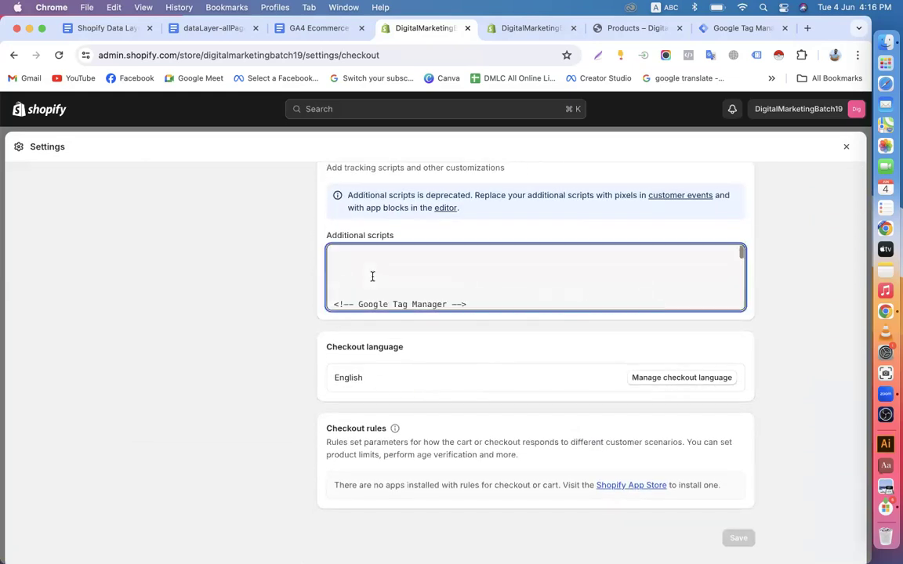
{"action": "key", "text": "super+a"}
{"action": "key", "text": "BackSpace"}
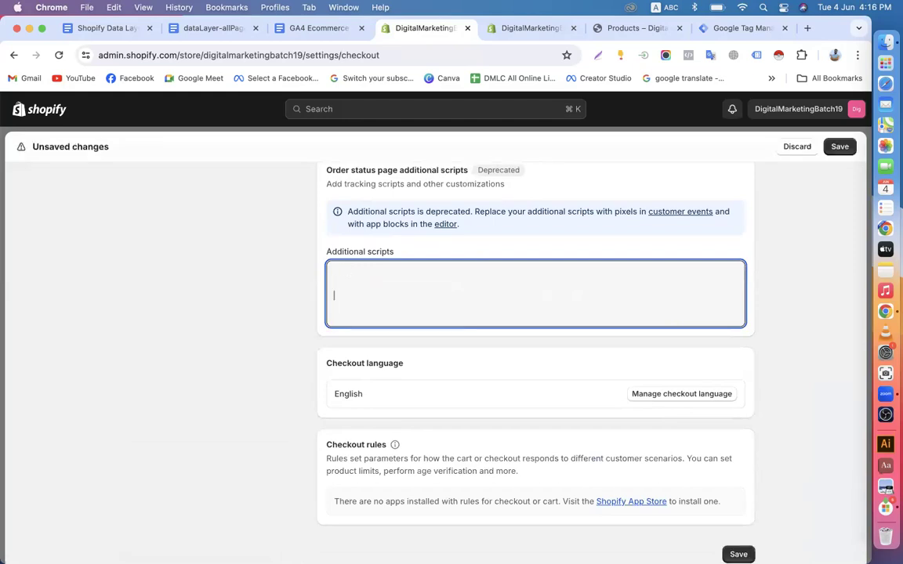
Paste the dataLayer script into Additional scripts, checking it against the dataLayer-allPages doc
{"action": "right_click", "coordinate": [343, 278]}
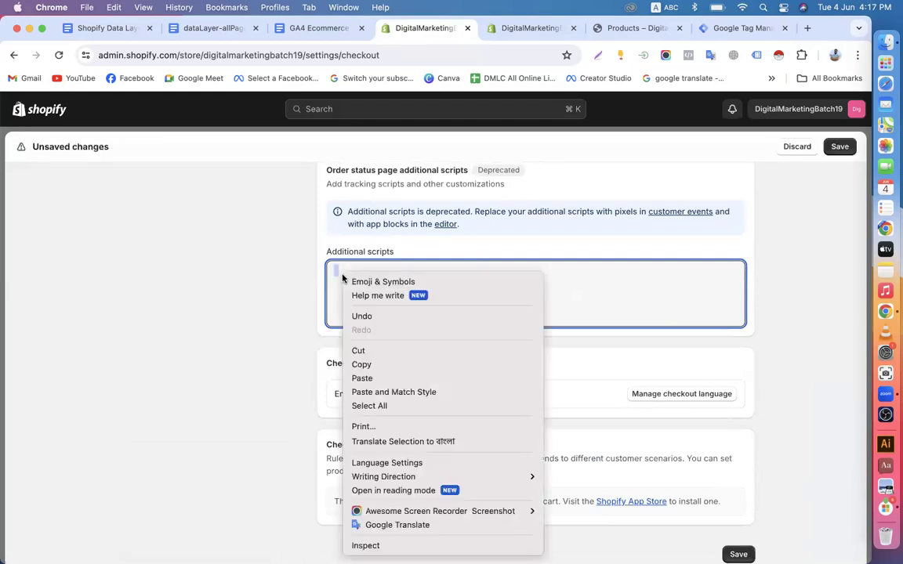
{"action": "left_click", "coordinate": [363, 380]}
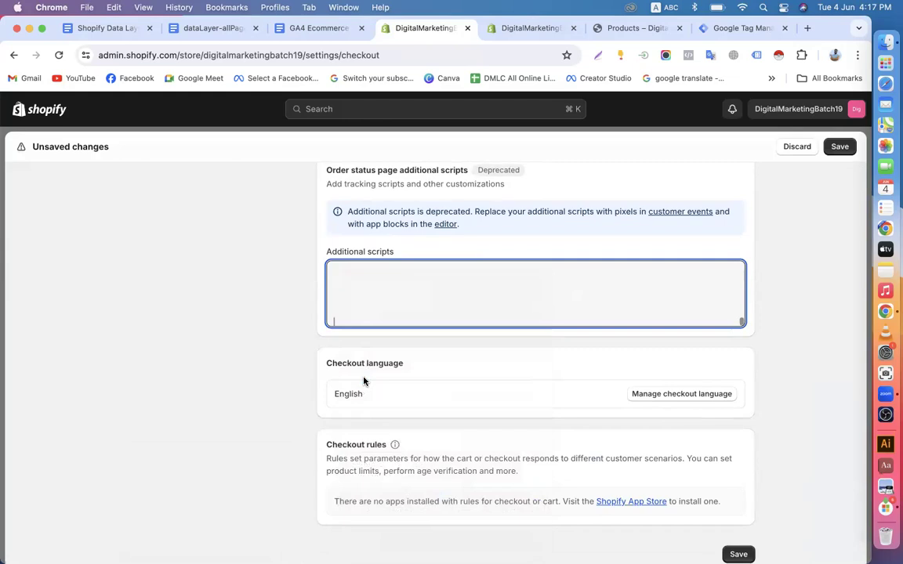
{"action": "scroll", "coordinate": [394, 306], "scroll_direction": "up", "scroll_amount": 10}
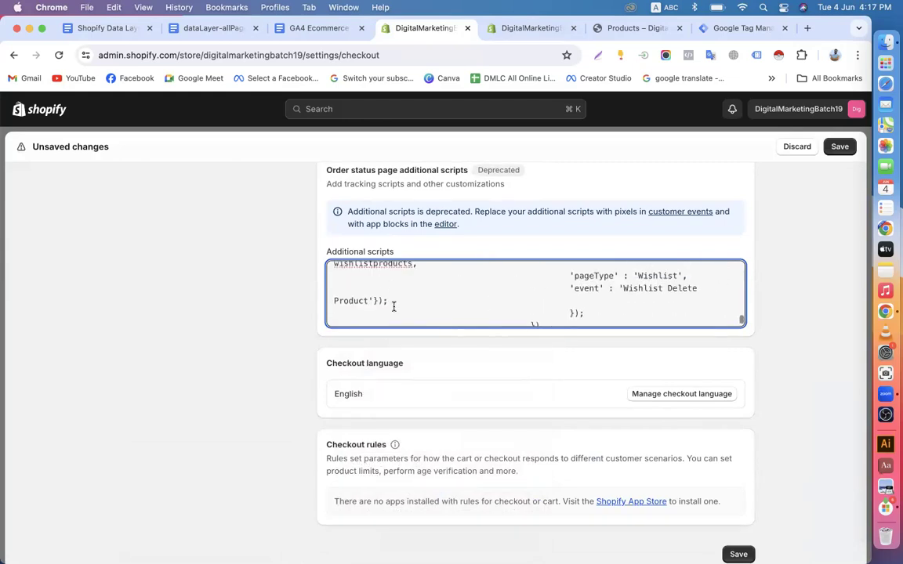
{"action": "scroll", "coordinate": [393, 306], "scroll_direction": "up", "scroll_amount": 10}
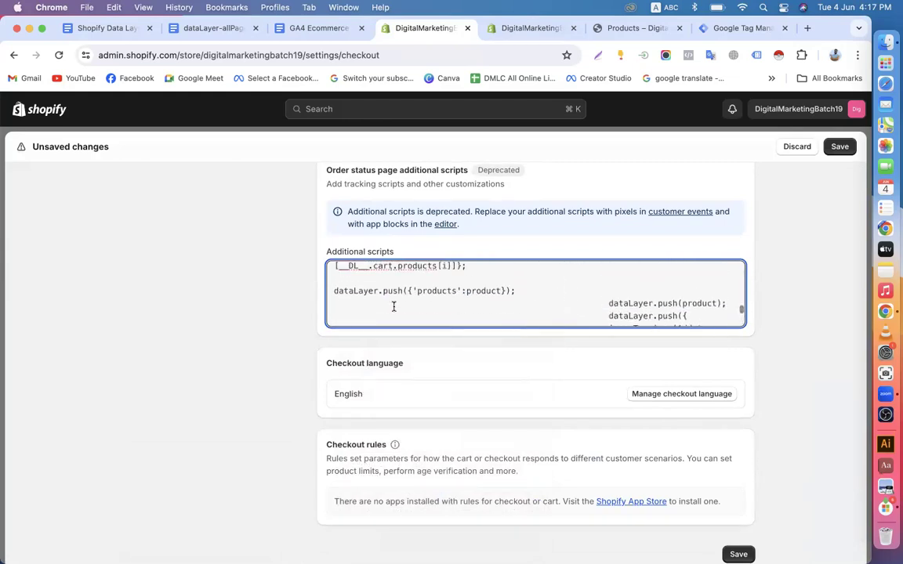
{"action": "left_click", "coordinate": [219, 30]}
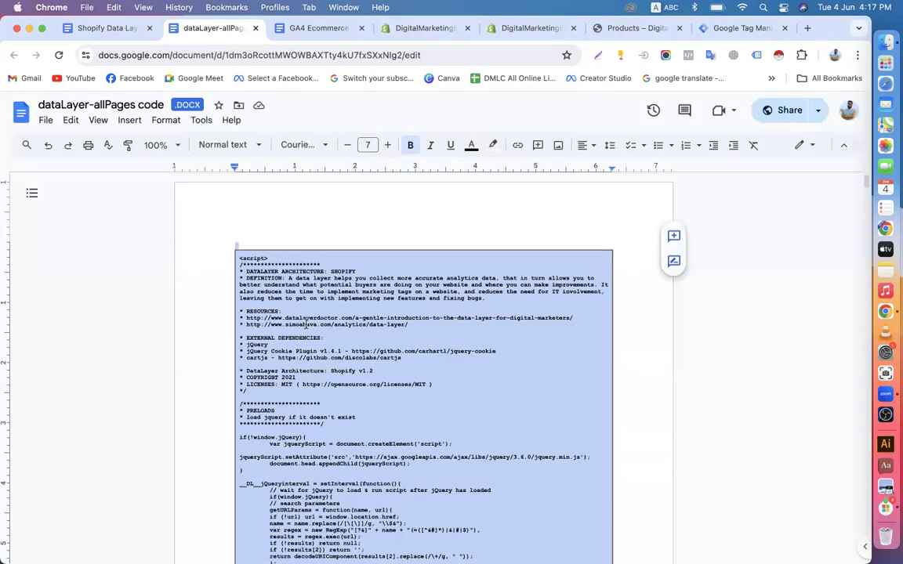
{"action": "left_click", "coordinate": [423, 28]}
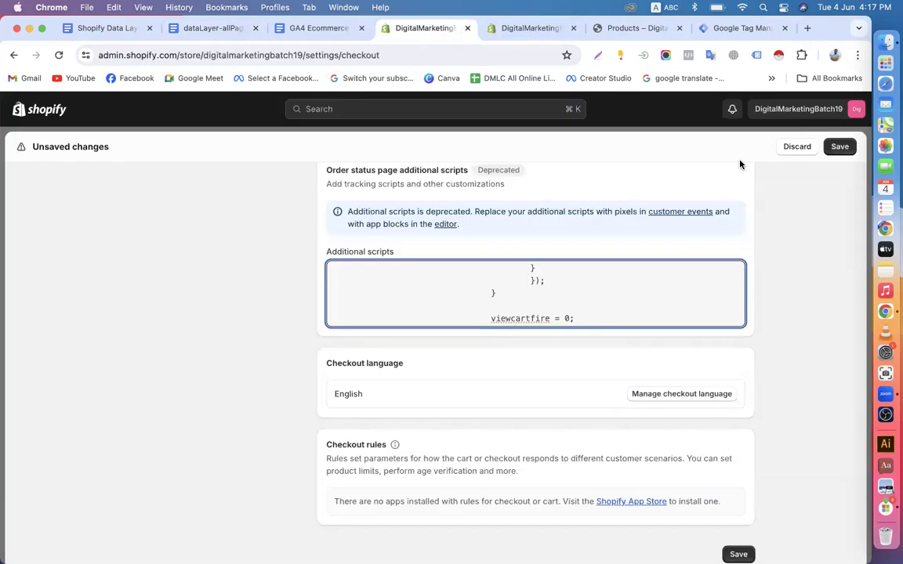
Save the checkout settings and return to the admin Home page
{"action": "left_click", "coordinate": [839, 146]}
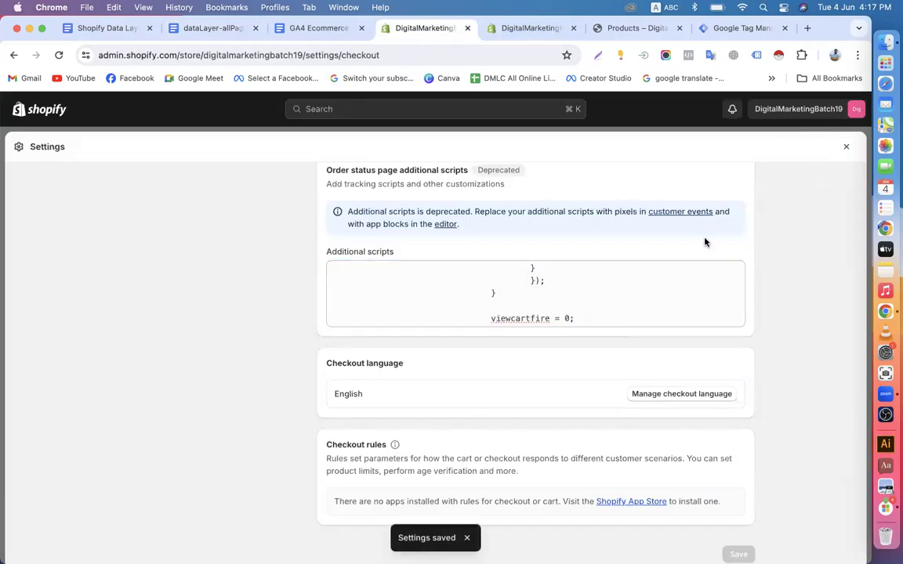
{"action": "scroll", "coordinate": [425, 344], "scroll_direction": "down", "scroll_amount": 2}
{"action": "scroll", "coordinate": [425, 343], "scroll_direction": "up", "scroll_amount": 15}
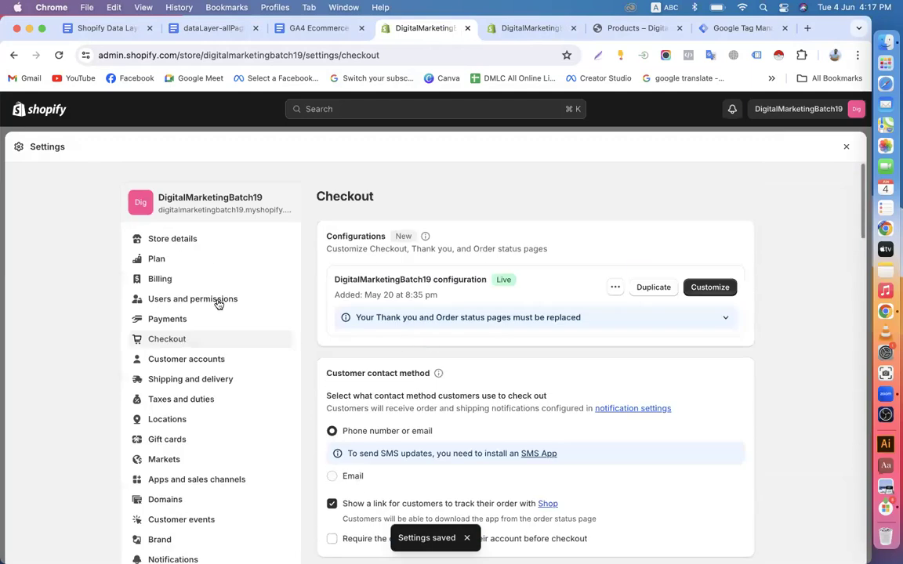
{"action": "left_click", "coordinate": [40, 102]}
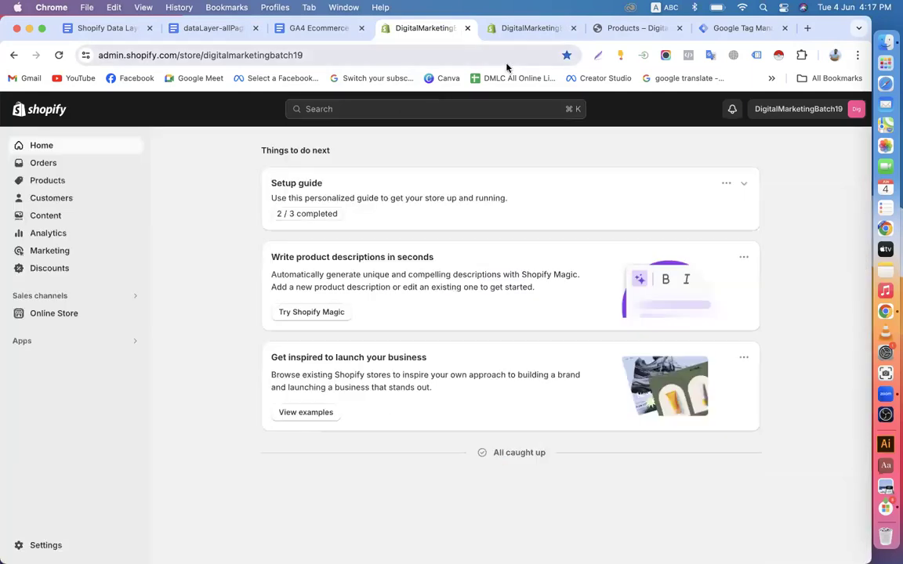
Close the duplicate admin tab and copy the include line in the Shopify Data Layer doc
{"action": "left_click", "coordinate": [573, 28]}
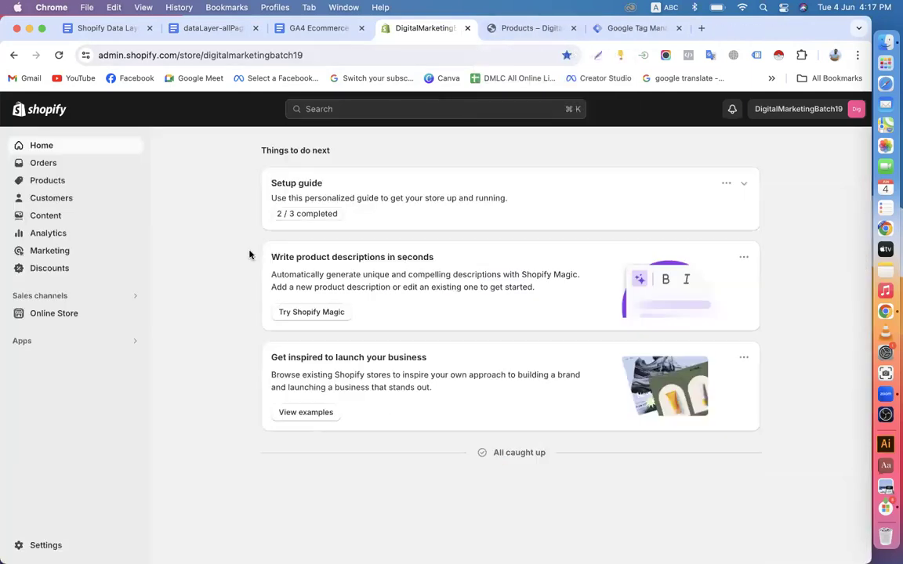
{"action": "left_click", "coordinate": [106, 29]}
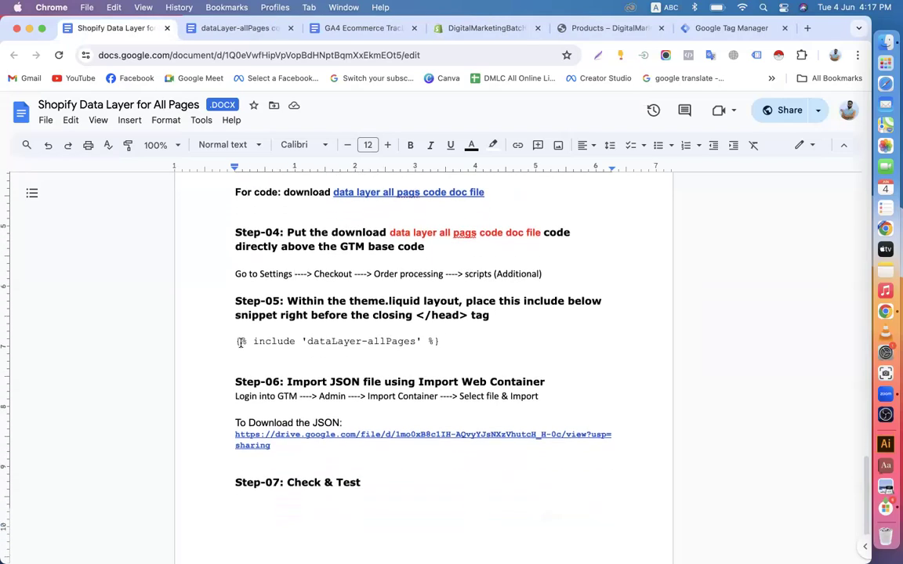
{"action": "left_click_drag", "start_coordinate": [236, 341], "coordinate": [440, 341]}
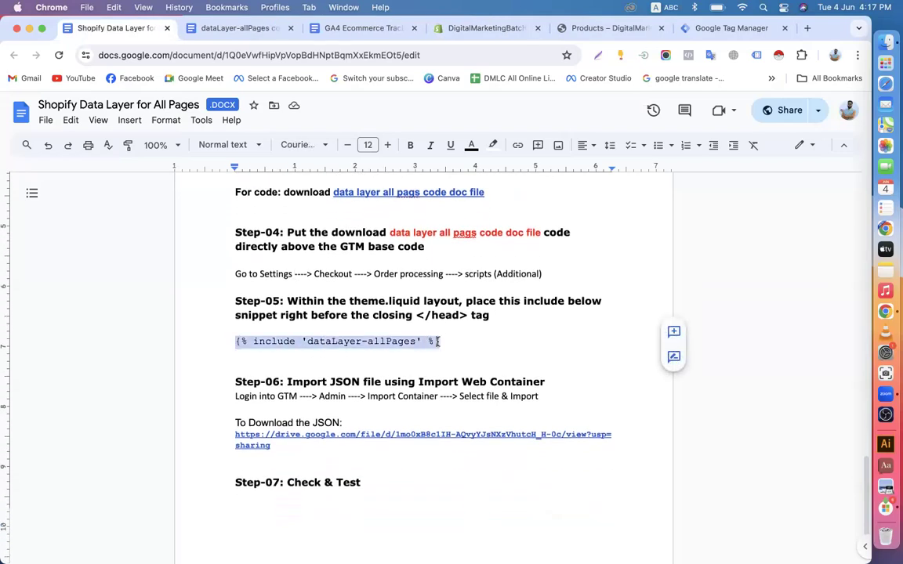
{"action": "right_click", "coordinate": [410, 343]}
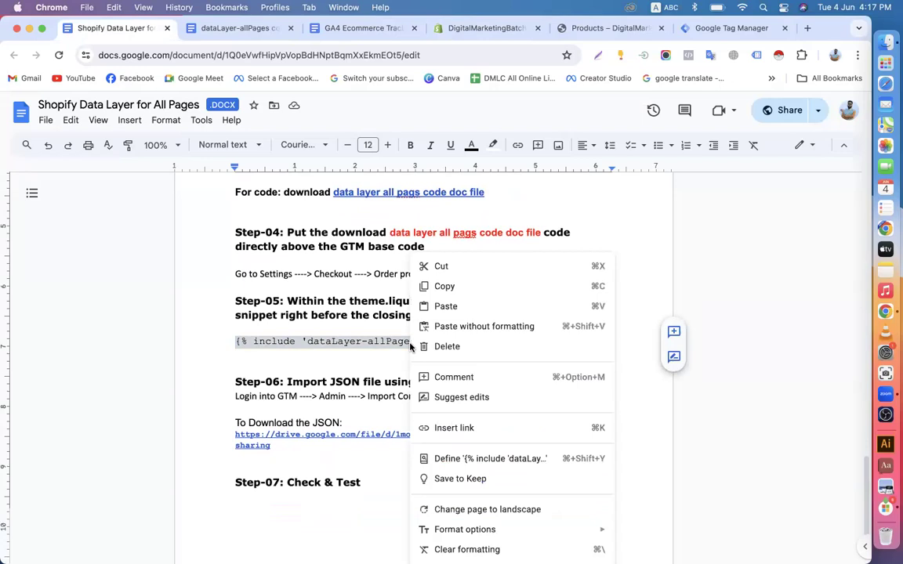
{"action": "left_click", "coordinate": [432, 290]}
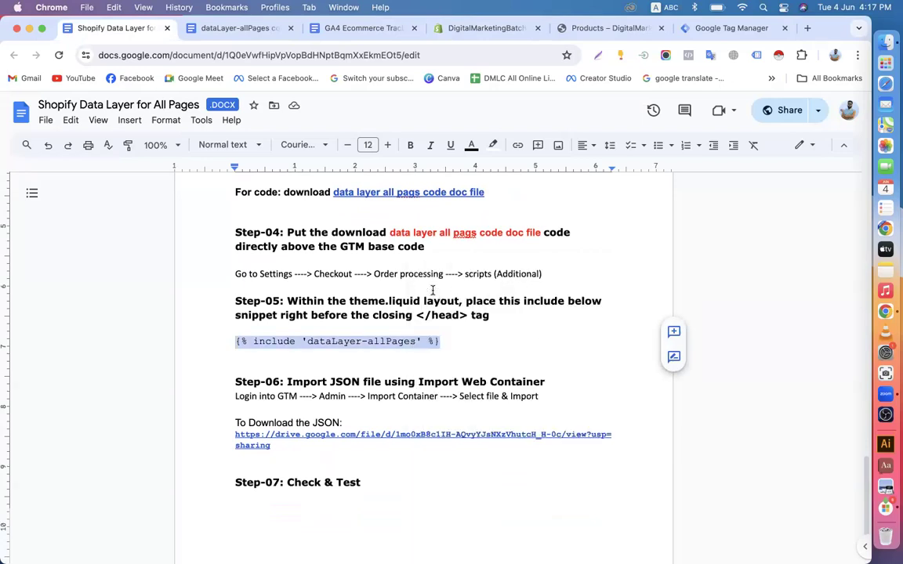
Reselect the full {% include 'dataLayer-allPages' %} line in Step-05 and copy it
{"action": "scroll", "coordinate": [432, 289], "scroll_direction": "up", "scroll_amount": 5}
{"action": "scroll", "coordinate": [432, 290], "scroll_direction": "down", "scroll_amount": 5}
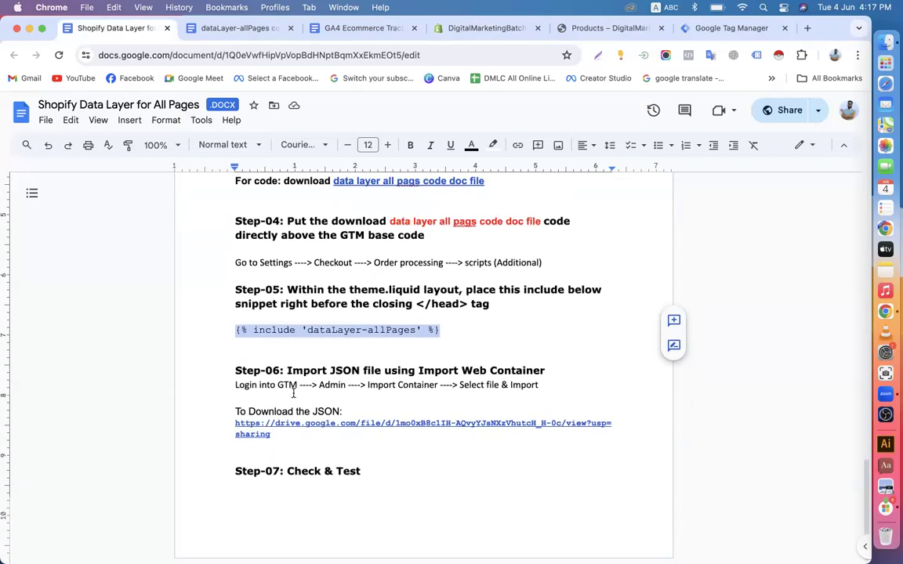
{"action": "left_click", "coordinate": [270, 371]}
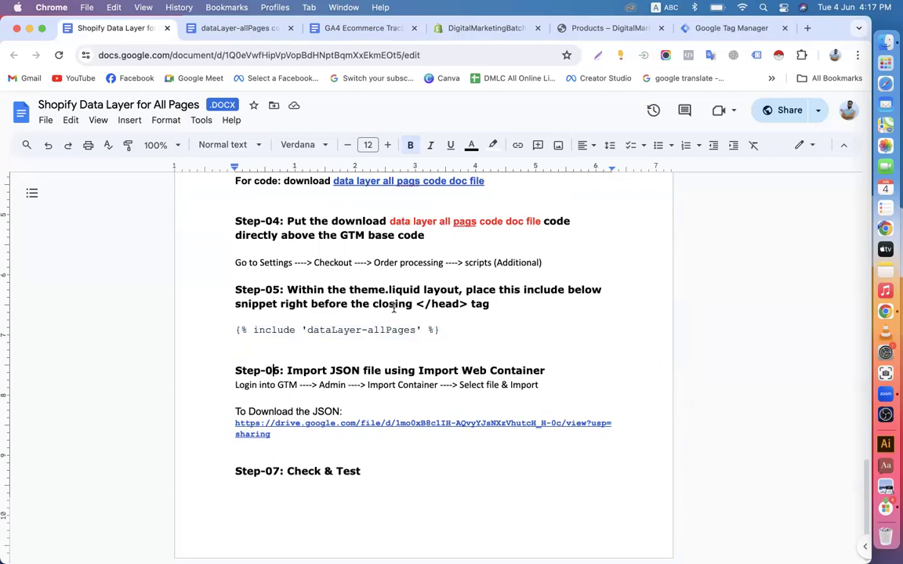
{"action": "left_click", "coordinate": [367, 330]}
{"action": "left_click_drag", "start_coordinate": [237, 330], "coordinate": [442, 326]}
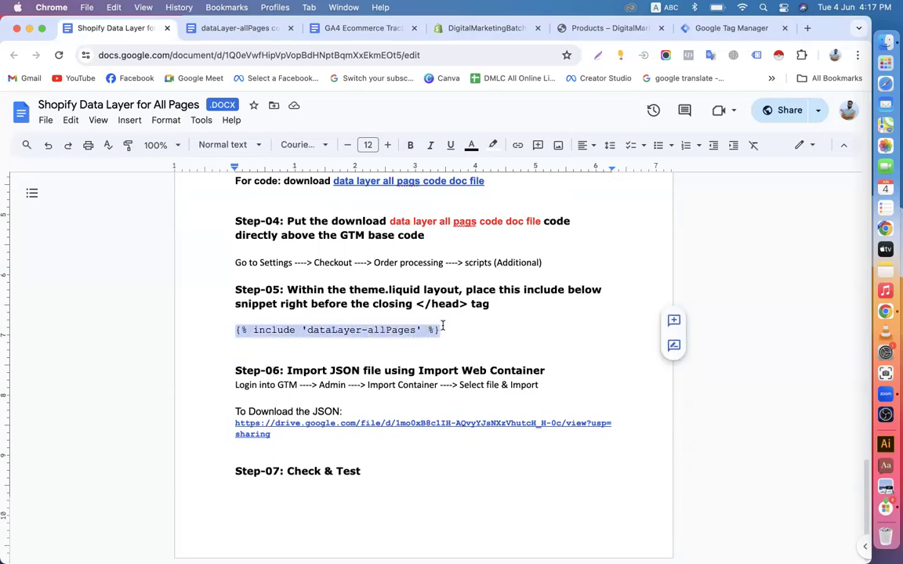
{"action": "right_click", "coordinate": [413, 334]}
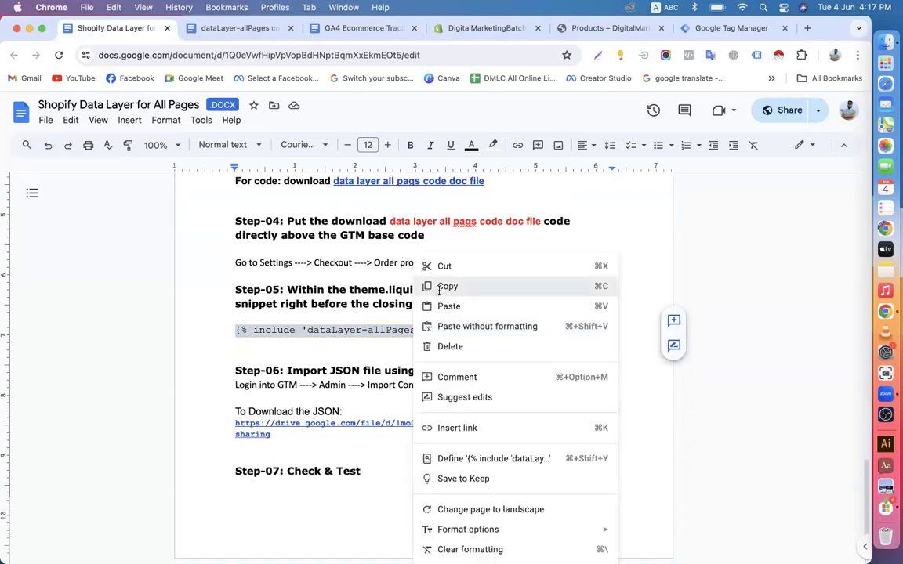
{"action": "left_click", "coordinate": [441, 286]}
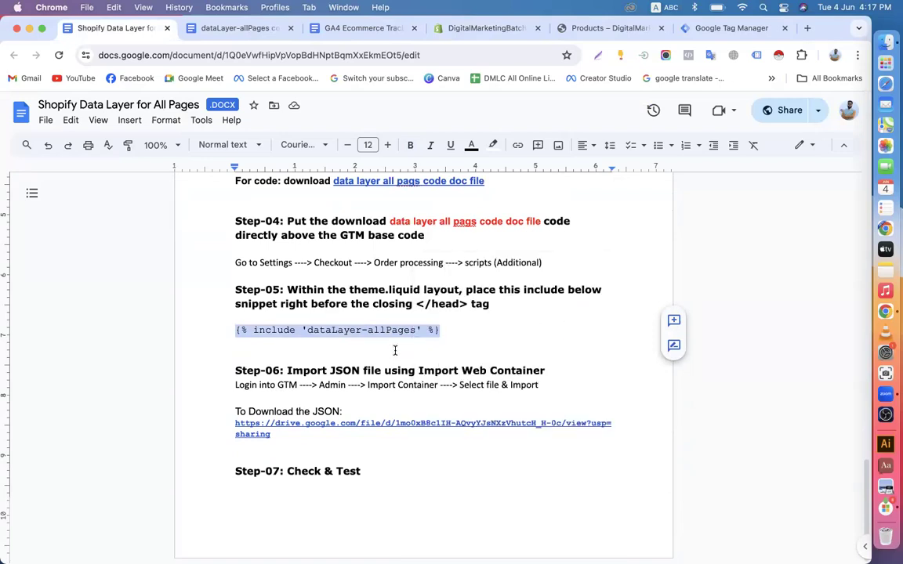
Open theme.liquid in the Supply theme's code editor via Online Store > Themes
{"action": "left_click", "coordinate": [694, 34]}
{"action": "left_click", "coordinate": [594, 37]}
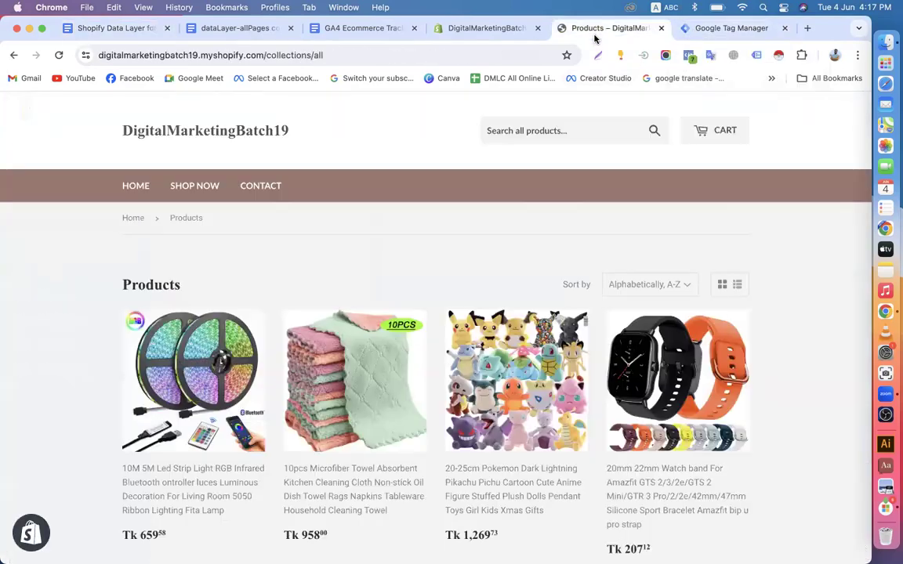
{"action": "left_click", "coordinate": [506, 33]}
{"action": "left_click", "coordinate": [54, 314]}
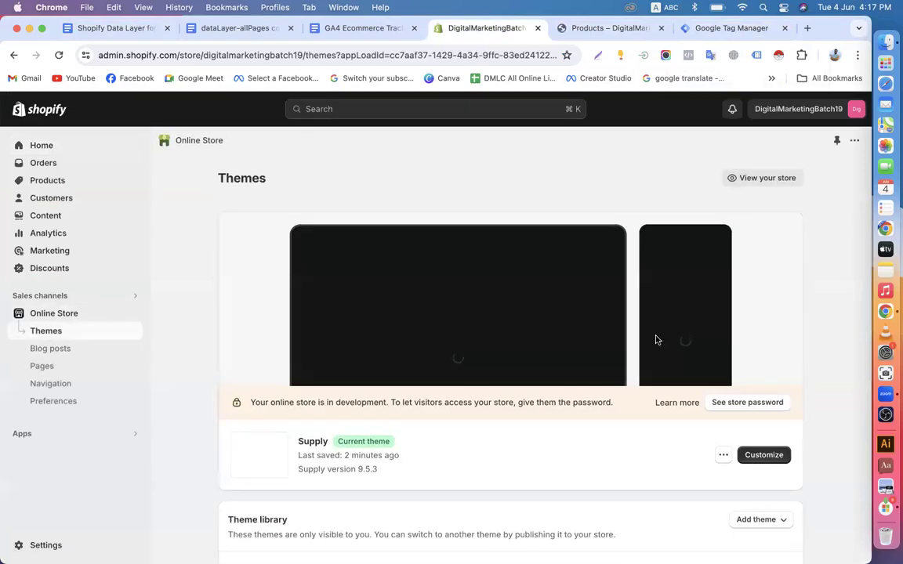
{"action": "scroll", "coordinate": [655, 338], "scroll_direction": "down", "scroll_amount": 3}
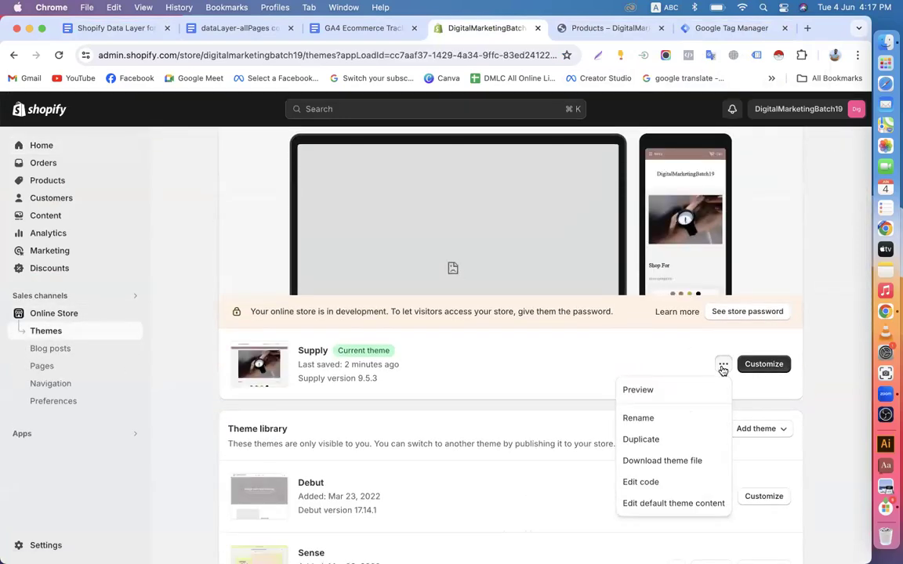
{"action": "scroll", "coordinate": [572, 407], "scroll_direction": "down", "scroll_amount": 1}
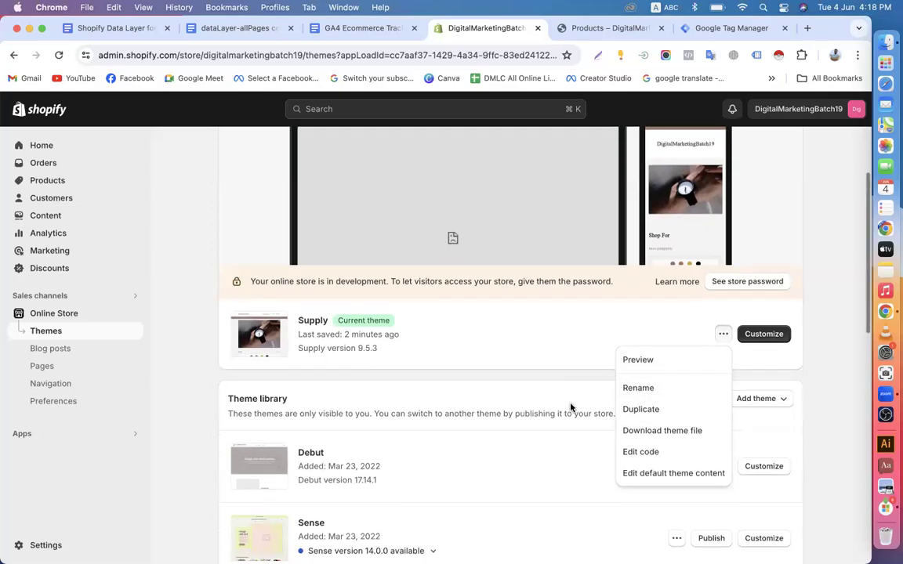
{"action": "left_click", "coordinate": [640, 453]}
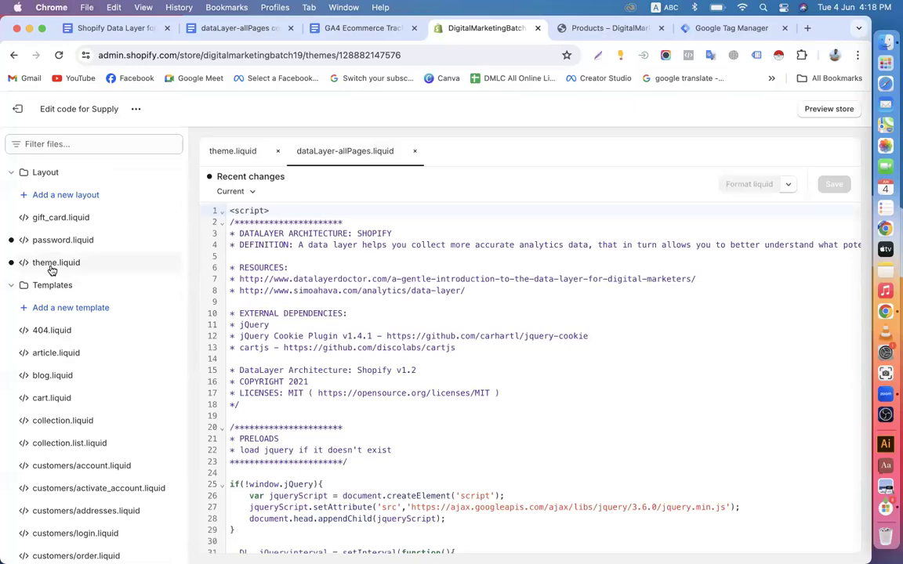
{"action": "left_click", "coordinate": [54, 263]}
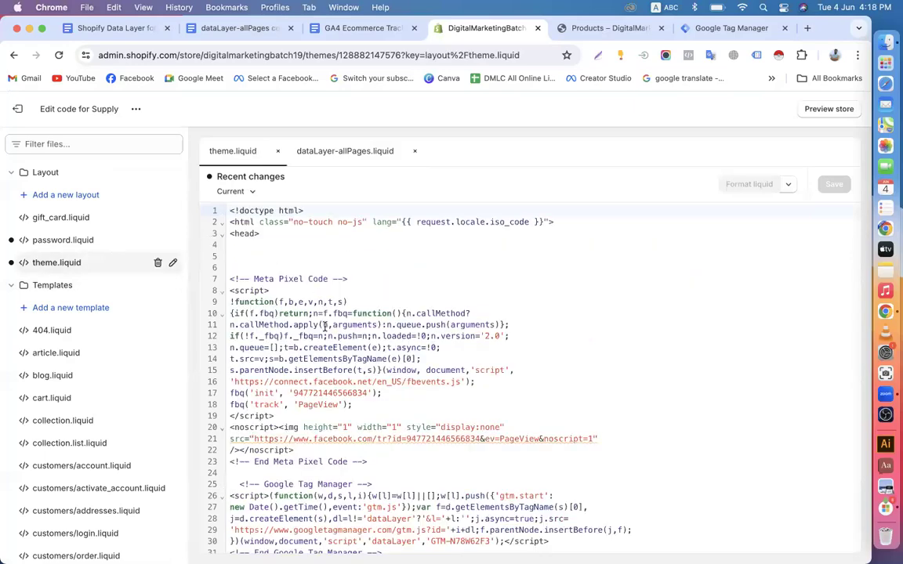
Place the cursor on the blank line just above </head> in theme.liquid, checking Step-05
{"action": "scroll", "coordinate": [326, 326], "scroll_direction": "down", "scroll_amount": 20}
{"action": "scroll", "coordinate": [326, 327], "scroll_direction": "down", "scroll_amount": 16}
{"action": "scroll", "coordinate": [325, 328], "scroll_direction": "down", "scroll_amount": 10}
{"action": "scroll", "coordinate": [324, 328], "scroll_direction": "down", "scroll_amount": 20}
{"action": "scroll", "coordinate": [324, 327], "scroll_direction": "down", "scroll_amount": 8}
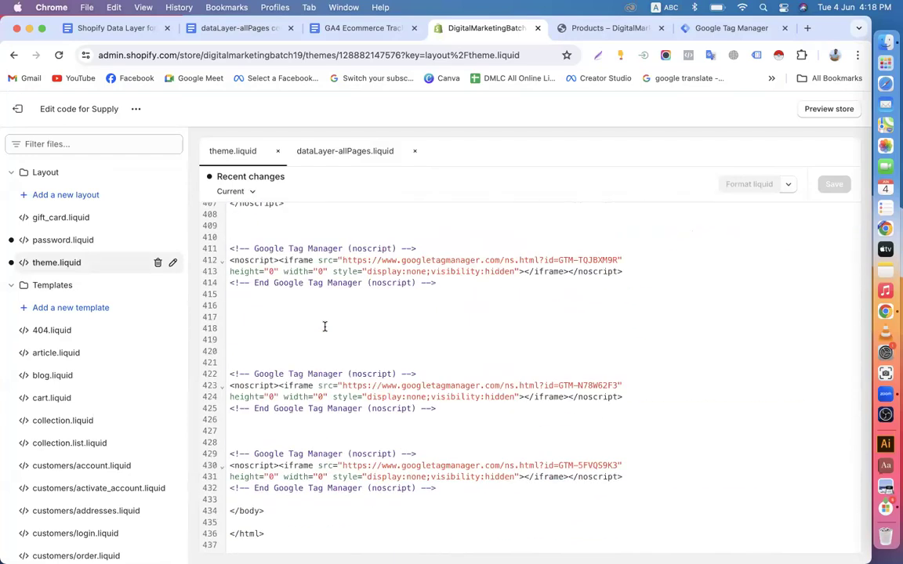
{"action": "scroll", "coordinate": [324, 326], "scroll_direction": "up", "scroll_amount": 12}
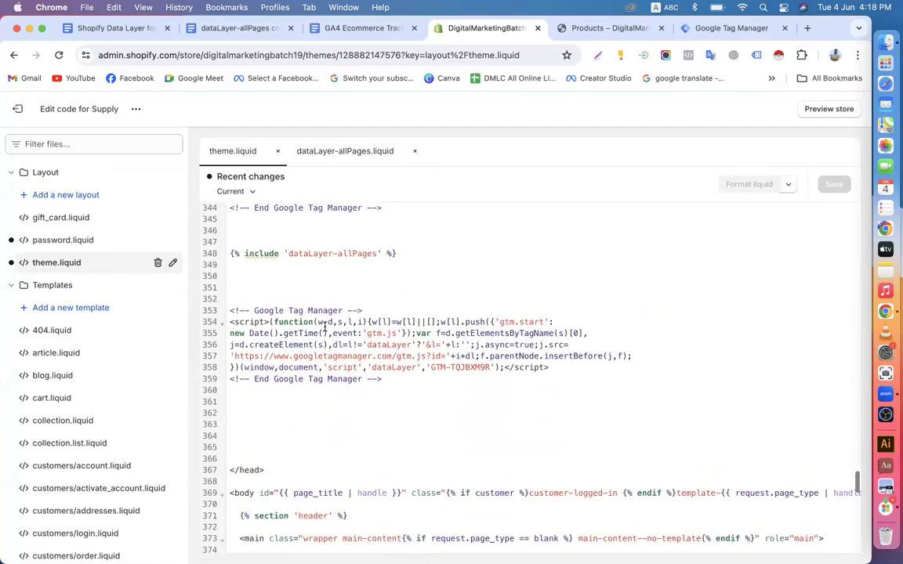
{"action": "left_click", "coordinate": [238, 429]}
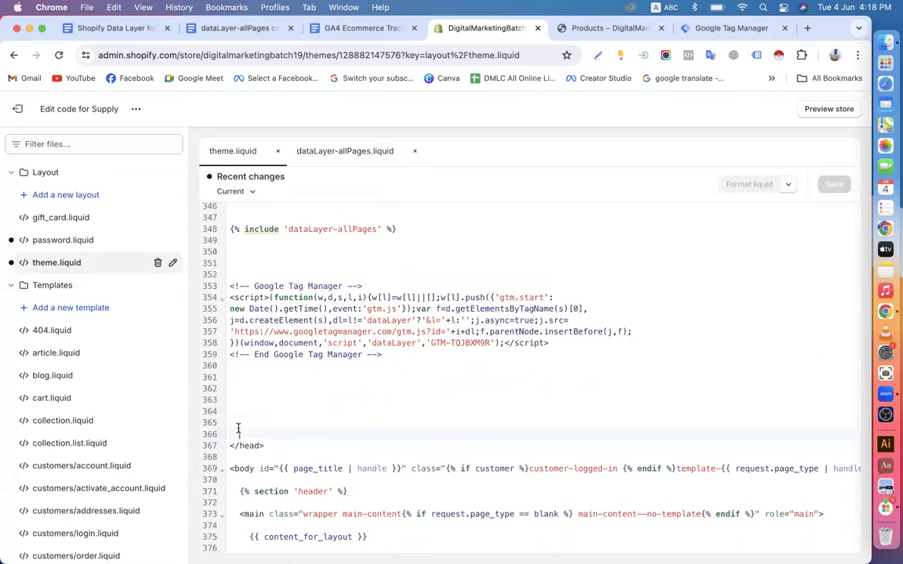
{"action": "left_click", "coordinate": [133, 28]}
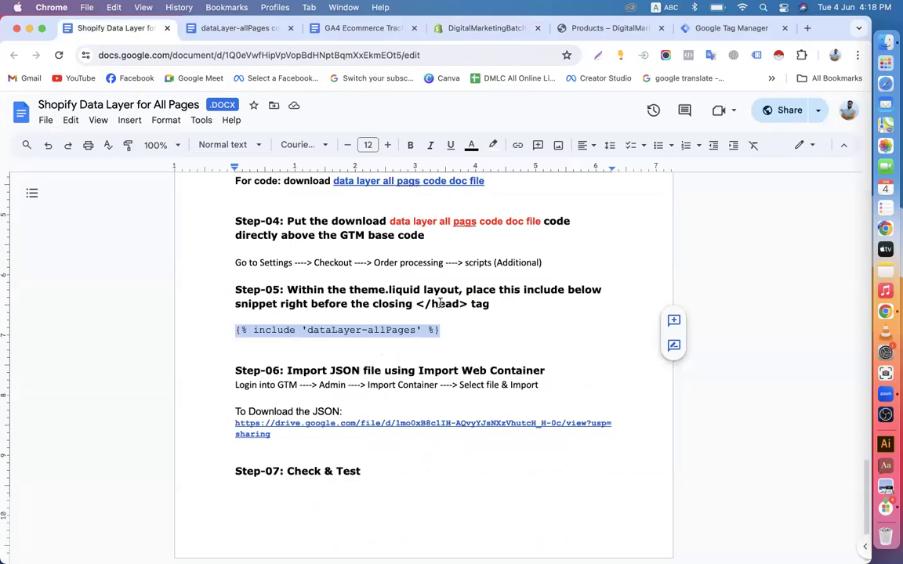
{"action": "left_click", "coordinate": [510, 28]}
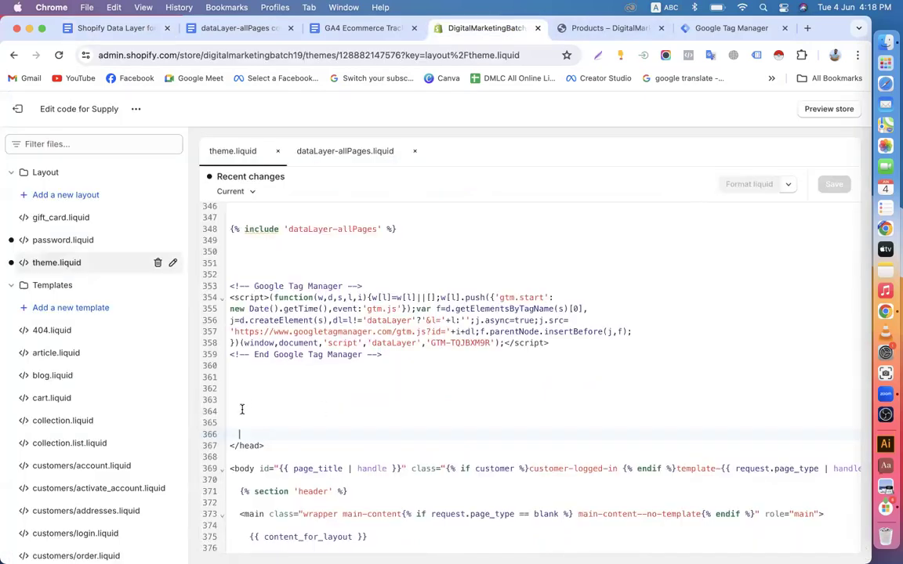
Paste the dataLayer-allPages include above </head>, save theme.liquid, and return to Themes
{"action": "right_click", "coordinate": [240, 410]}
{"action": "left_click", "coordinate": [254, 384]}
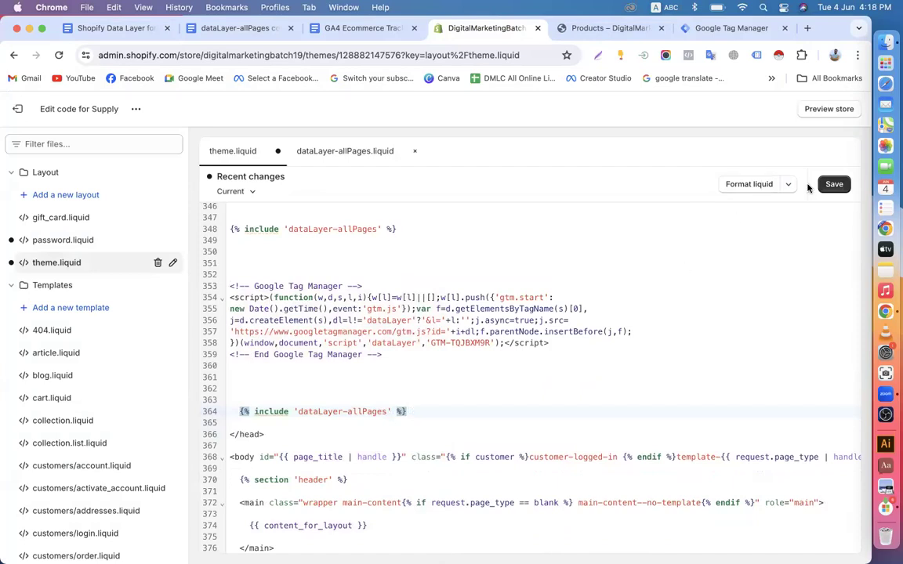
{"action": "left_click", "coordinate": [834, 185]}
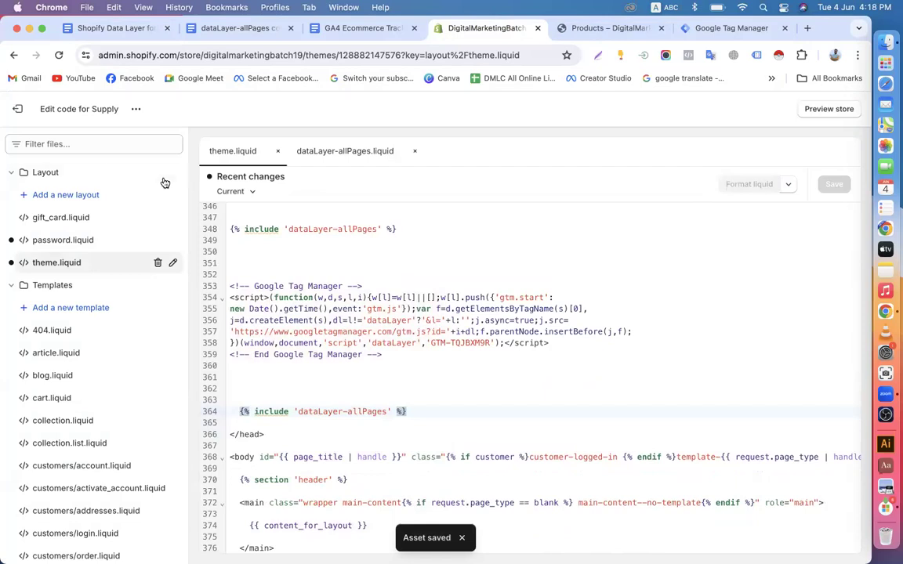
{"action": "left_click", "coordinate": [16, 110]}
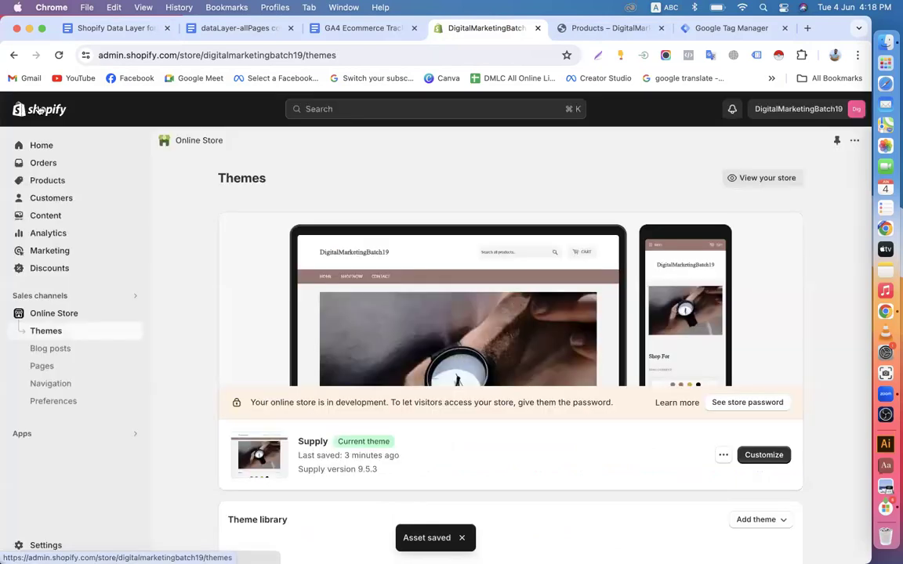
Go to the Shopify admin Home page and view the live store's products page
{"action": "left_click", "coordinate": [51, 148]}
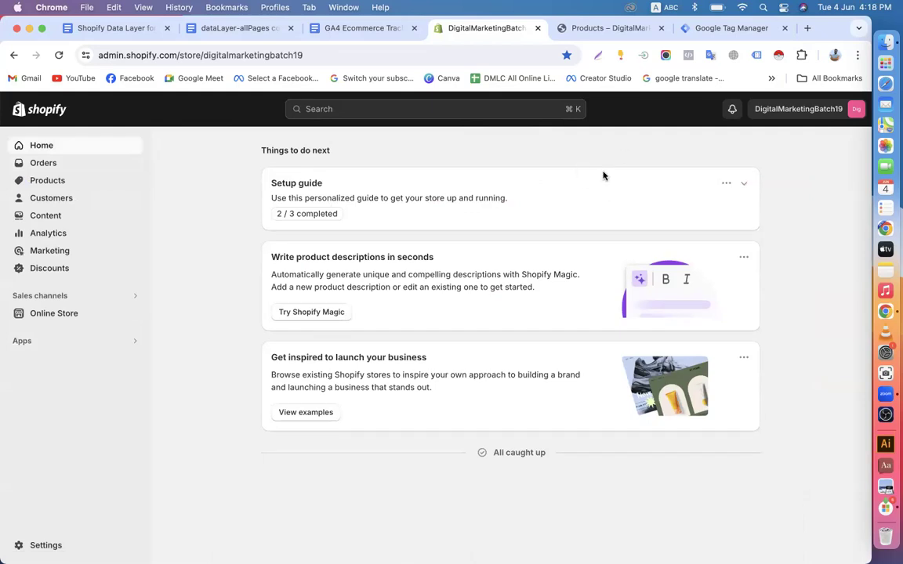
{"action": "left_click", "coordinate": [631, 28]}
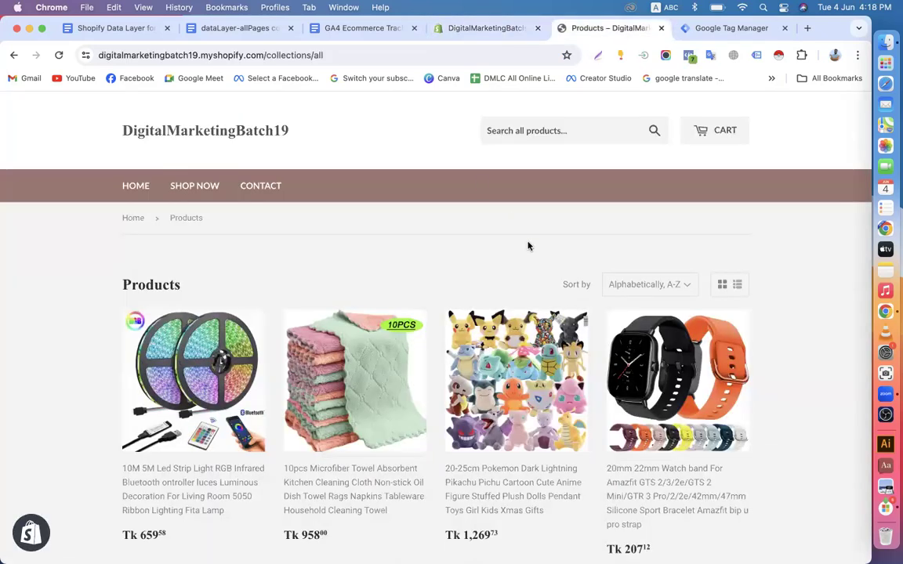
{"action": "scroll", "coordinate": [528, 247], "scroll_direction": "down", "scroll_amount": 1}
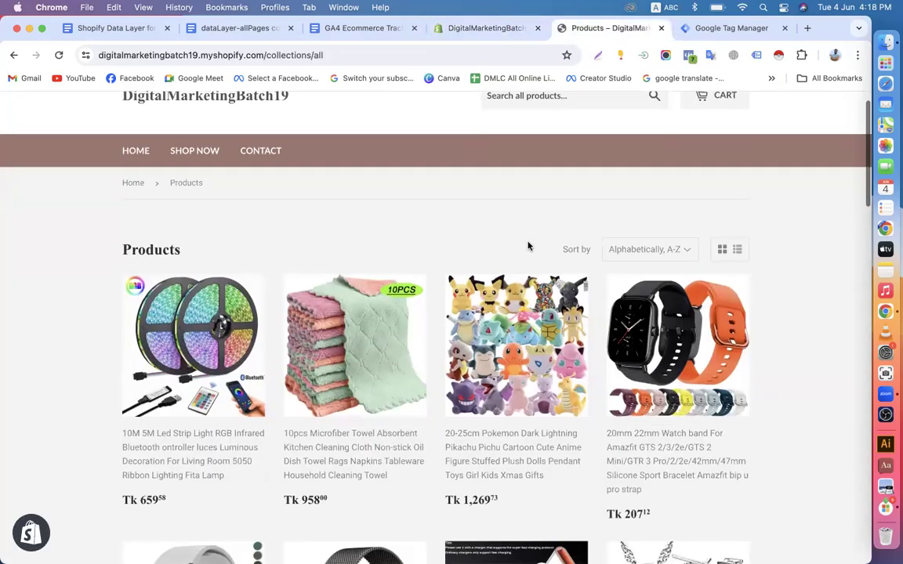
Close the dataLayer-allPages and Shopify Data Layer for All Pages docs
{"action": "left_click", "coordinate": [239, 28]}
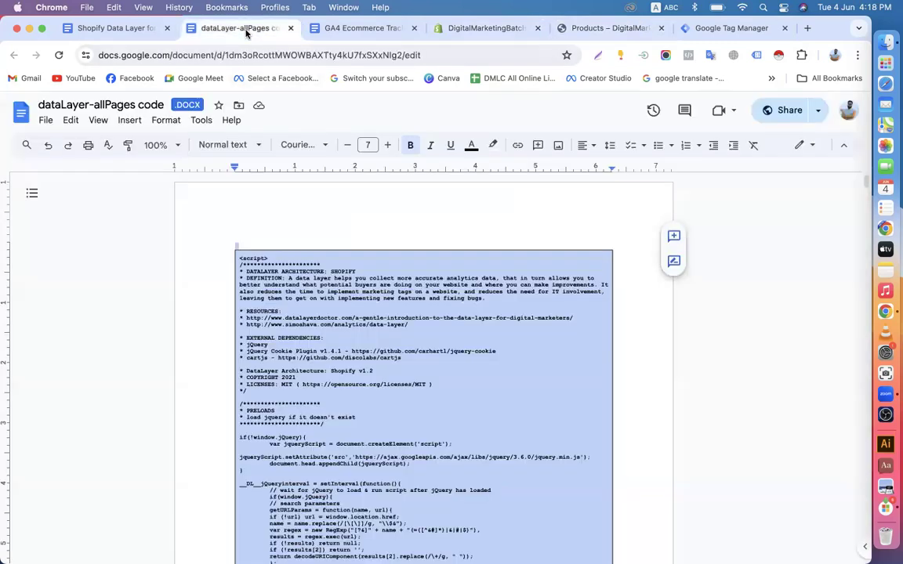
{"action": "left_click", "coordinate": [290, 28]}
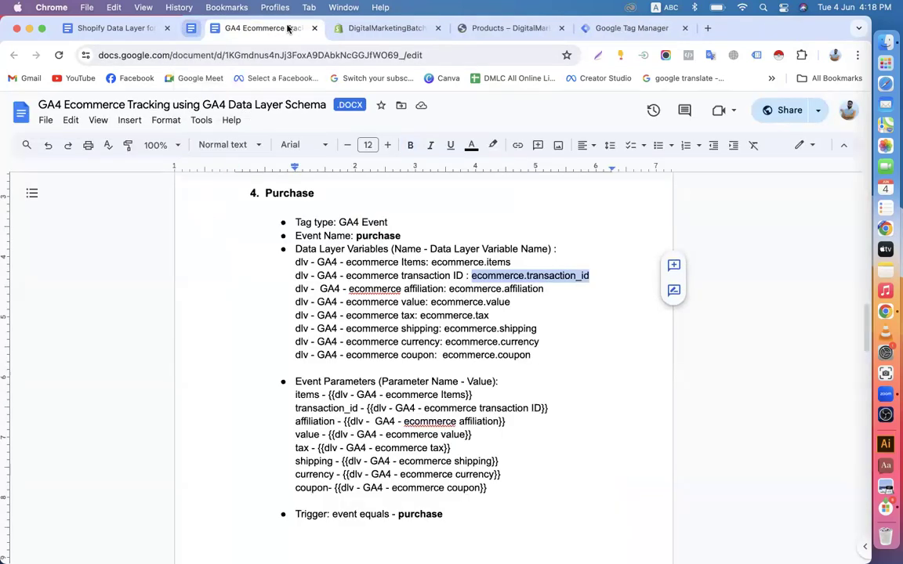
{"action": "left_click", "coordinate": [110, 28]}
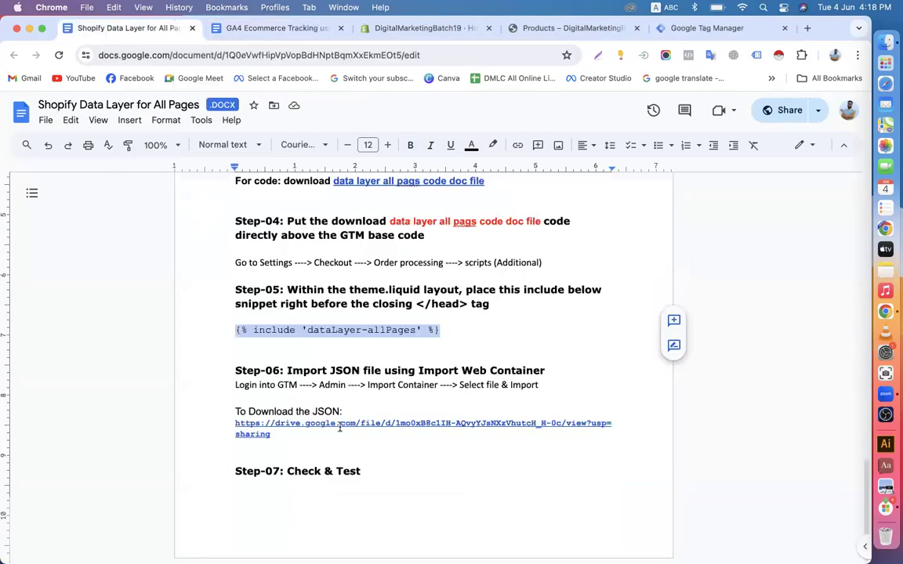
{"action": "left_click", "coordinate": [360, 326]}
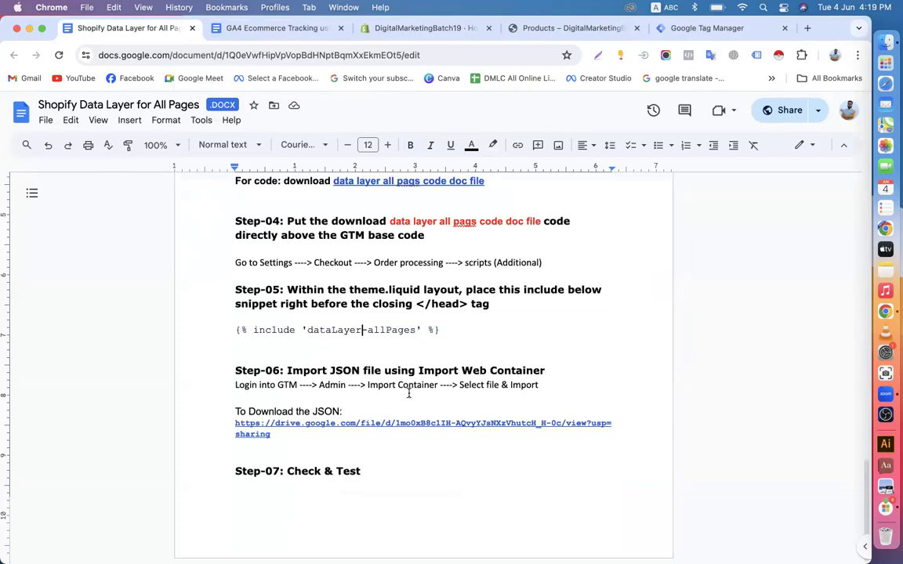
{"action": "scroll", "coordinate": [408, 394], "scroll_direction": "up", "scroll_amount": 15}
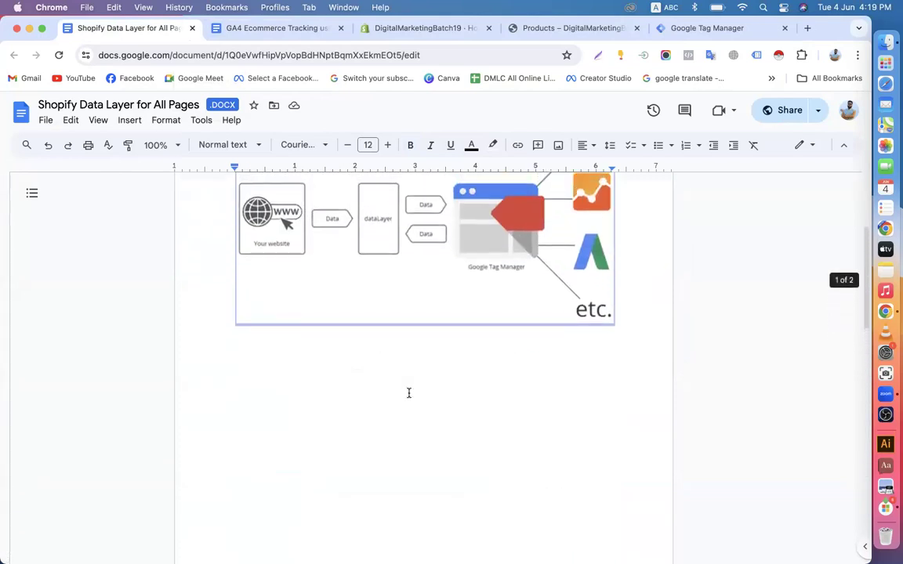
{"action": "left_click", "coordinate": [191, 28]}
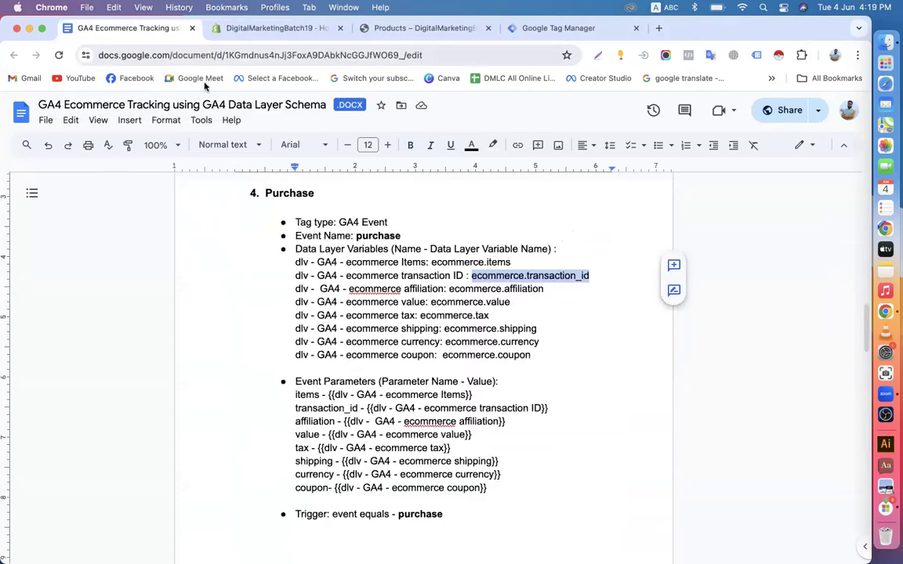
Highlight ecommerce.transaction_id, ecommerce.value and ecommerce.currency in the Purchase event section
{"action": "scroll", "coordinate": [347, 353], "scroll_direction": "down", "scroll_amount": 1}
{"action": "left_click", "coordinate": [473, 233]}
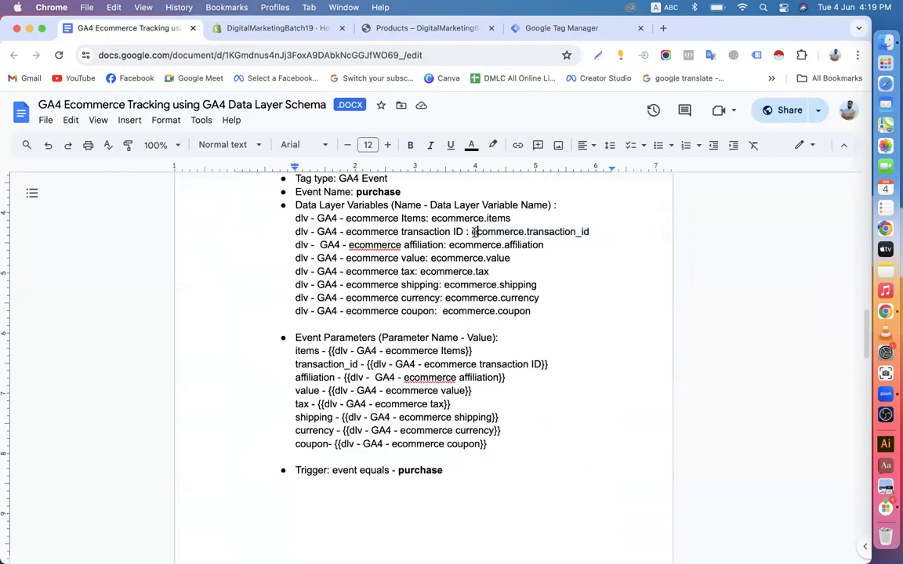
{"action": "left_click_drag", "start_coordinate": [471, 232], "coordinate": [592, 233]}
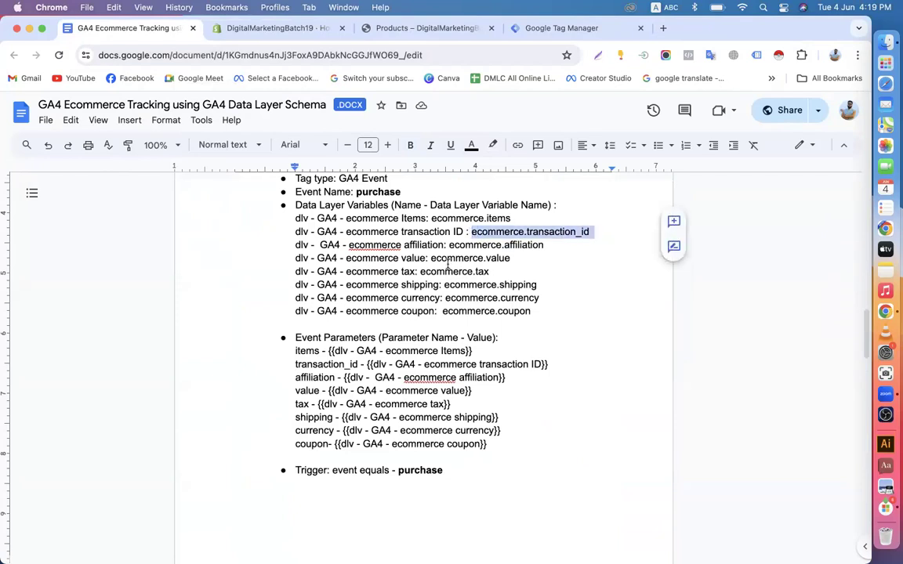
{"action": "left_click_drag", "start_coordinate": [431, 258], "coordinate": [511, 259]}
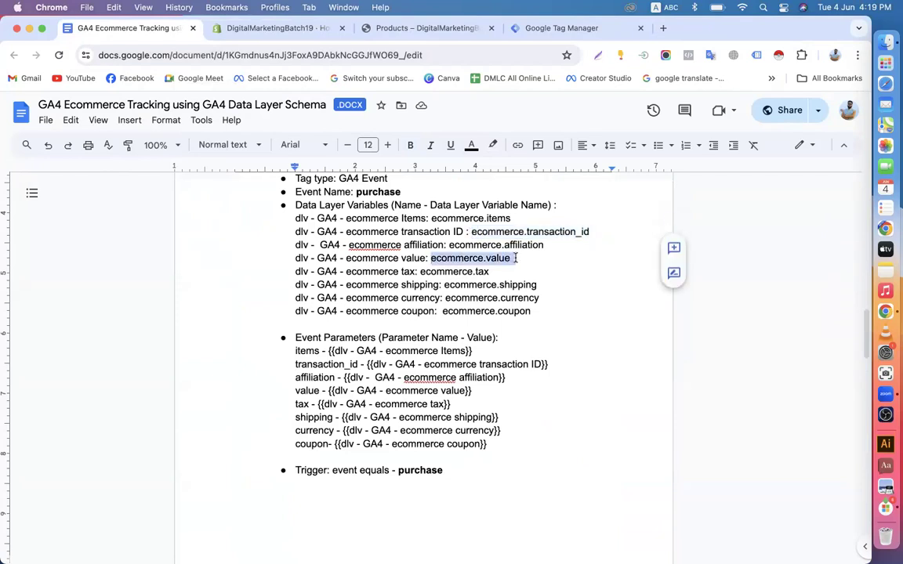
{"action": "left_click_drag", "start_coordinate": [444, 298], "coordinate": [558, 298]}
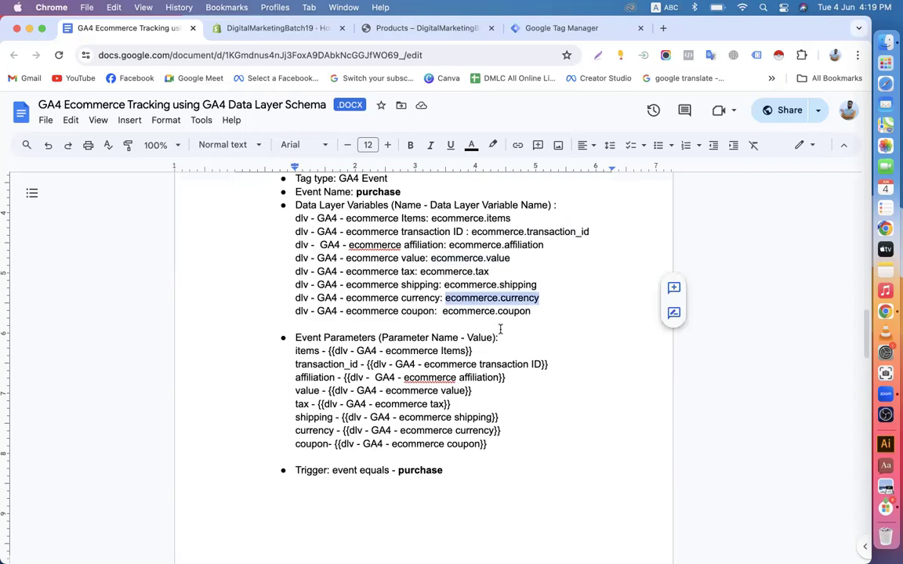
Review the Shopify admin, storefront and Tag Manager tabs, then start a new browser tab
{"action": "scroll", "coordinate": [500, 329], "scroll_direction": "up", "scroll_amount": 3}
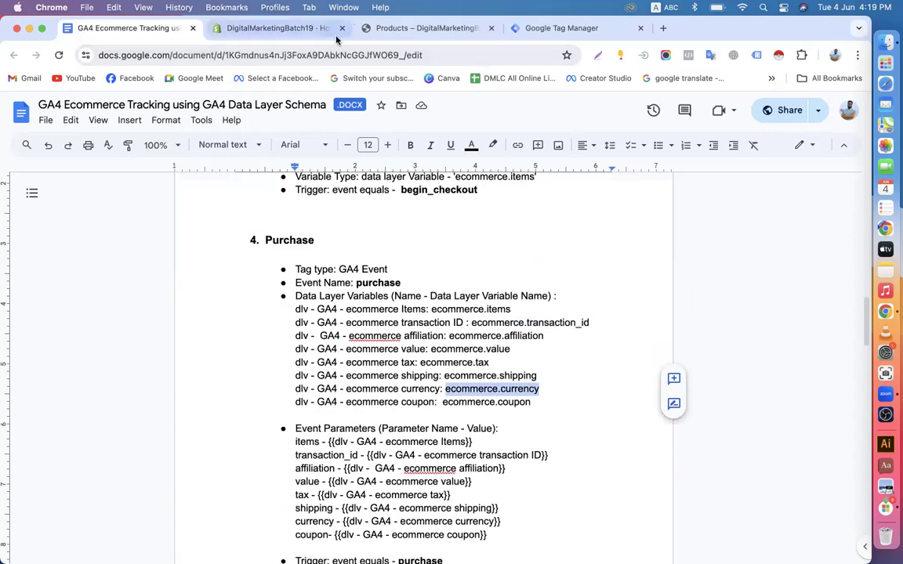
{"action": "left_click", "coordinate": [292, 28]}
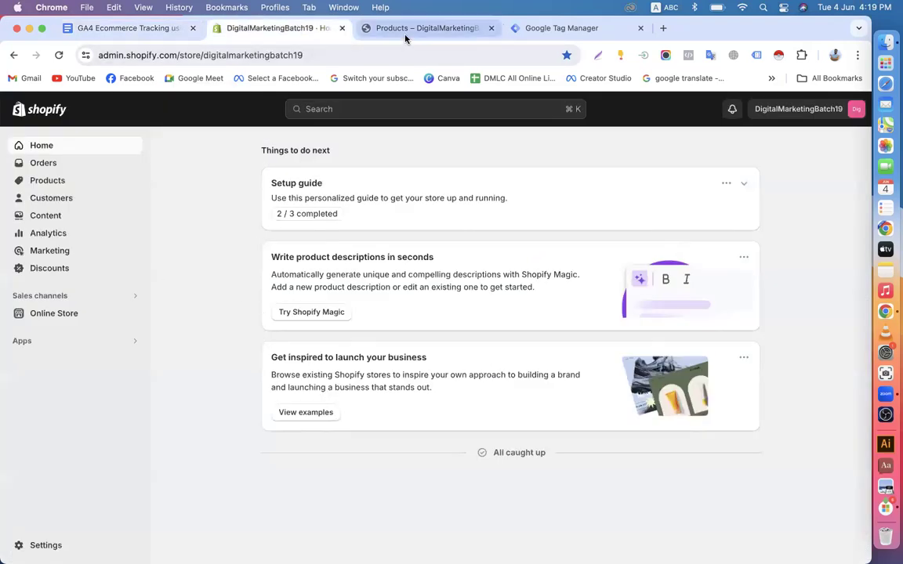
{"action": "left_click", "coordinate": [366, 29]}
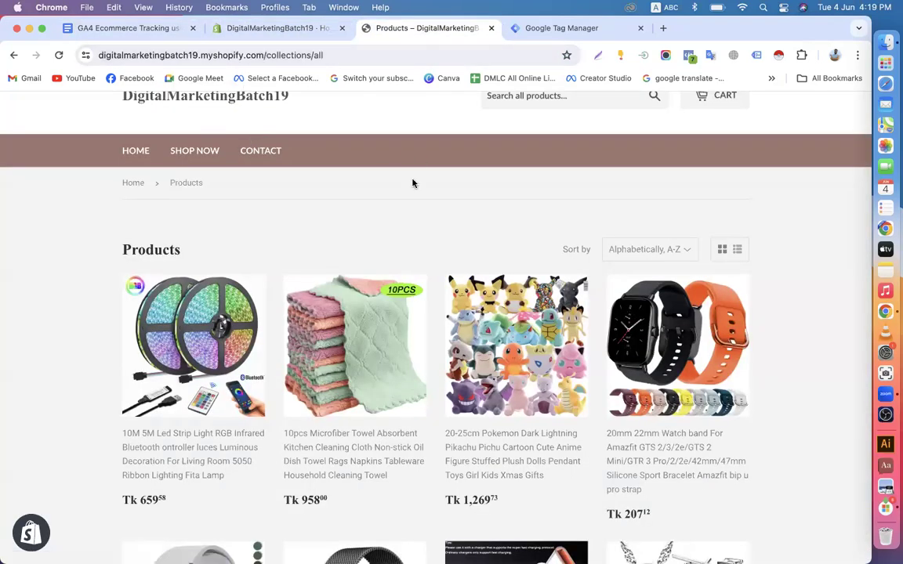
{"action": "left_click", "coordinate": [572, 29]}
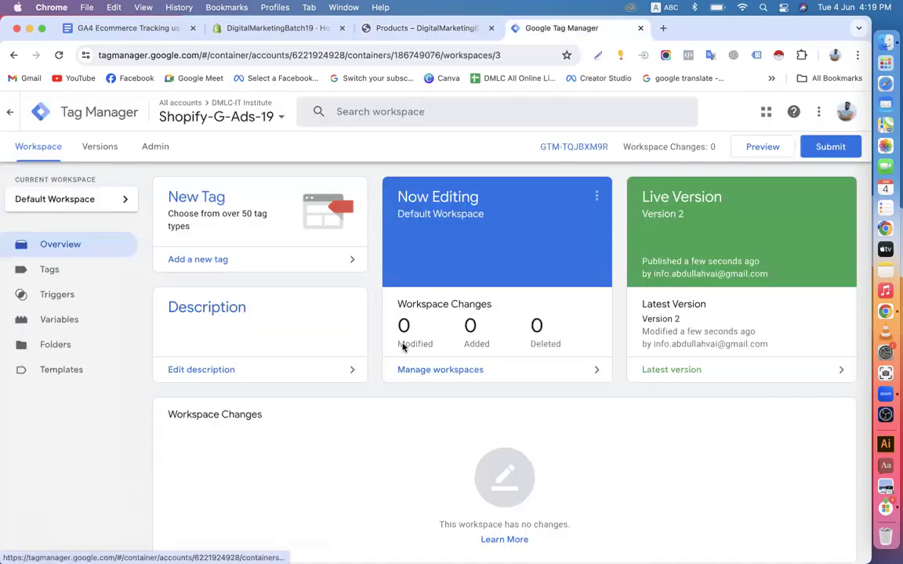
{"action": "left_click", "coordinate": [662, 28]}
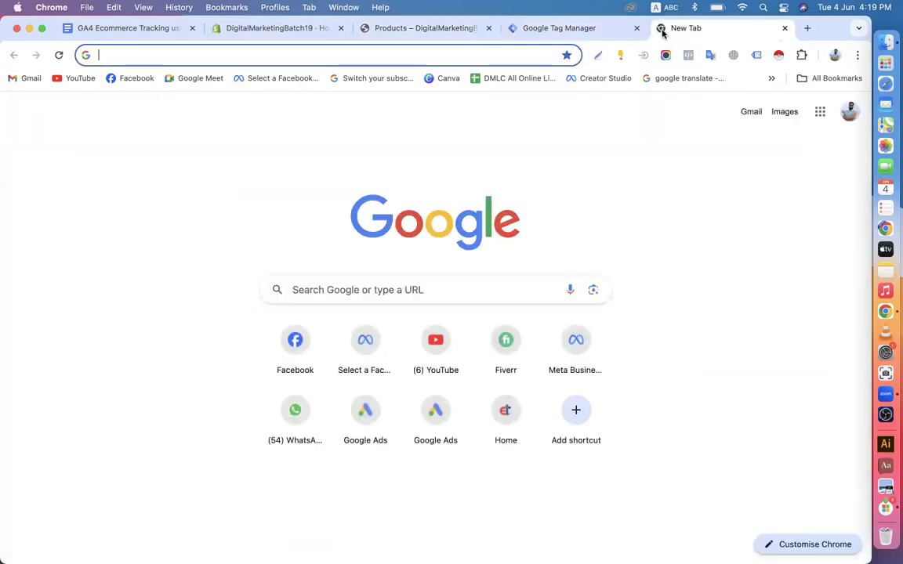
Load Google Ads via 'ads', sign in, and choose the 'Google Ads account' account
{"action": "type", "text": "ads"}
{"action": "key", "text": "Return"}
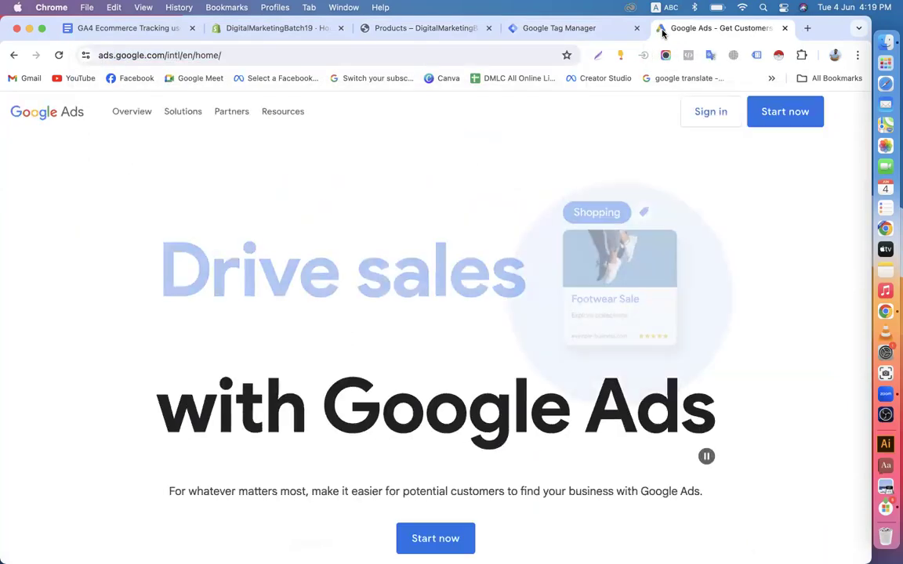
{"action": "left_click", "coordinate": [699, 124]}
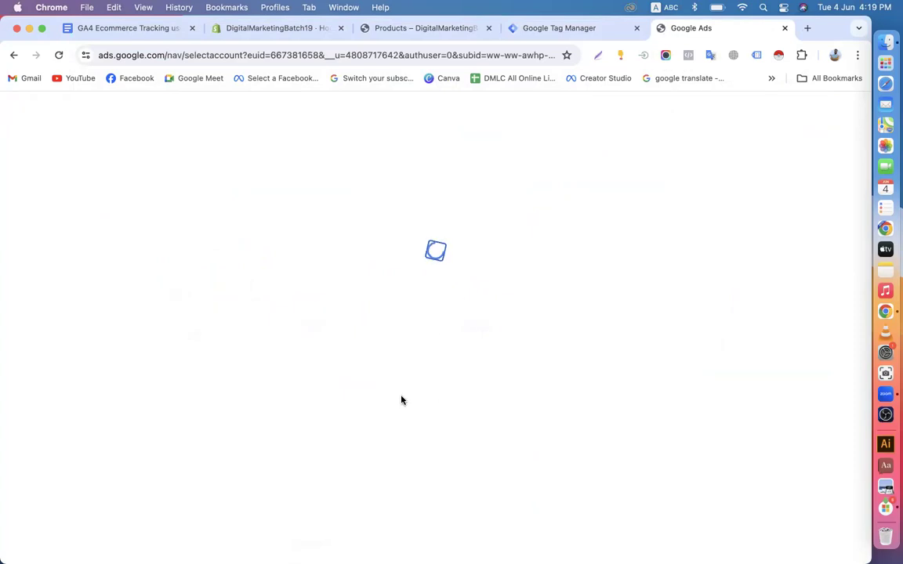
{"action": "scroll", "coordinate": [409, 372], "scroll_direction": "down", "scroll_amount": 5}
{"action": "scroll", "coordinate": [409, 378], "scroll_direction": "up", "scroll_amount": 2}
{"action": "scroll", "coordinate": [409, 379], "scroll_direction": "up", "scroll_amount": 3}
{"action": "scroll", "coordinate": [409, 379], "scroll_direction": "down", "scroll_amount": 5}
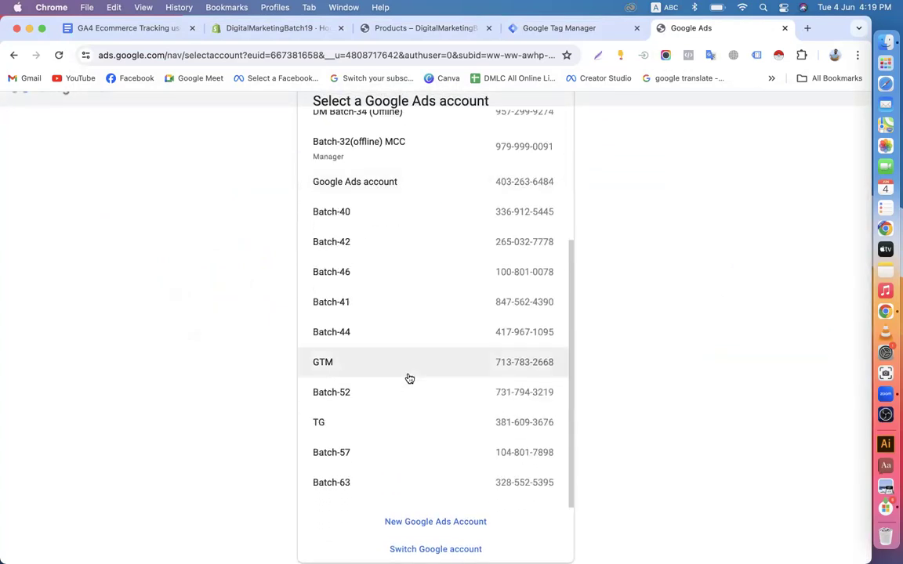
{"action": "scroll", "coordinate": [410, 379], "scroll_direction": "up", "scroll_amount": 3}
{"action": "scroll", "coordinate": [409, 378], "scroll_direction": "down", "scroll_amount": 1}
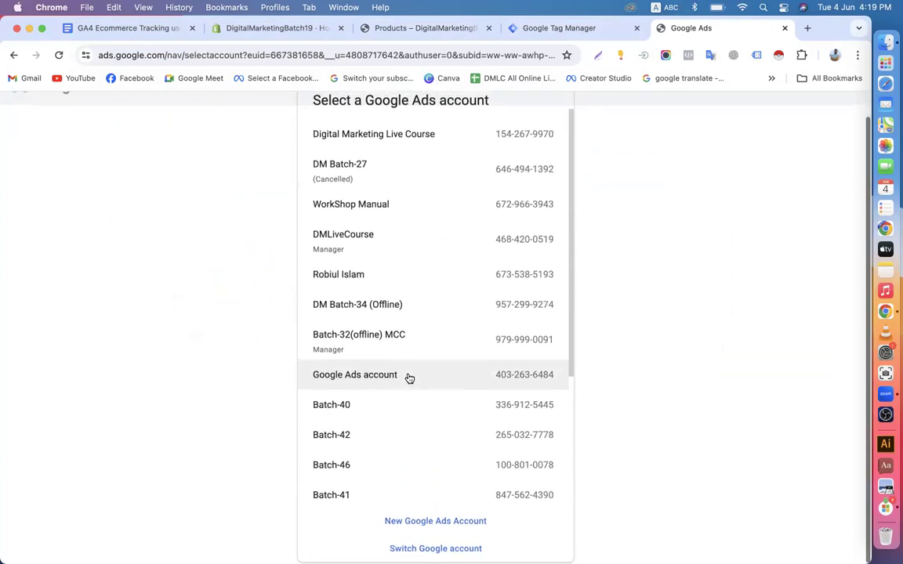
{"action": "scroll", "coordinate": [409, 379], "scroll_direction": "down", "scroll_amount": 3}
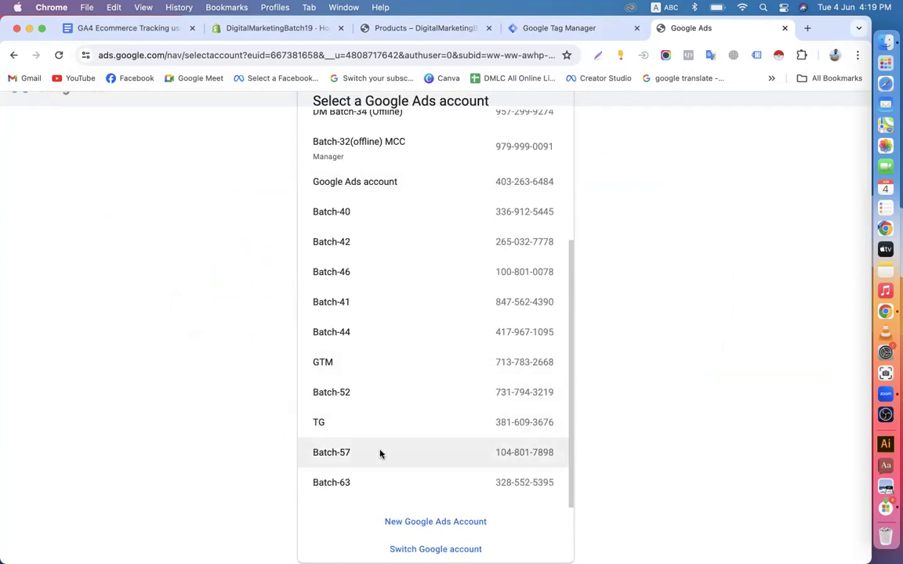
{"action": "scroll", "coordinate": [406, 397], "scroll_direction": "up", "scroll_amount": 3}
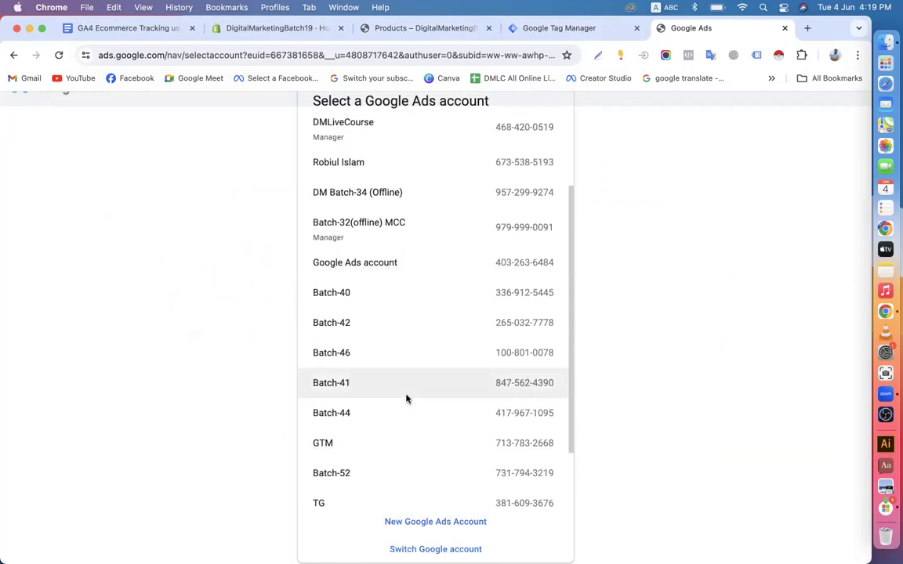
{"action": "left_click", "coordinate": [368, 266]}
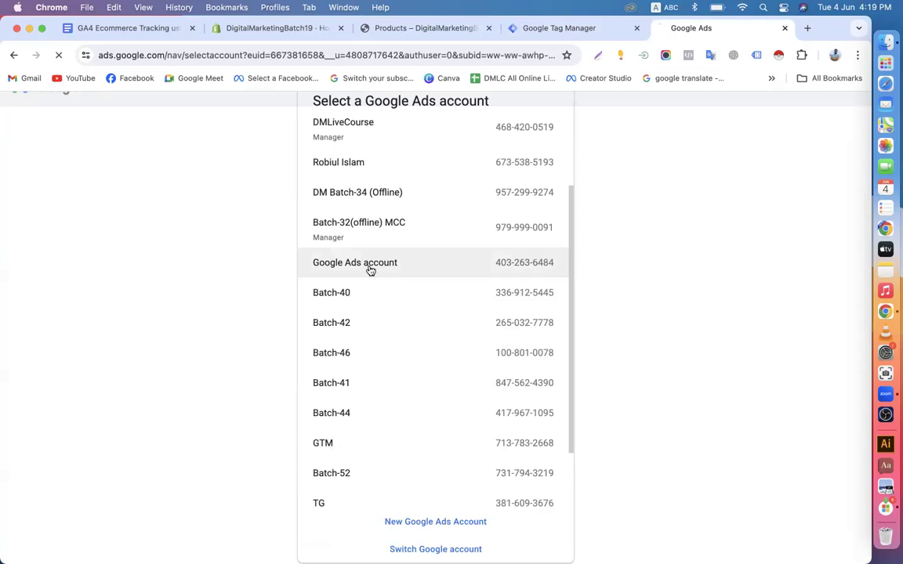
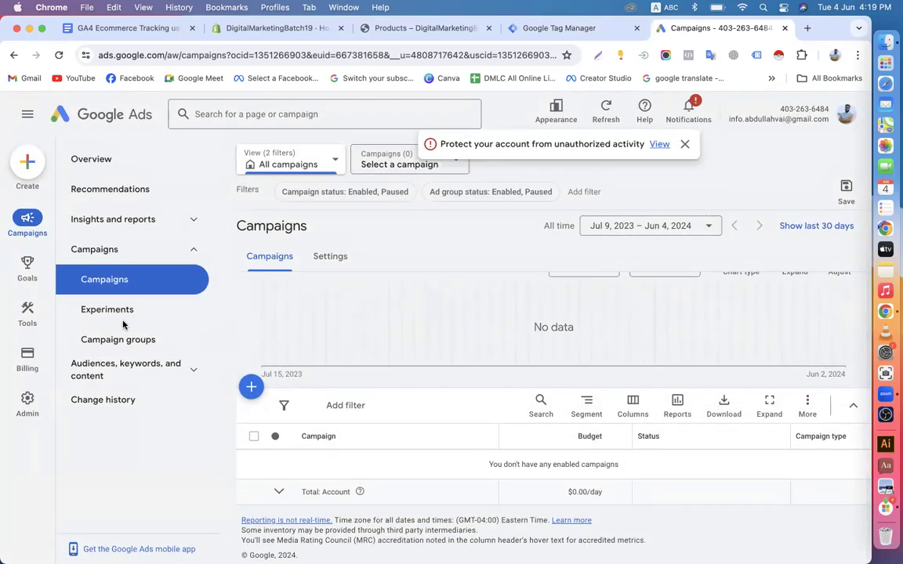
Open the Conversions summary page in Google Ads and dismiss the account security notice
{"action": "mouse_move", "coordinate": [25, 292]}
{"action": "mouse_move", "coordinate": [26, 353]}
{"action": "mouse_move", "coordinate": [26, 311]}
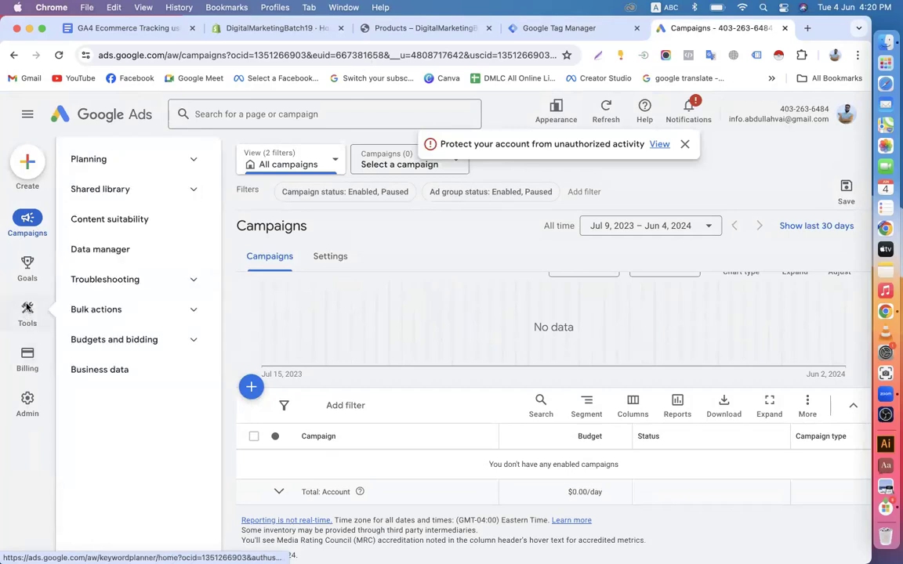
{"action": "mouse_move", "coordinate": [36, 257]}
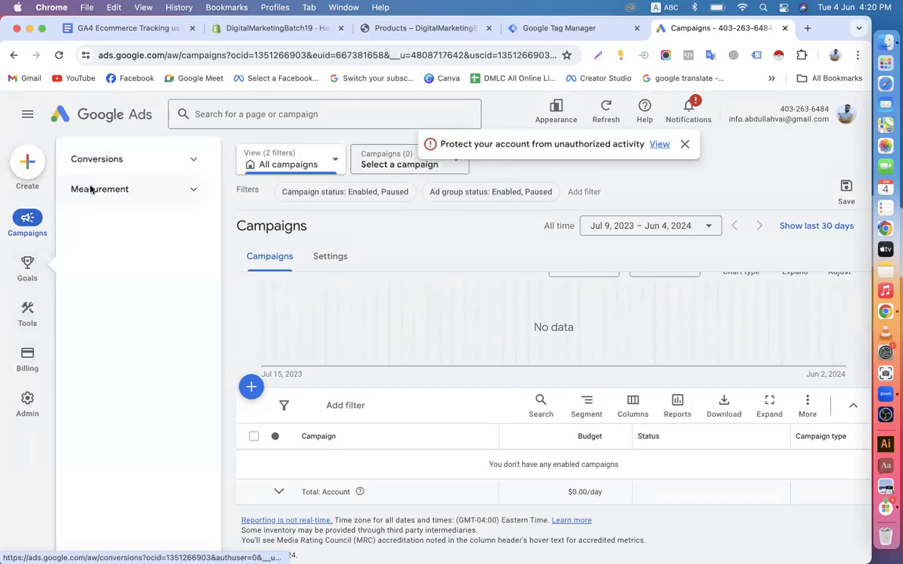
{"action": "left_click", "coordinate": [108, 163]}
{"action": "left_click", "coordinate": [111, 190]}
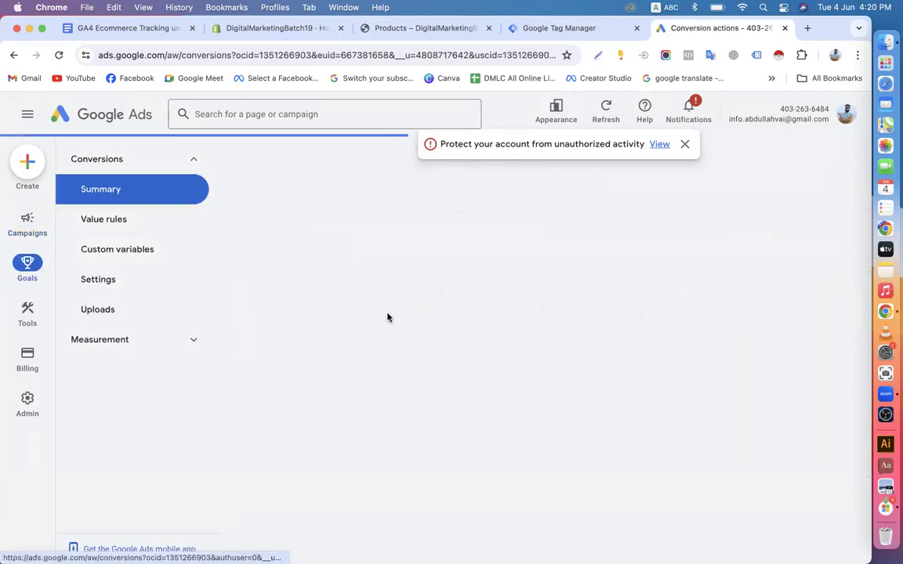
{"action": "left_click", "coordinate": [684, 144]}
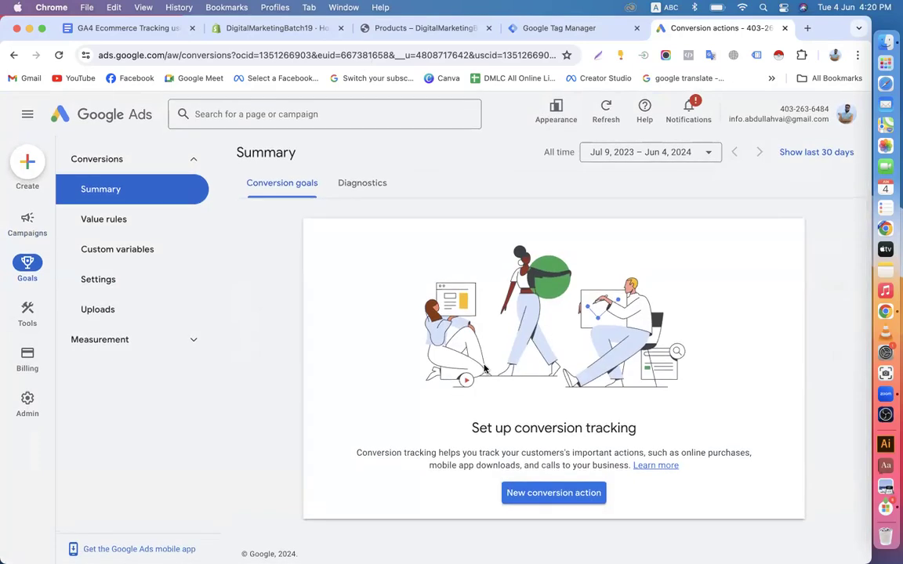
Copy the Shopify storefront's home page address, then start a new conversion action
{"action": "left_click", "coordinate": [271, 32]}
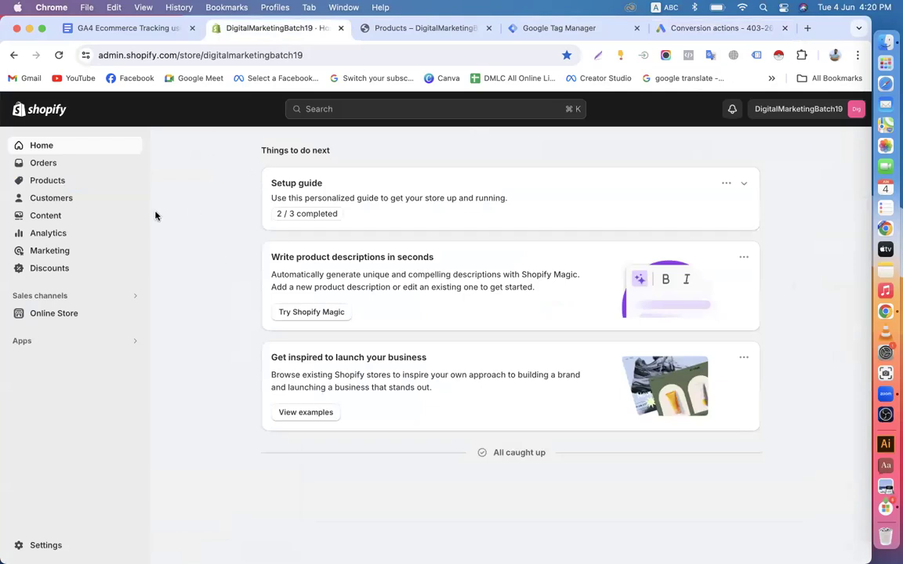
{"action": "left_click", "coordinate": [407, 28]}
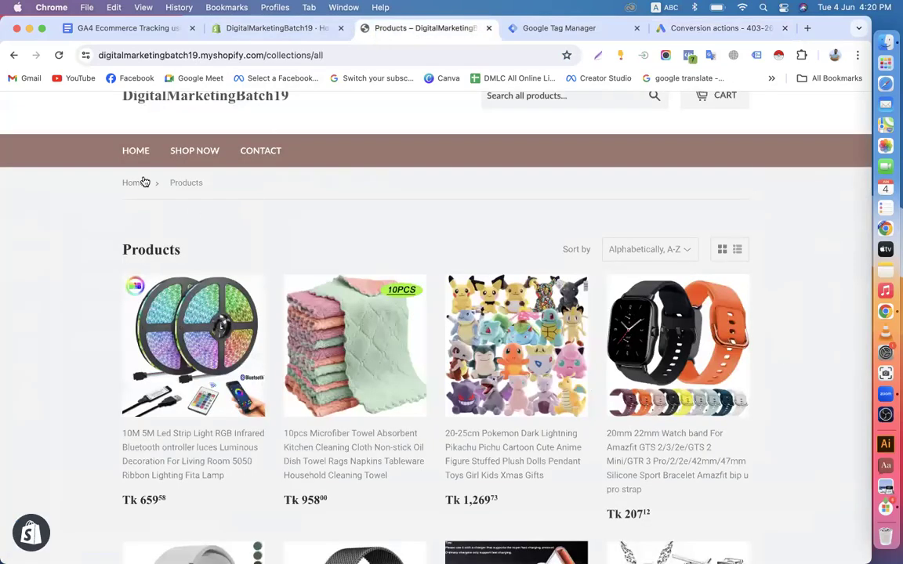
{"action": "left_click", "coordinate": [140, 151]}
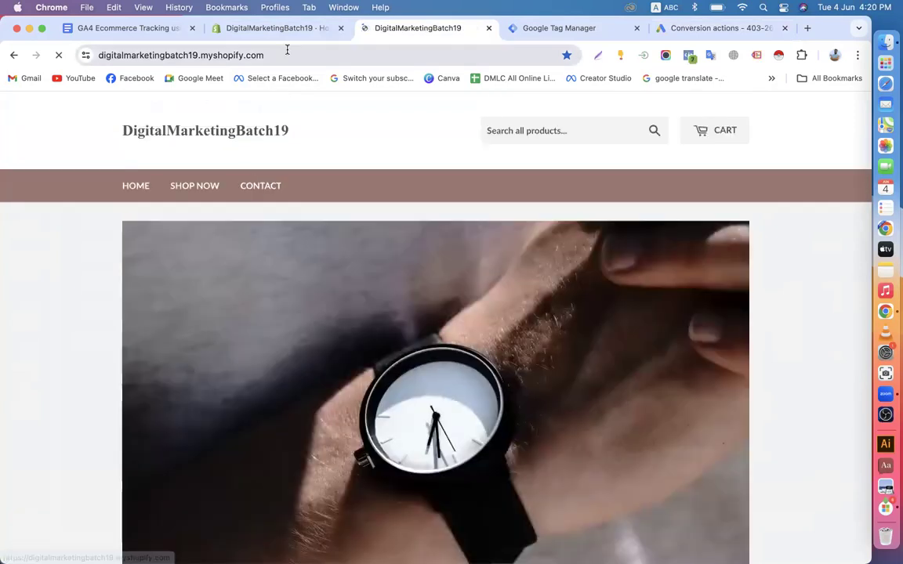
{"action": "left_click", "coordinate": [287, 51]}
{"action": "right_click", "coordinate": [286, 54]}
{"action": "left_click", "coordinate": [314, 153]}
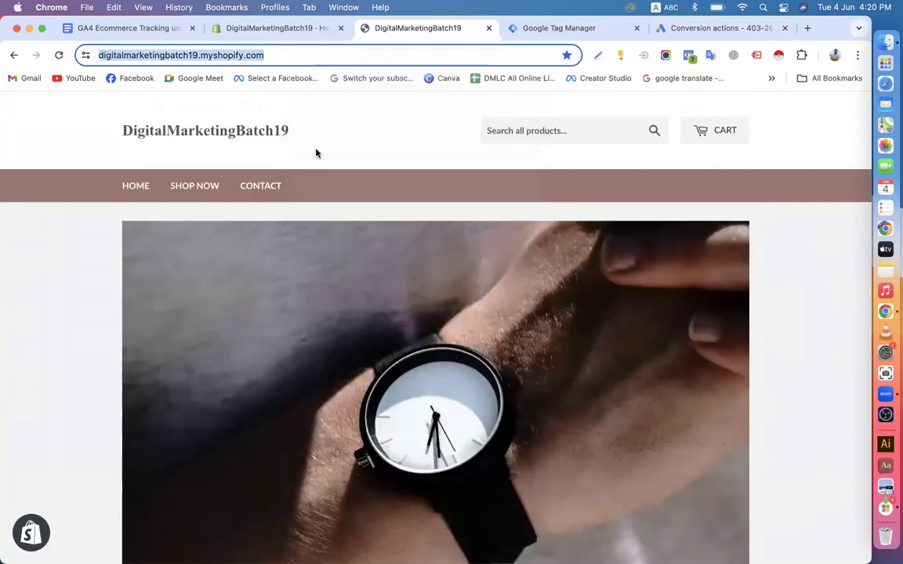
{"action": "left_click", "coordinate": [717, 27]}
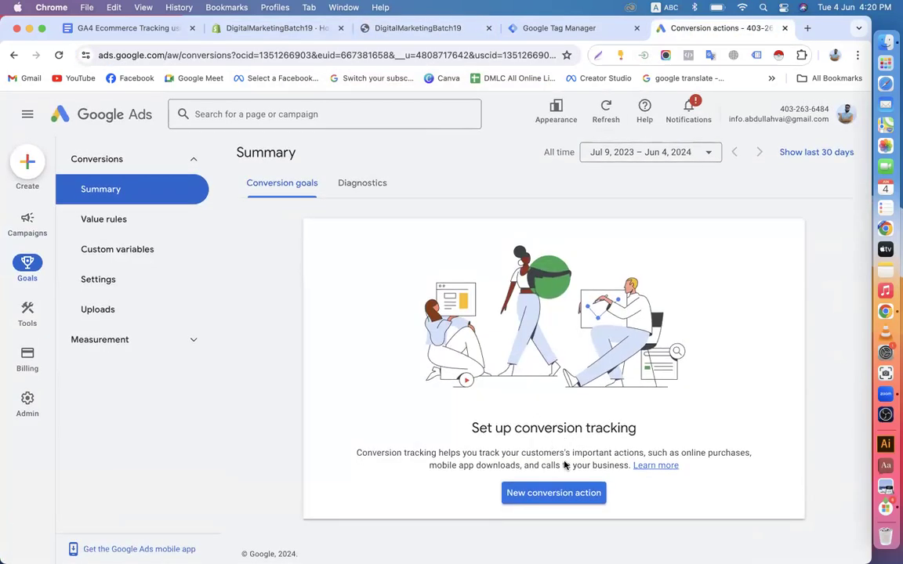
{"action": "left_click", "coordinate": [556, 491]}
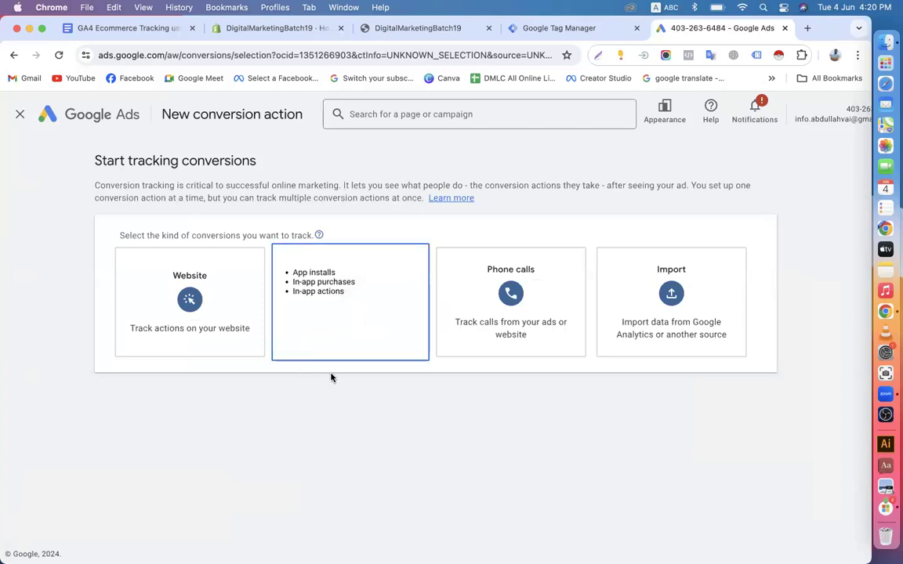
Choose Website, scan the pasted digitalmarketingbatch19.myshopify.com domain, and add a conversion action manually
{"action": "left_click", "coordinate": [201, 318]}
{"action": "left_click", "coordinate": [175, 299]}
{"action": "key", "text": "super+v"}
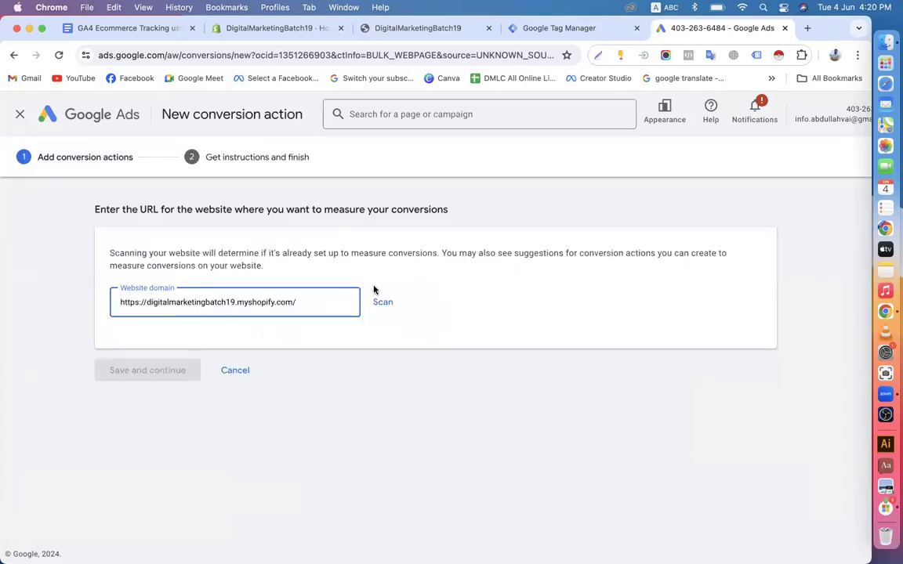
{"action": "left_click", "coordinate": [383, 302]}
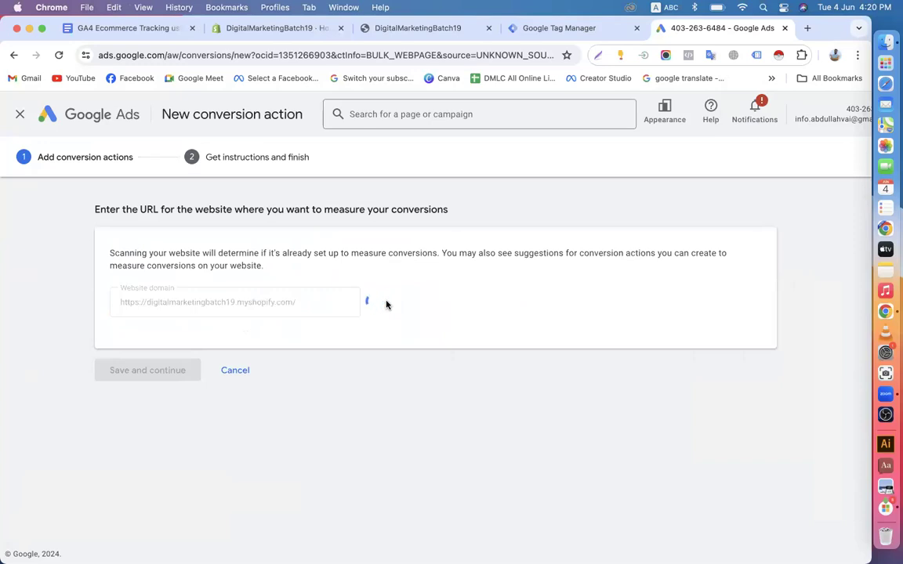
{"action": "scroll", "coordinate": [387, 304], "scroll_direction": "down", "scroll_amount": 5}
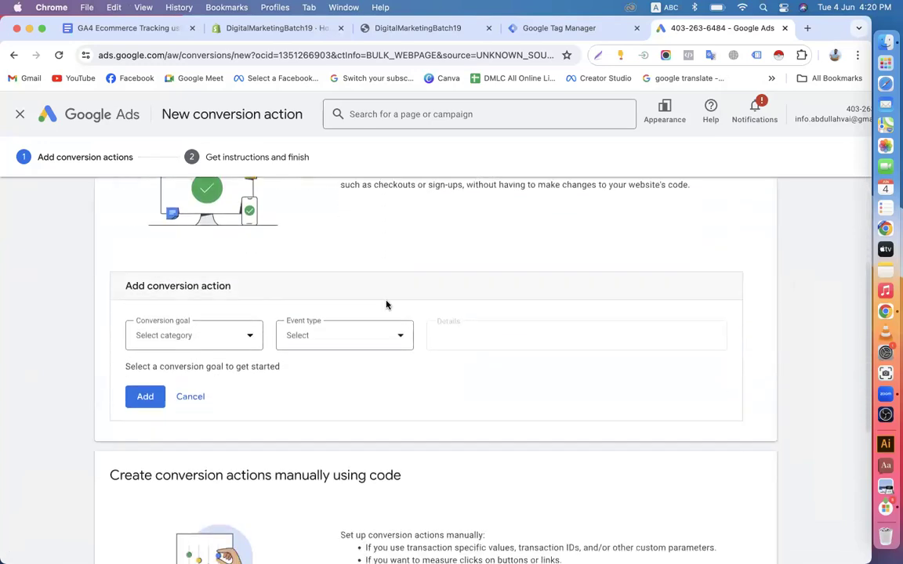
{"action": "scroll", "coordinate": [192, 377], "scroll_direction": "down", "scroll_amount": 4}
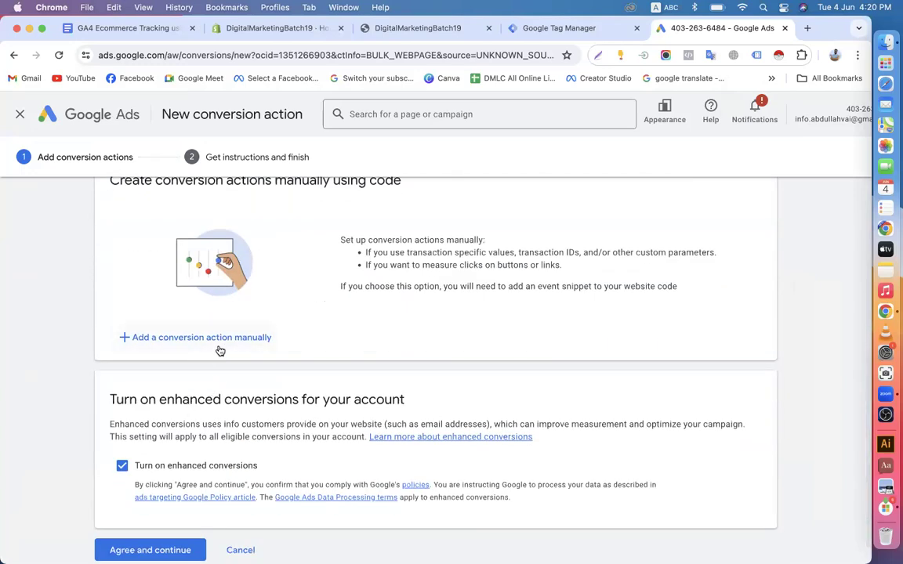
{"action": "scroll", "coordinate": [220, 351], "scroll_direction": "down", "scroll_amount": 1}
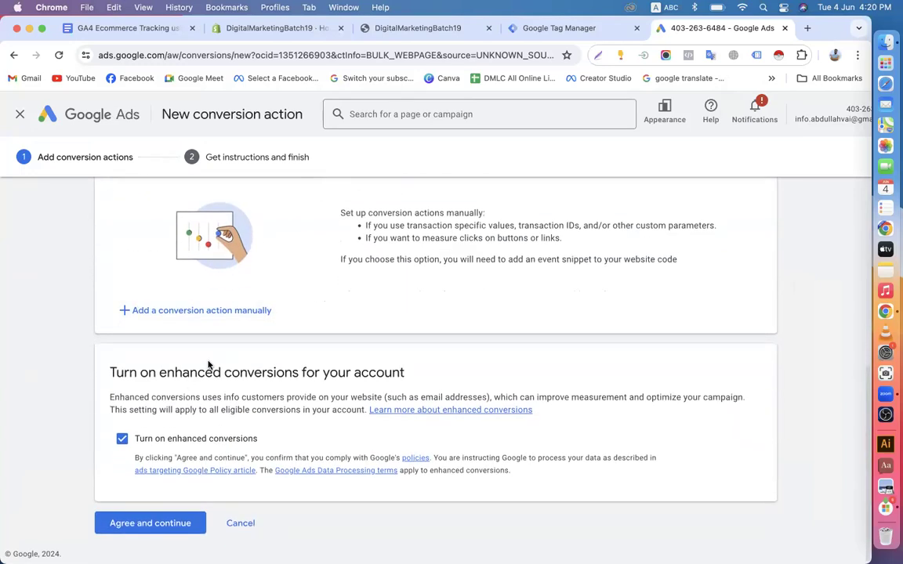
{"action": "left_click", "coordinate": [228, 321]}
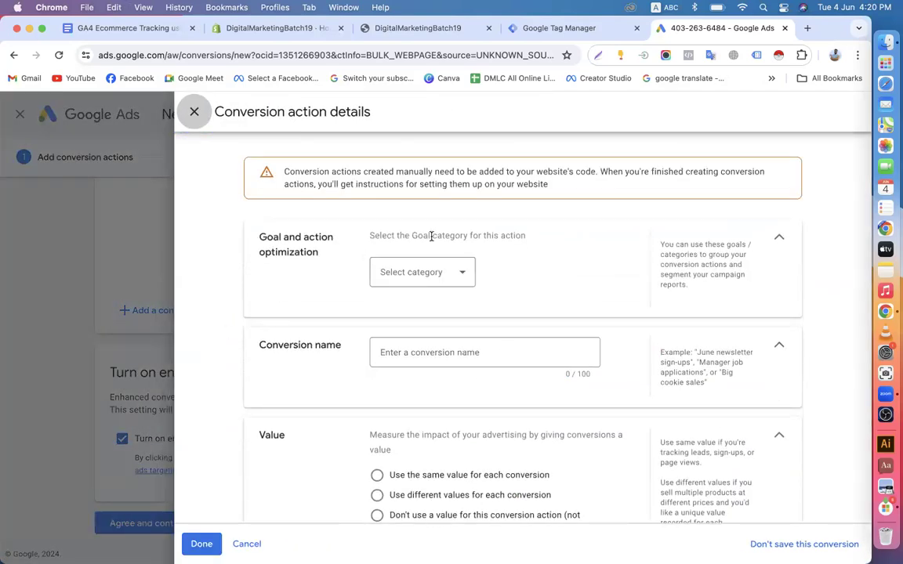
Create a Purchase-category conversion named Purchase with different values per conversion, defaulting to 1 US dollar
{"action": "left_click", "coordinate": [451, 277]}
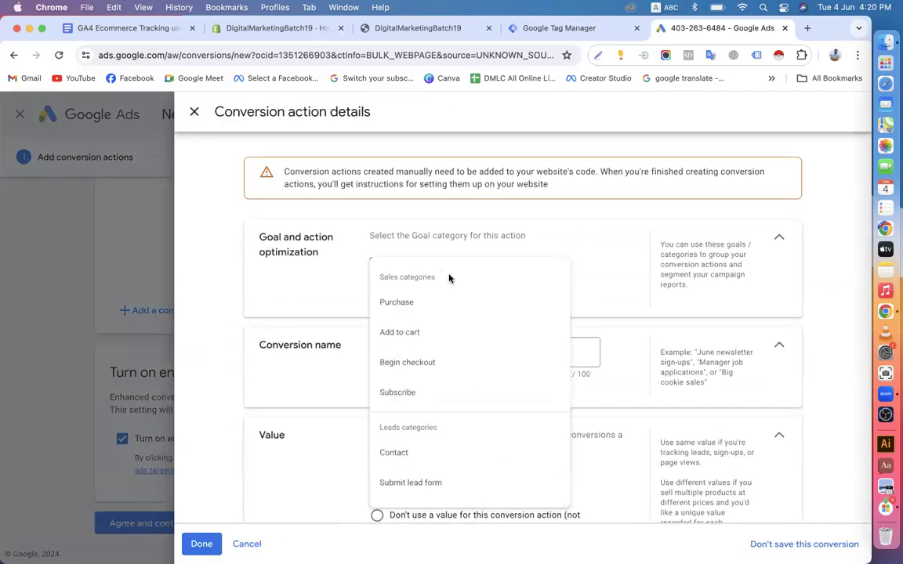
{"action": "left_click", "coordinate": [419, 304]}
{"action": "left_click", "coordinate": [407, 396]}
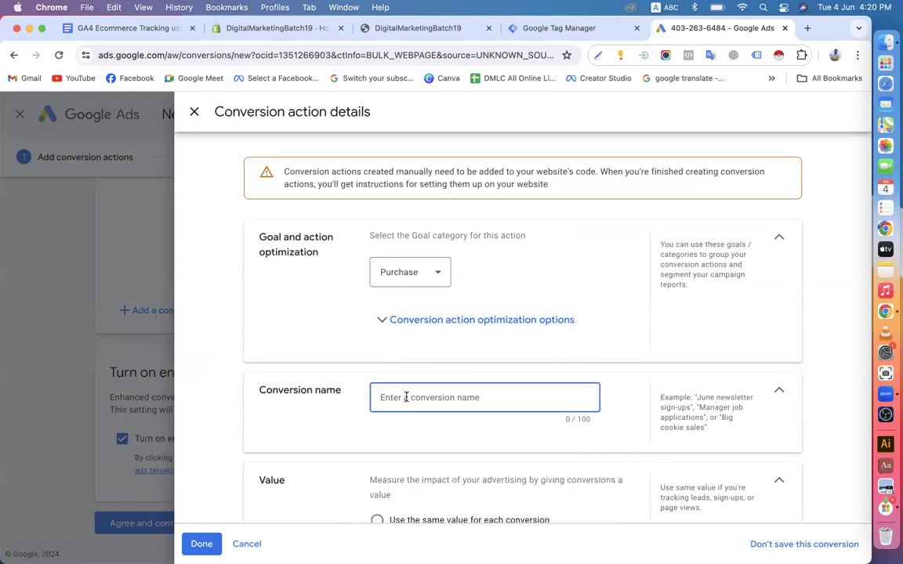
{"action": "type", "text": "Purchase"}
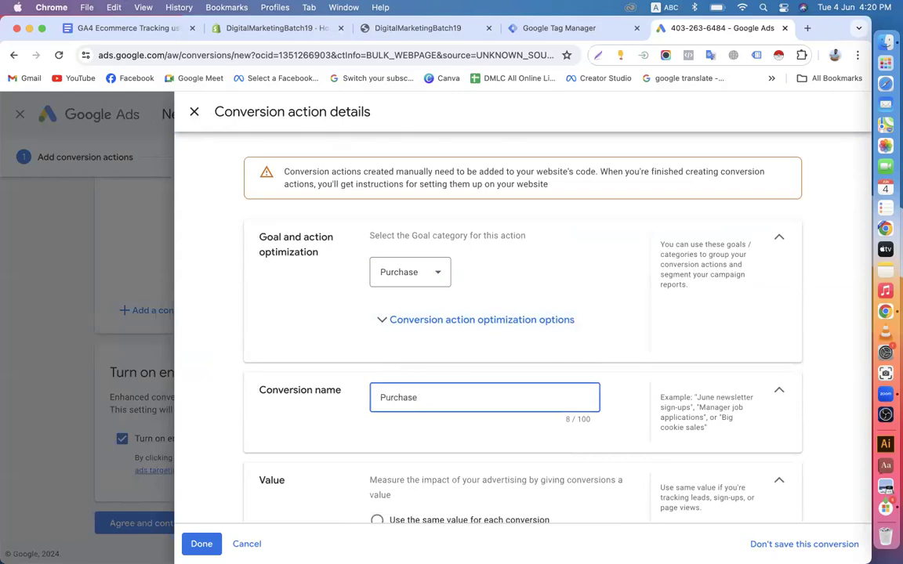
{"action": "scroll", "coordinate": [368, 329], "scroll_direction": "down", "scroll_amount": 5}
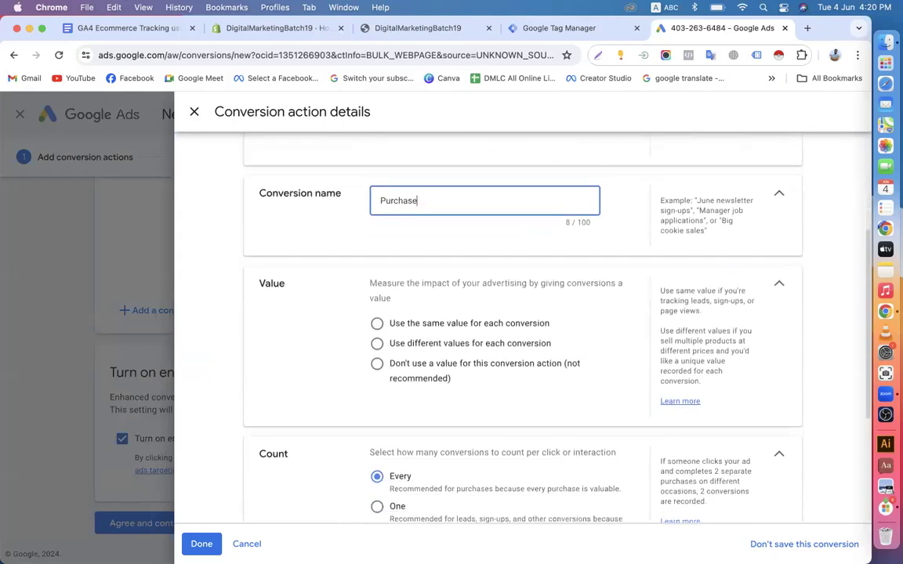
{"action": "left_click", "coordinate": [380, 316]}
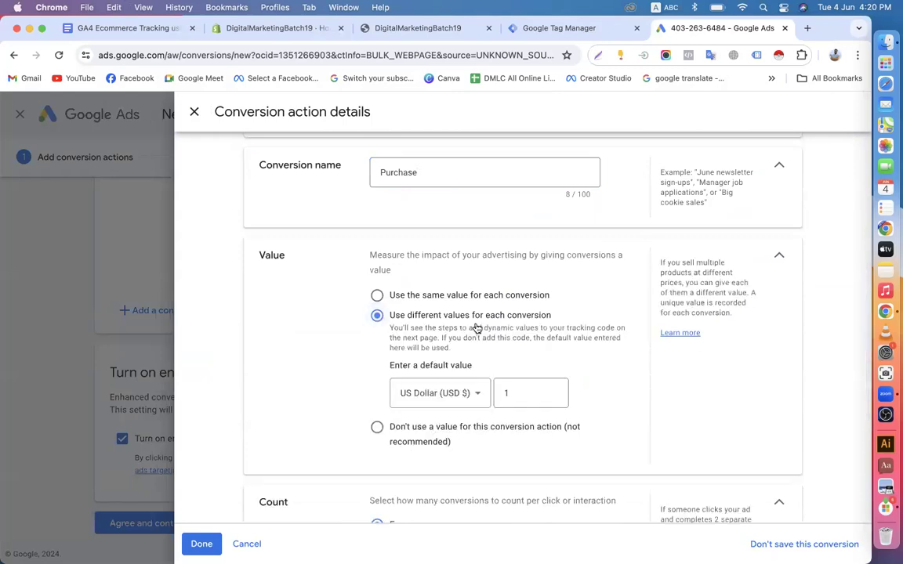
{"action": "scroll", "coordinate": [523, 328], "scroll_direction": "down", "scroll_amount": 4}
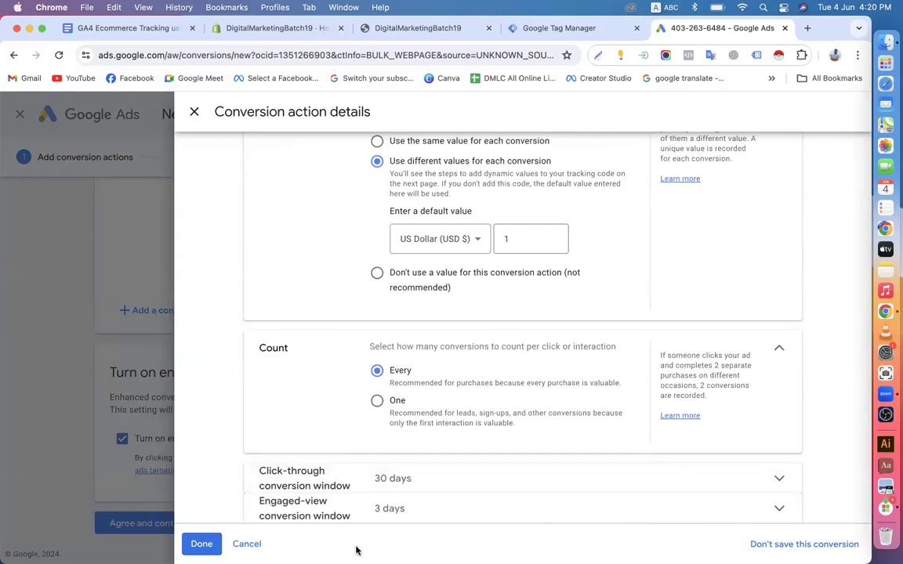
{"action": "scroll", "coordinate": [401, 389], "scroll_direction": "down", "scroll_amount": 3}
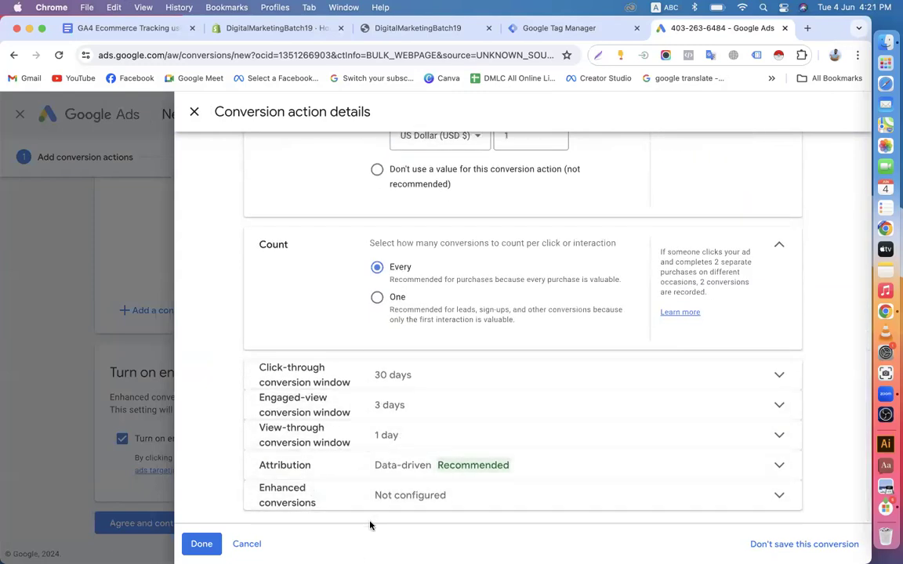
{"action": "left_click", "coordinate": [201, 544]}
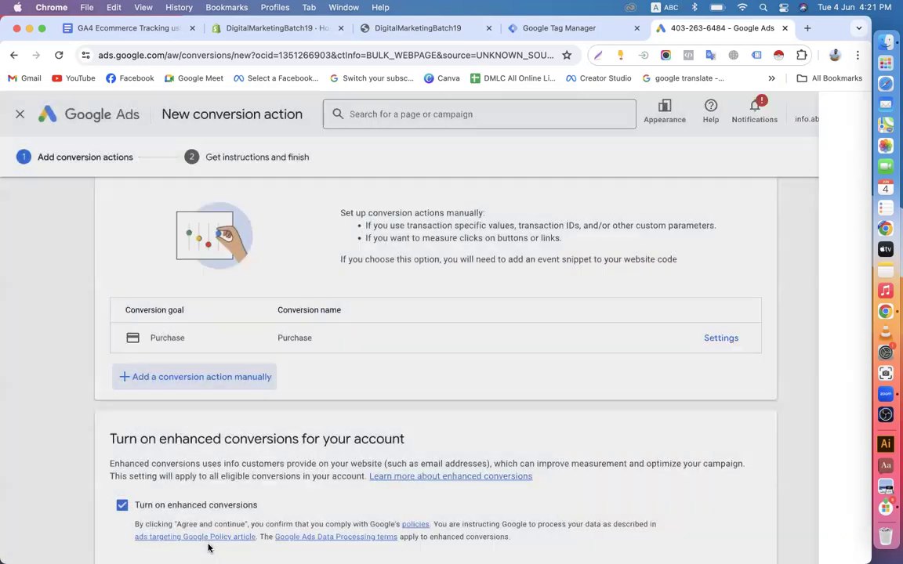
Accept the enhanced conversions terms and show the Tag Manager instructions with the conversion ID and Purchase label
{"action": "scroll", "coordinate": [240, 501], "scroll_direction": "down", "scroll_amount": 1}
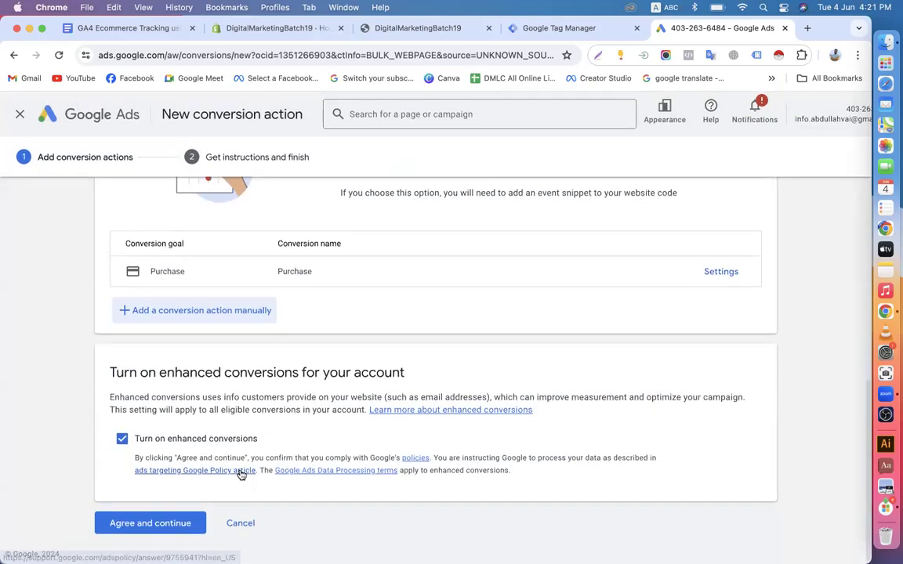
{"action": "left_click", "coordinate": [173, 523]}
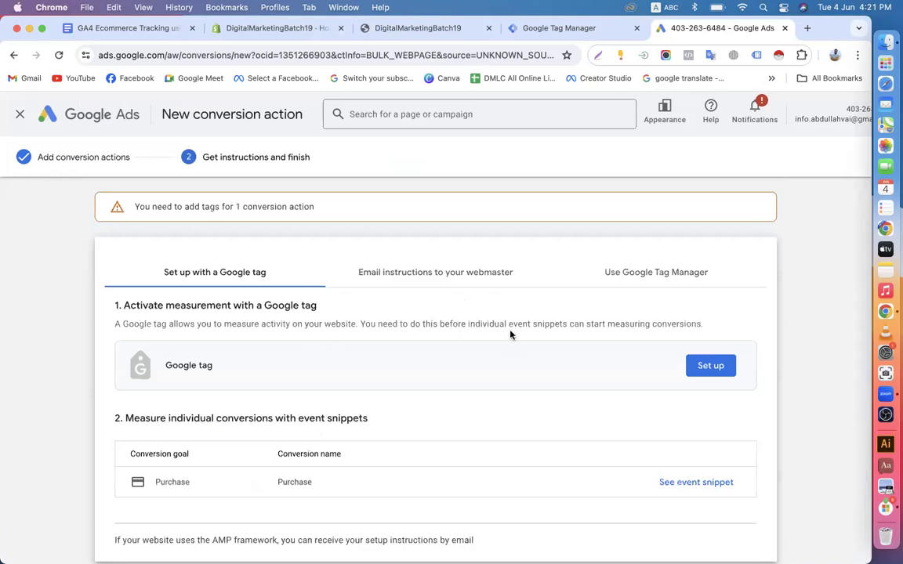
{"action": "left_click", "coordinate": [651, 283]}
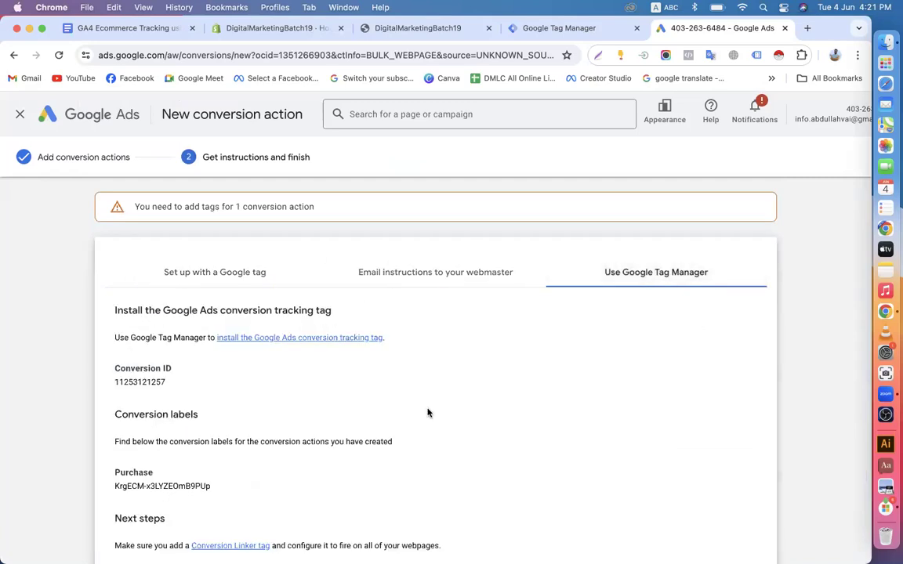
{"action": "scroll", "coordinate": [428, 413], "scroll_direction": "down", "scroll_amount": 3}
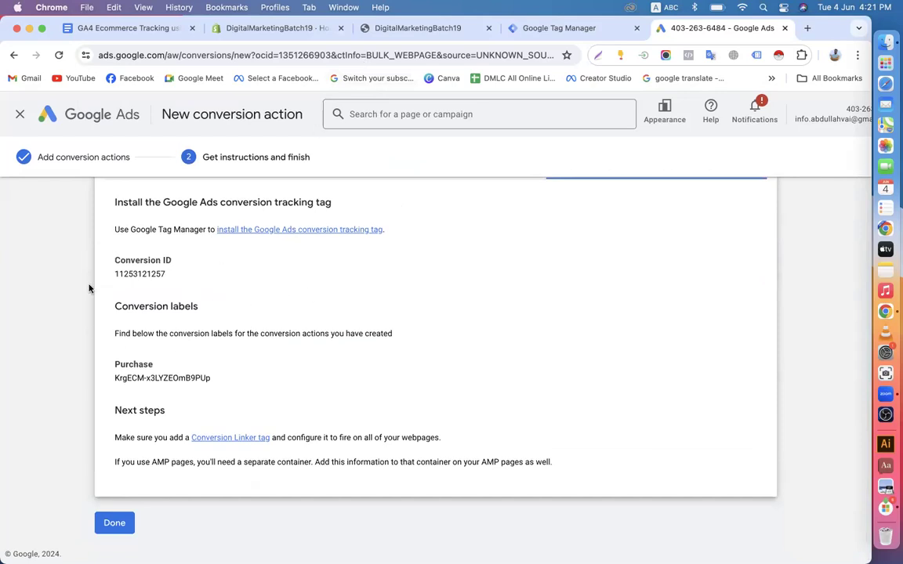
{"action": "left_click_drag", "start_coordinate": [112, 278], "coordinate": [179, 281]}
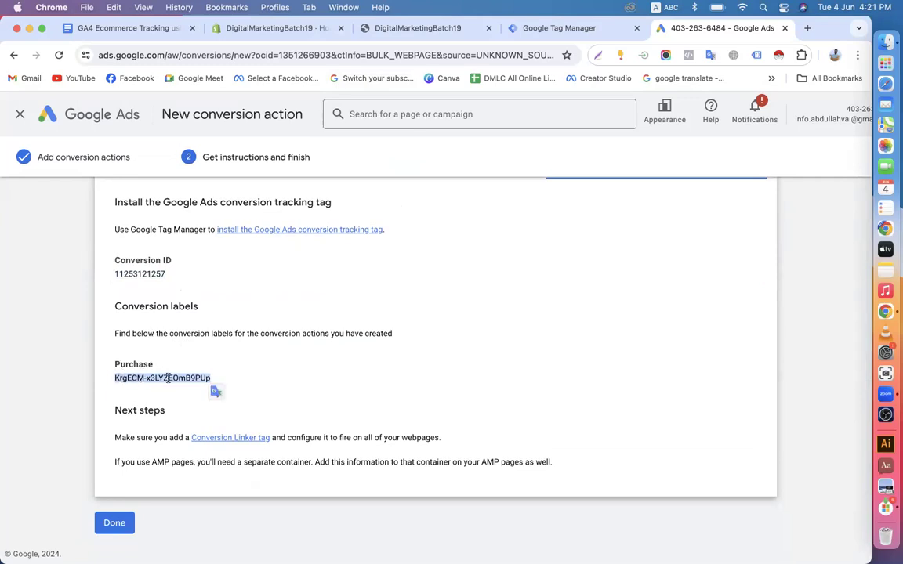
{"action": "left_click", "coordinate": [284, 369]}
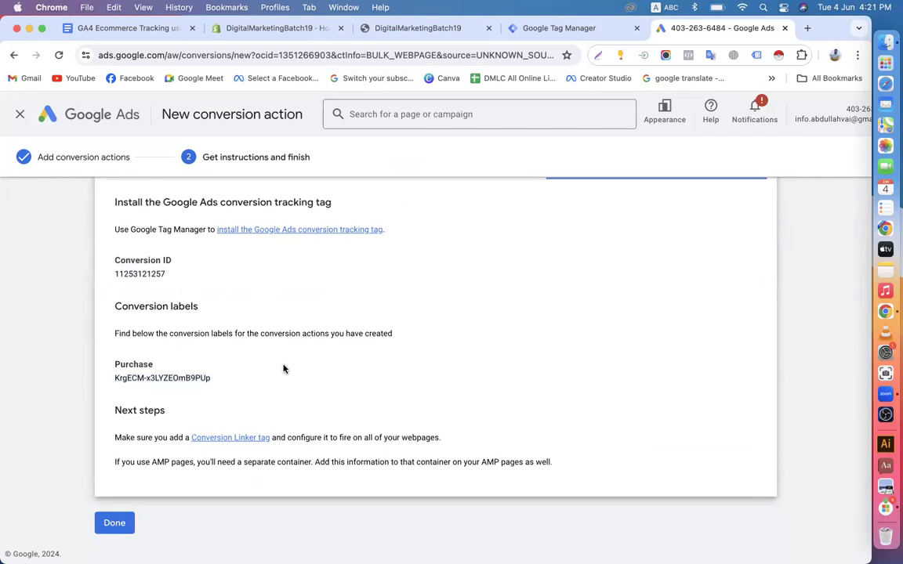
Browse the container's Triggers, Variables and Tags, start a new user-defined variable, and go to the GA4 tracking doc
{"action": "left_click", "coordinate": [548, 28]}
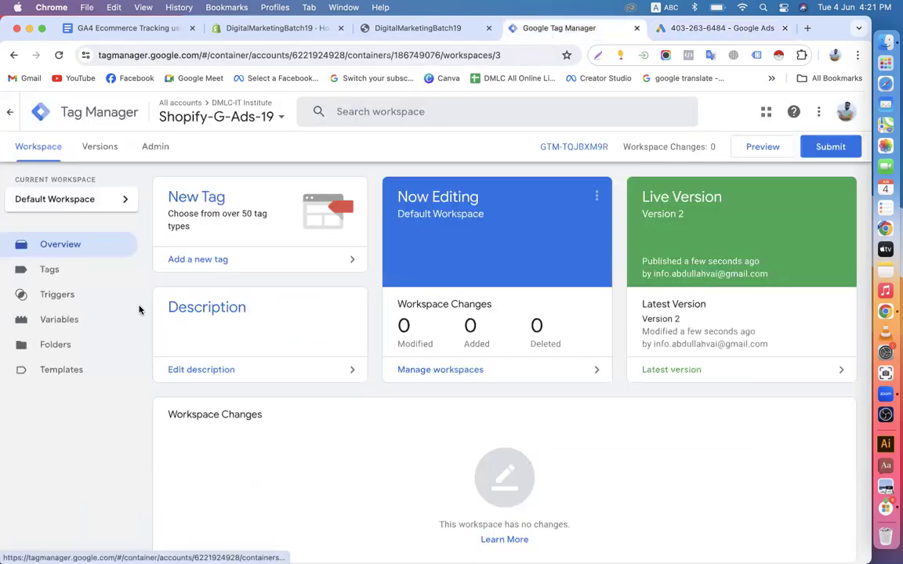
{"action": "left_click", "coordinate": [82, 301]}
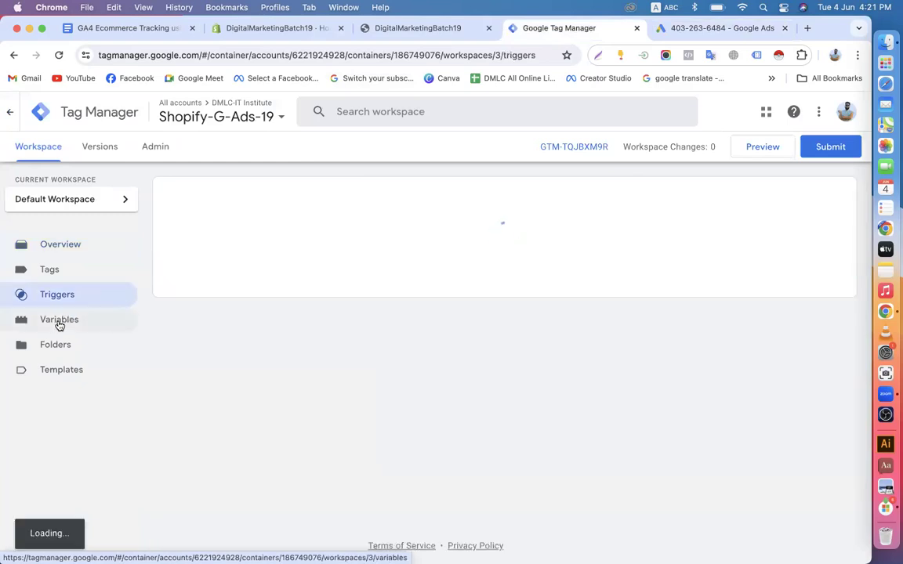
{"action": "left_click", "coordinate": [66, 319]}
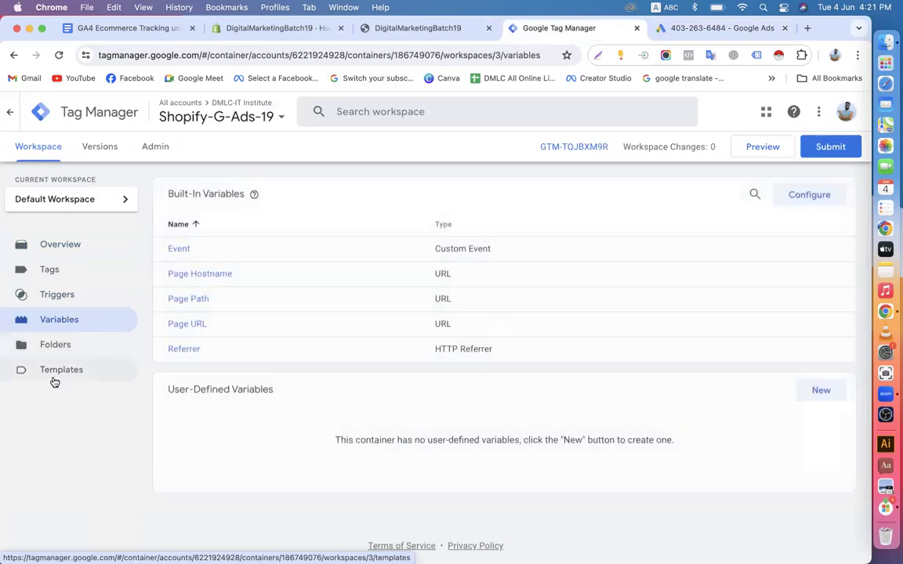
{"action": "left_click", "coordinate": [59, 272]}
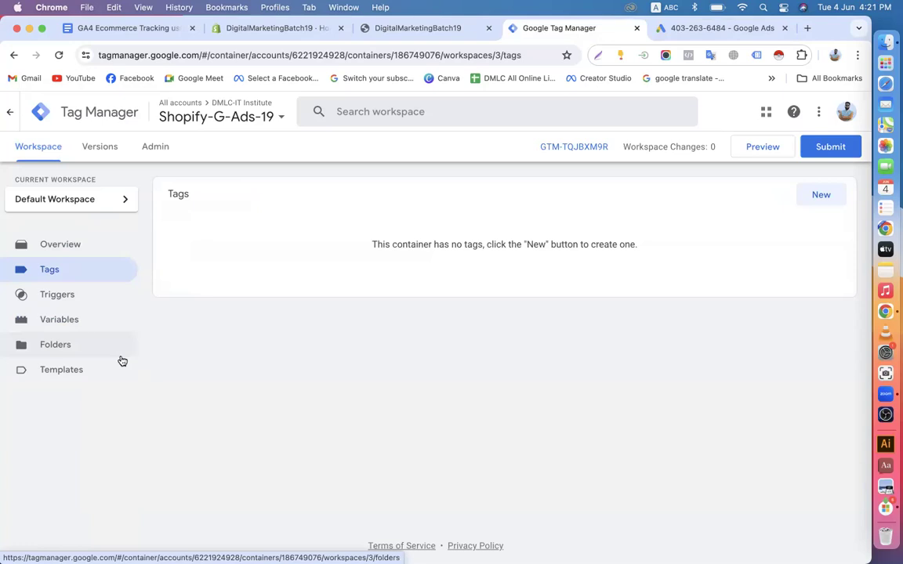
{"action": "left_click", "coordinate": [70, 319]}
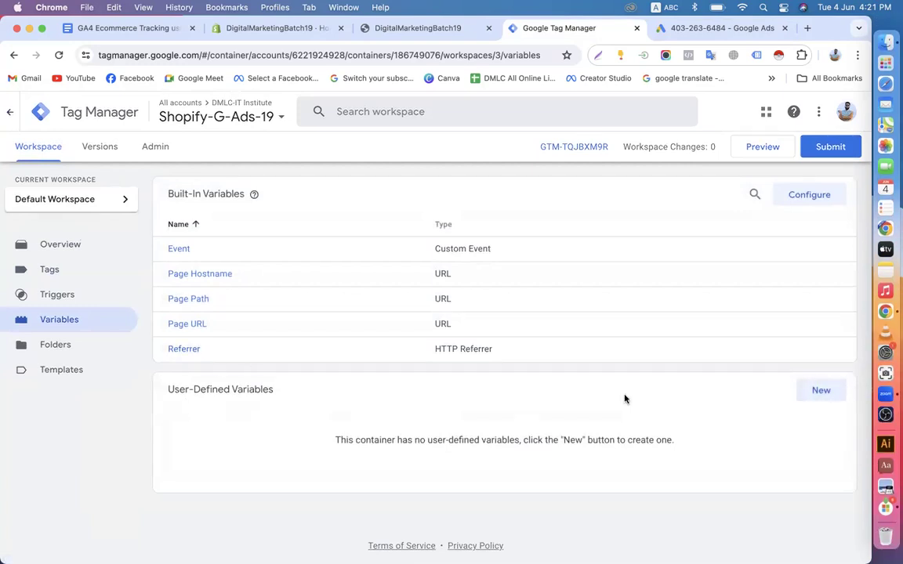
{"action": "left_click", "coordinate": [819, 390]}
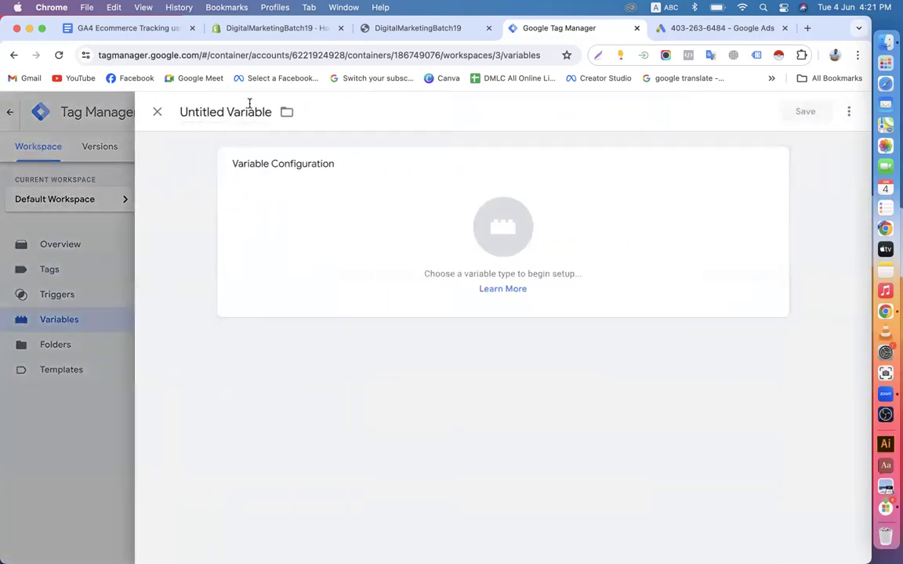
{"action": "left_click", "coordinate": [130, 29]}
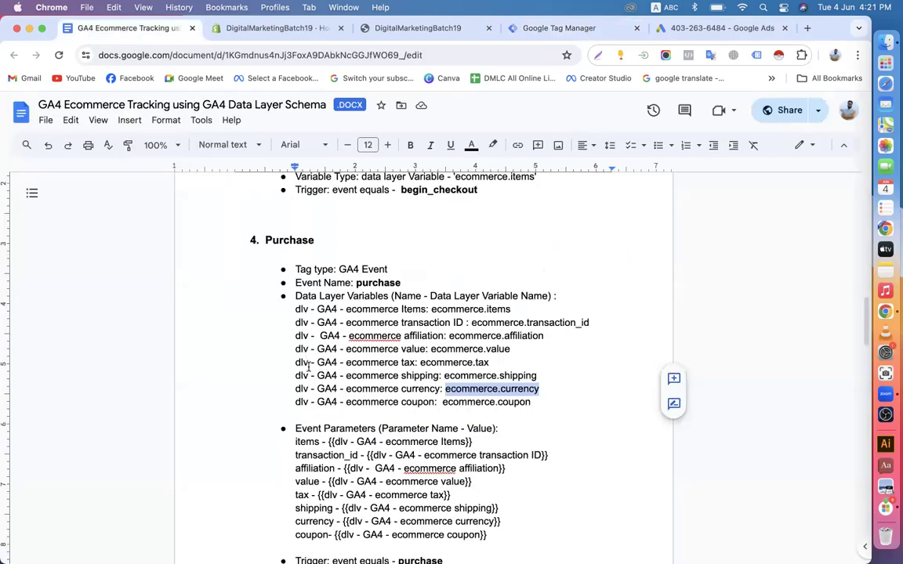
Copy 'dlv - GA4 - ecommerce transaction ID' from the Purchase section, then visit the Ads and Shopify tabs
{"action": "left_click_drag", "start_coordinate": [296, 323], "coordinate": [461, 324]}
{"action": "right_click", "coordinate": [445, 322]}
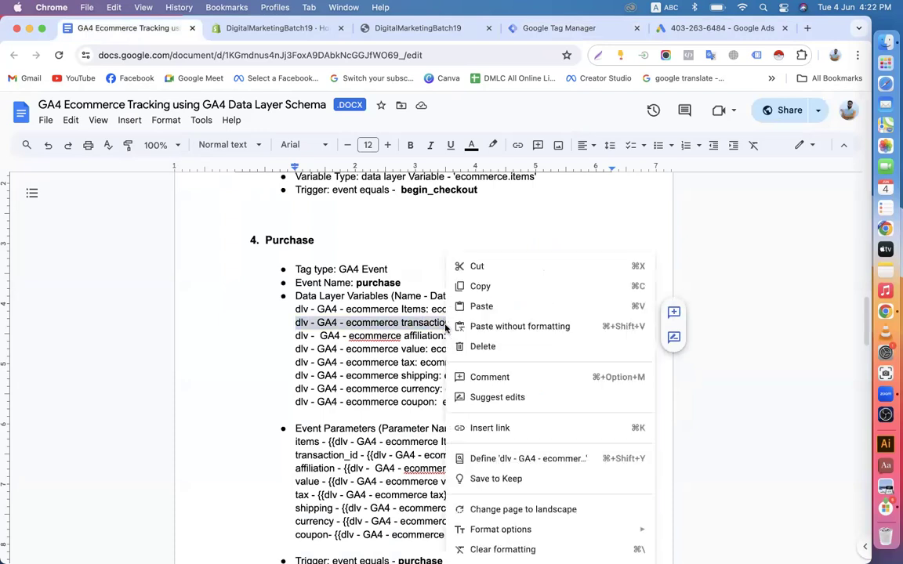
{"action": "left_click", "coordinate": [470, 282]}
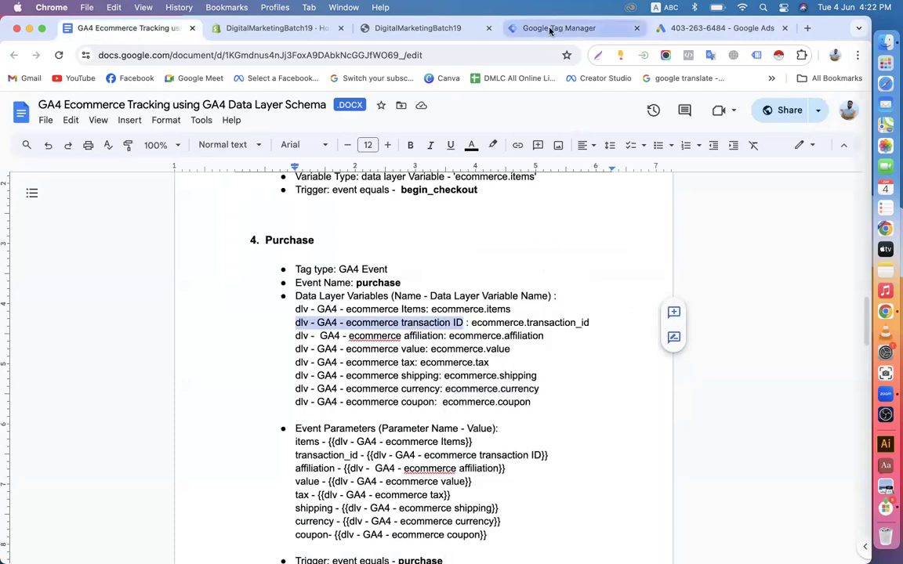
{"action": "left_click", "coordinate": [662, 29]}
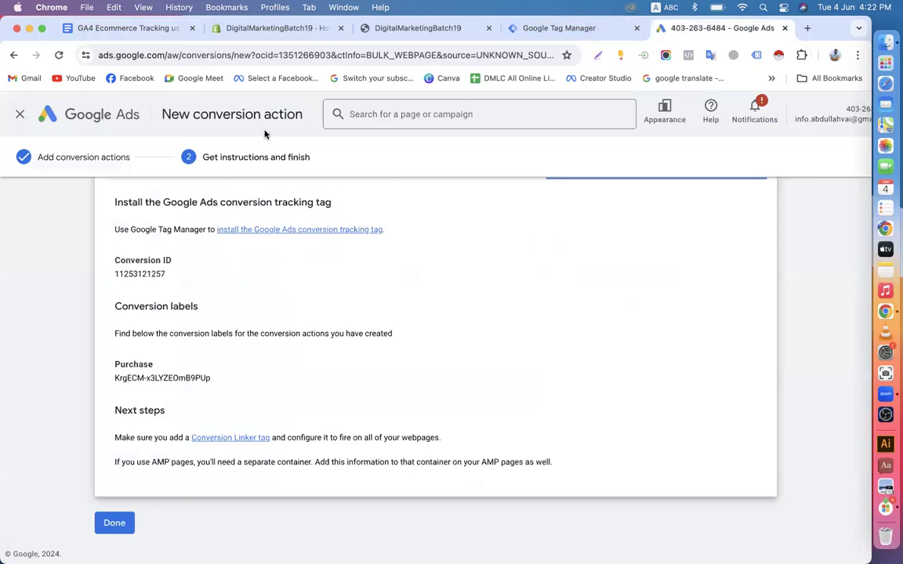
{"action": "left_click", "coordinate": [266, 36]}
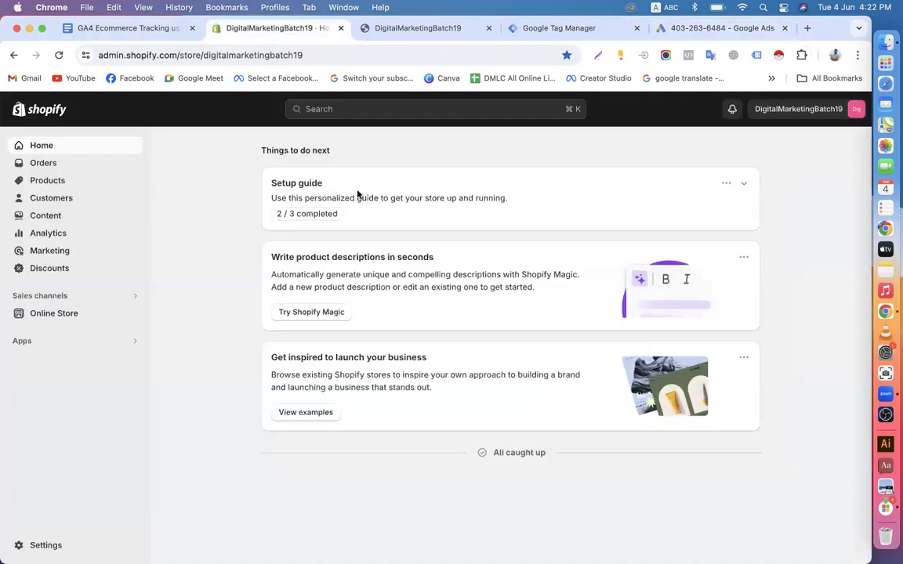
{"action": "left_click", "coordinate": [419, 29]}
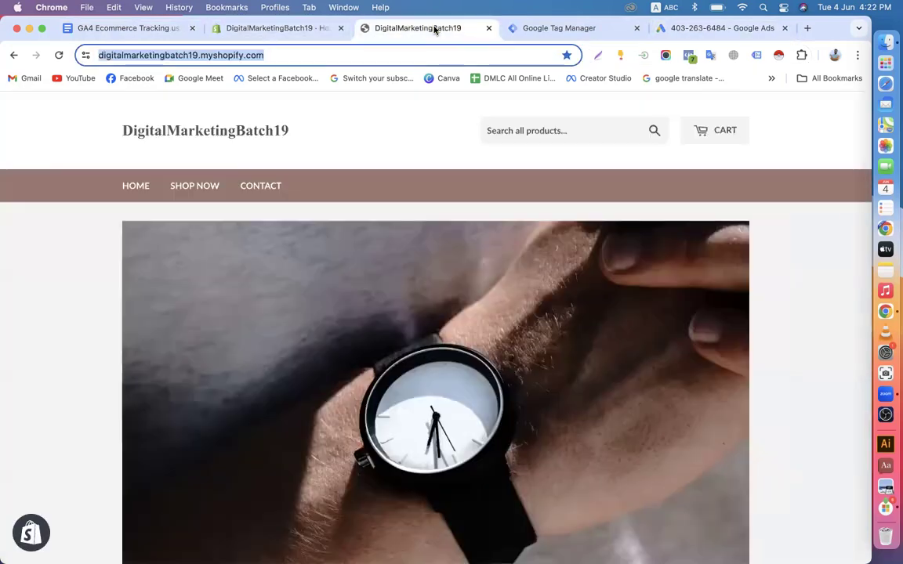
Title the untitled variable 'dlv - G-Ads - transaction ID Variable' from the pasted GA4 name
{"action": "left_click", "coordinate": [153, 27]}
{"action": "left_click", "coordinate": [570, 26]}
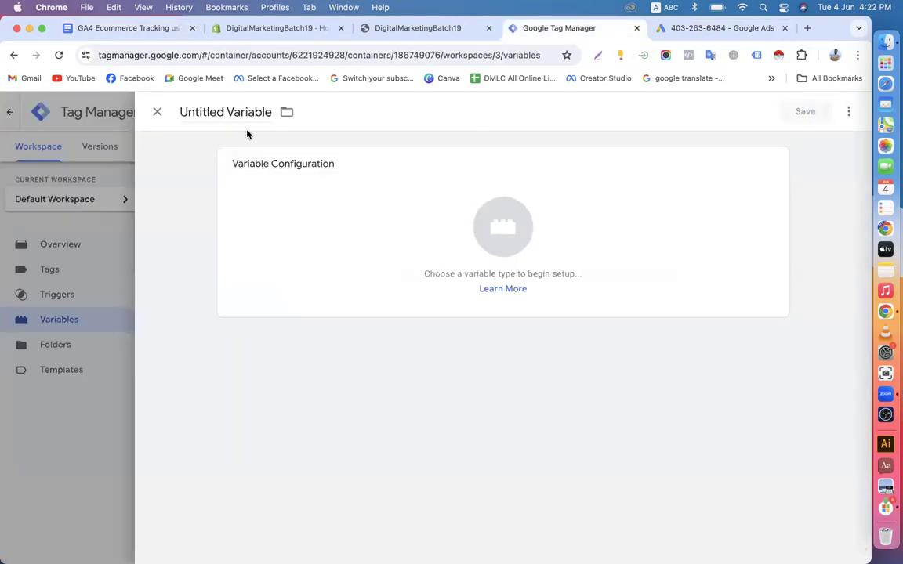
{"action": "double_click", "coordinate": [225, 113]}
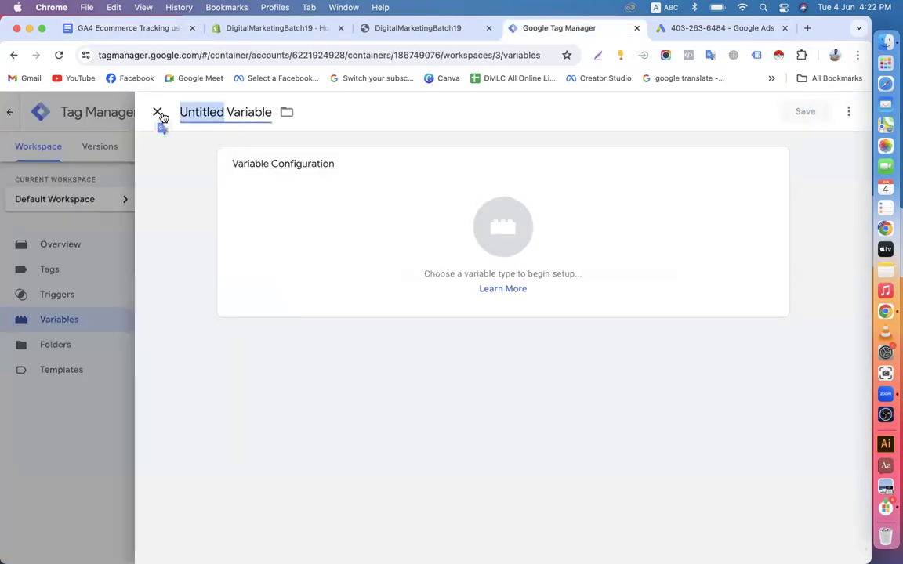
{"action": "key", "text": "super+v"}
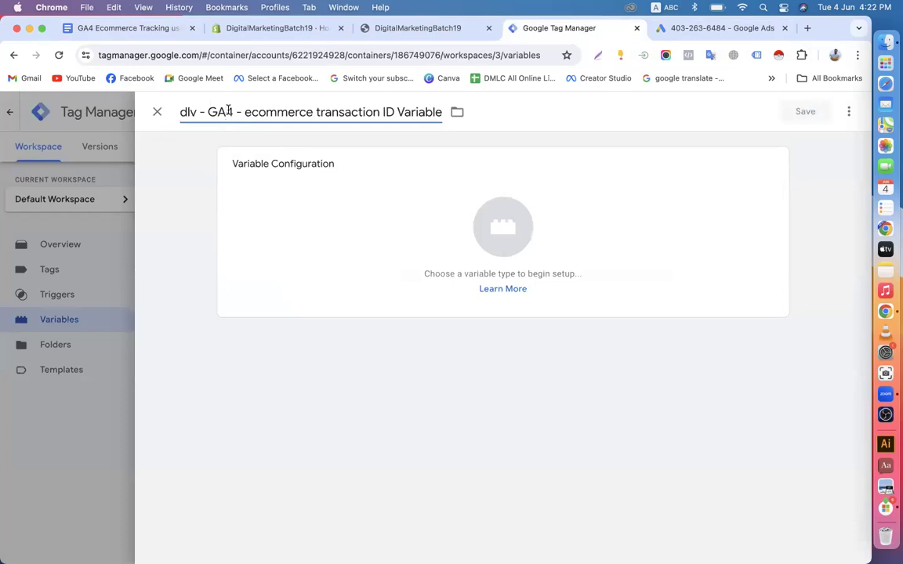
{"action": "key", "text": "BackSpace"}
{"action": "key", "text": "BackSpace"}
{"action": "type", "text": "-Ads"}
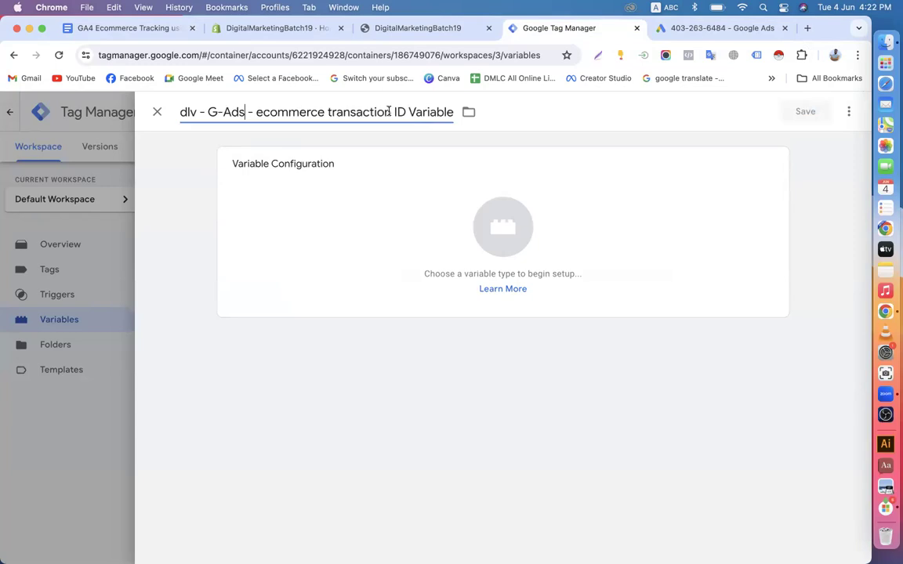
{"action": "left_click_drag", "start_coordinate": [325, 111], "coordinate": [256, 95]}
{"action": "key", "text": "BackSpace"}
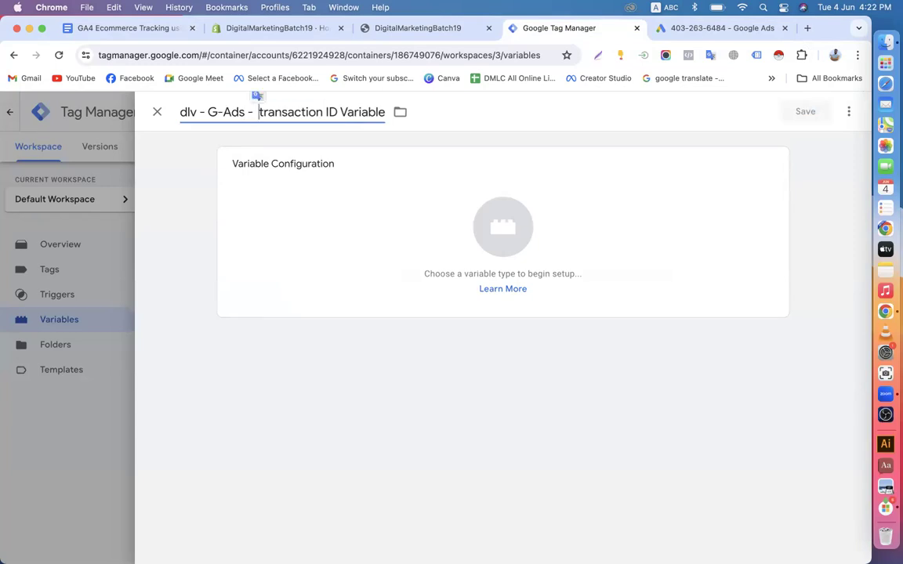
{"action": "key", "text": "BackSpace"}
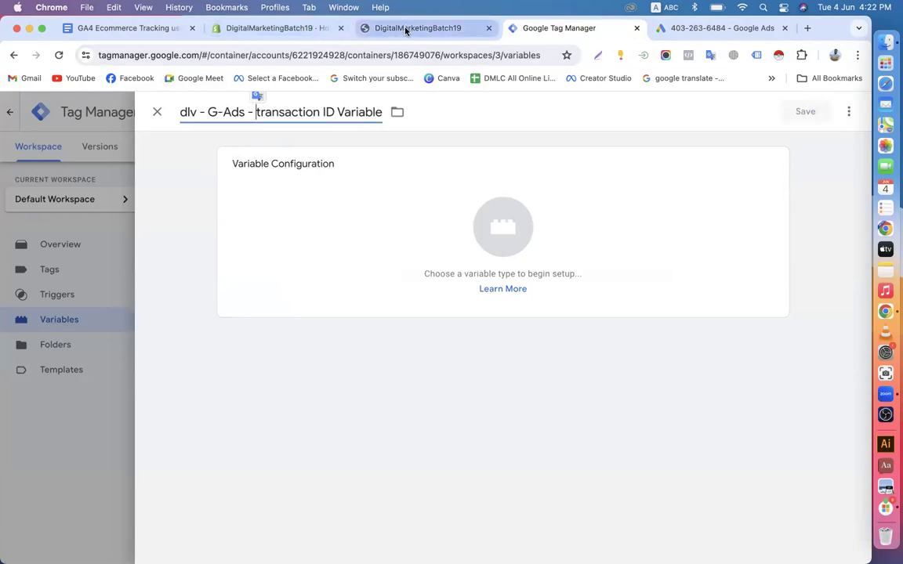
Copy ecommerce.transaction_id from the Purchase list in the GA4 tracking document
{"action": "left_click", "coordinate": [129, 29]}
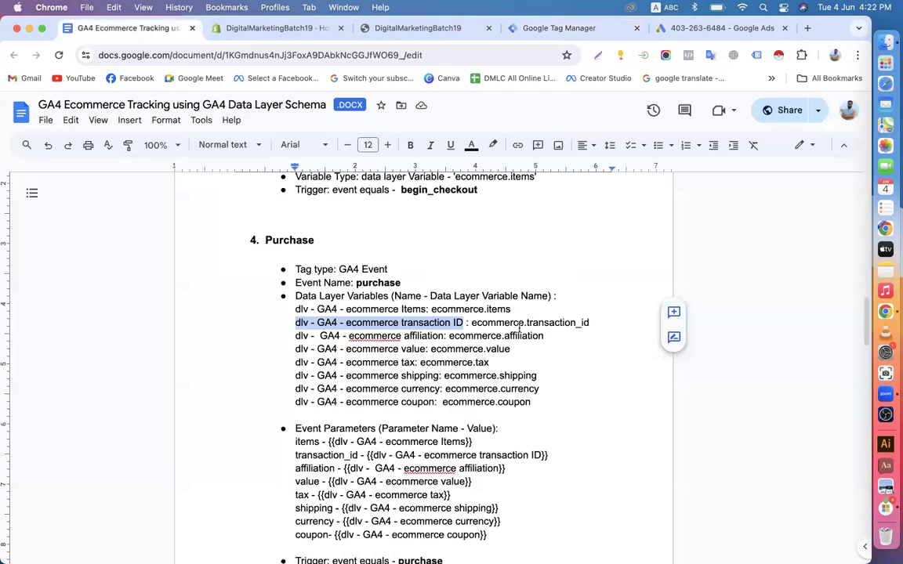
{"action": "left_click_drag", "start_coordinate": [471, 322], "coordinate": [592, 319]}
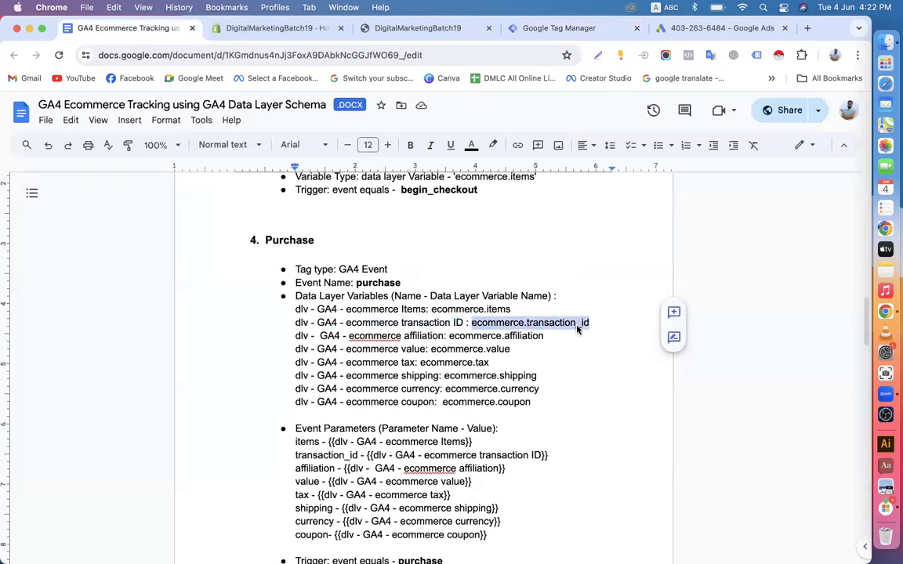
{"action": "right_click", "coordinate": [577, 330]}
{"action": "left_click", "coordinate": [591, 286]}
{"action": "left_click", "coordinate": [695, 26]}
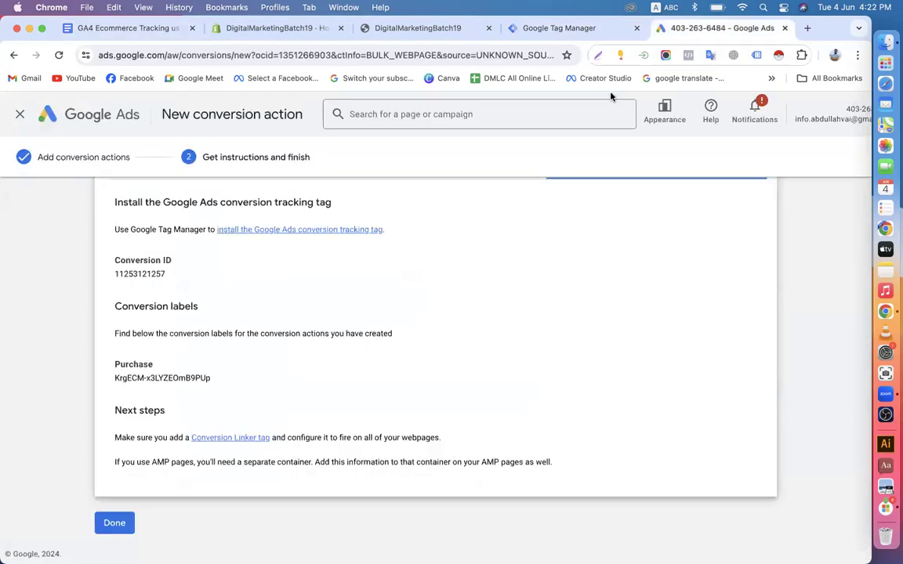
{"action": "left_click", "coordinate": [278, 30]}
{"action": "left_click", "coordinate": [548, 28]}
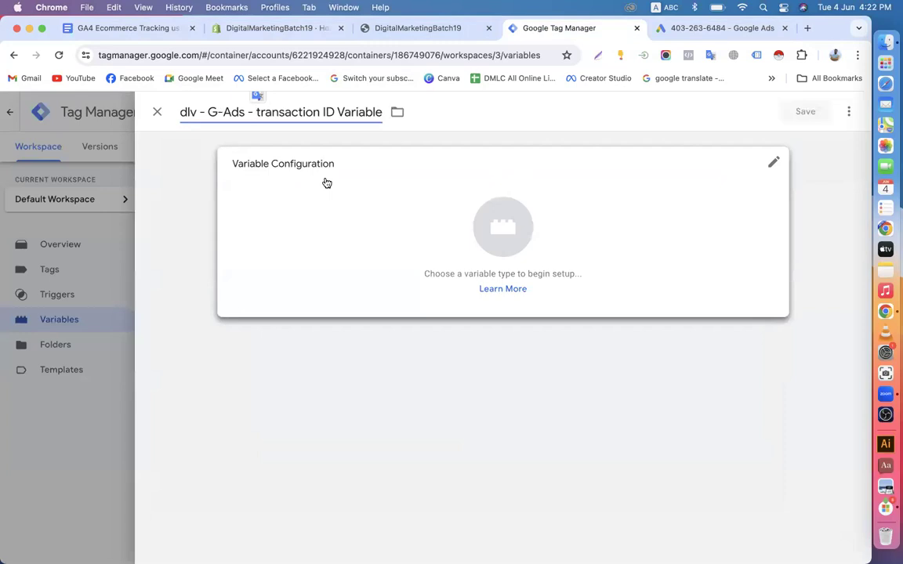
Make it a Data Layer Variable reading ecommerce.transaction_id and save it
{"action": "left_click", "coordinate": [373, 231]}
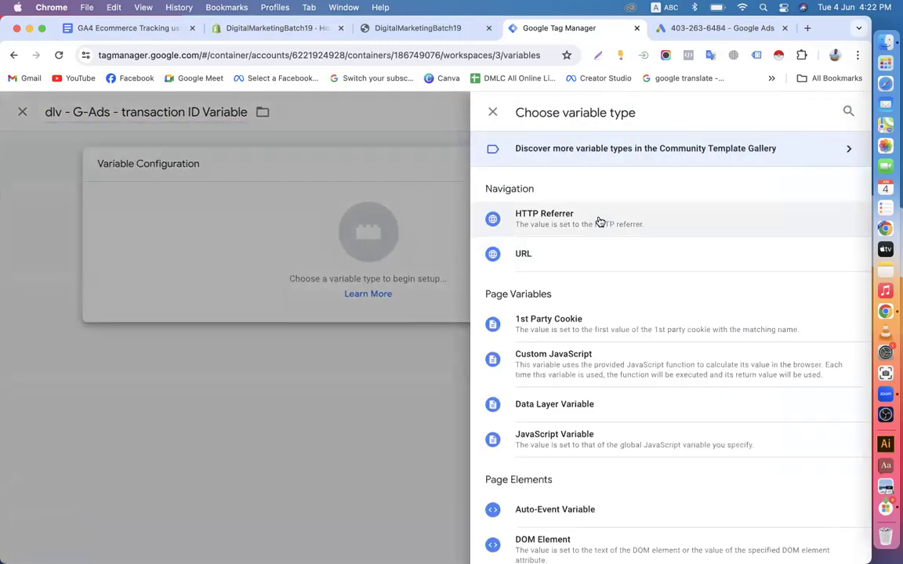
{"action": "scroll", "coordinate": [580, 376], "scroll_direction": "down", "scroll_amount": 3}
{"action": "left_click", "coordinate": [575, 309]}
{"action": "left_click", "coordinate": [284, 292]}
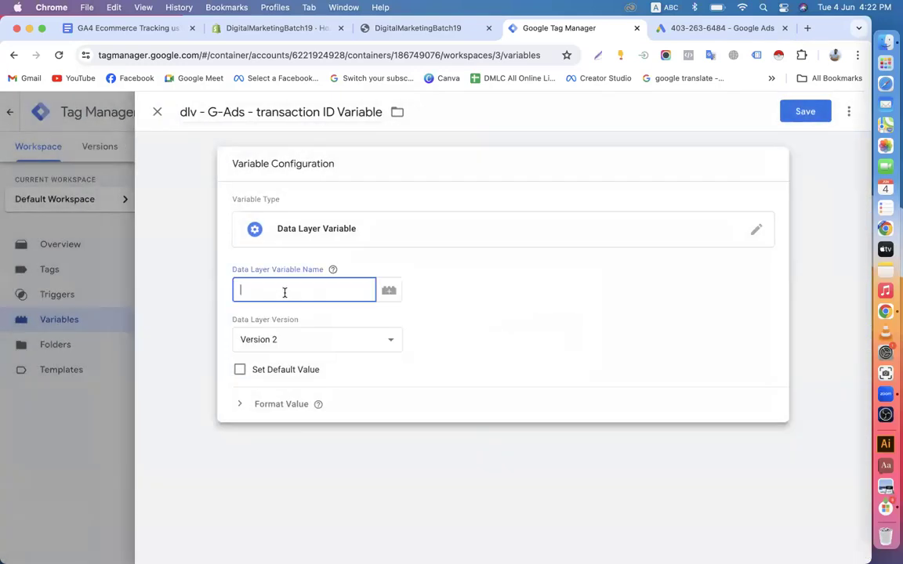
{"action": "key", "text": "super+v"}
{"action": "left_click", "coordinate": [798, 115]}
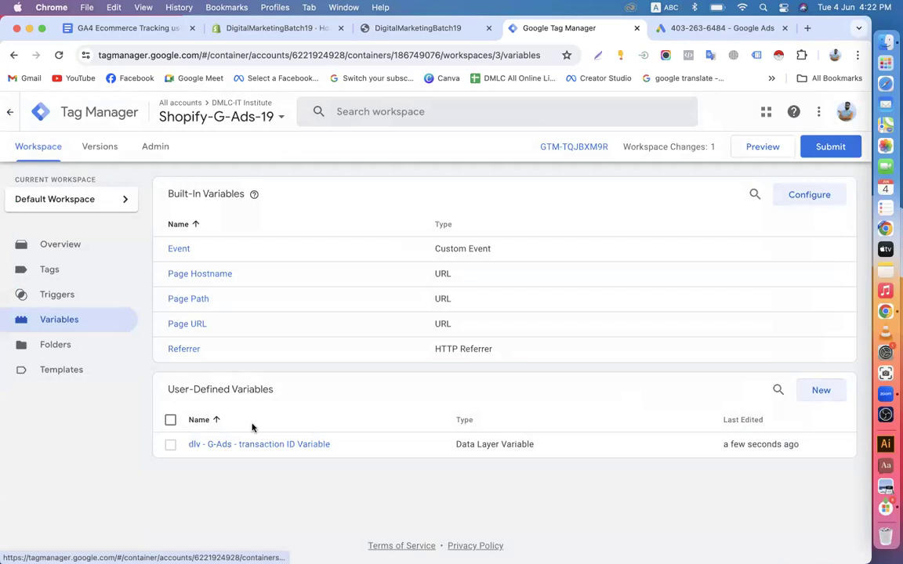
{"action": "left_click", "coordinate": [63, 288]}
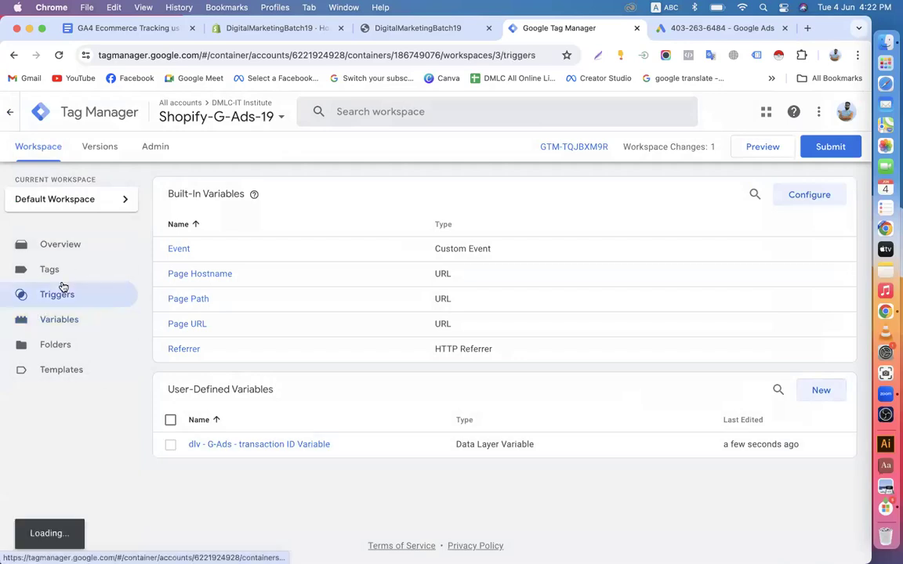
Create a new tag named G-Ads-Conversion Tracking-Purchase-Tag
{"action": "left_click", "coordinate": [62, 272]}
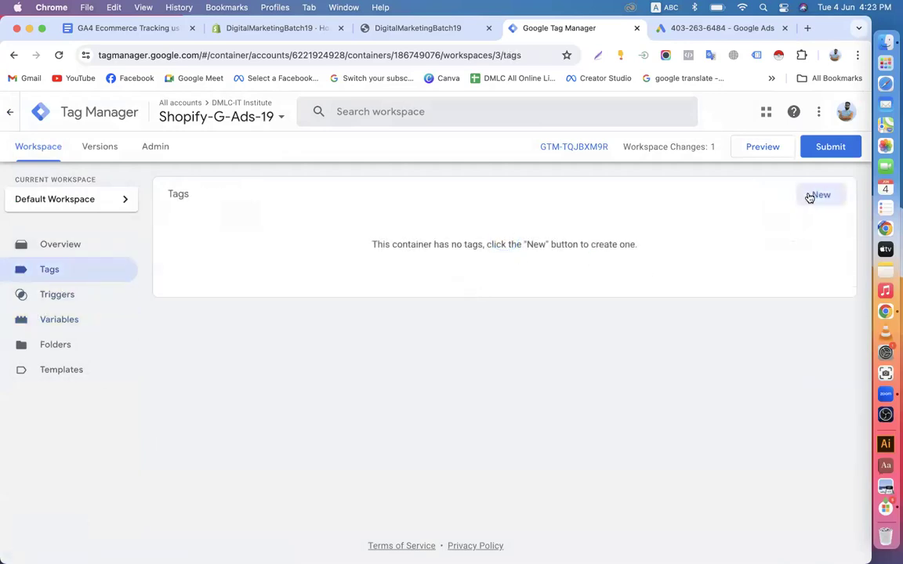
{"action": "left_click", "coordinate": [815, 195]}
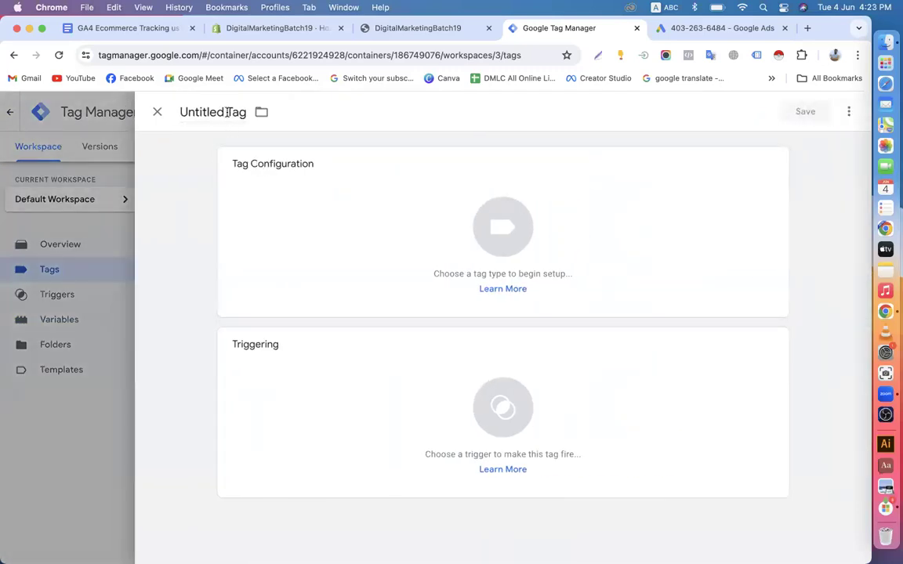
{"action": "left_click_drag", "start_coordinate": [224, 113], "coordinate": [166, 115]}
{"action": "type", "text": "G"}
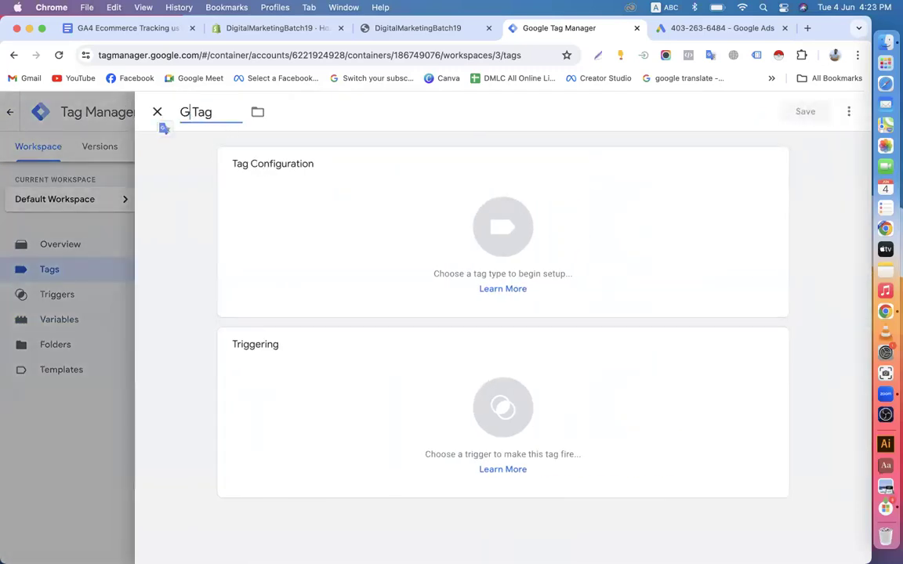
{"action": "type", "text": "-Ads"}
{"action": "key", "text": "Delete"}
{"action": "type", "text": "-C"}
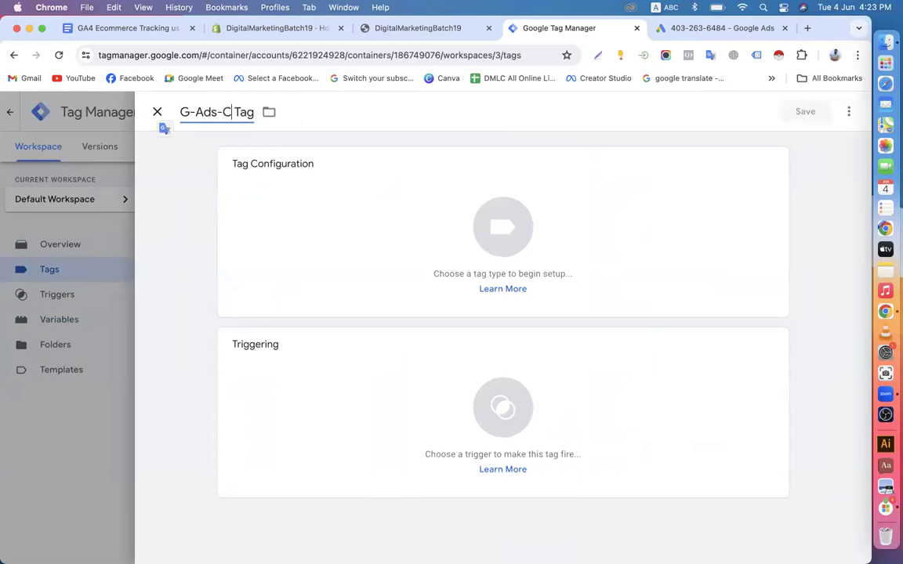
{"action": "type", "text": "onversion"}
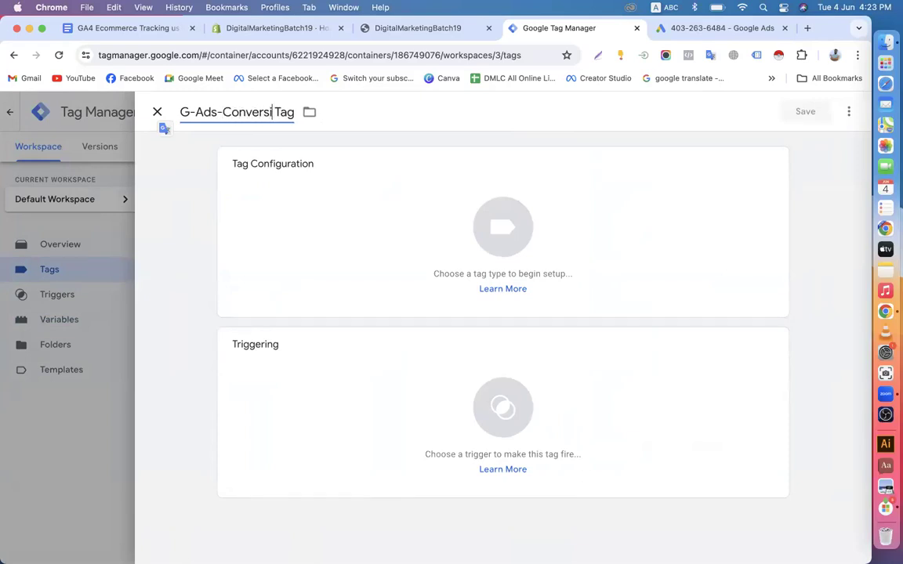
{"action": "type", "text": " Tracking"}
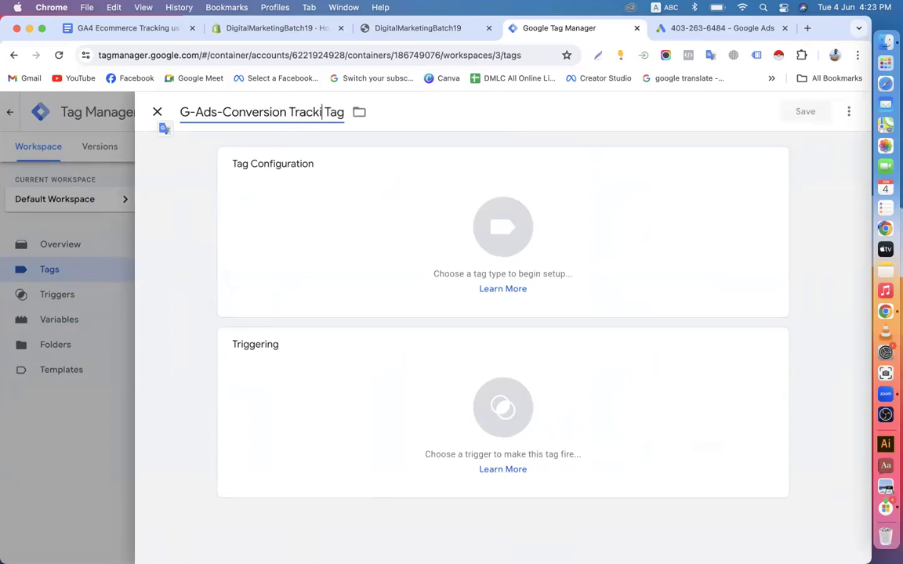
{"action": "type", "text": "-"}
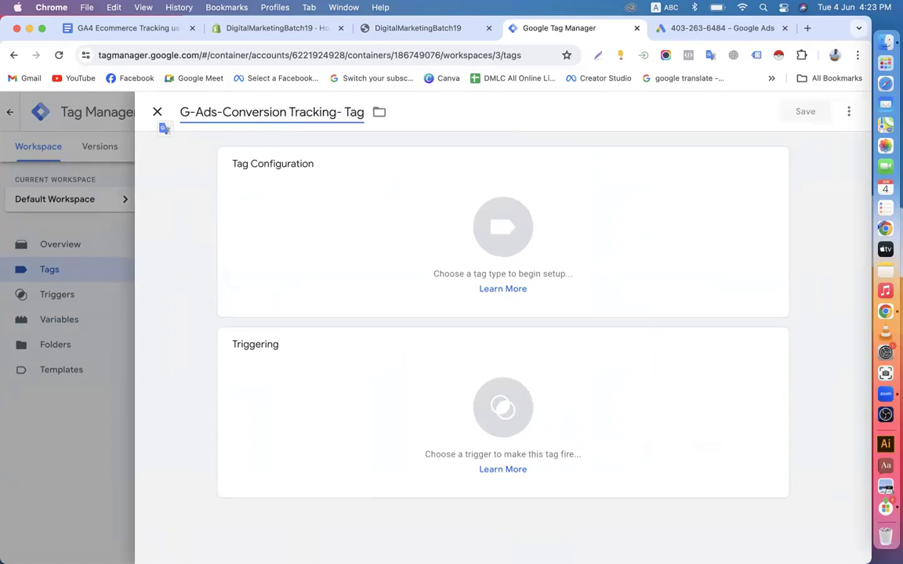
{"action": "type", "text": "Purchas"}
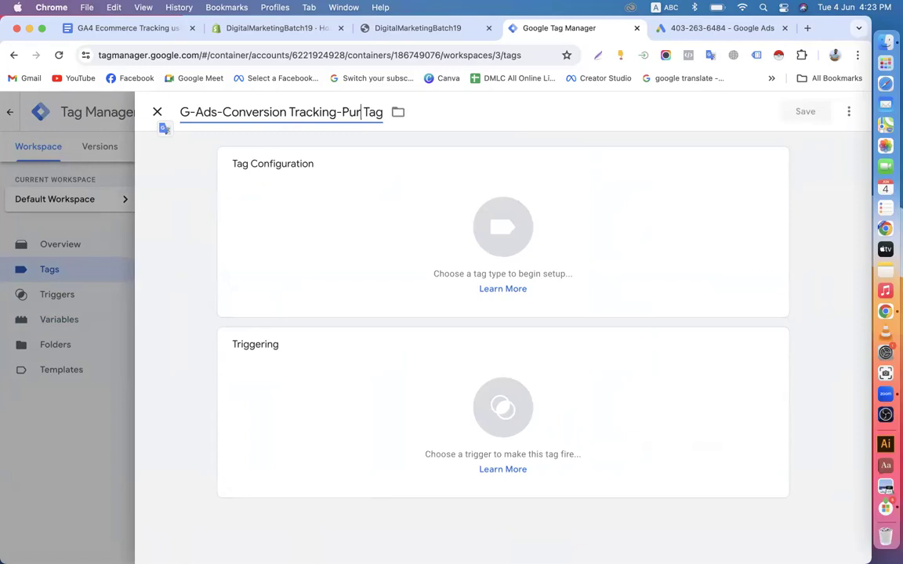
{"action": "type", "text": "e"}
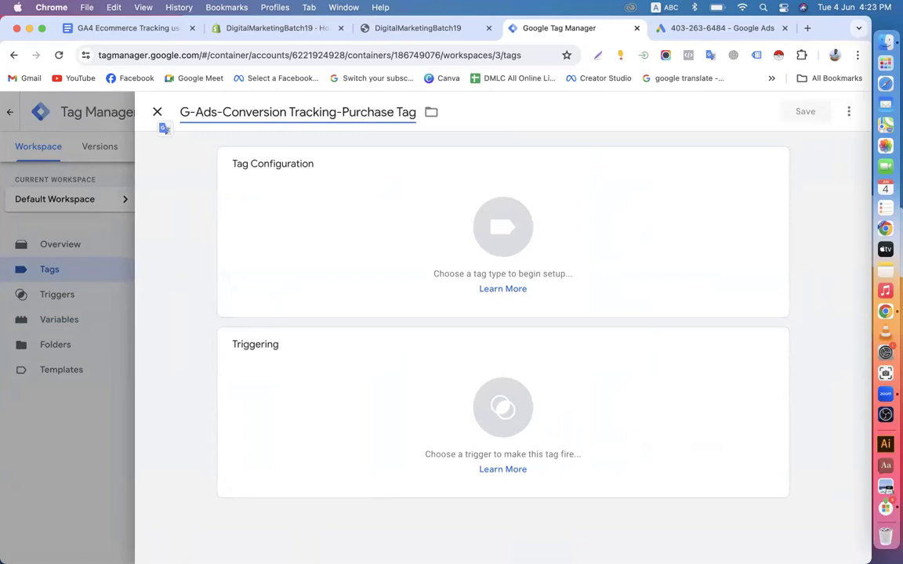
{"action": "key", "text": "BackSpace"}
{"action": "type", "text": "-"}
Set its tag type to Google Ads Conversion Tracking, found by searching 'co'
{"action": "left_click", "coordinate": [271, 241]}
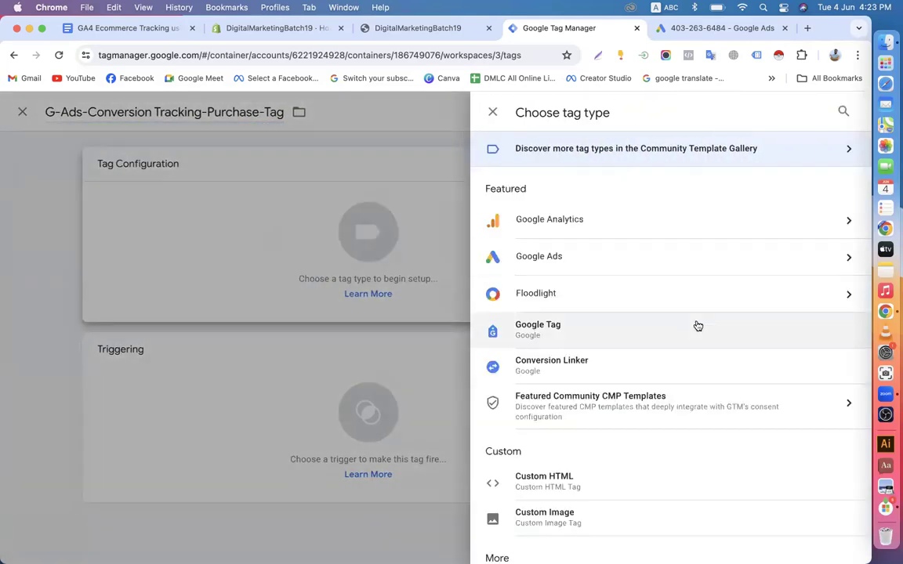
{"action": "left_click", "coordinate": [841, 111]}
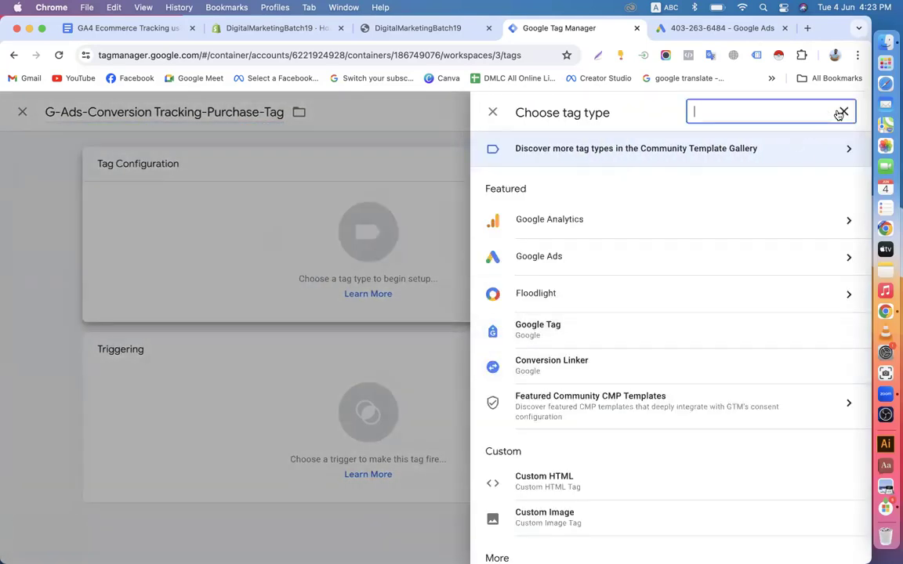
{"action": "type", "text": "co"}
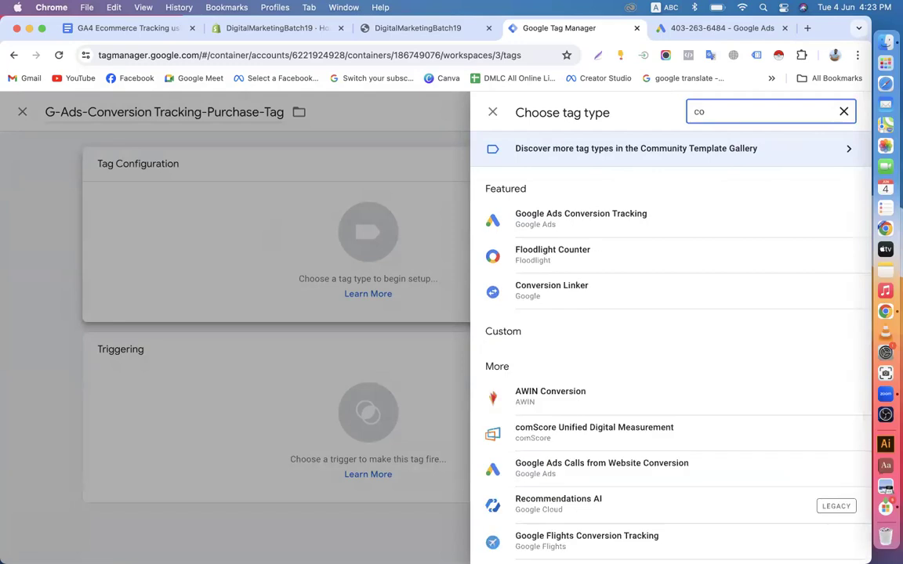
{"action": "left_click", "coordinate": [677, 219]}
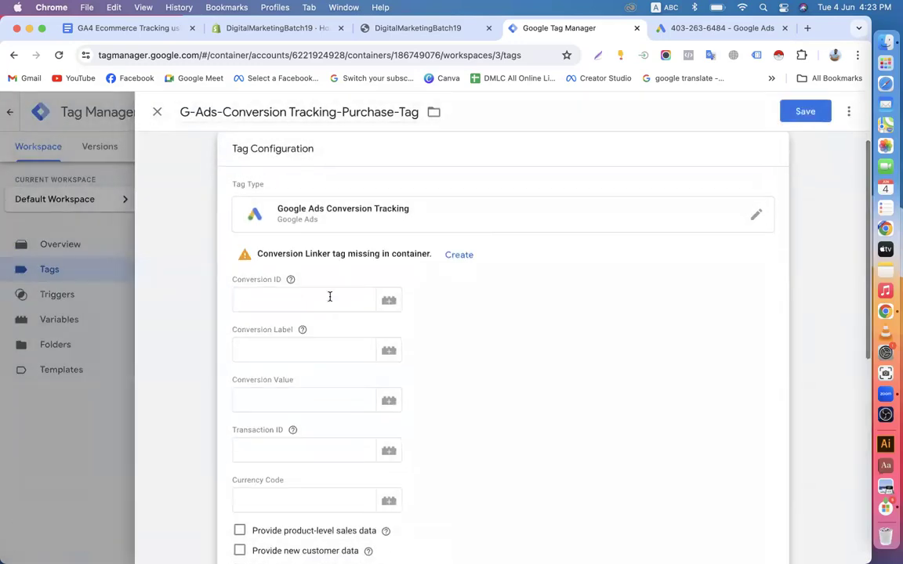
{"action": "scroll", "coordinate": [329, 296], "scroll_direction": "down", "scroll_amount": 2}
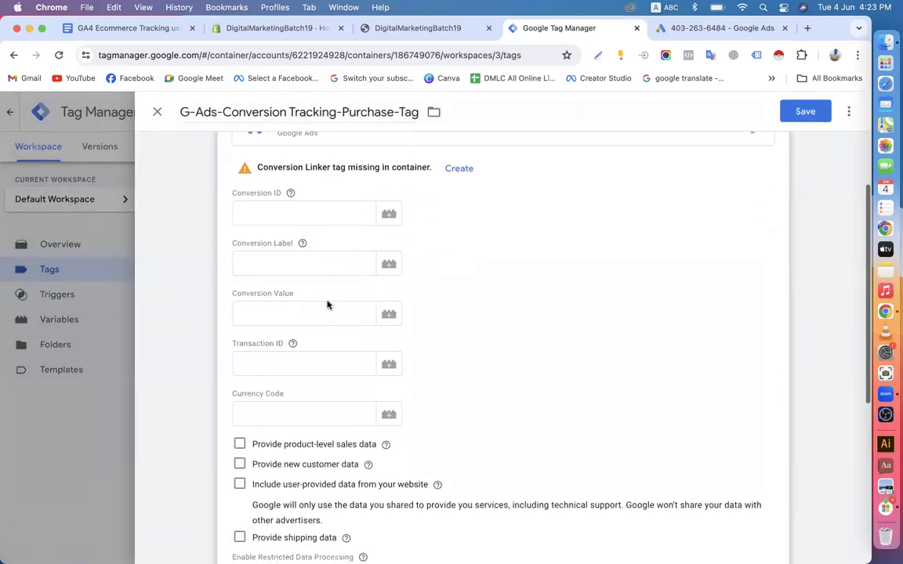
{"action": "left_click", "coordinate": [247, 313]}
{"action": "left_click", "coordinate": [248, 362]}
{"action": "left_click", "coordinate": [244, 415]}
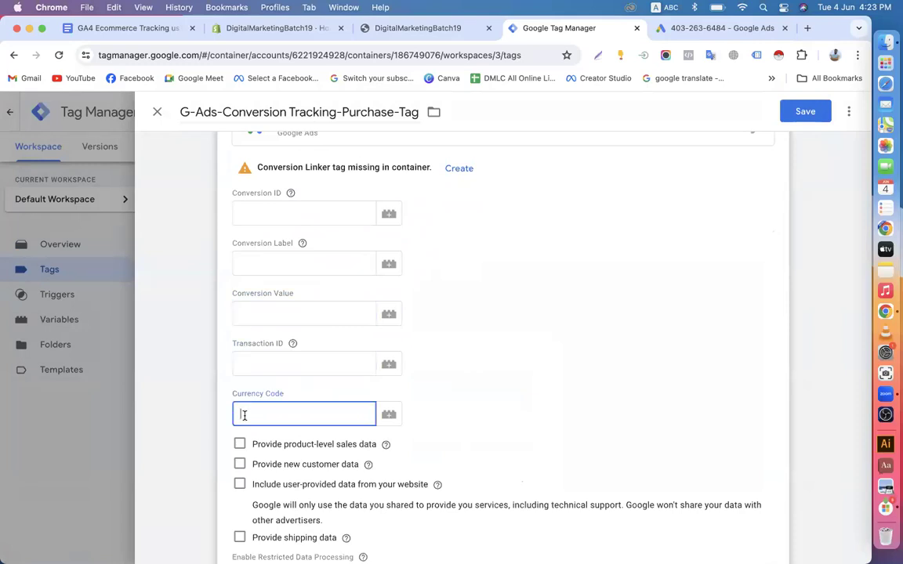
{"action": "left_click", "coordinate": [245, 365]}
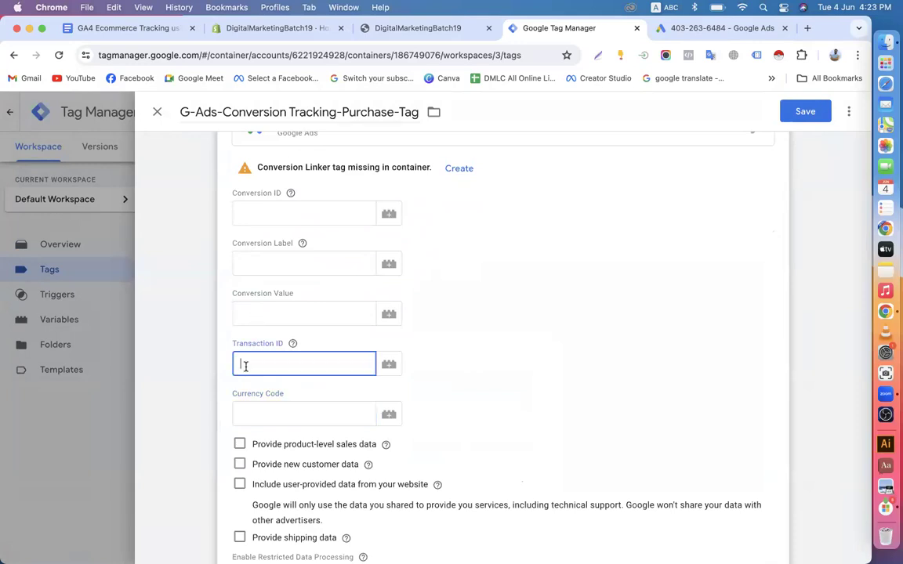
{"action": "left_click", "coordinate": [247, 415]}
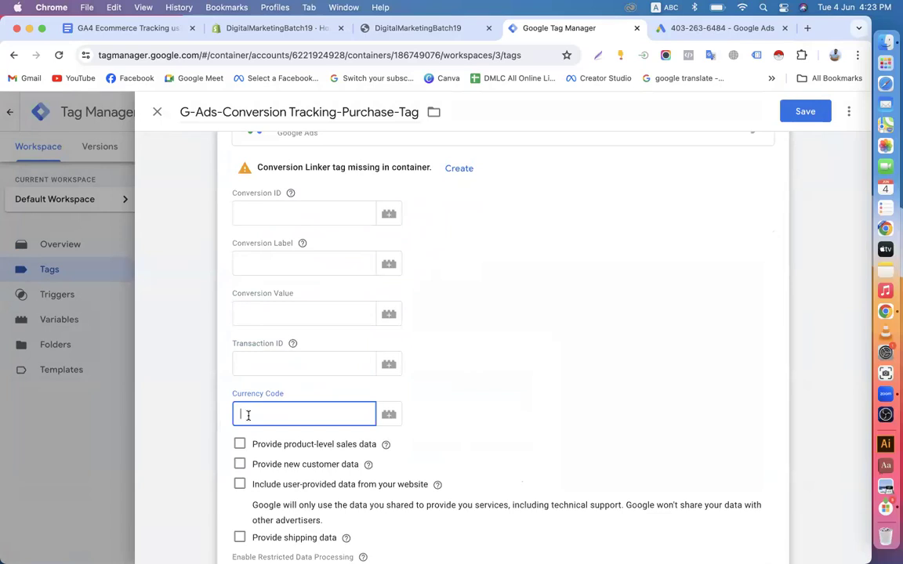
{"action": "left_click", "coordinate": [258, 317]}
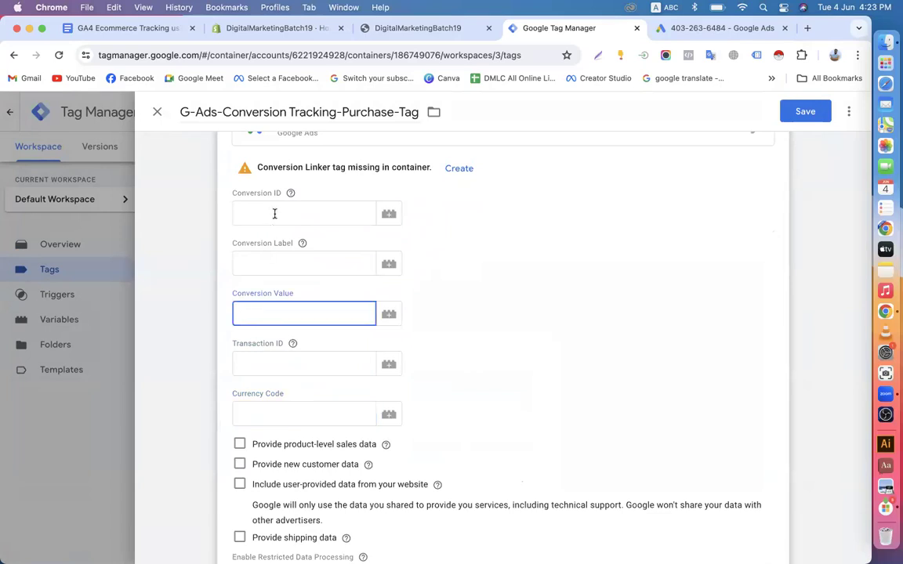
{"action": "left_click", "coordinate": [690, 29]}
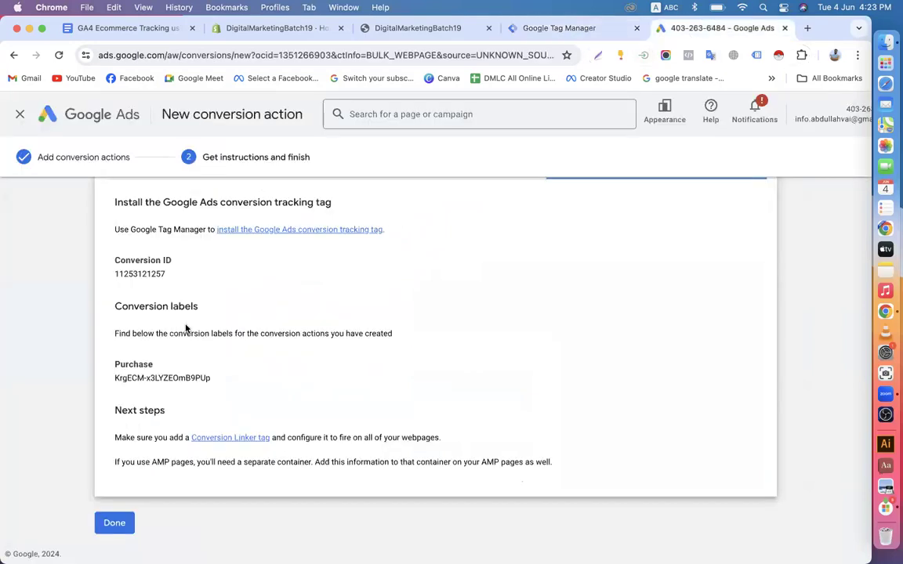
{"action": "left_click_drag", "start_coordinate": [120, 378], "coordinate": [222, 374]}
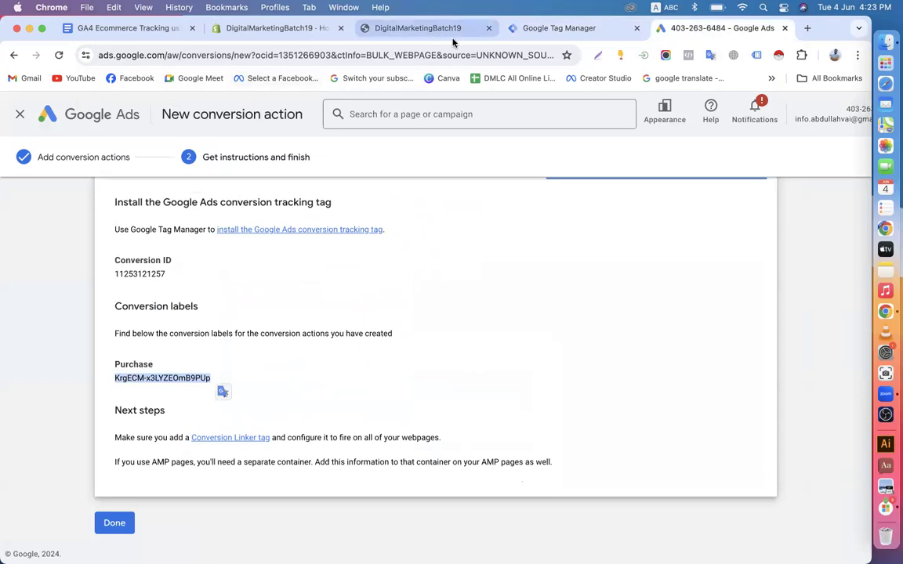
{"action": "left_click", "coordinate": [550, 28]}
{"action": "left_click", "coordinate": [280, 263]}
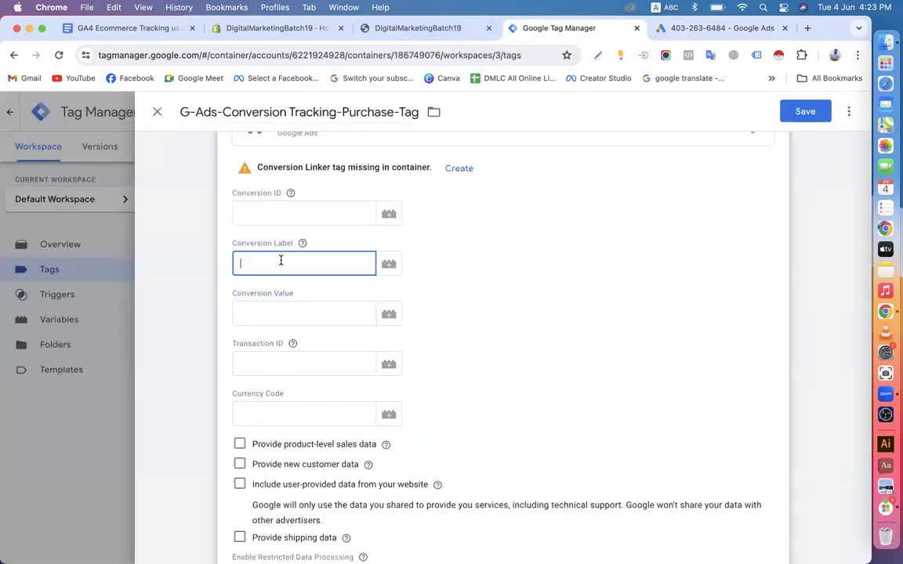
{"action": "left_click", "coordinate": [258, 311]}
{"action": "left_click", "coordinate": [259, 365]}
{"action": "left_click", "coordinate": [263, 411]}
{"action": "scroll", "coordinate": [263, 412], "scroll_direction": "down", "scroll_amount": 5}
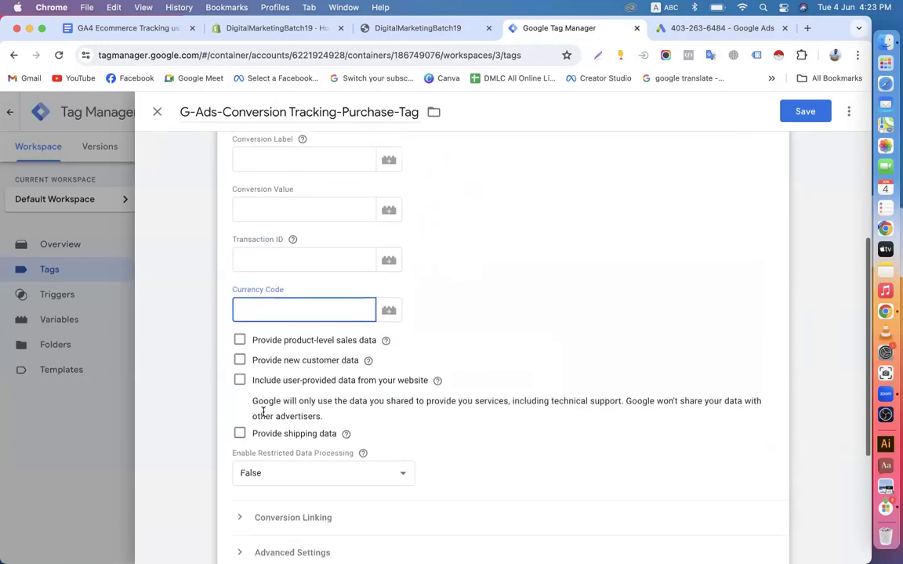
{"action": "scroll", "coordinate": [263, 416], "scroll_direction": "down", "scroll_amount": 2}
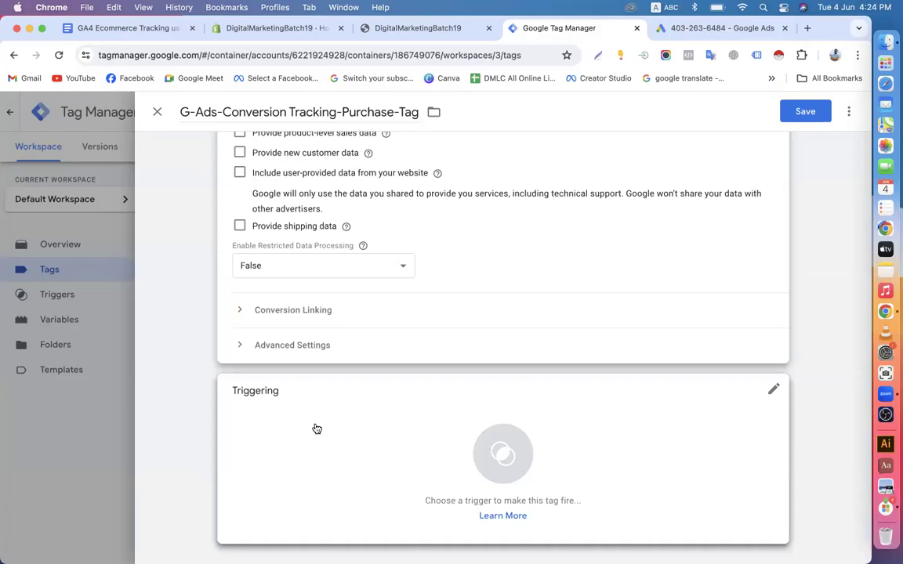
{"action": "scroll", "coordinate": [316, 429], "scroll_direction": "up", "scroll_amount": 5}
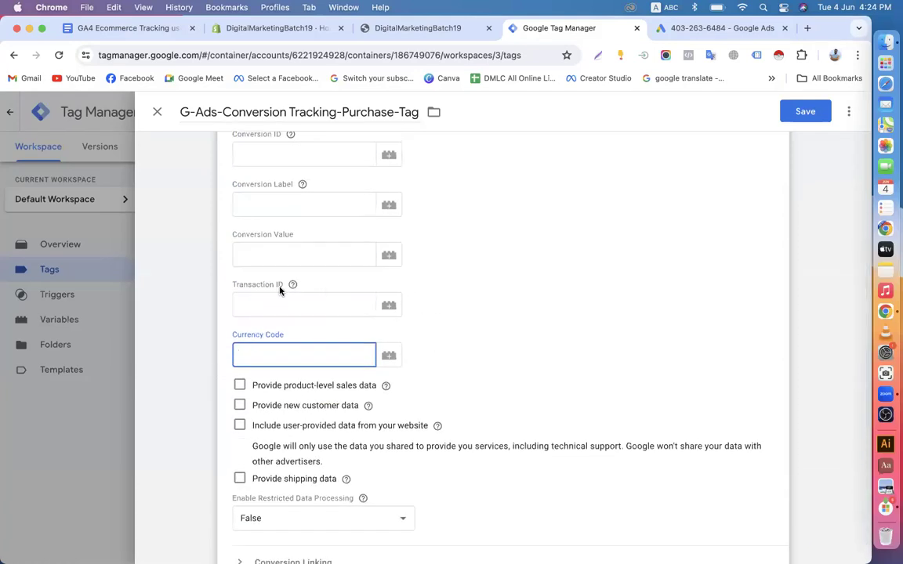
{"action": "scroll", "coordinate": [262, 316], "scroll_direction": "down", "scroll_amount": 5}
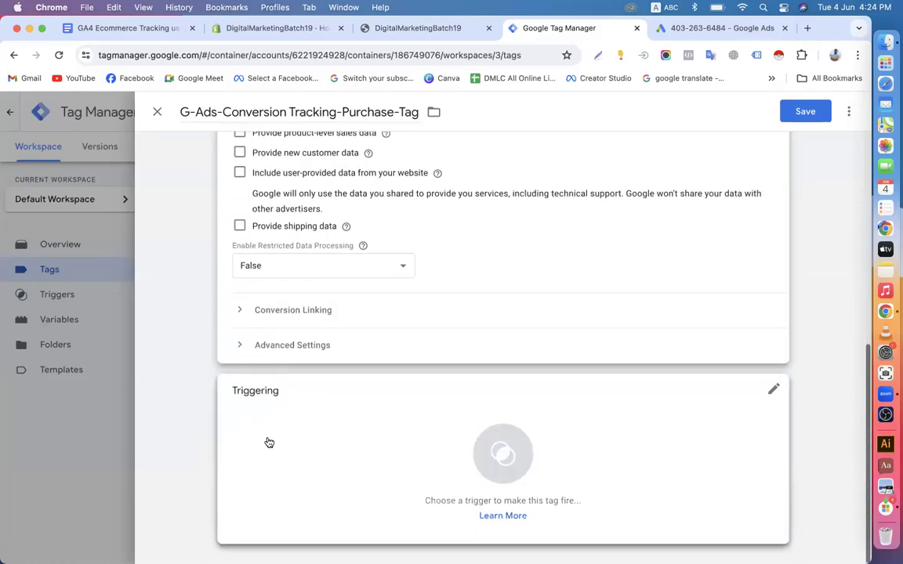
{"action": "scroll", "coordinate": [325, 369], "scroll_direction": "up", "scroll_amount": 6}
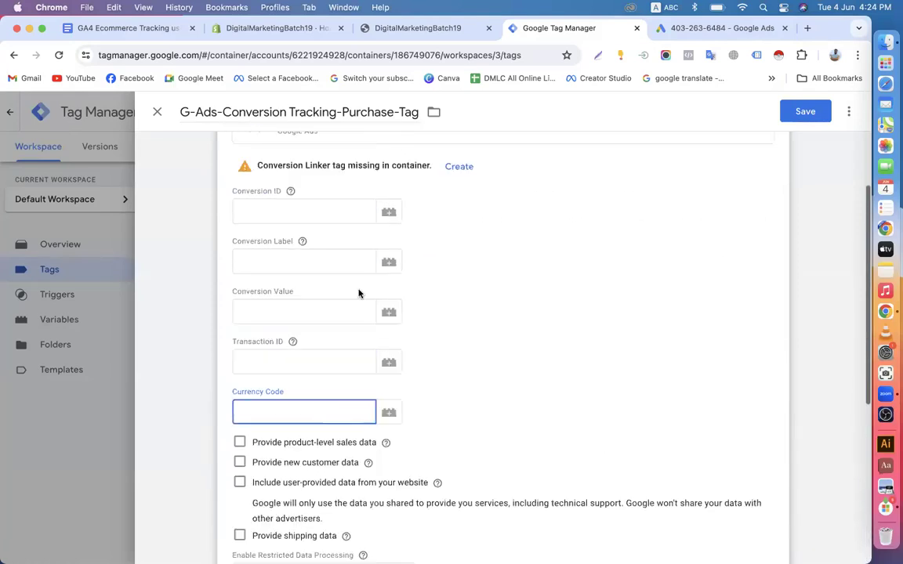
{"action": "scroll", "coordinate": [338, 204], "scroll_direction": "down", "scroll_amount": 2}
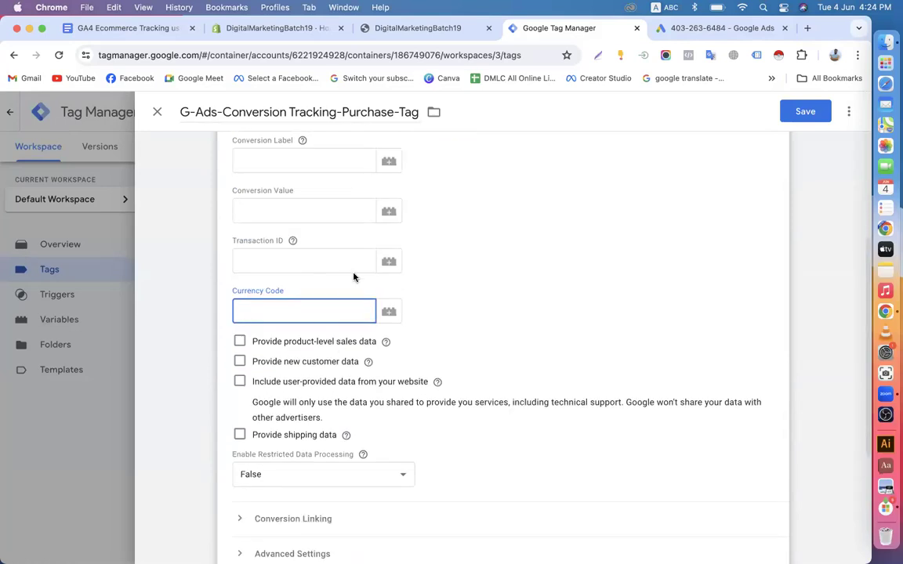
{"action": "scroll", "coordinate": [353, 275], "scroll_direction": "up", "scroll_amount": 4}
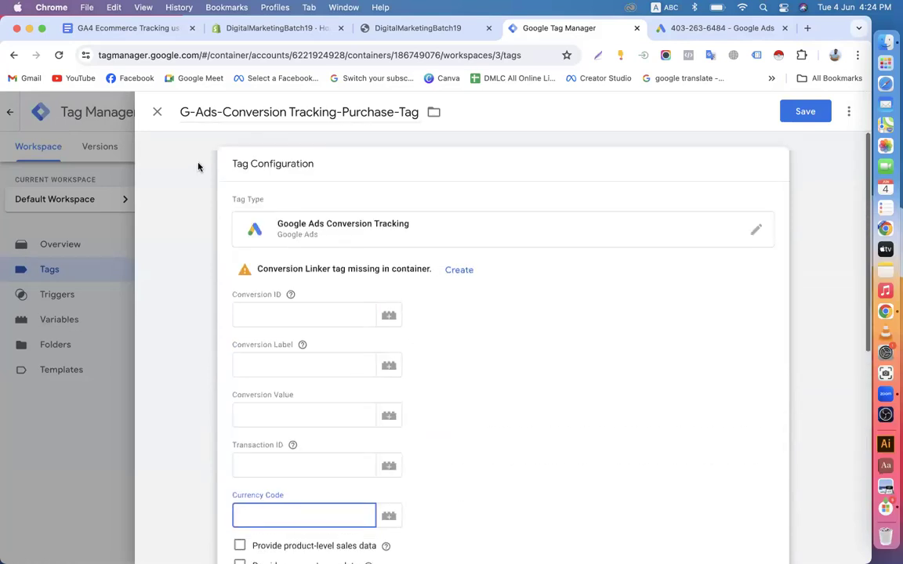
Discard the unsaved conversion tag and select 'dlv - GA4 - ecommerce value' in the GA4 document
{"action": "left_click", "coordinate": [157, 112]}
{"action": "left_click", "coordinate": [528, 260]}
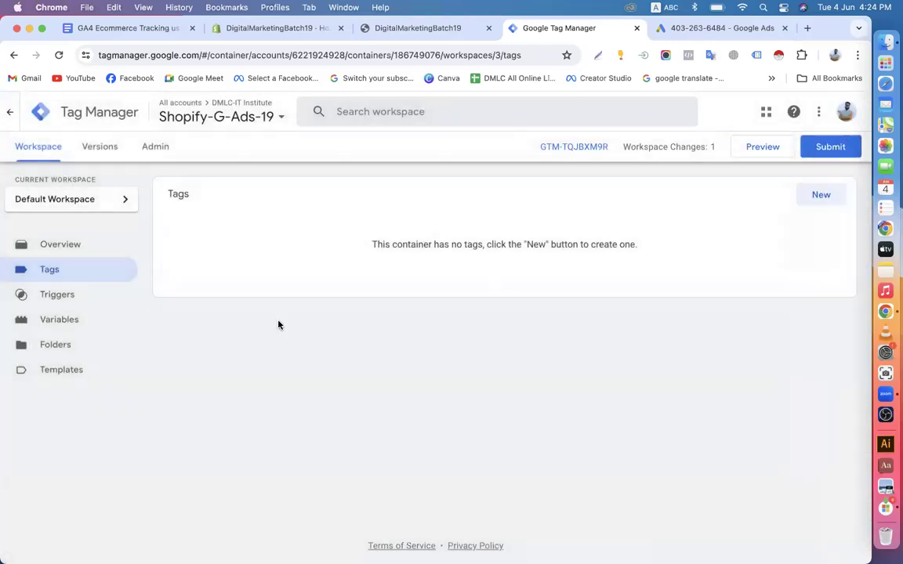
{"action": "left_click", "coordinate": [43, 323]}
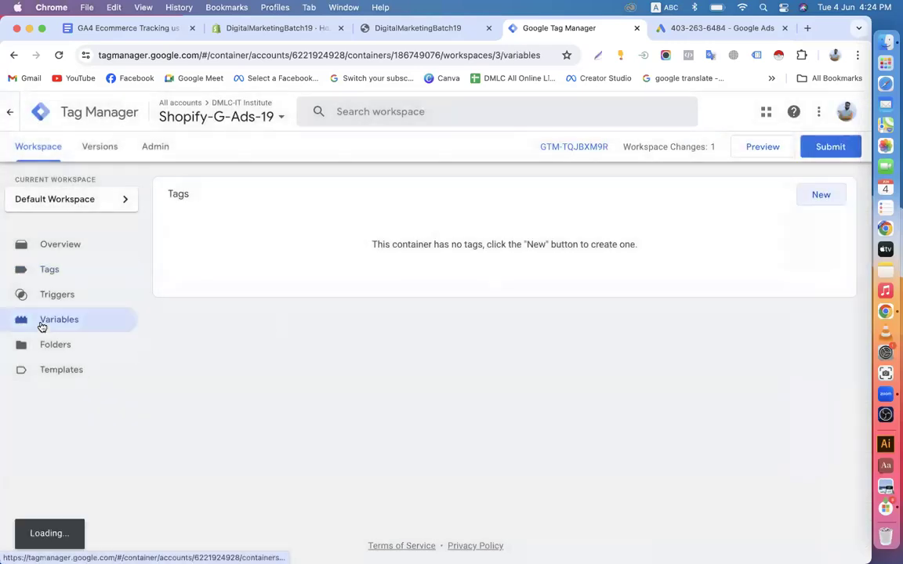
{"action": "left_click", "coordinate": [138, 29]}
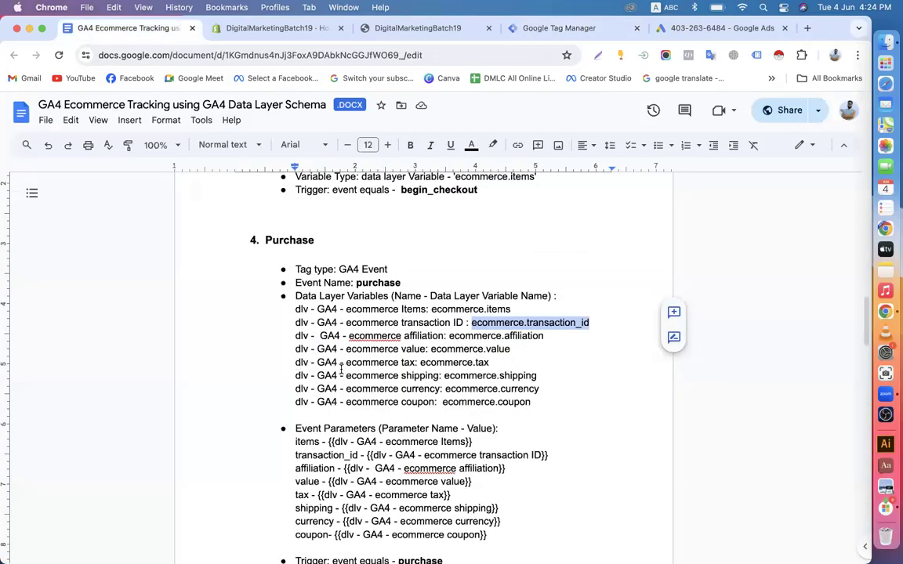
{"action": "left_click_drag", "start_coordinate": [296, 349], "coordinate": [428, 350]}
{"action": "key", "text": "super+c"}
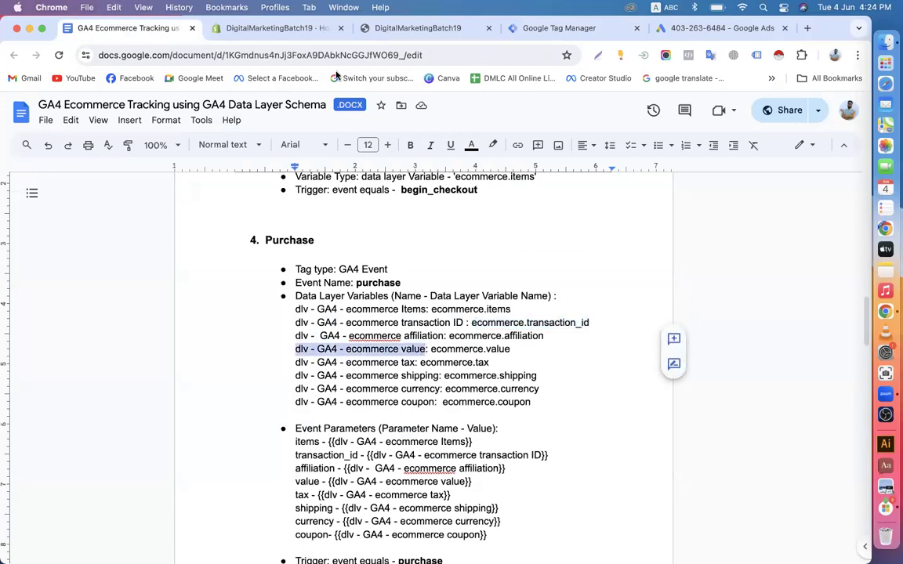
Start a new user-defined variable titled 'dlv - G-Ads - value', edited from the pasted GA4 name
{"action": "left_click", "coordinate": [558, 29]}
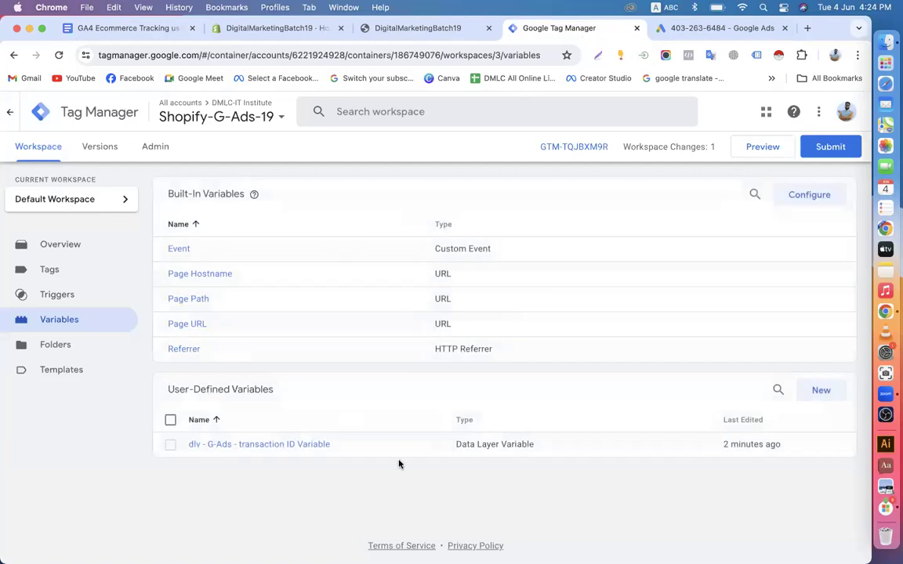
{"action": "left_click", "coordinate": [821, 390]}
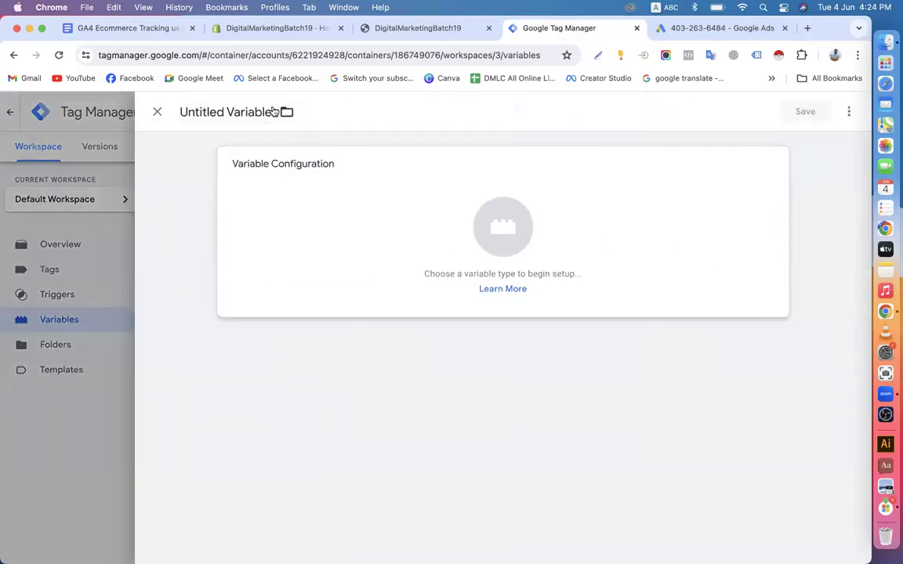
{"action": "left_click_drag", "start_coordinate": [227, 110], "coordinate": [173, 111]}
{"action": "key", "text": "super+v"}
{"action": "left_click", "coordinate": [233, 112]}
{"action": "key", "text": "BackSpace"}
{"action": "key", "text": "BackSpace"}
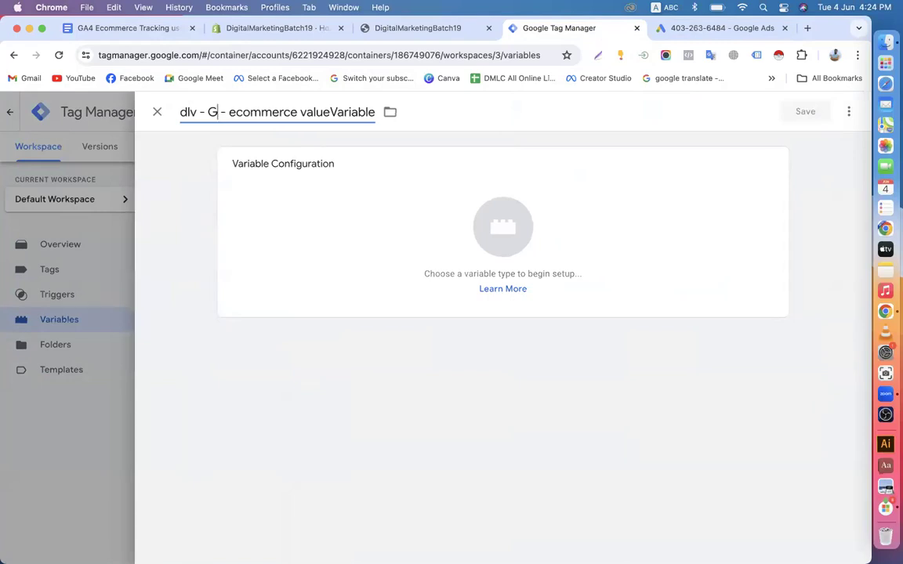
{"action": "type", "text": "_Ads"}
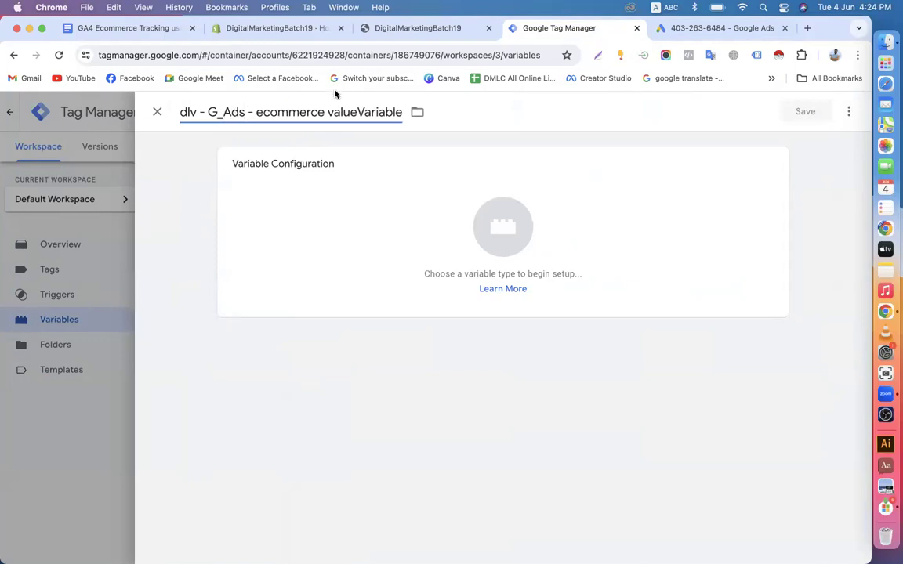
{"action": "left_click_drag", "start_coordinate": [326, 112], "coordinate": [254, 104]}
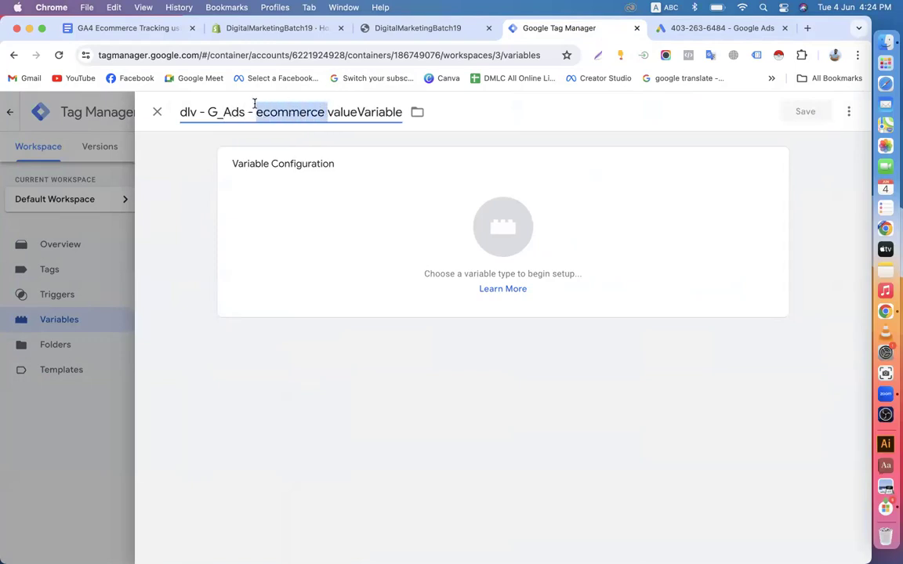
{"action": "key", "text": "BackSpace"}
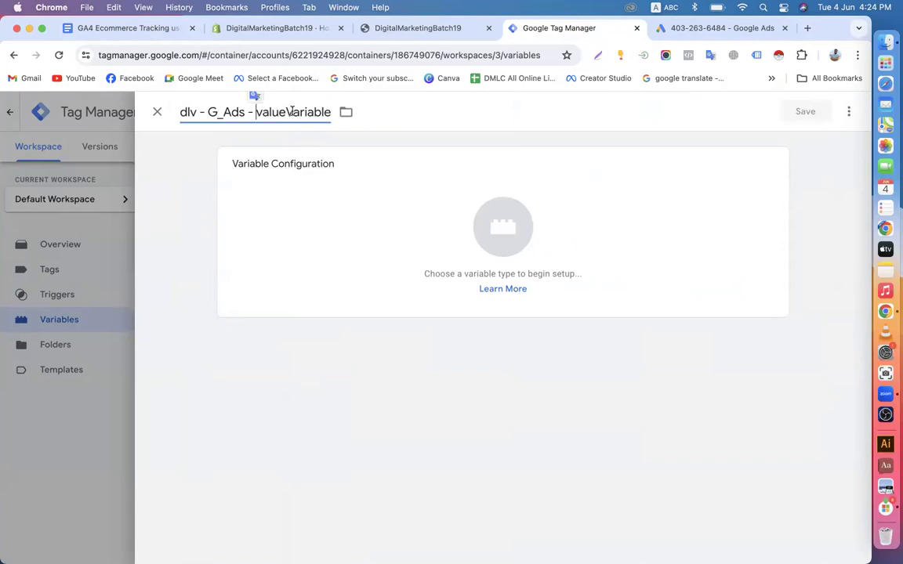
{"action": "left_click_drag", "start_coordinate": [286, 112], "coordinate": [337, 127]}
{"action": "key", "text": "BackSpace"}
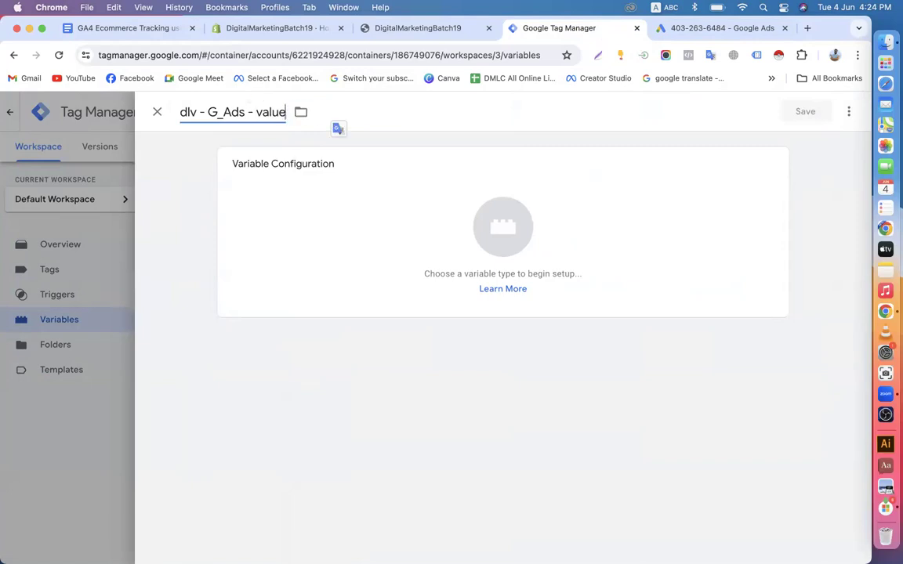
{"action": "left_click", "coordinate": [257, 114]}
{"action": "key", "text": "BackSpace"}
{"action": "key", "text": "BackSpace"}
{"action": "type", "text": "-"}
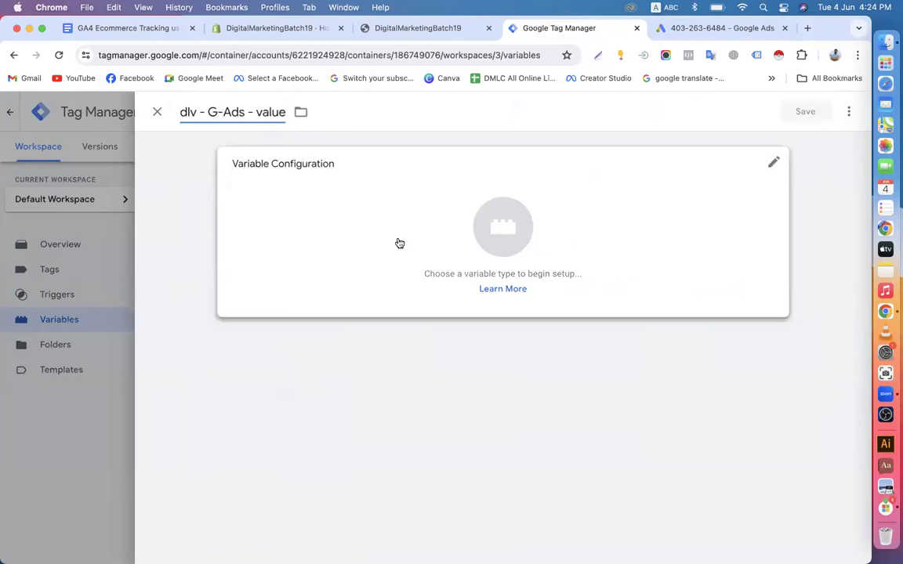
Make it a Data Layer Variable reading ecommerce.value and save it
{"action": "left_click", "coordinate": [641, 254]}
{"action": "left_click", "coordinate": [577, 405]}
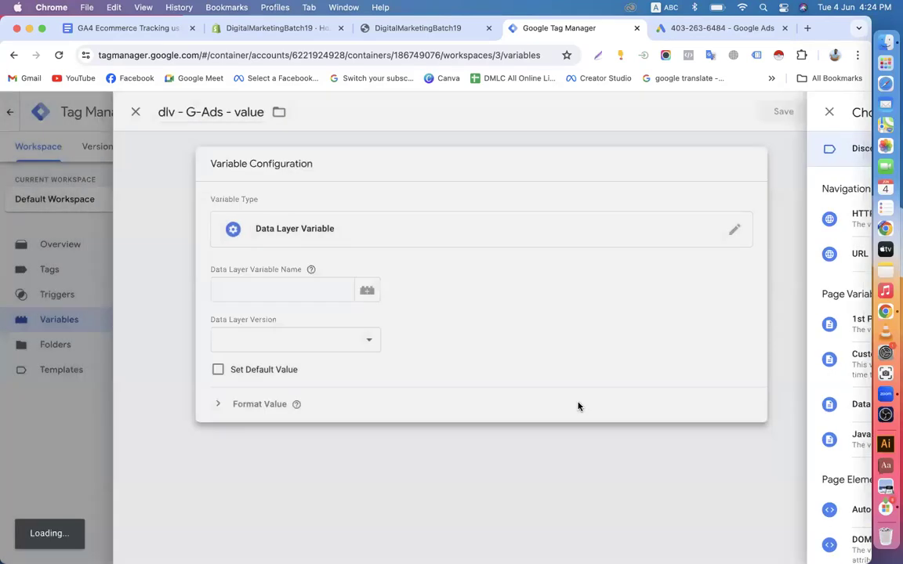
{"action": "left_click", "coordinate": [305, 293]}
{"action": "left_click", "coordinate": [125, 29]}
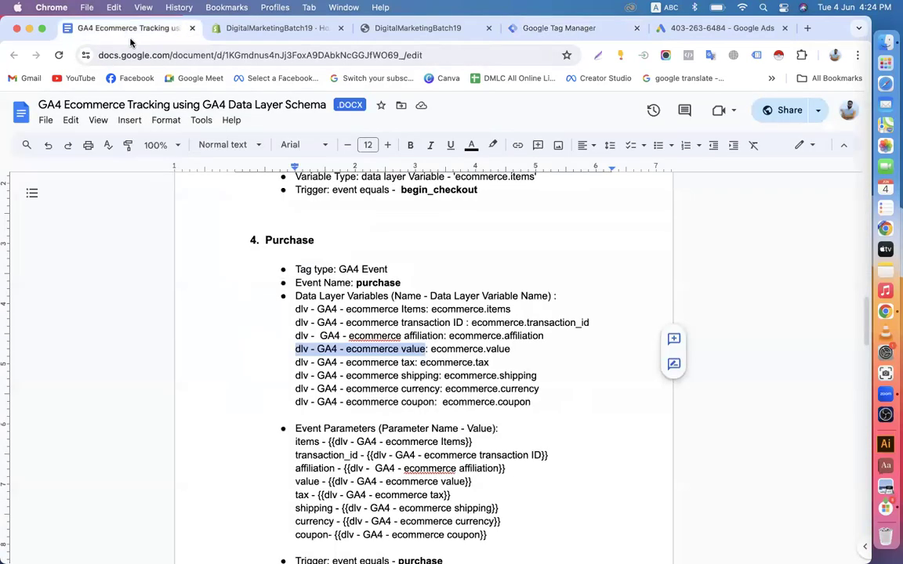
{"action": "left_click_drag", "start_coordinate": [432, 349], "coordinate": [512, 352]}
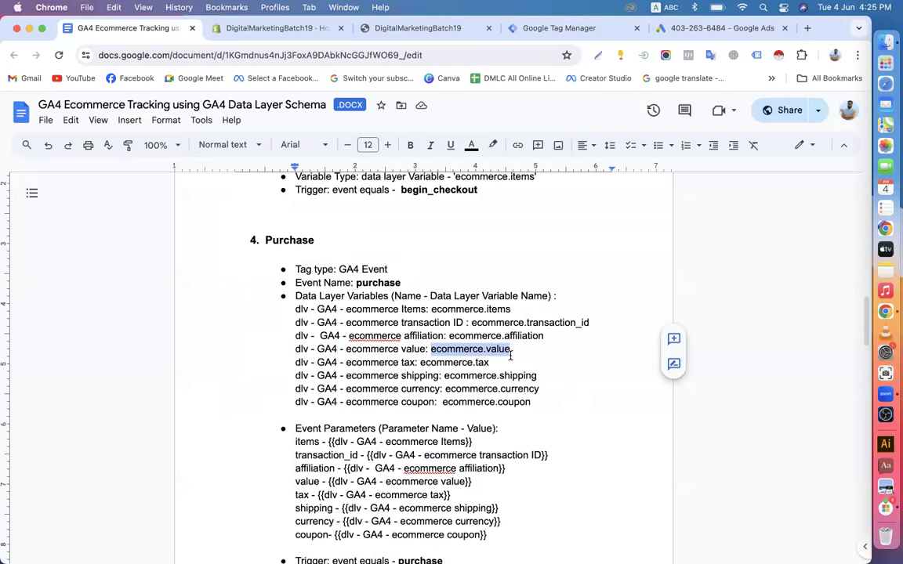
{"action": "left_click", "coordinate": [578, 29]}
{"action": "type", "text": "ecommerce.value"}
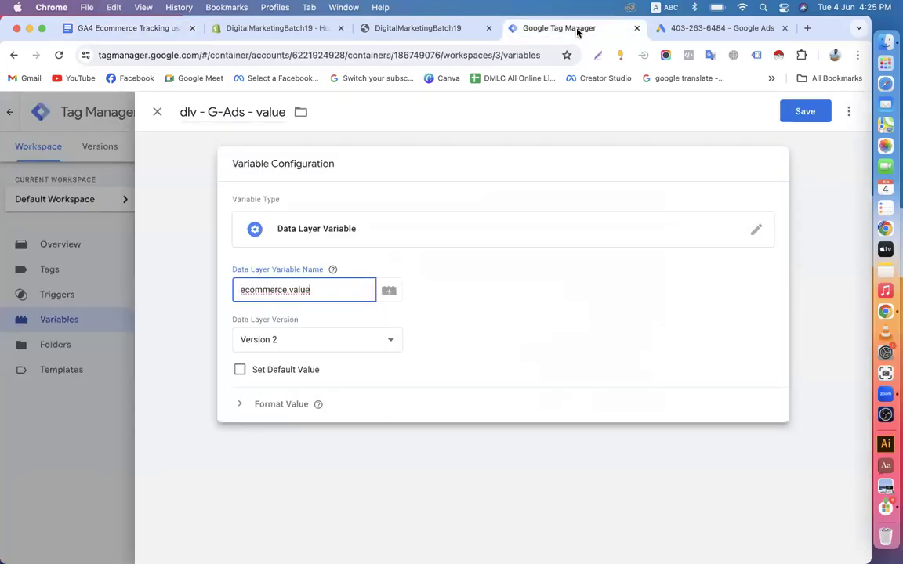
{"action": "left_click", "coordinate": [806, 112]}
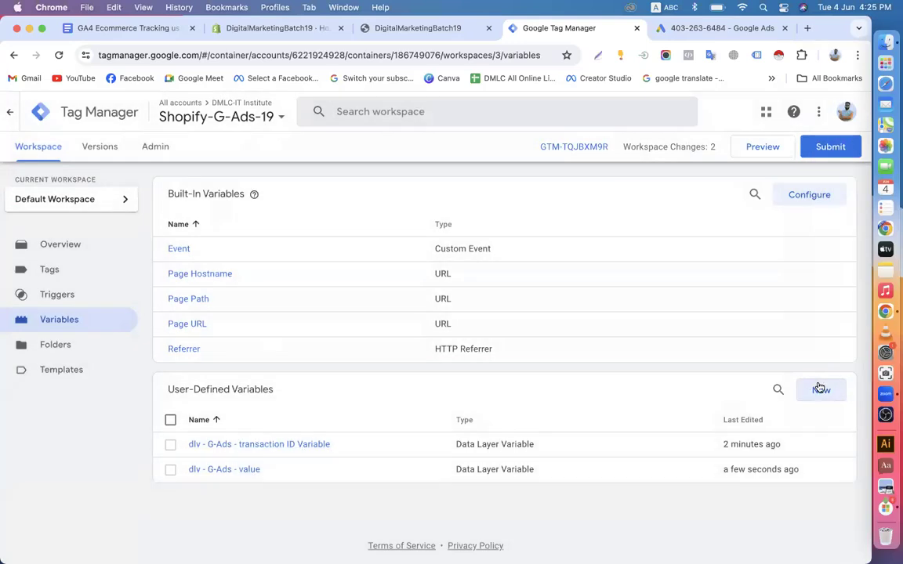
Start another user-defined variable titled dlv-G-Ads-Currency
{"action": "left_click", "coordinate": [137, 29]}
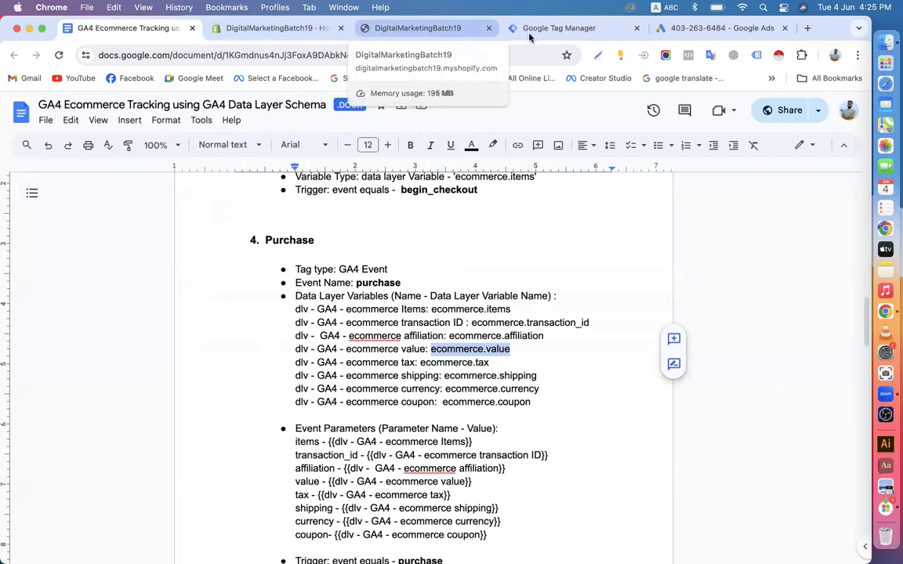
{"action": "left_click", "coordinate": [569, 29]}
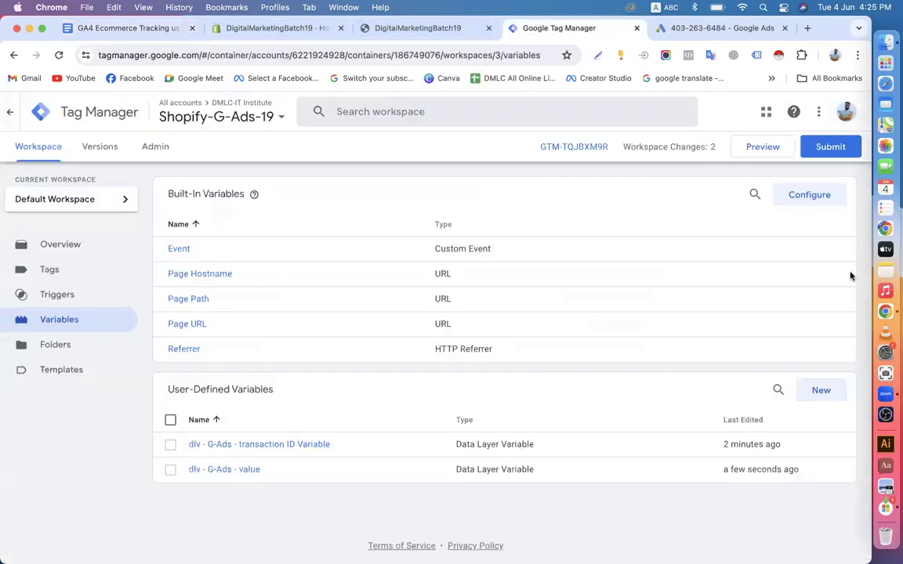
{"action": "left_click", "coordinate": [825, 387]}
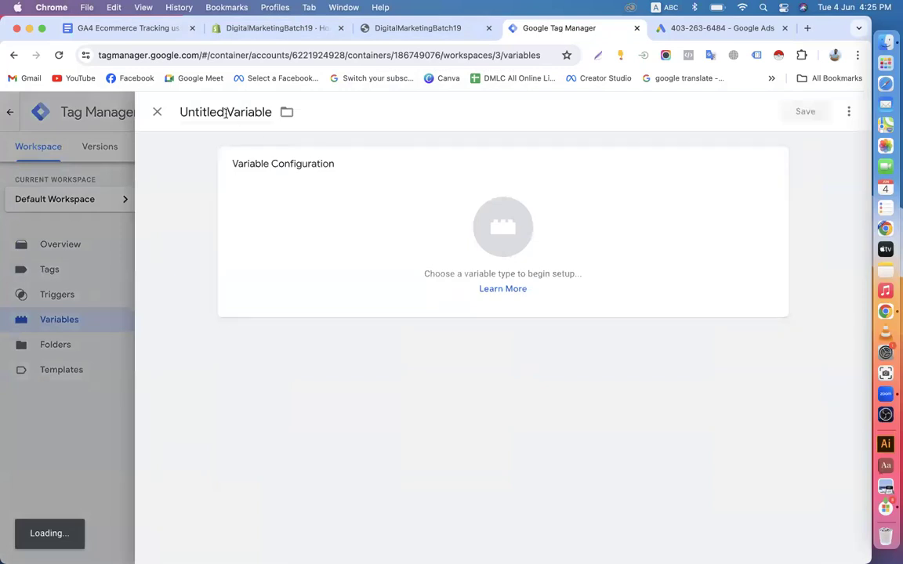
{"action": "left_click", "coordinate": [237, 109]}
{"action": "key", "text": "BackSpace"}
{"action": "type", "text": "dlv-G-Ads-"}
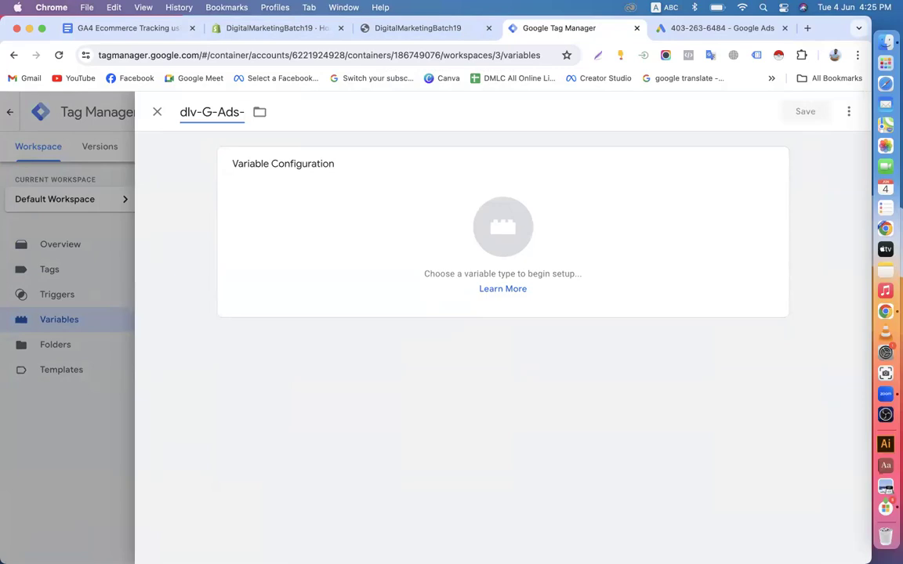
{"action": "type", "text": "Currency"}
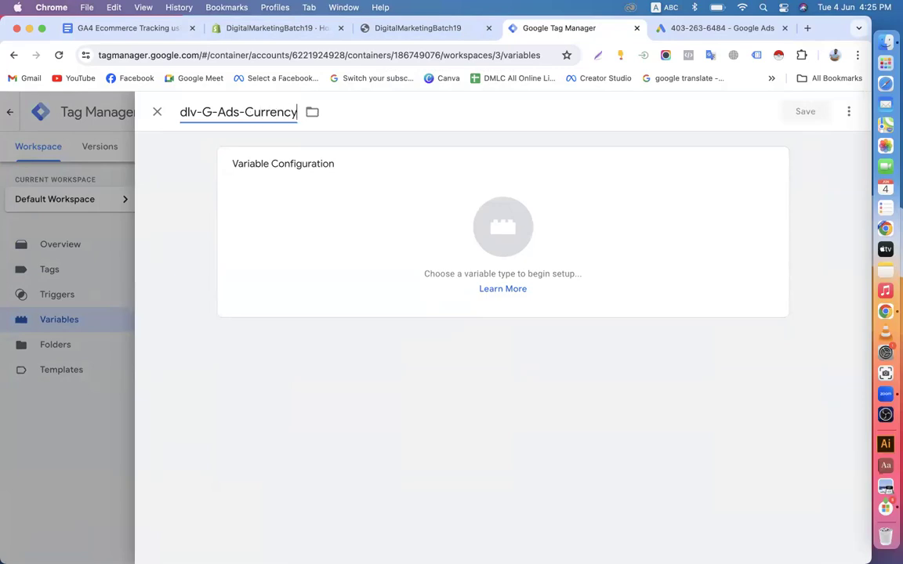
Make it a Data Layer Variable reading ecommerce.currency, save it, and show the empty Triggers list
{"action": "left_click", "coordinate": [413, 264]}
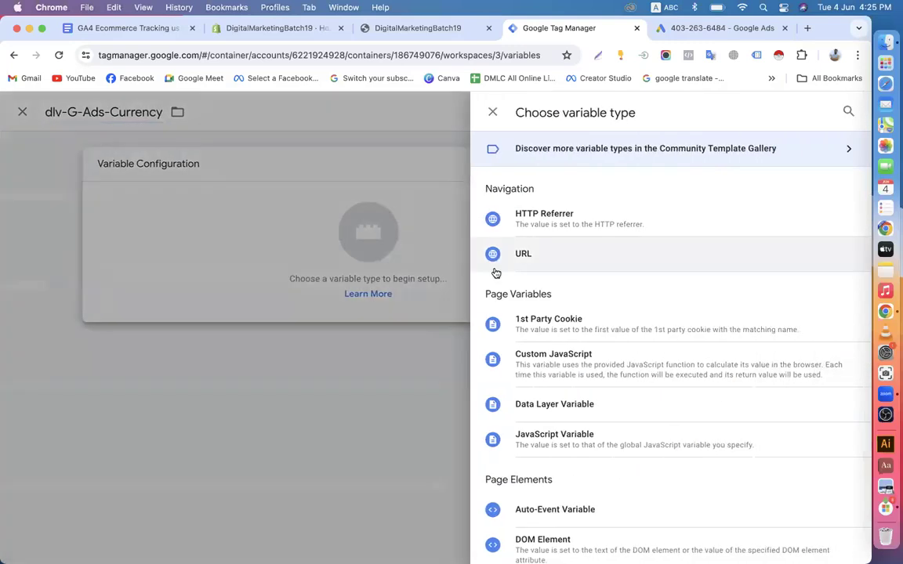
{"action": "left_click", "coordinate": [570, 406]}
{"action": "left_click", "coordinate": [133, 28]}
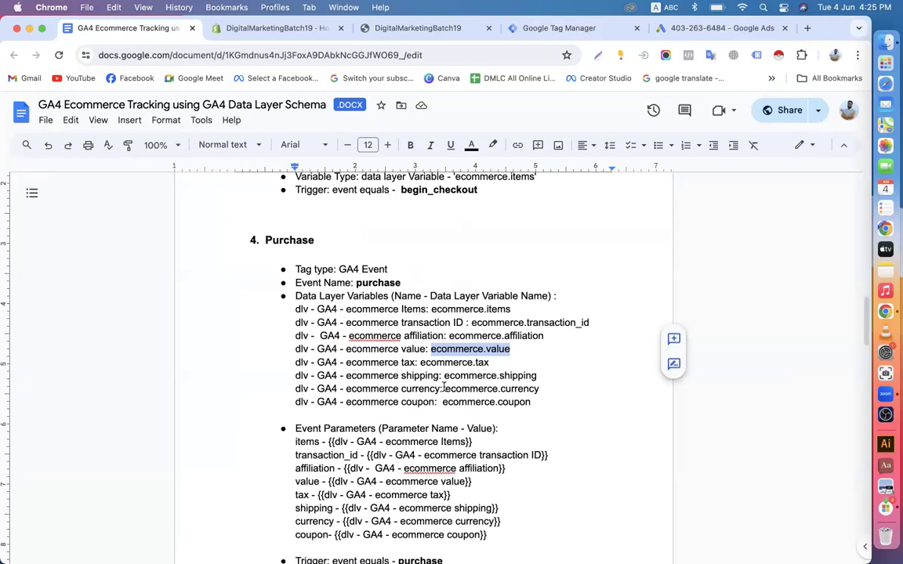
{"action": "left_click_drag", "start_coordinate": [446, 388], "coordinate": [536, 389]}
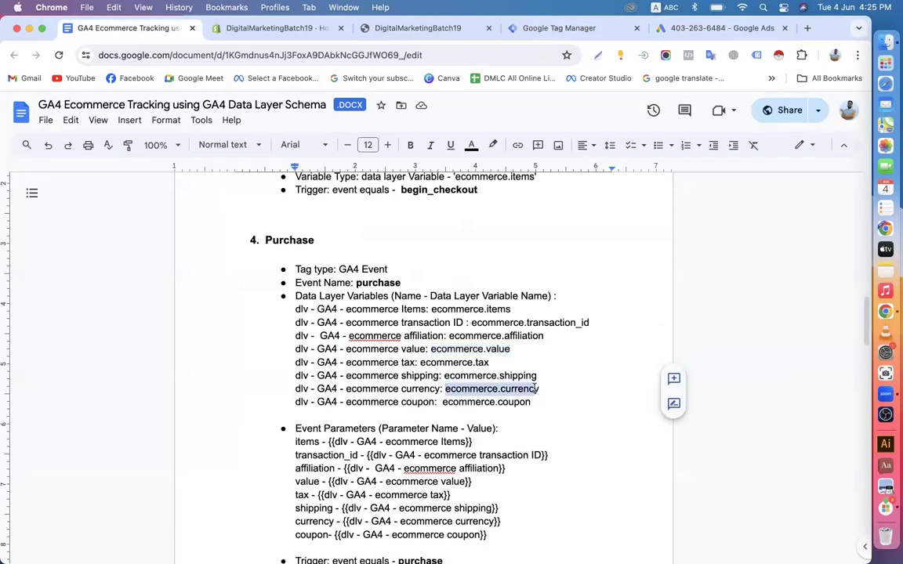
{"action": "right_click", "coordinate": [519, 390]}
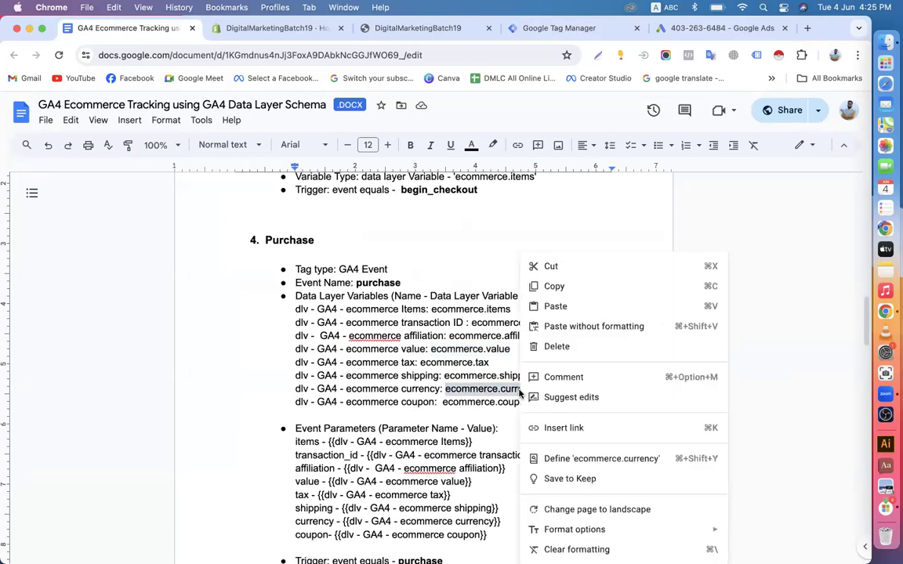
{"action": "left_click", "coordinate": [548, 287]}
{"action": "left_click", "coordinate": [594, 29]}
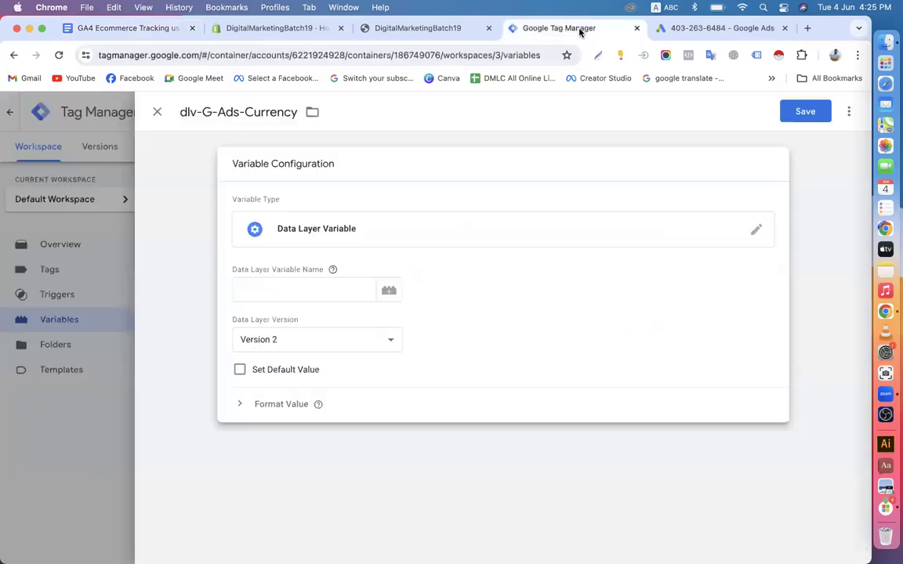
{"action": "left_click", "coordinate": [301, 292]}
{"action": "key", "text": "super+v"}
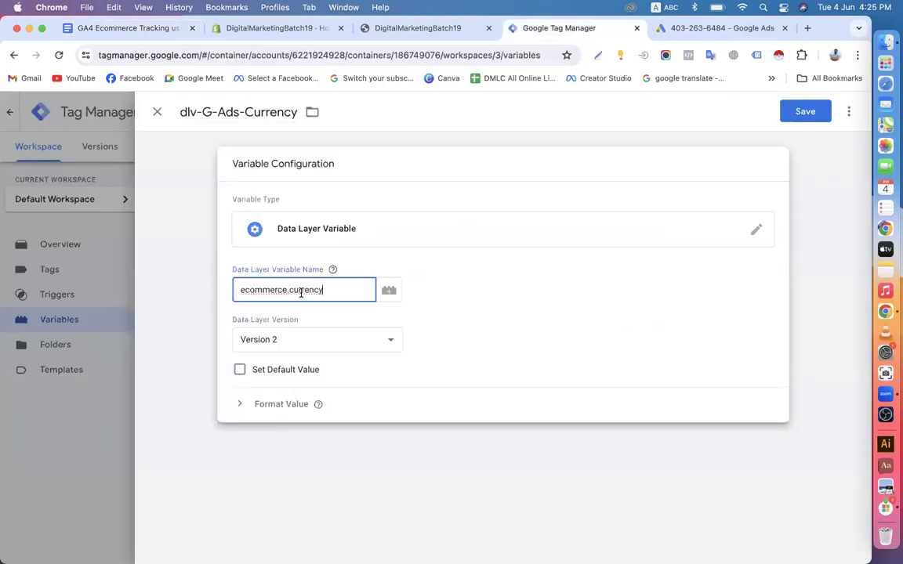
{"action": "left_click", "coordinate": [805, 112]}
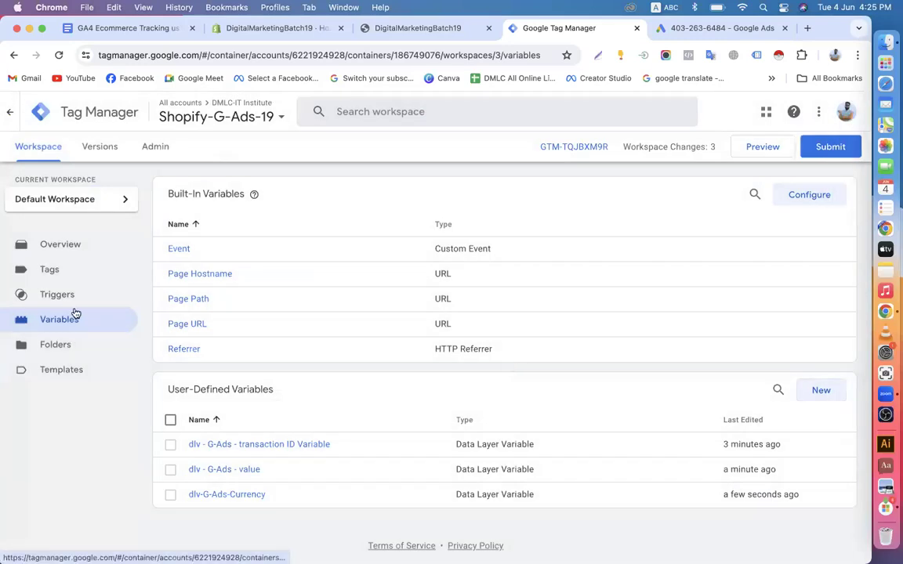
{"action": "left_click", "coordinate": [70, 296]}
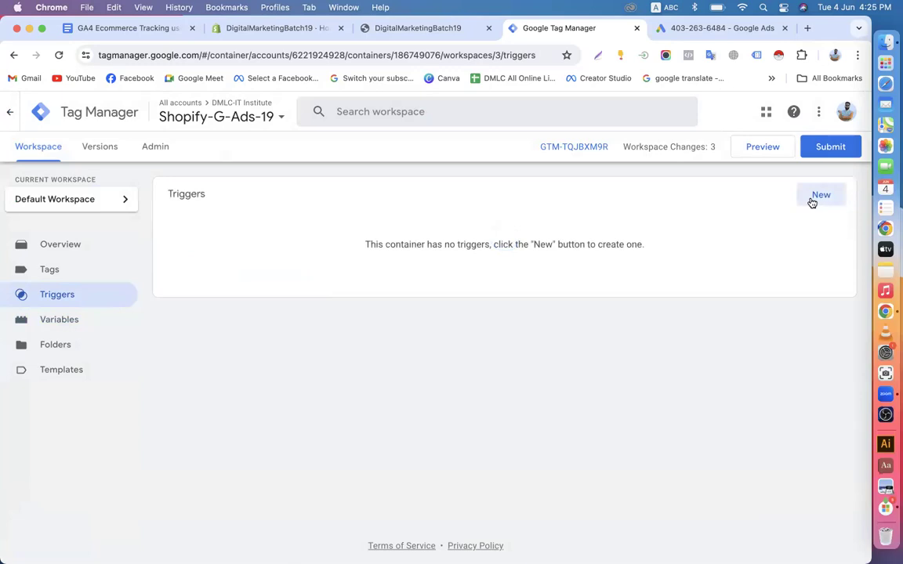
Start a new trigger titled G-Ads-Purchase- and copy the purchase event name from the tracking guide
{"action": "left_click", "coordinate": [819, 196]}
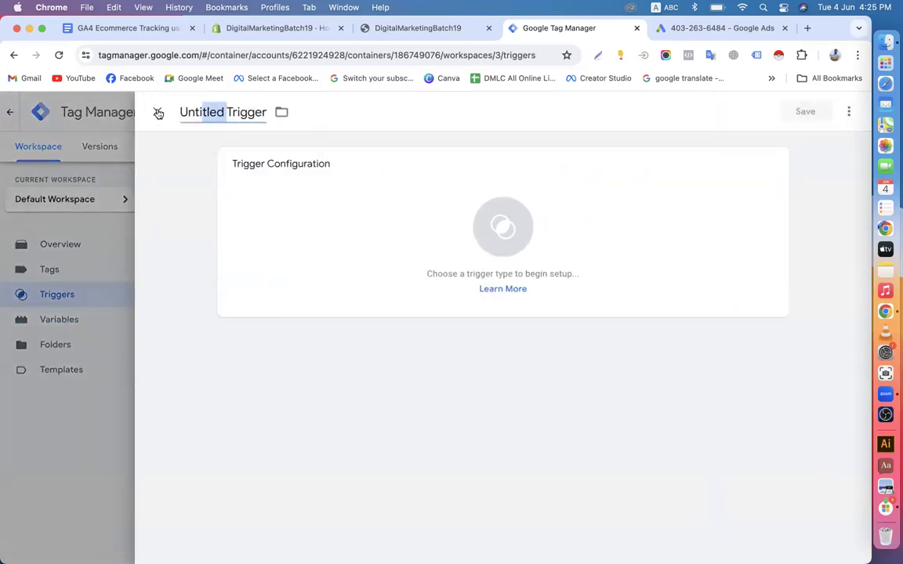
{"action": "left_click_drag", "start_coordinate": [158, 114], "coordinate": [140, 112]}
{"action": "type", "text": "G-Ads"}
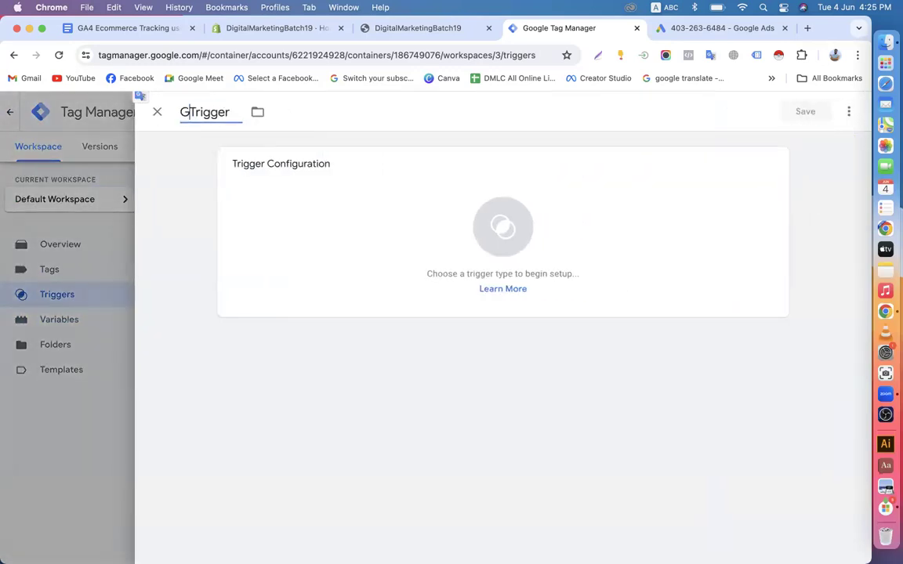
{"action": "type", "text": "-Purchase-"}
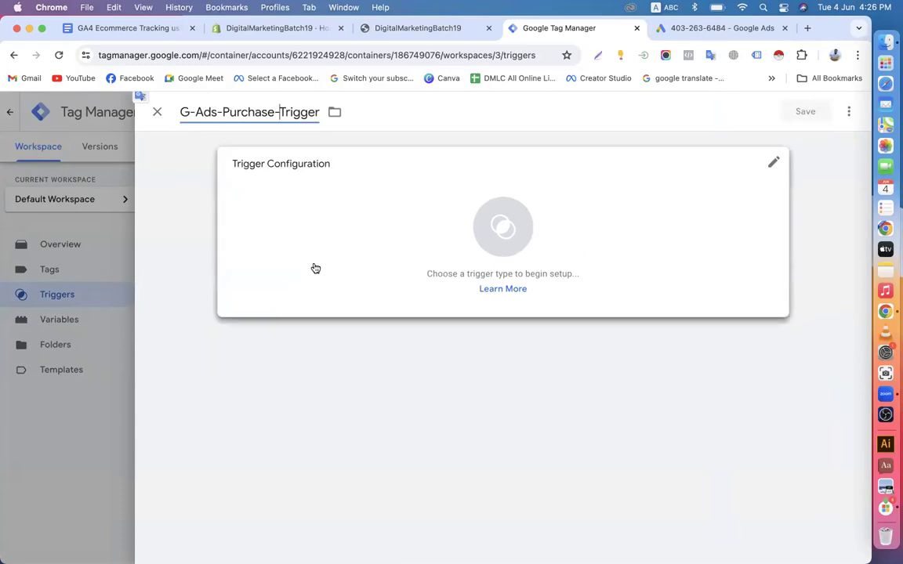
{"action": "left_click", "coordinate": [128, 35]}
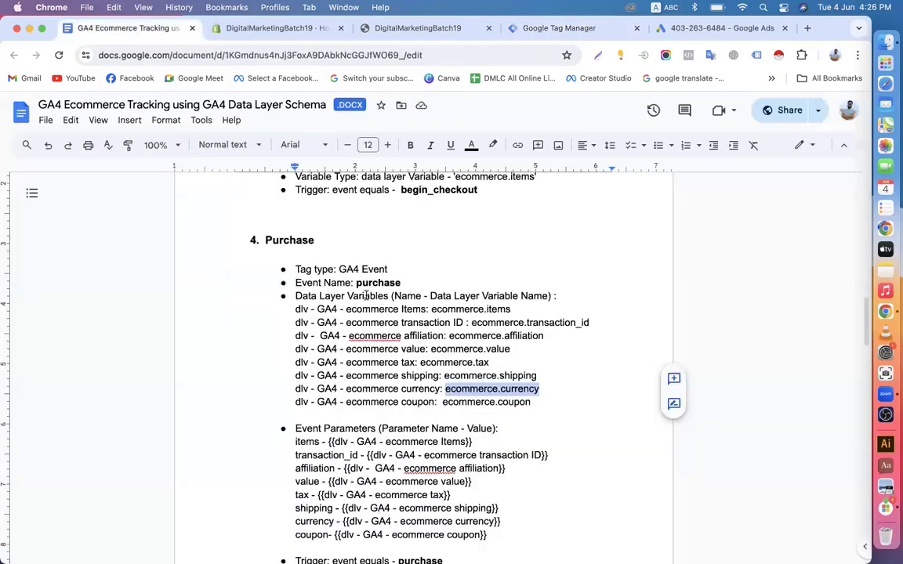
{"action": "left_click_drag", "start_coordinate": [356, 282], "coordinate": [403, 283]}
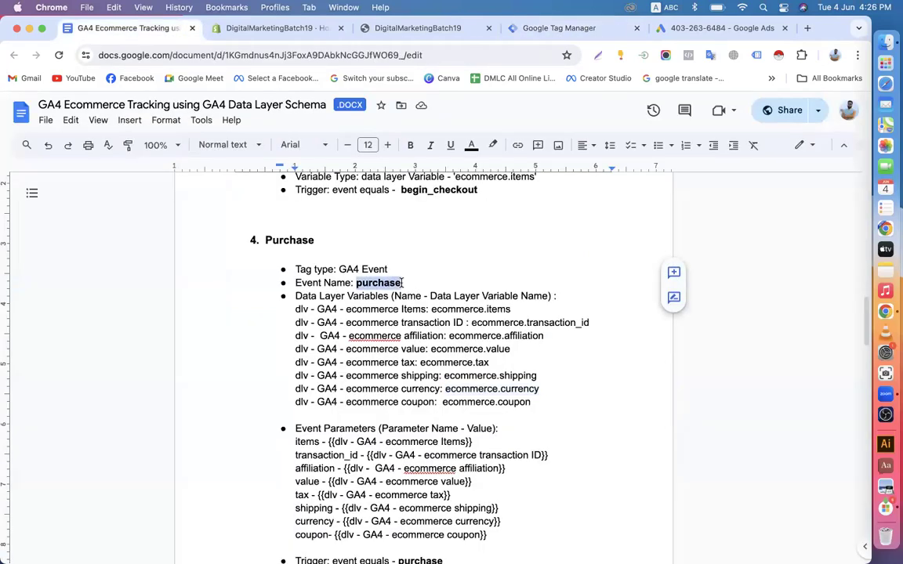
{"action": "right_click", "coordinate": [384, 282]}
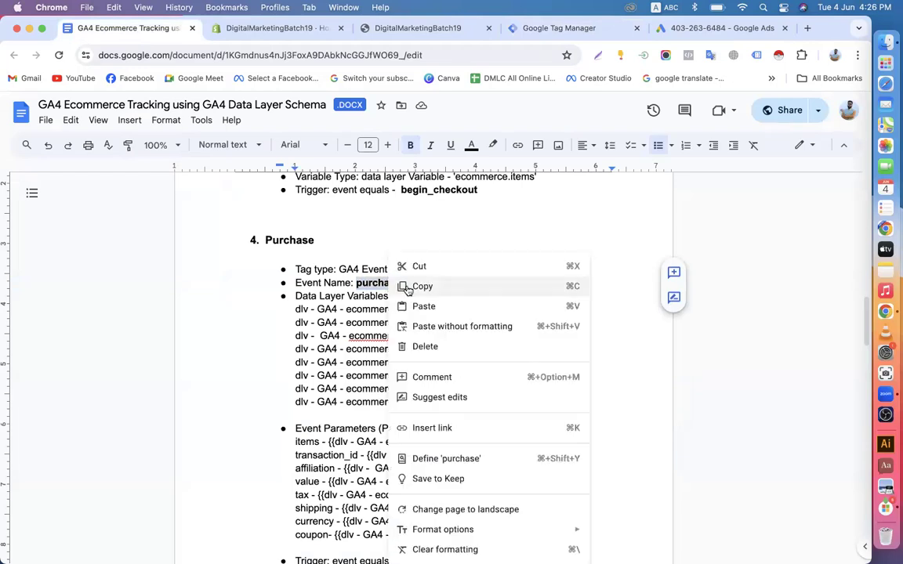
{"action": "left_click", "coordinate": [406, 284]}
{"action": "scroll", "coordinate": [400, 319], "scroll_direction": "up", "scroll_amount": 5}
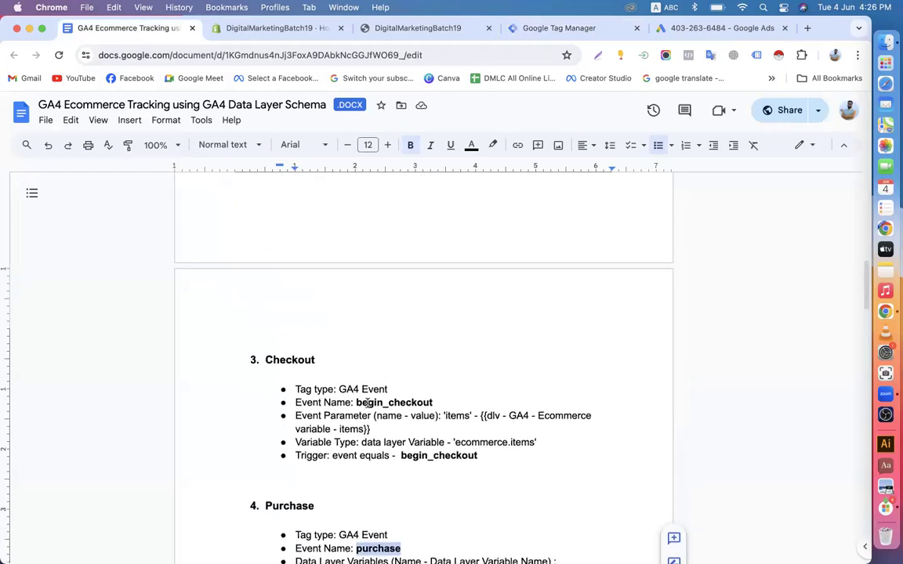
{"action": "scroll", "coordinate": [428, 405], "scroll_direction": "down", "scroll_amount": 7}
{"action": "scroll", "coordinate": [428, 406], "scroll_direction": "up", "scroll_amount": 13}
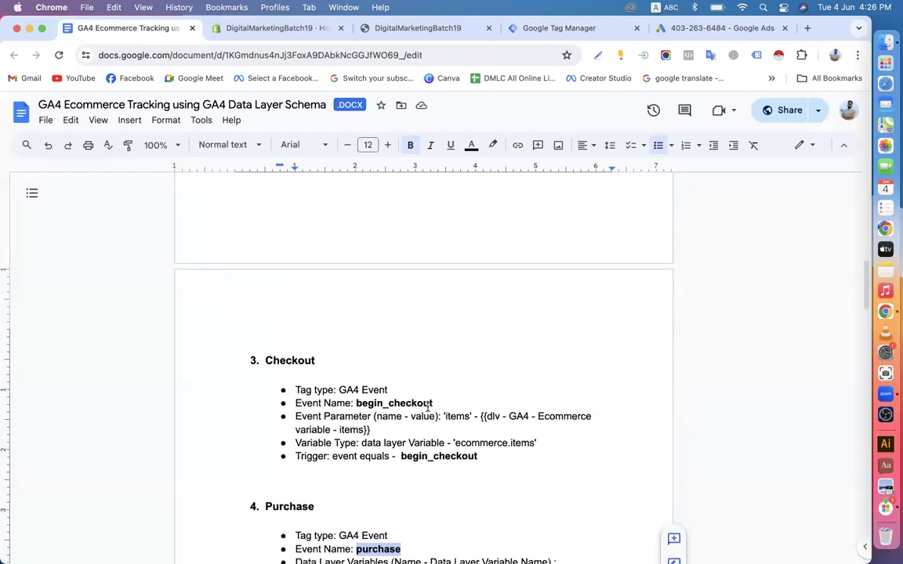
{"action": "scroll", "coordinate": [431, 404], "scroll_direction": "up", "scroll_amount": 3}
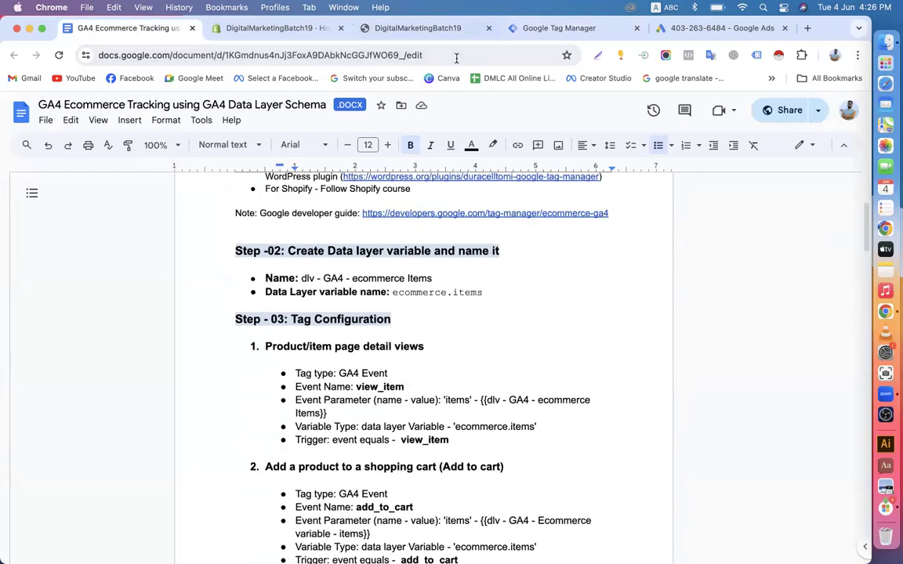
Make it a Custom Event trigger with event name purchase and save it
{"action": "left_click", "coordinate": [557, 30]}
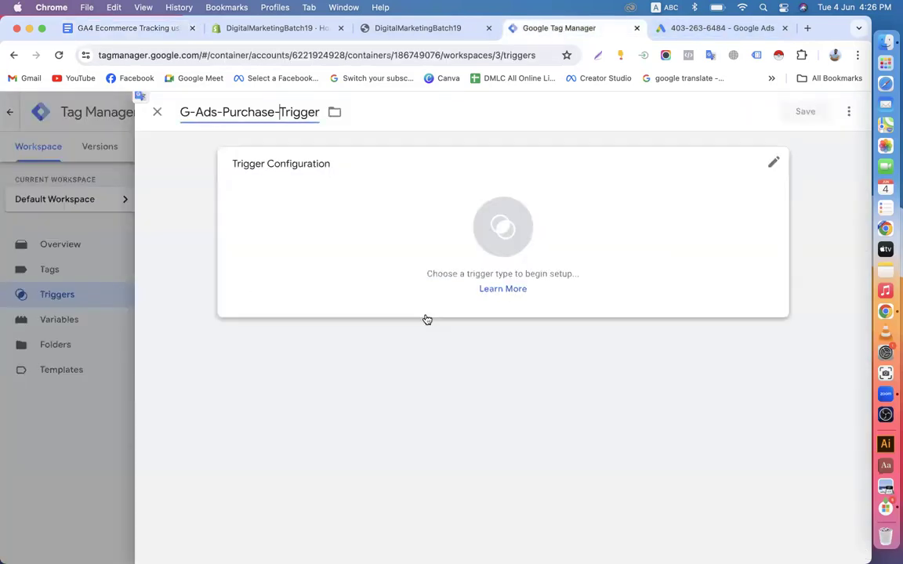
{"action": "left_click", "coordinate": [429, 254]}
{"action": "scroll", "coordinate": [592, 406], "scroll_direction": "down", "scroll_amount": 5}
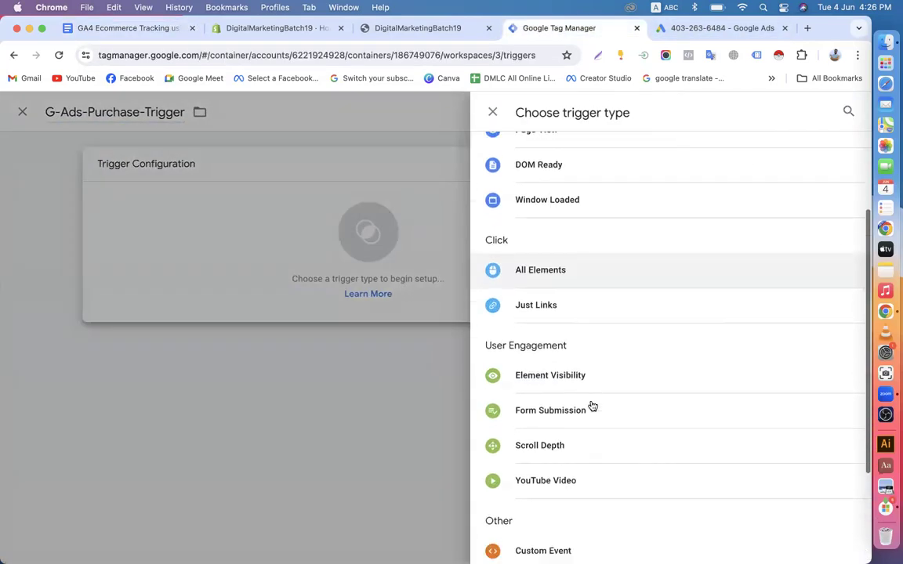
{"action": "left_click", "coordinate": [549, 406]}
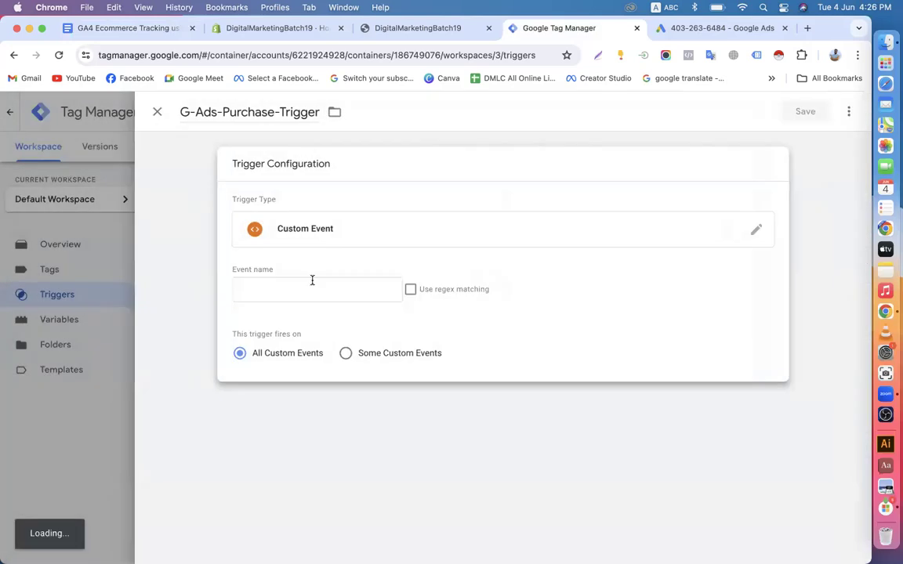
{"action": "left_click", "coordinate": [275, 288]}
{"action": "left_click", "coordinate": [320, 321]}
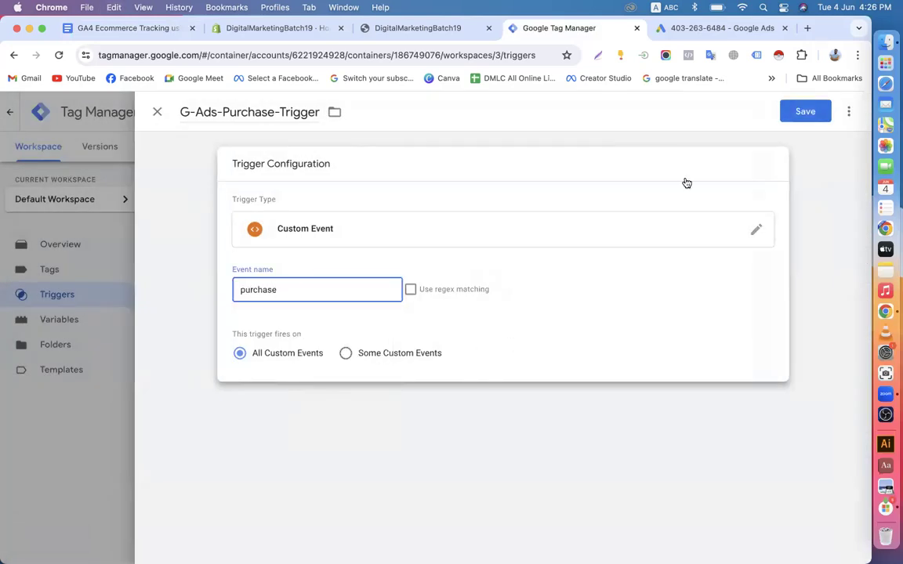
{"action": "left_click", "coordinate": [800, 118]}
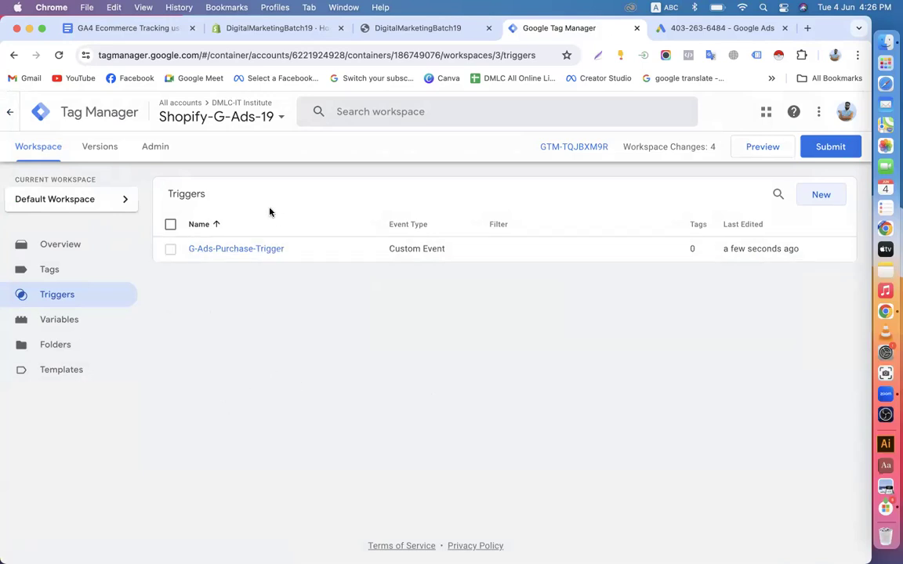
Begin a new tag from the Tags list, then discard the unfinished draft
{"action": "left_click", "coordinate": [72, 271]}
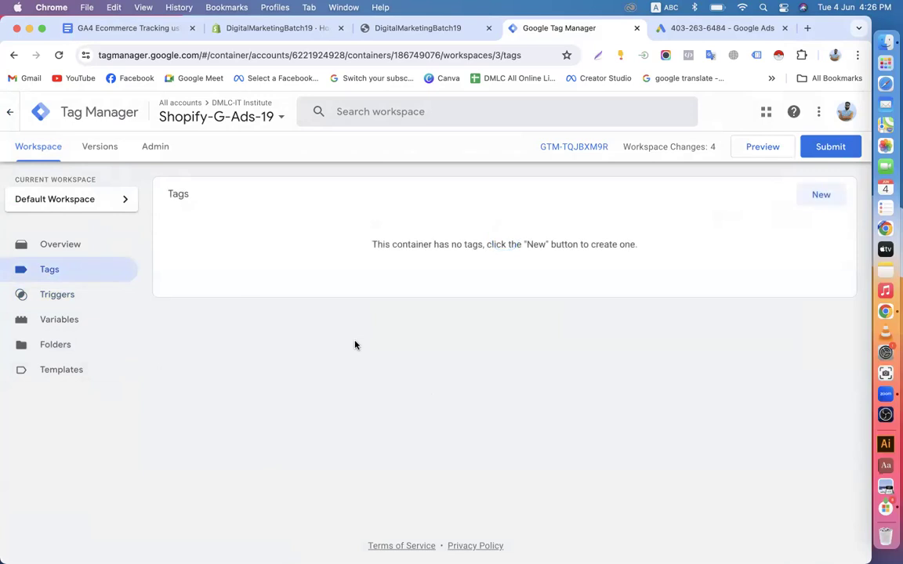
{"action": "left_click", "coordinate": [822, 196]}
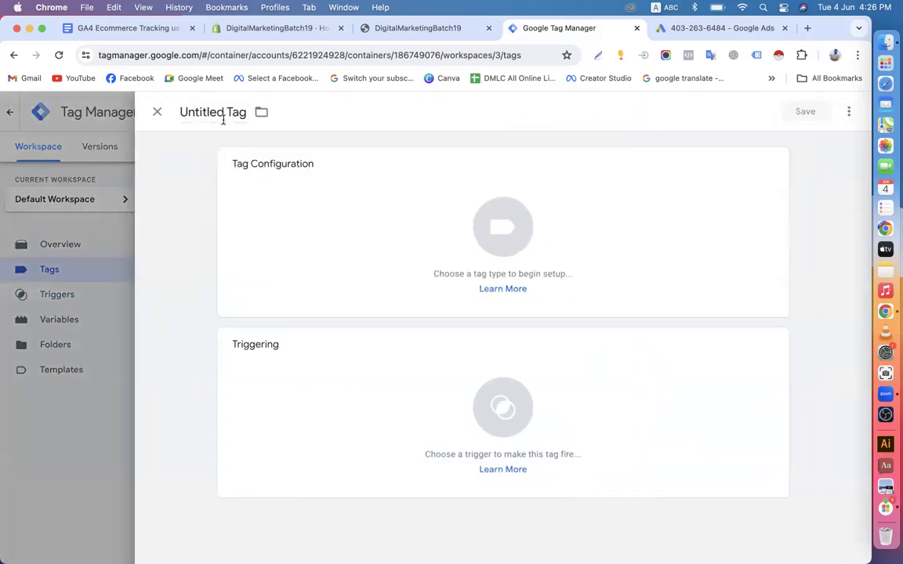
{"action": "left_click_drag", "start_coordinate": [224, 116], "coordinate": [145, 121]}
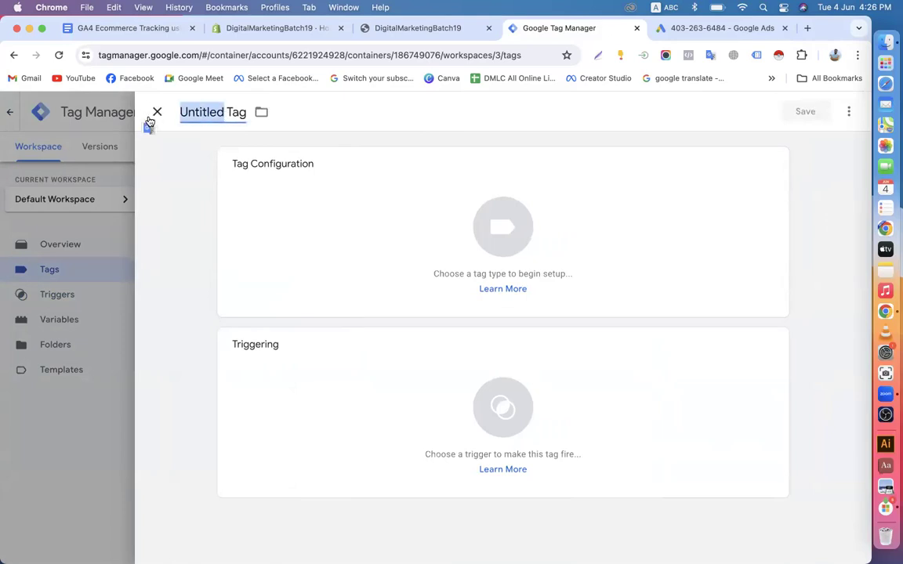
{"action": "type", "text": "G"}
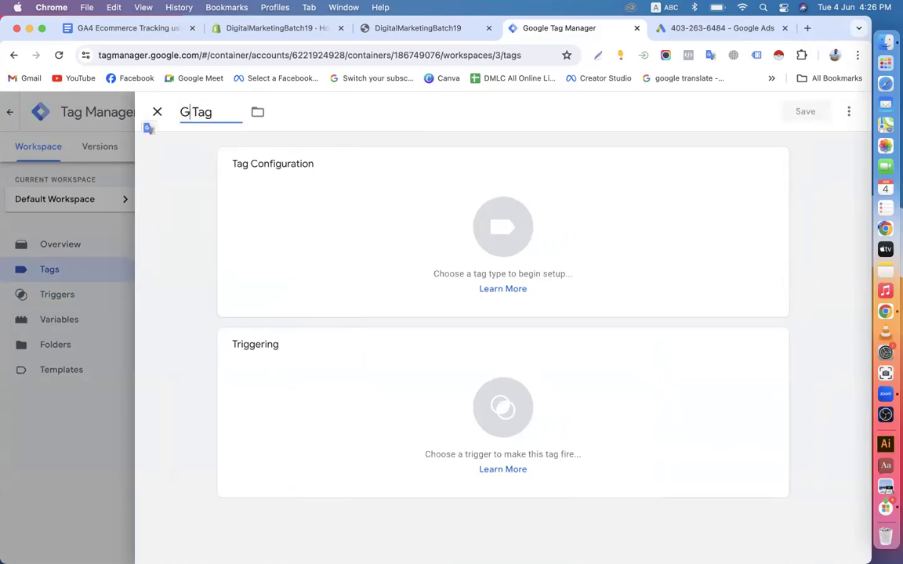
{"action": "left_click", "coordinate": [158, 113]}
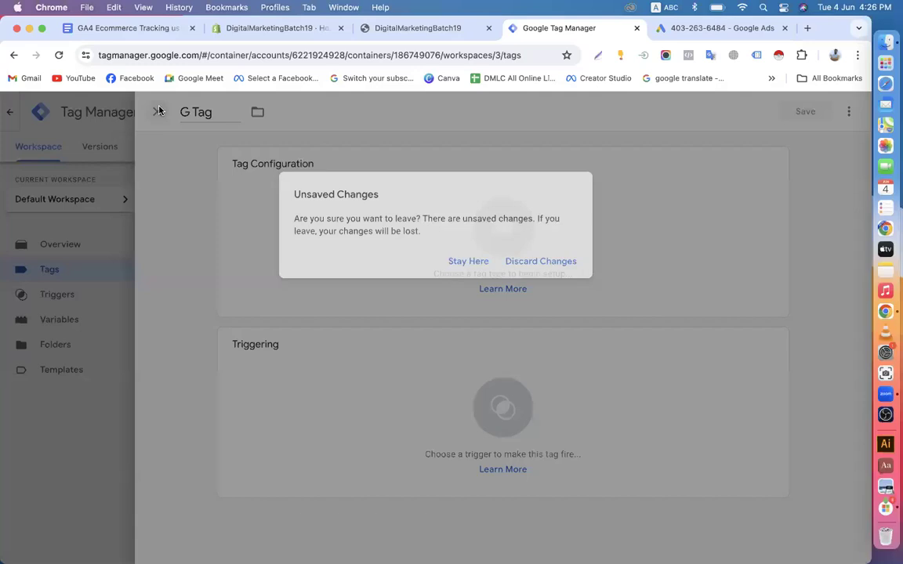
{"action": "left_click", "coordinate": [540, 264]}
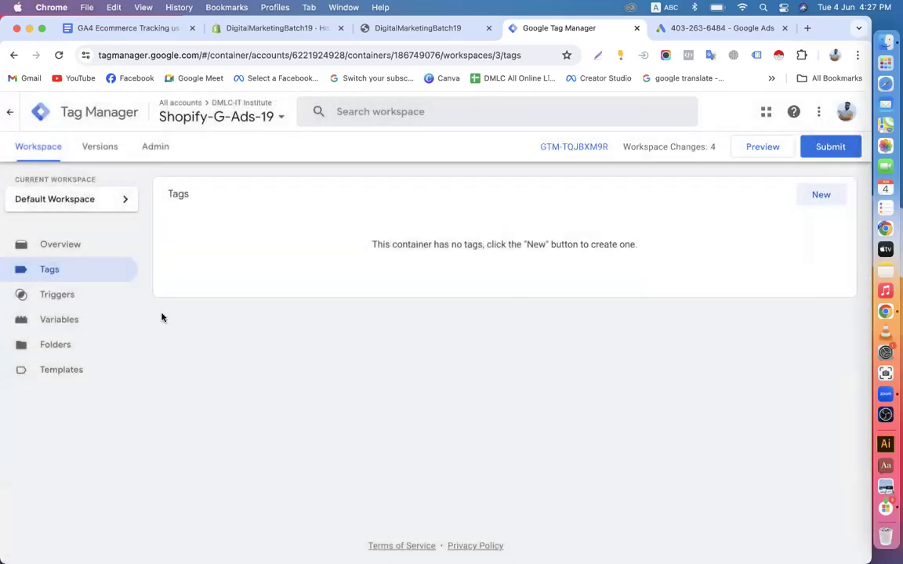
Create a fresh tag named G-Ads-Conversion-Linker-Tag with the Conversion Linker tag type
{"action": "left_click", "coordinate": [824, 196]}
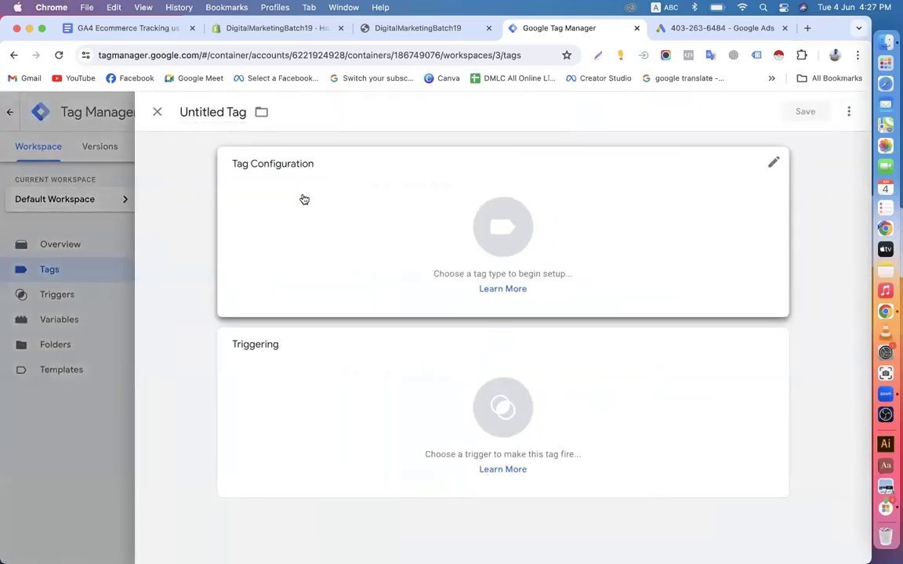
{"action": "left_click_drag", "start_coordinate": [223, 112], "coordinate": [172, 118]}
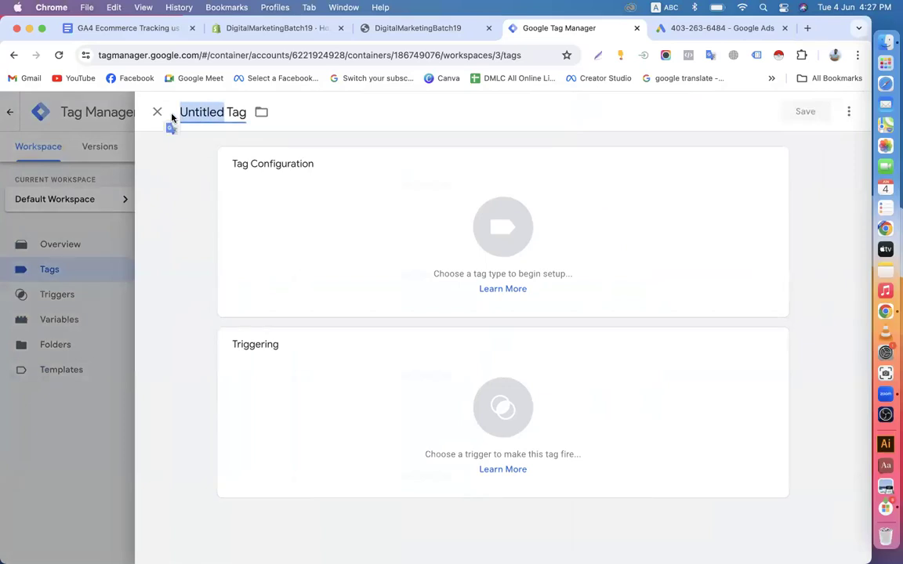
{"action": "type", "text": "G-"}
{"action": "type", "text": "Ads"}
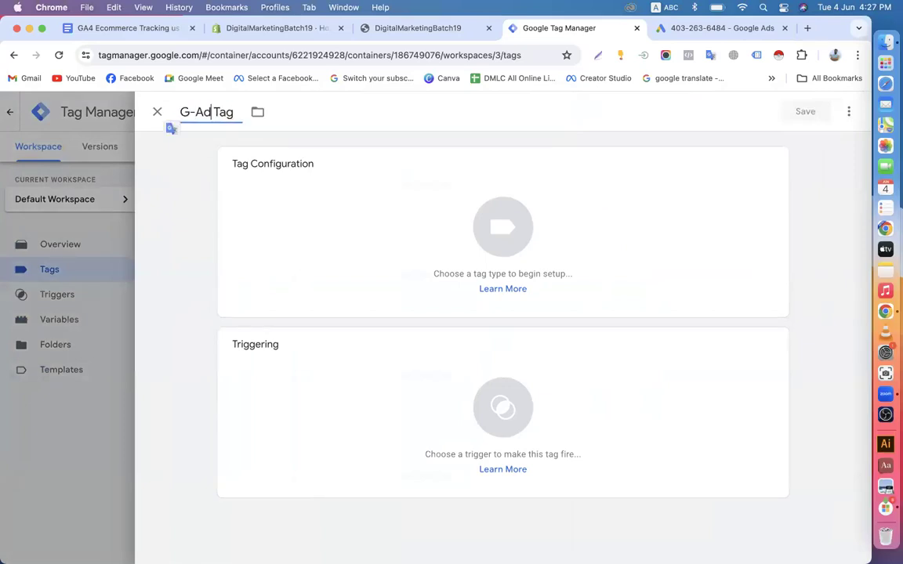
{"action": "type", "text": "-Conve"}
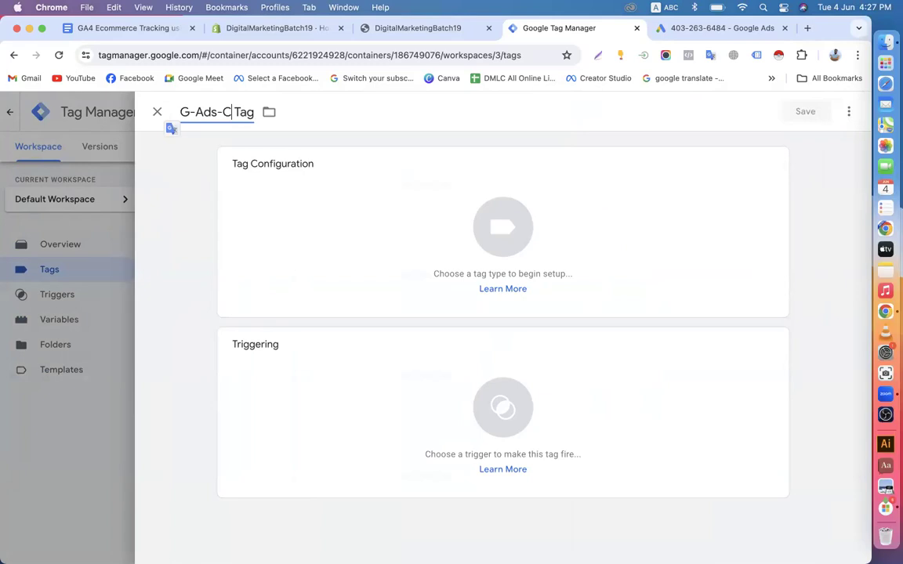
{"action": "type", "text": "rsion"}
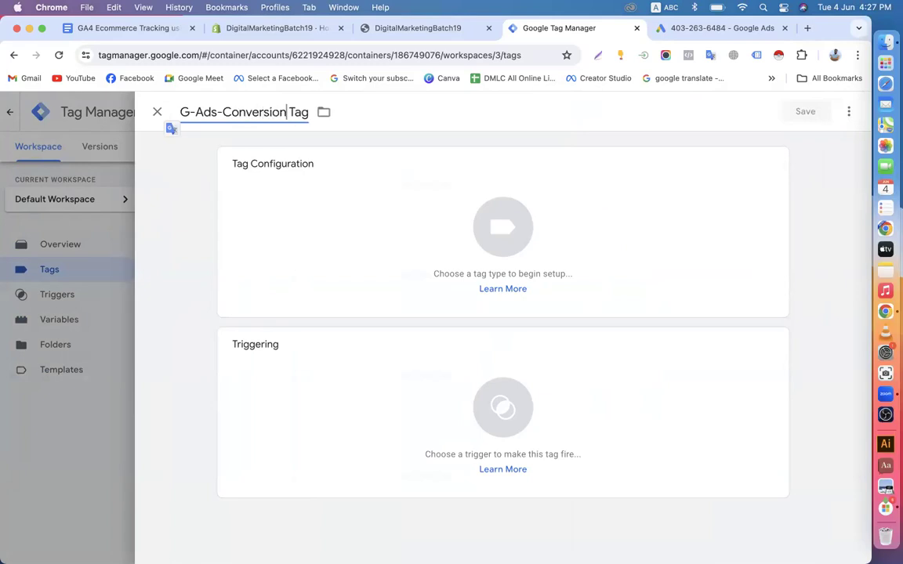
{"action": "key", "text": "BackSpace"}
{"action": "type", "text": "-Linker-"}
{"action": "left_click", "coordinate": [401, 243]}
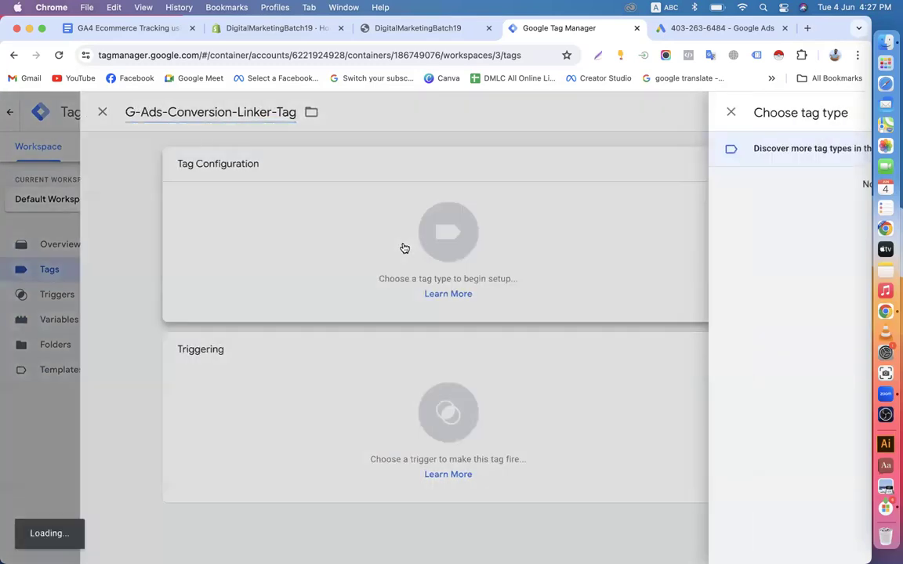
{"action": "left_click", "coordinate": [842, 112]}
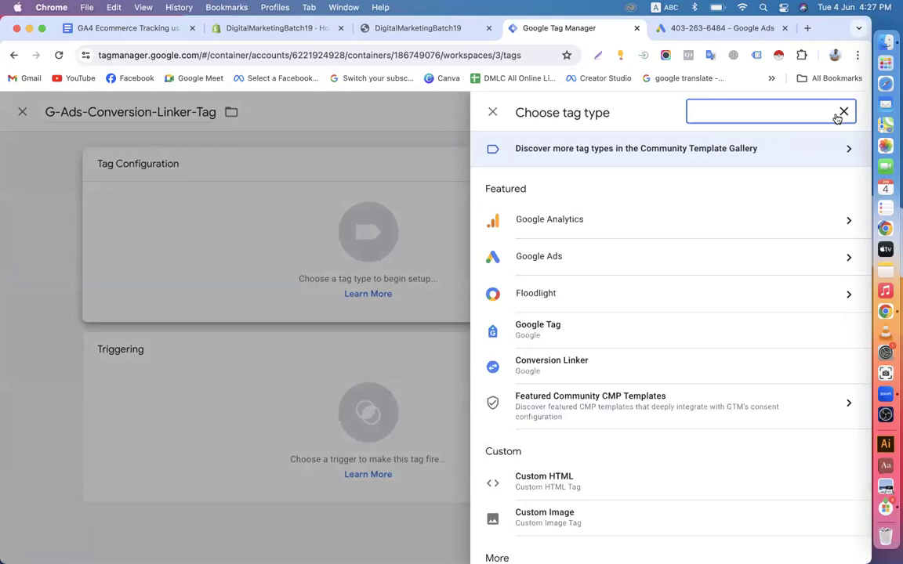
{"action": "type", "text": "li"}
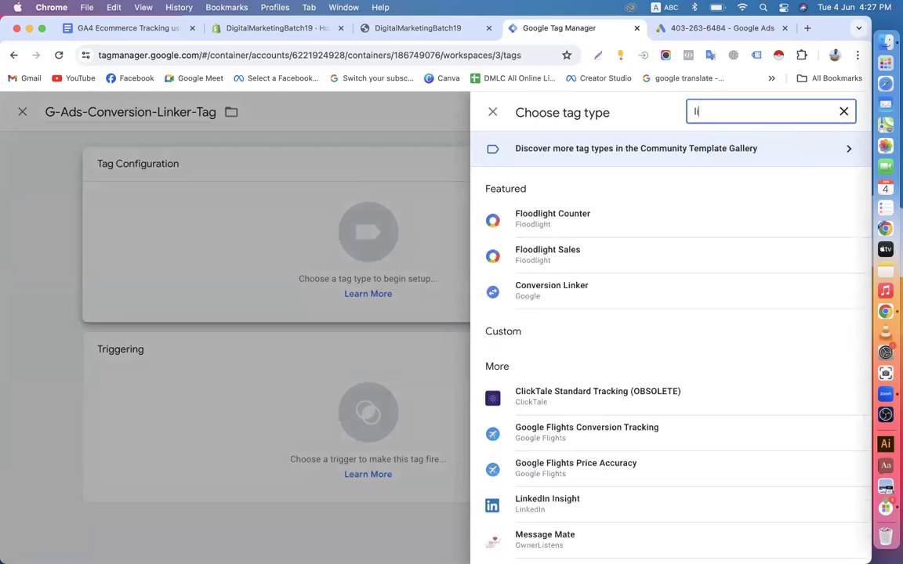
{"action": "key", "text": "BackSpace"}
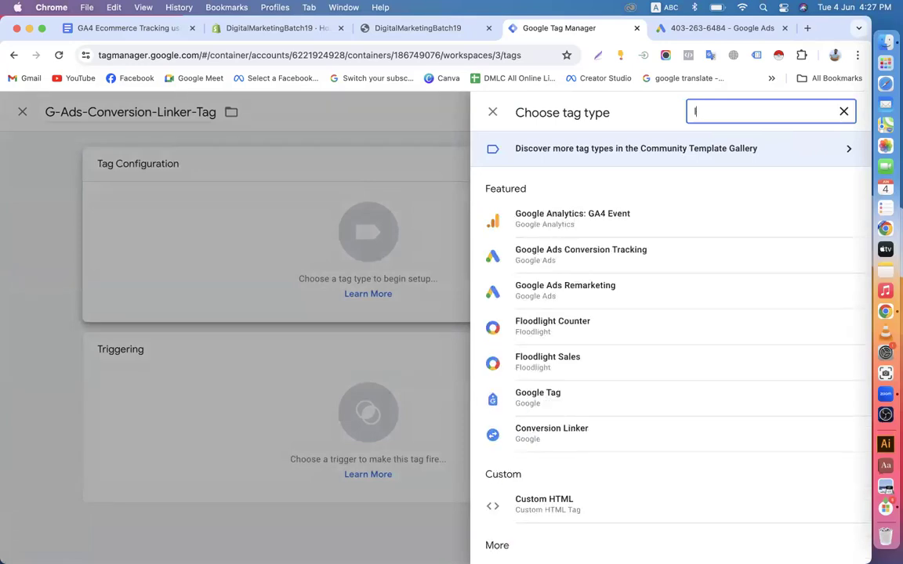
{"action": "key", "text": "BackSpace"}
{"action": "type", "text": "con"}
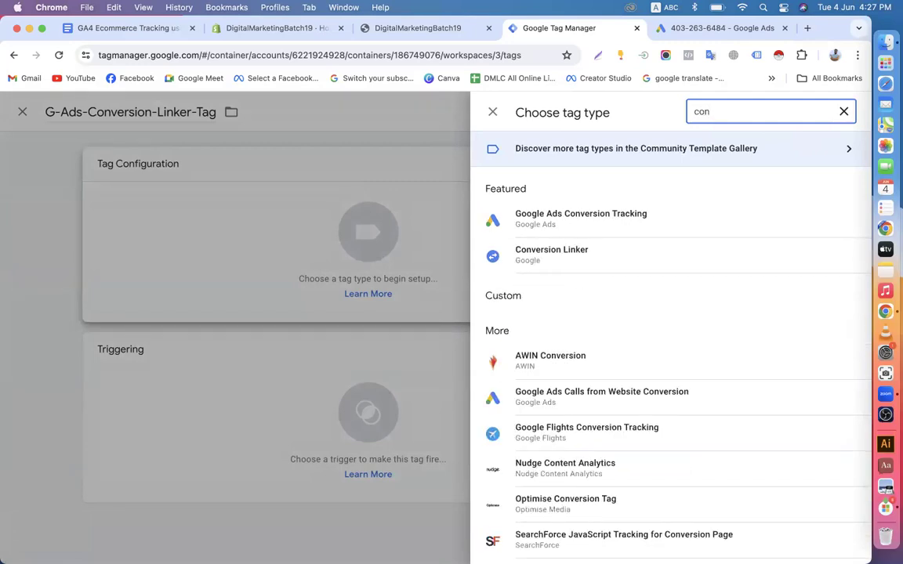
{"action": "left_click", "coordinate": [591, 270]}
Set the tag to fire on All Pages and save it
{"action": "scroll", "coordinate": [384, 307], "scroll_direction": "down", "scroll_amount": 1}
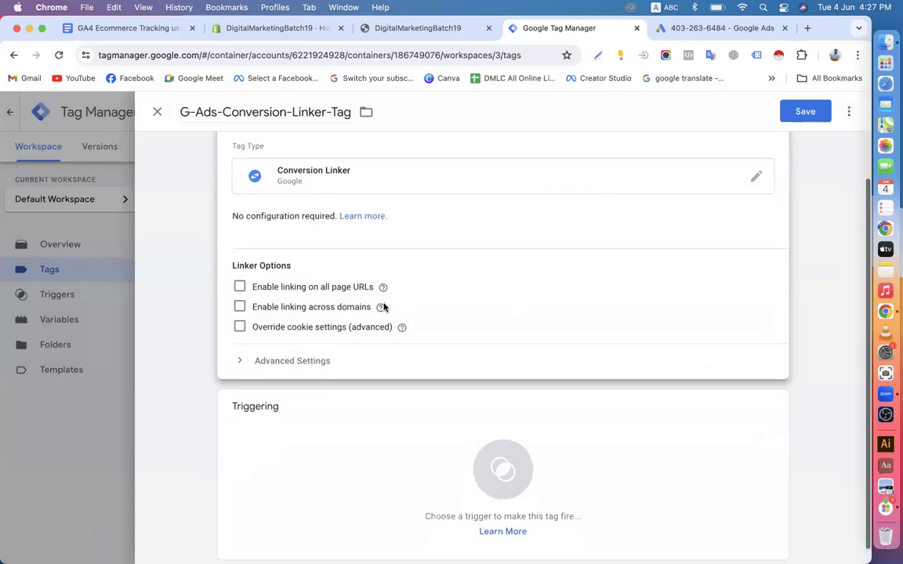
{"action": "scroll", "coordinate": [384, 306], "scroll_direction": "down", "scroll_amount": 1}
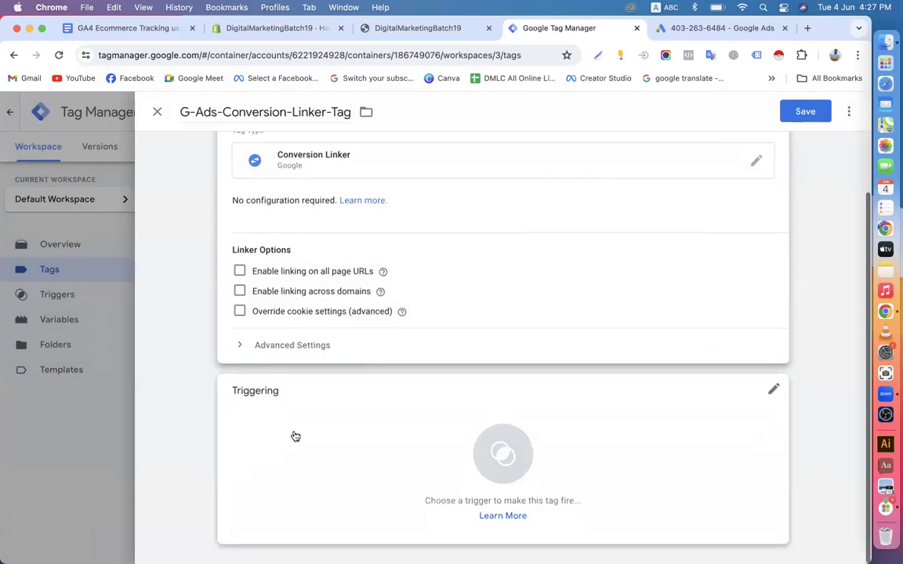
{"action": "left_click", "coordinate": [362, 434]}
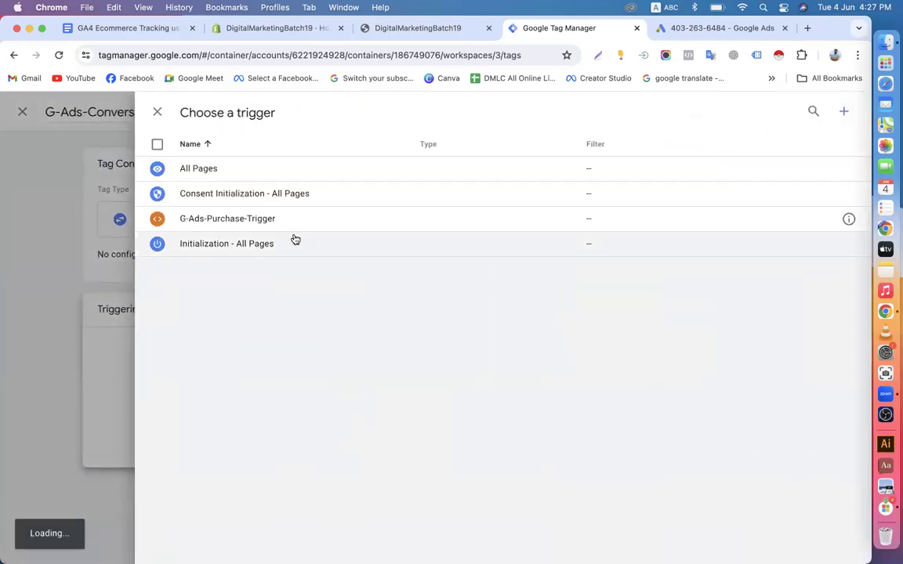
{"action": "left_click", "coordinate": [208, 172]}
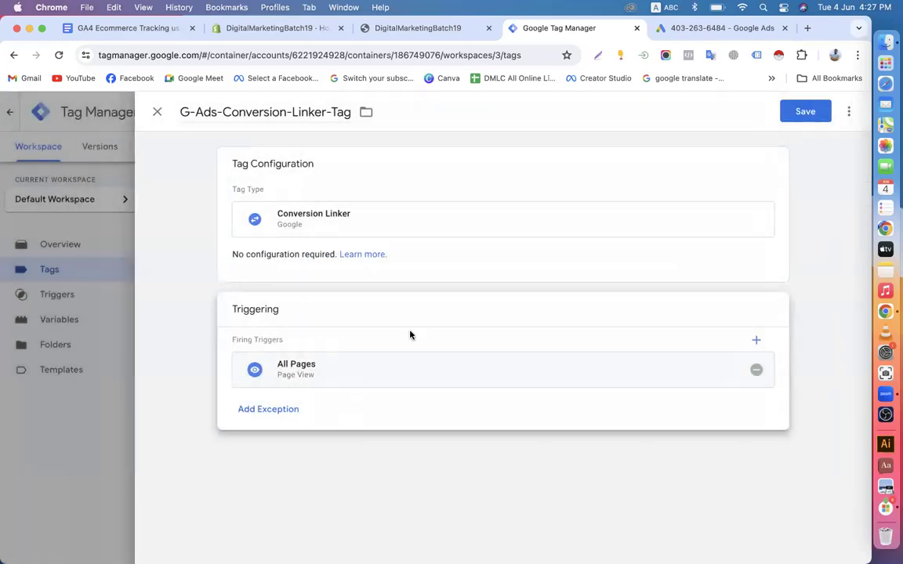
{"action": "left_click", "coordinate": [801, 114]}
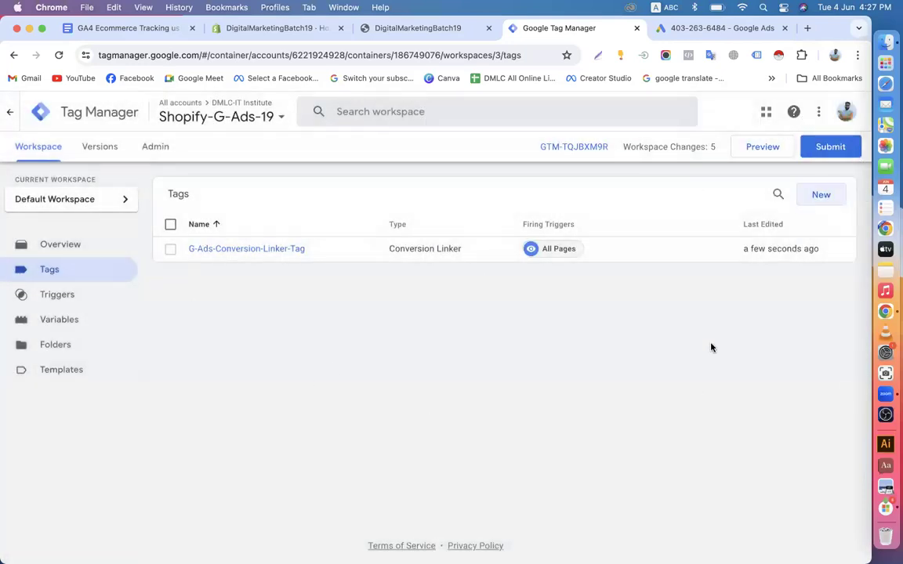
Start a new tag named G-Ads-Conversion-Tracking-Purchase- Tag
{"action": "left_click", "coordinate": [819, 194]}
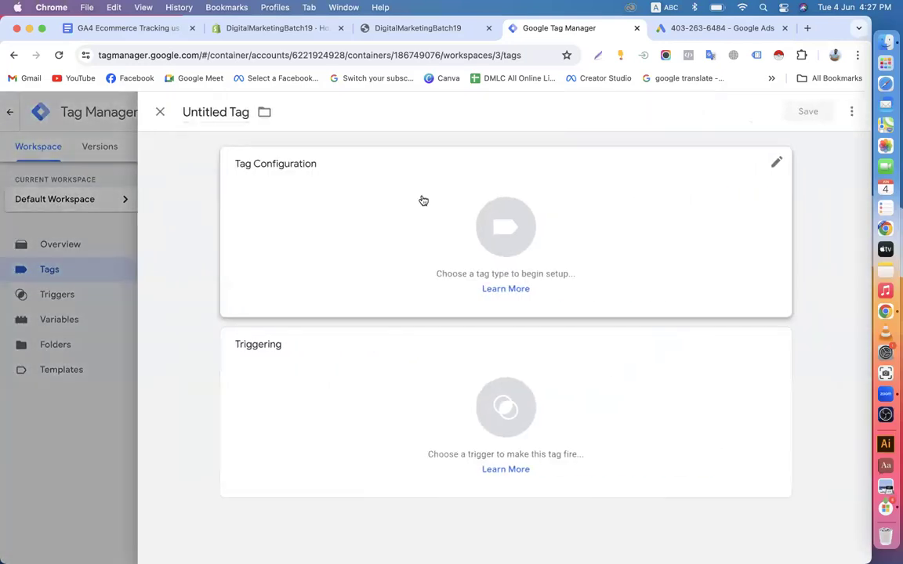
{"action": "double_click", "coordinate": [206, 112]}
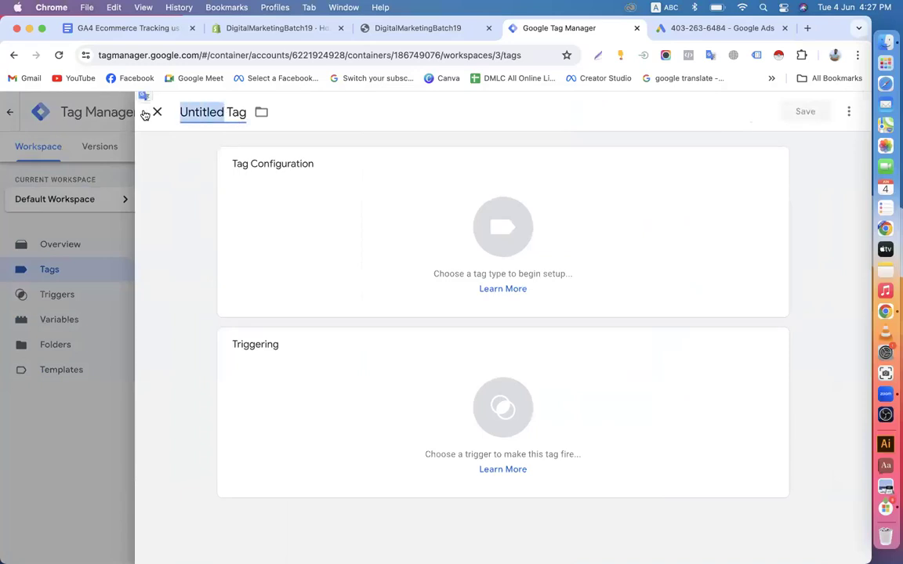
{"action": "type", "text": "G-Ads"}
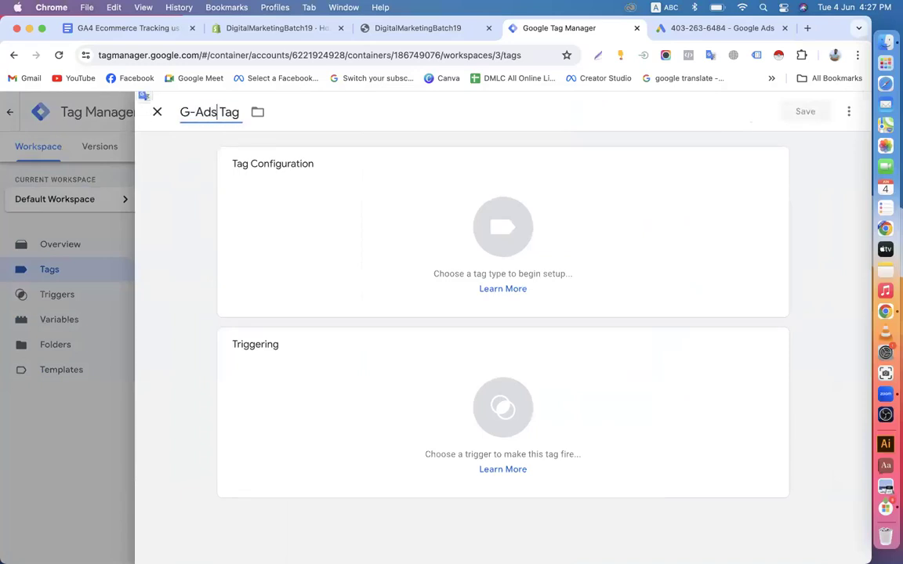
{"action": "type", "text": "-"}
{"action": "type", "text": "Conversi"}
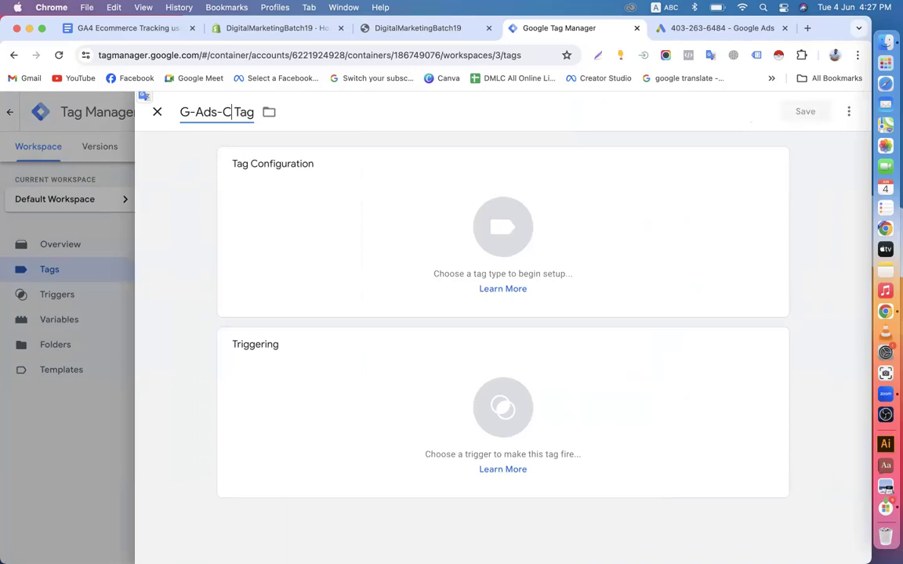
{"action": "type", "text": "on"}
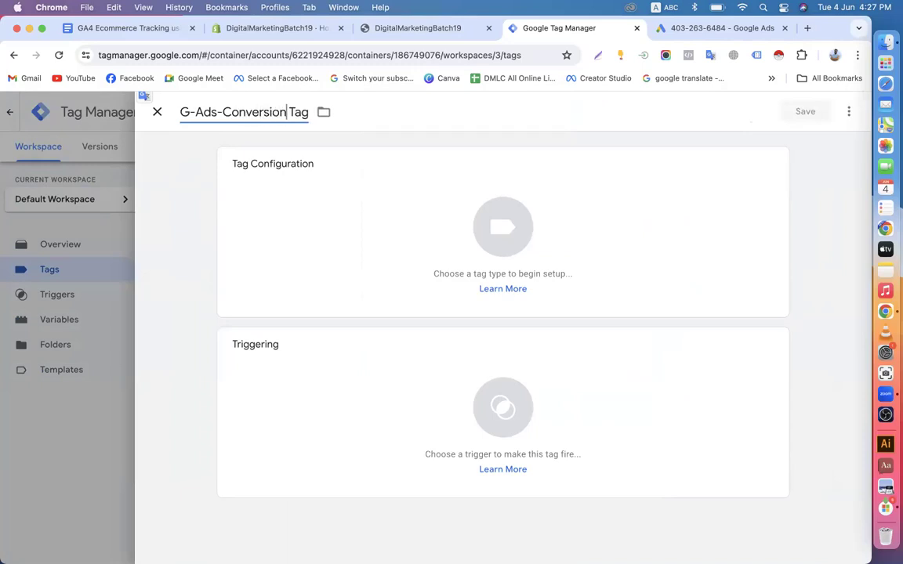
{"action": "type", "text": "-Tracki"}
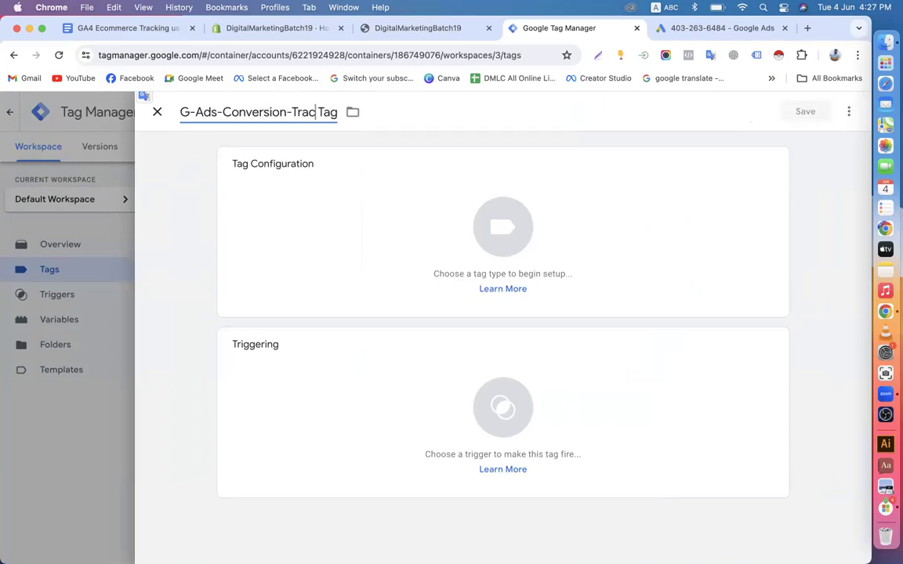
{"action": "type", "text": "ng-Pur"}
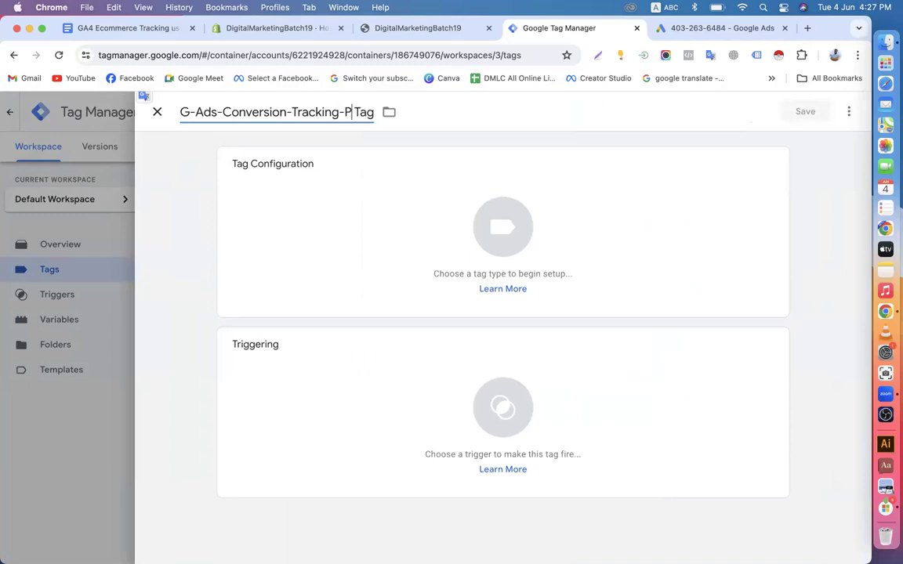
{"action": "type", "text": "chase"}
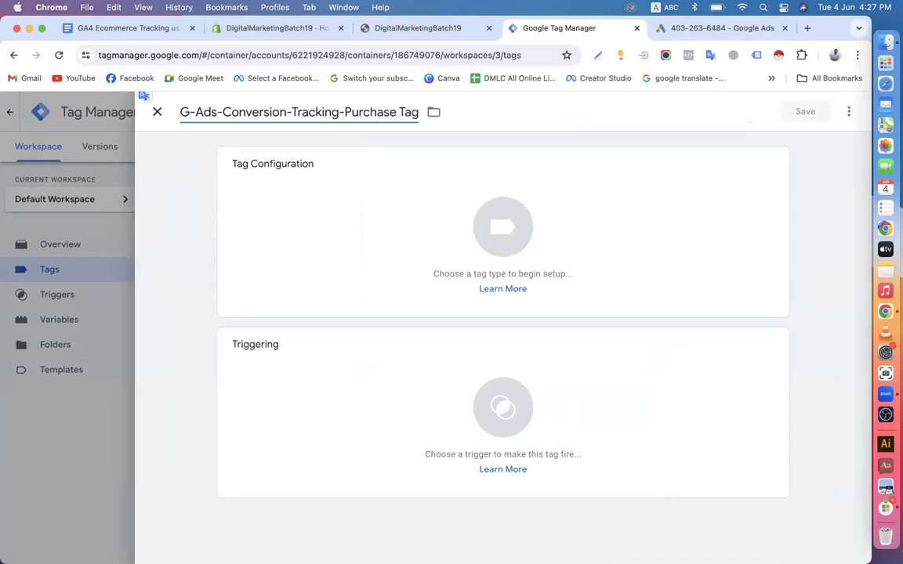
{"action": "type", "text": "-"}
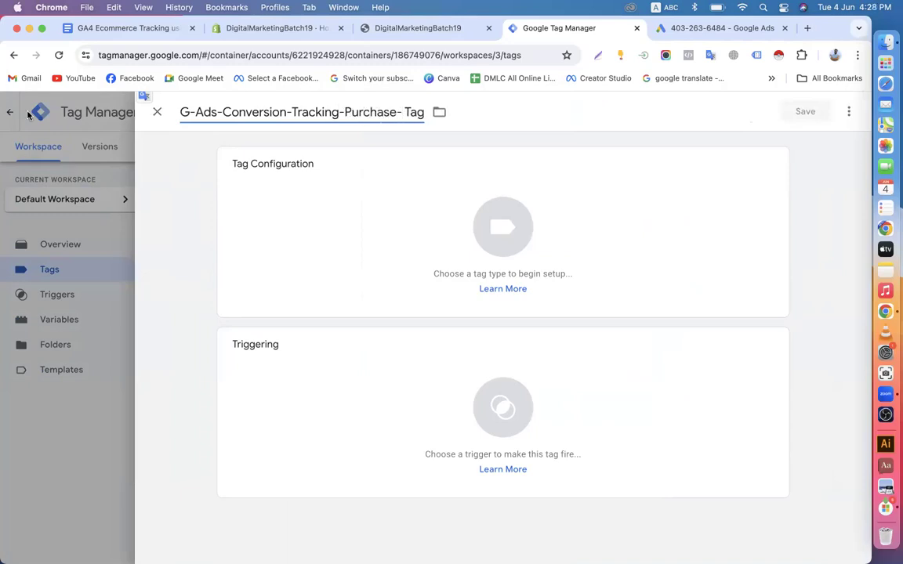
Set its tag type to Google Ads Conversion Tracking, searching 'con'
{"action": "left_click", "coordinate": [410, 191]}
{"action": "left_click", "coordinate": [843, 112]}
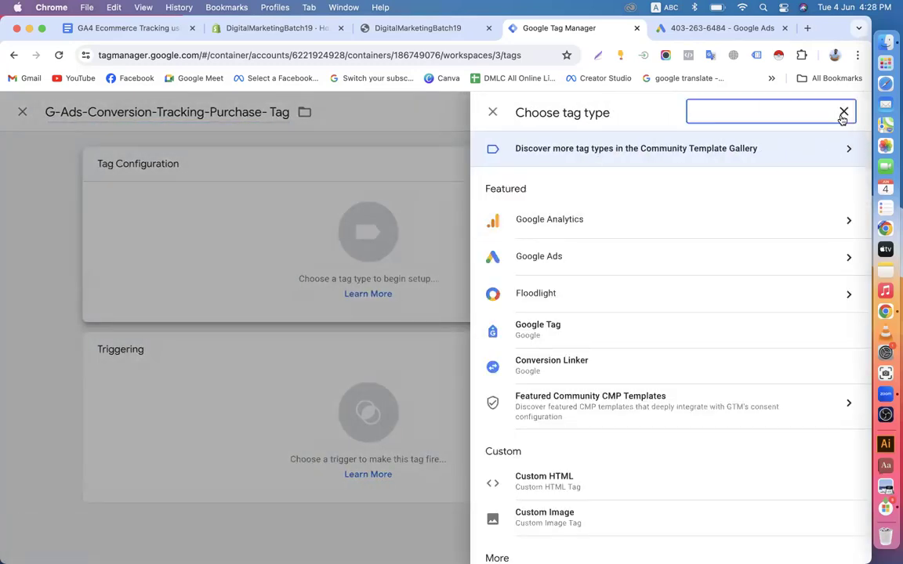
{"action": "type", "text": "con"}
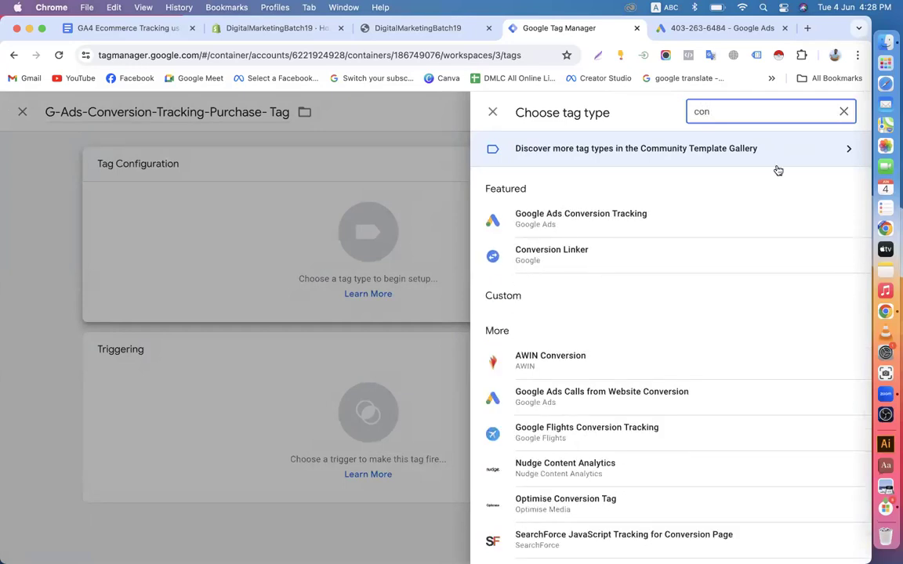
{"action": "left_click", "coordinate": [678, 230]}
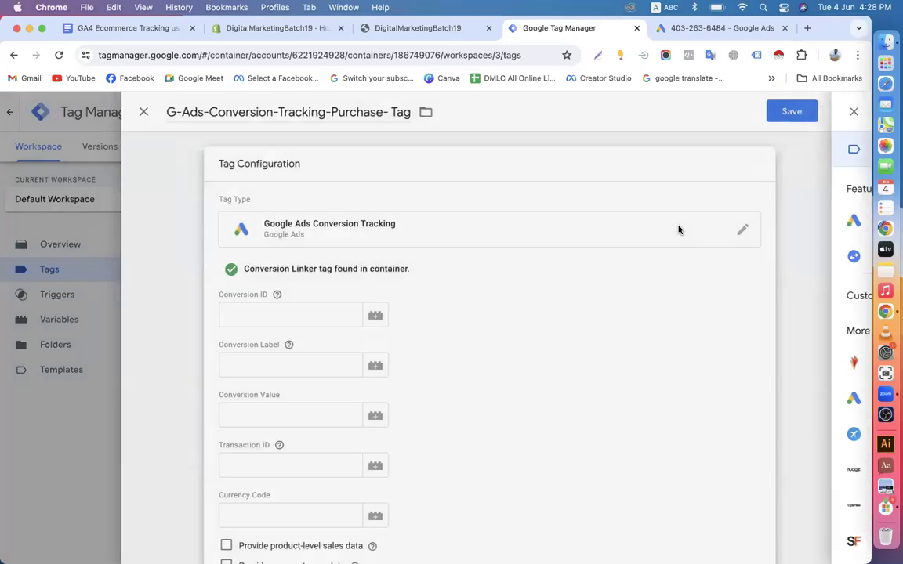
{"action": "scroll", "coordinate": [431, 278], "scroll_direction": "down", "scroll_amount": 1}
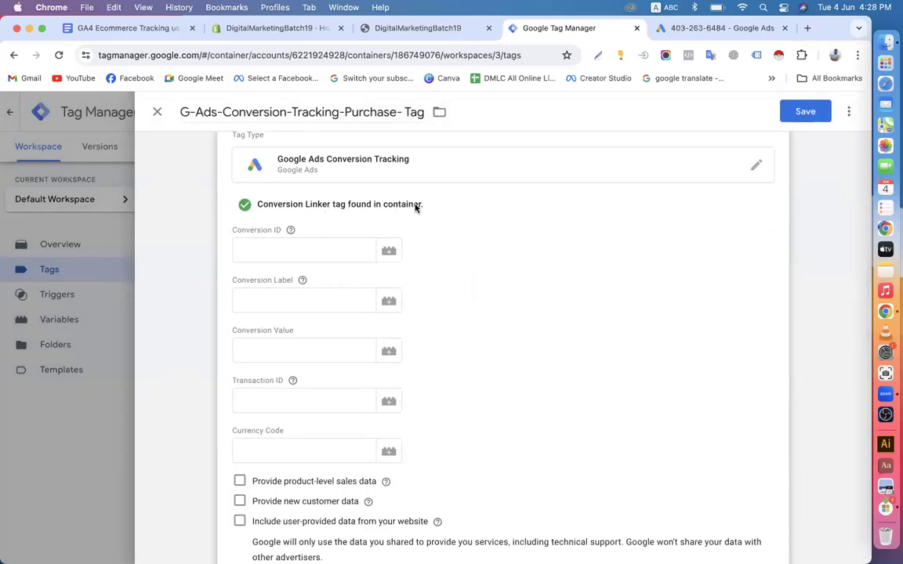
{"action": "scroll", "coordinate": [416, 205], "scroll_direction": "down", "scroll_amount": 2}
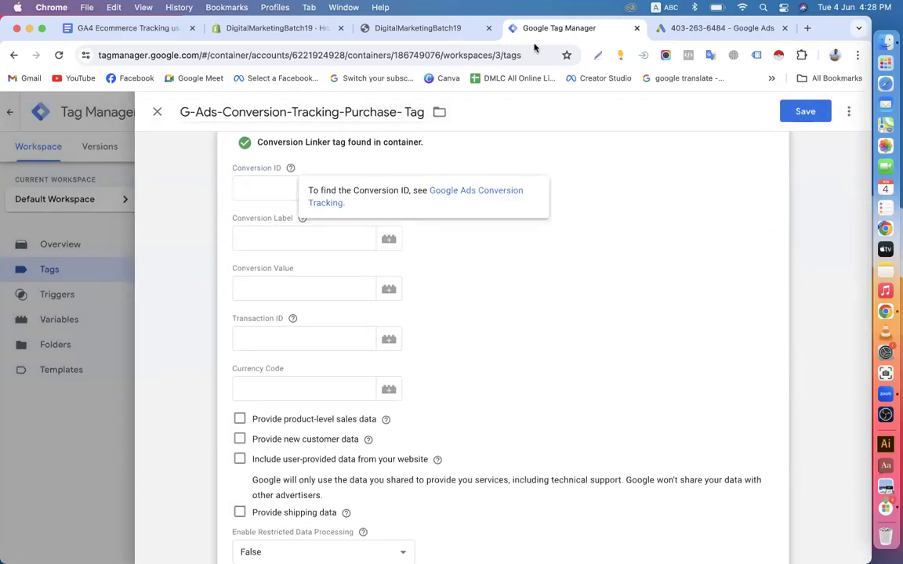
{"action": "left_click", "coordinate": [683, 28]}
Paste the Google Ads conversion ID into the tag's Conversion ID field, then copy the Purchase label
{"action": "left_click", "coordinate": [116, 273]}
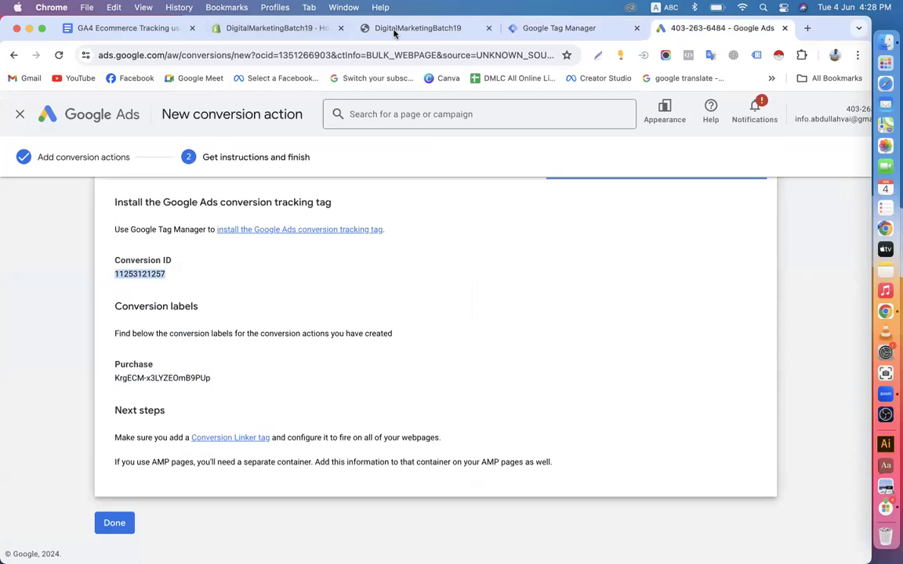
{"action": "left_click", "coordinate": [539, 29]}
{"action": "left_click", "coordinate": [258, 185]}
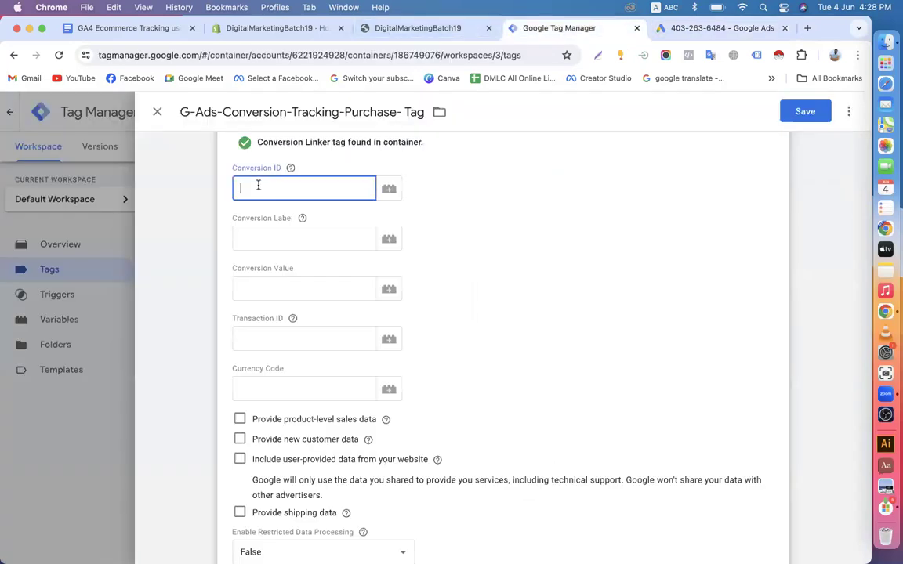
{"action": "key", "text": "super+v"}
{"action": "left_click", "coordinate": [682, 29]}
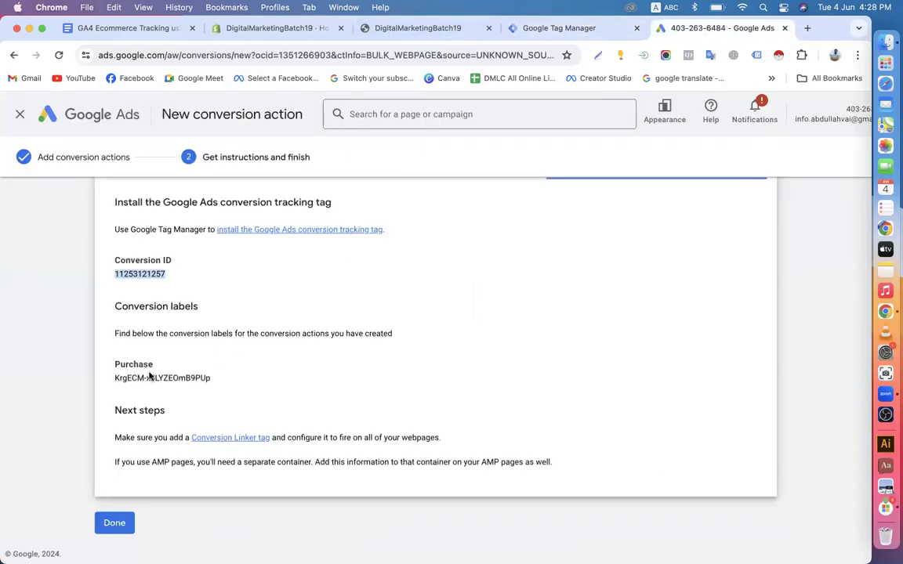
{"action": "left_click_drag", "start_coordinate": [113, 381], "coordinate": [206, 381]}
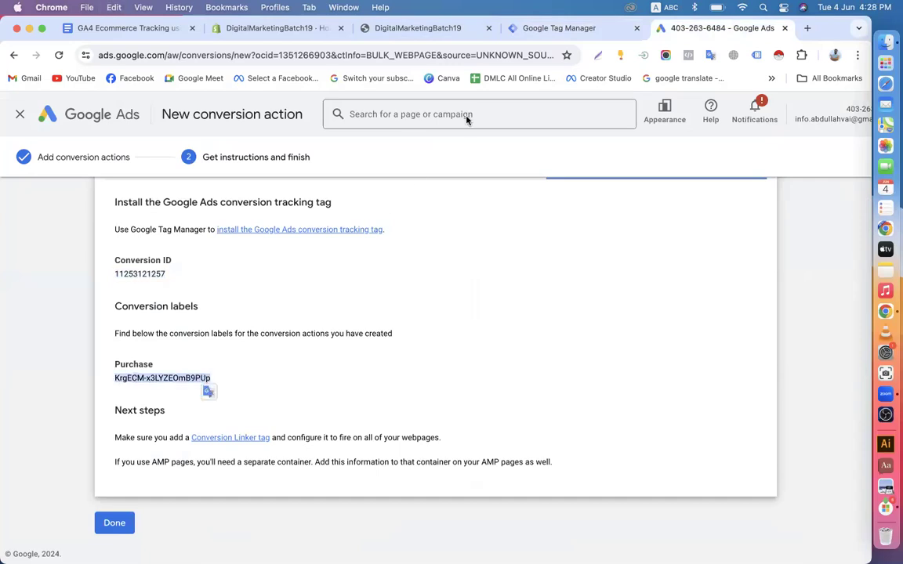
{"action": "left_click", "coordinate": [546, 29]}
Fill in the Purchase label, plus the value, transaction ID and dlv-G-Ads-Currency variables
{"action": "left_click", "coordinate": [278, 241]}
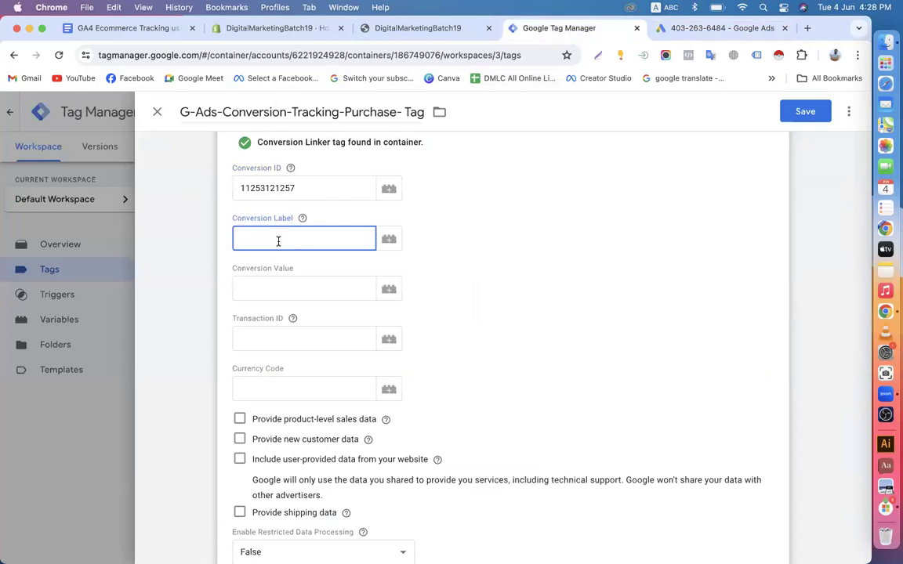
{"action": "type", "text": "KrgECM-x3LYZEOmB9PUp"}
{"action": "left_click", "coordinate": [267, 287]}
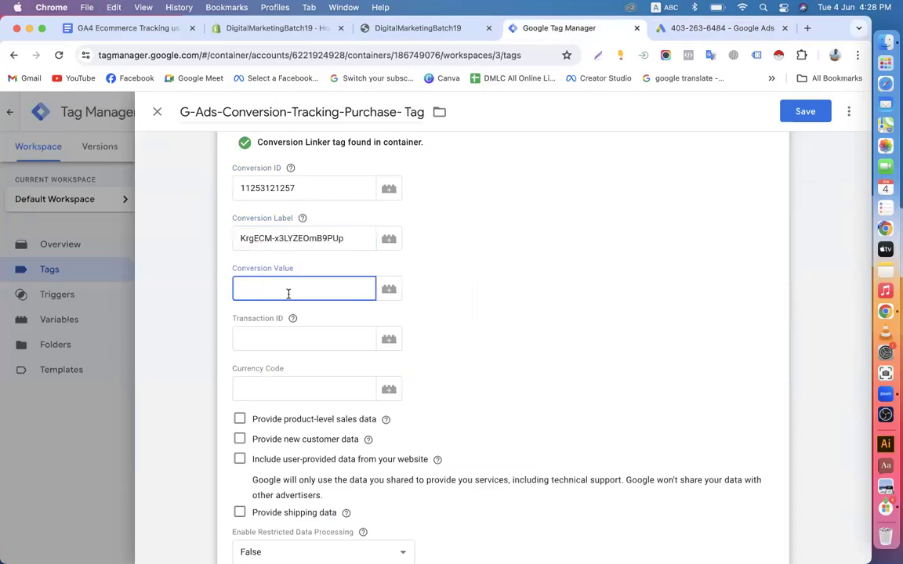
{"action": "type", "text": "{{"}
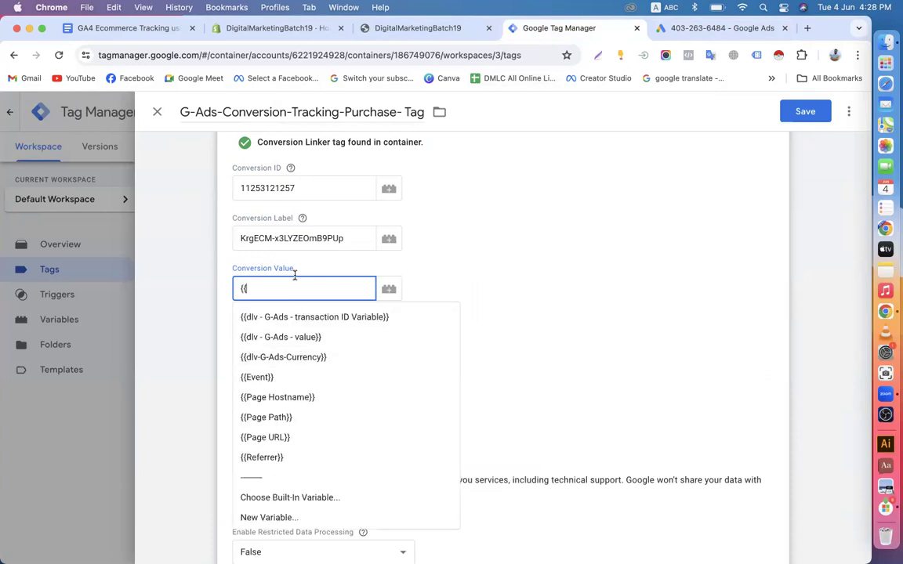
{"action": "left_click", "coordinate": [287, 337]}
{"action": "left_click", "coordinate": [268, 337]}
{"action": "type", "text": "{{"}
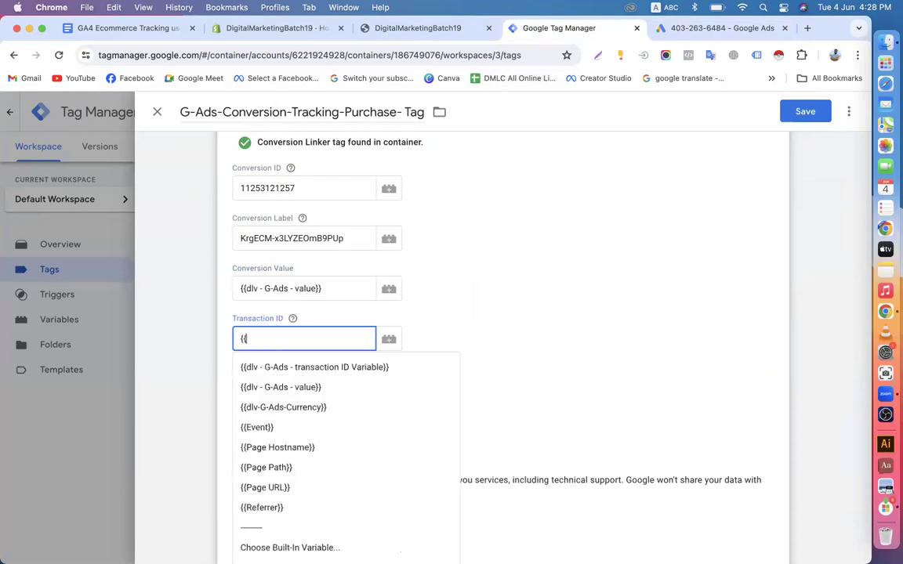
{"action": "left_click", "coordinate": [296, 368]}
{"action": "left_click", "coordinate": [274, 389]}
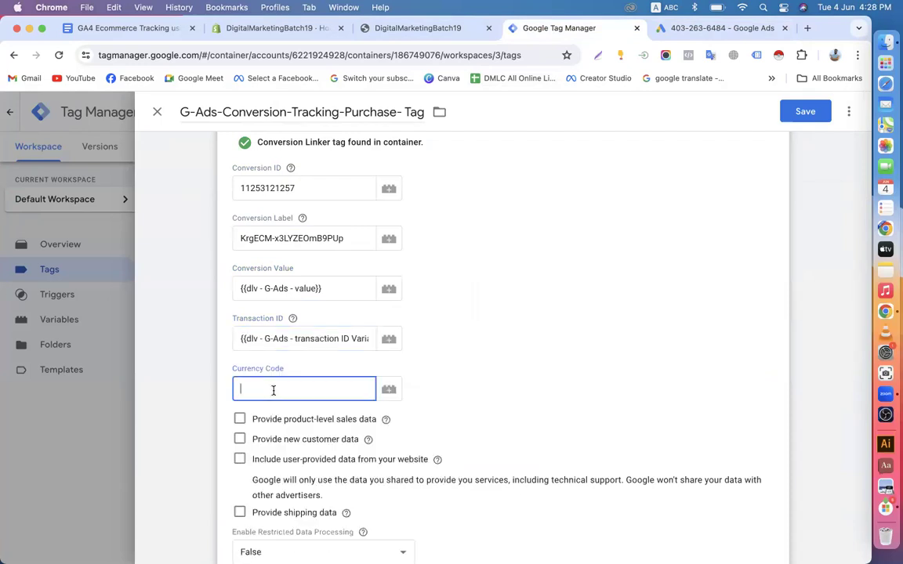
{"action": "type", "text": "{{"}
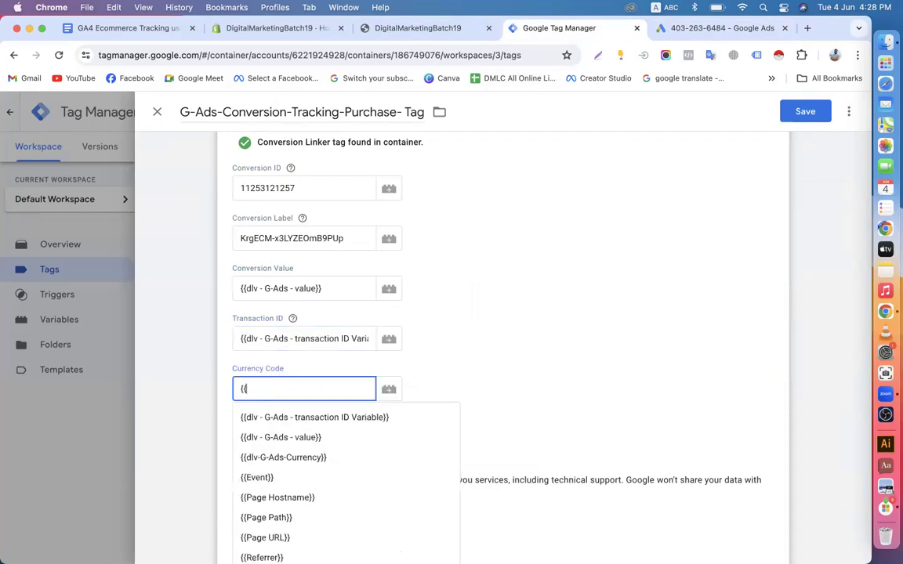
{"action": "left_click", "coordinate": [280, 458]}
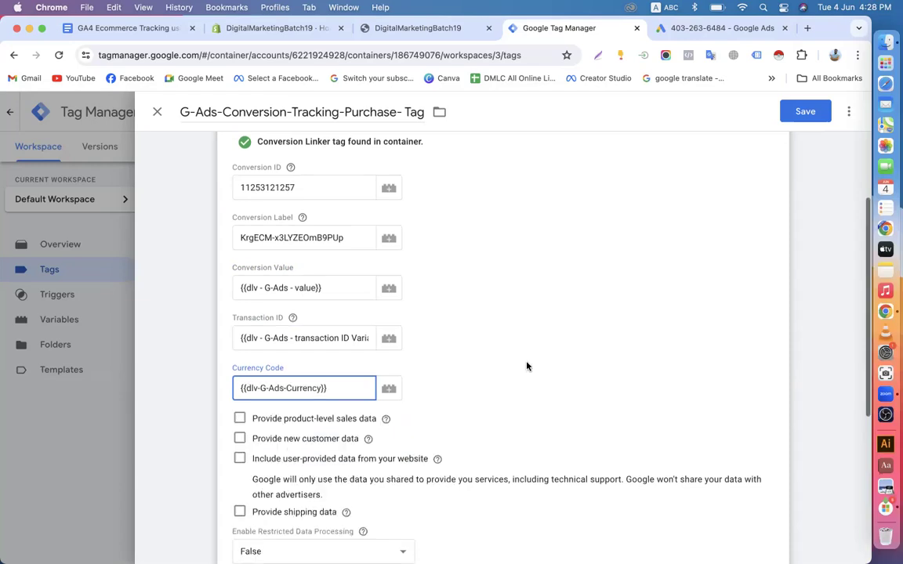
Fire the tag on G-Ads-Purchase-Trigger and save it
{"action": "scroll", "coordinate": [529, 367], "scroll_direction": "down", "scroll_amount": 3}
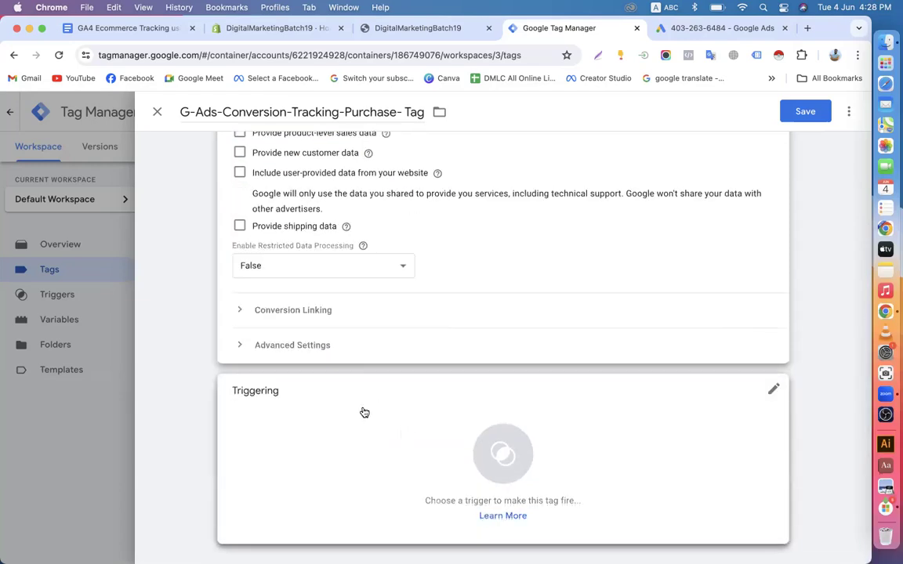
{"action": "scroll", "coordinate": [314, 410], "scroll_direction": "up", "scroll_amount": 2}
{"action": "scroll", "coordinate": [505, 326], "scroll_direction": "down", "scroll_amount": 2}
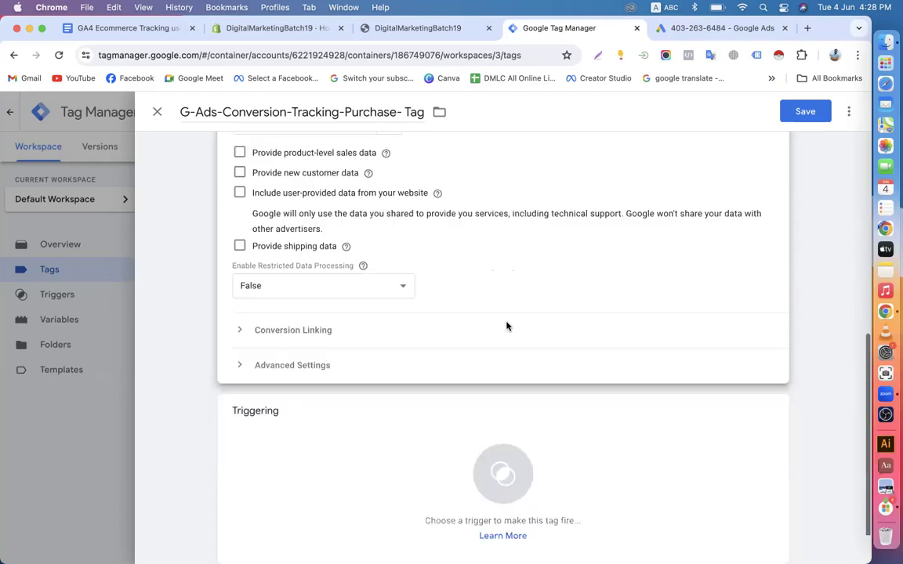
{"action": "left_click", "coordinate": [365, 416]}
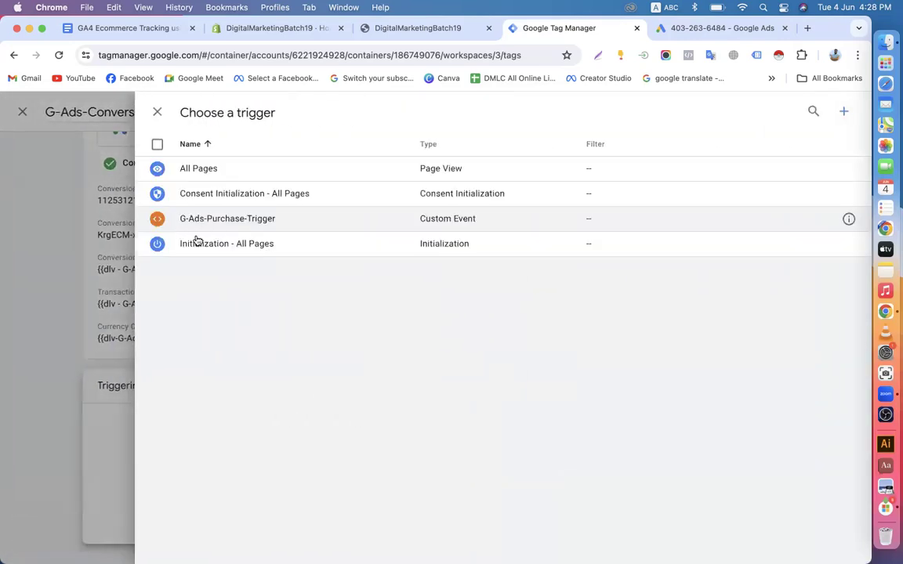
{"action": "left_click", "coordinate": [206, 224]}
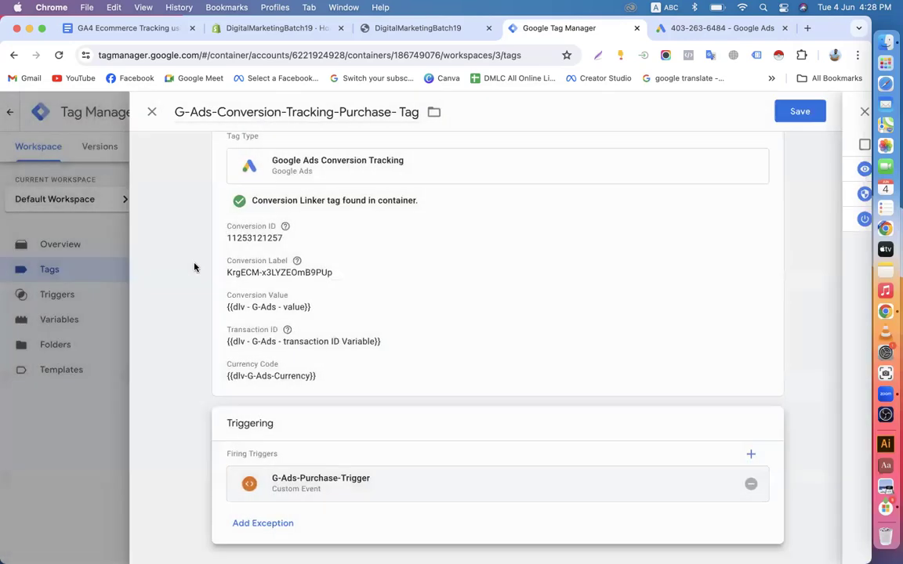
{"action": "left_click", "coordinate": [157, 350]}
{"action": "left_click", "coordinate": [803, 113]}
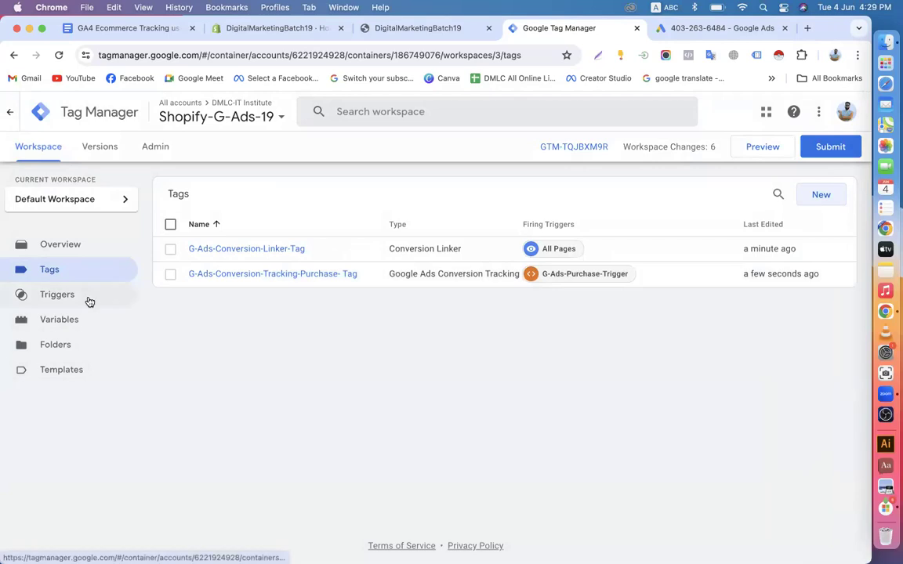
Review the Triggers, Tags and Overview pages before publishing
{"action": "left_click", "coordinate": [64, 304]}
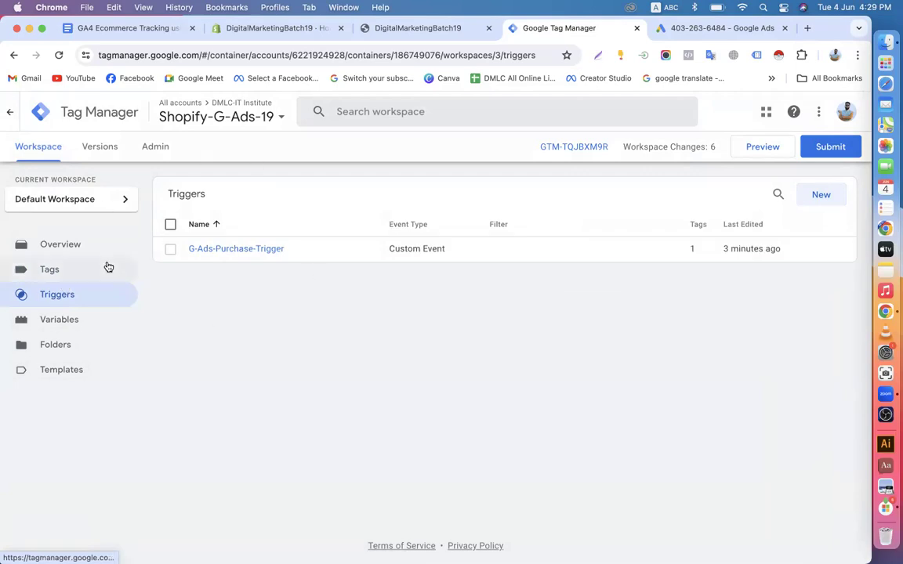
{"action": "left_click", "coordinate": [63, 276]}
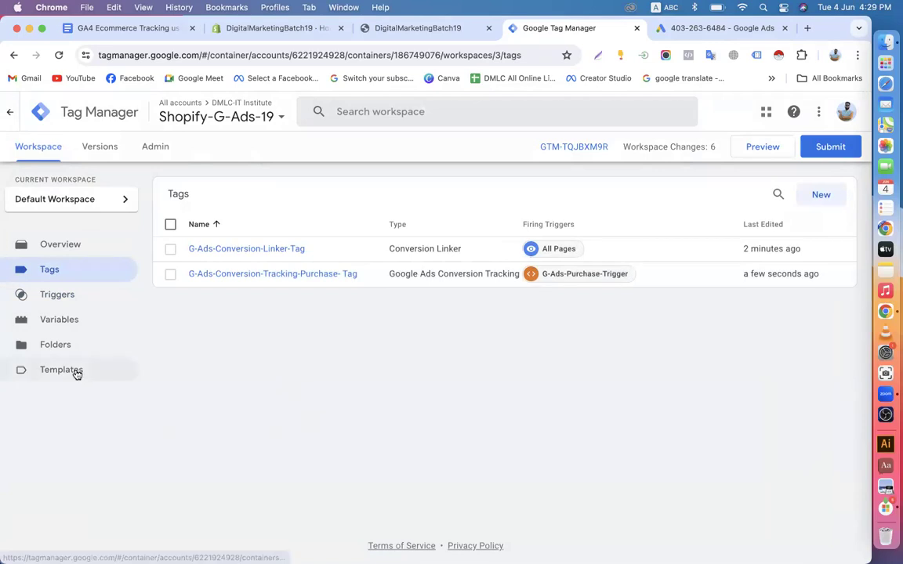
{"action": "left_click", "coordinate": [66, 307]}
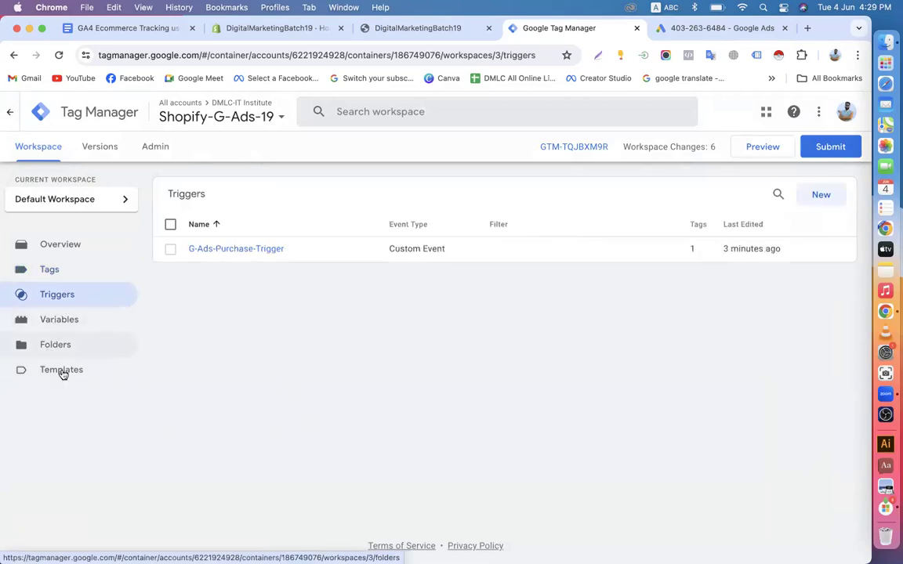
{"action": "left_click", "coordinate": [77, 256]}
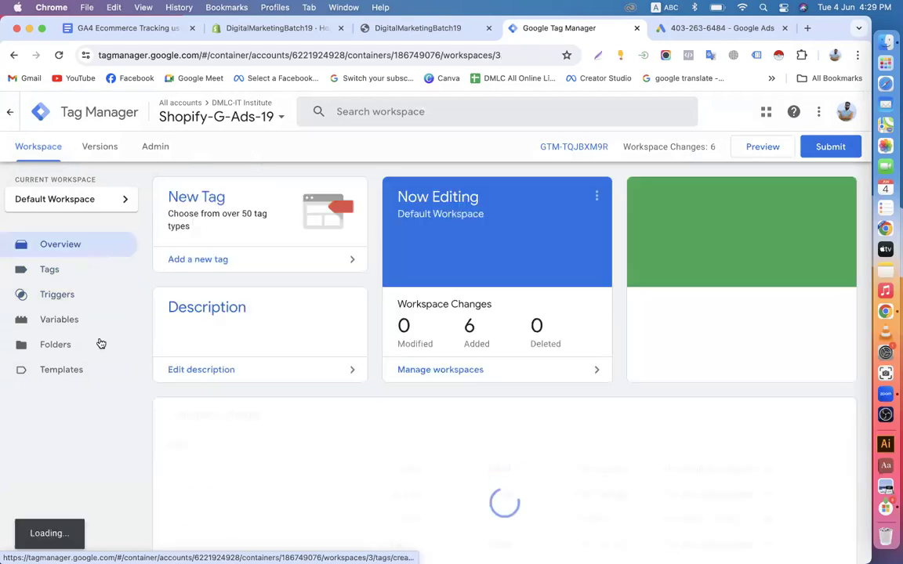
{"action": "left_click", "coordinate": [65, 275]}
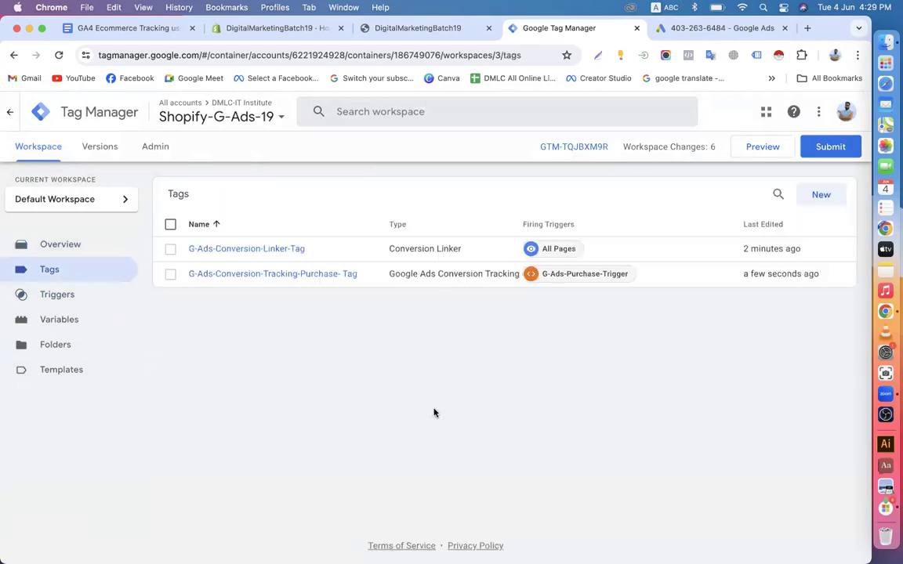
Submit and publish the workspace as Version 3 without a description, then return to Google Ads
{"action": "left_click", "coordinate": [827, 151]}
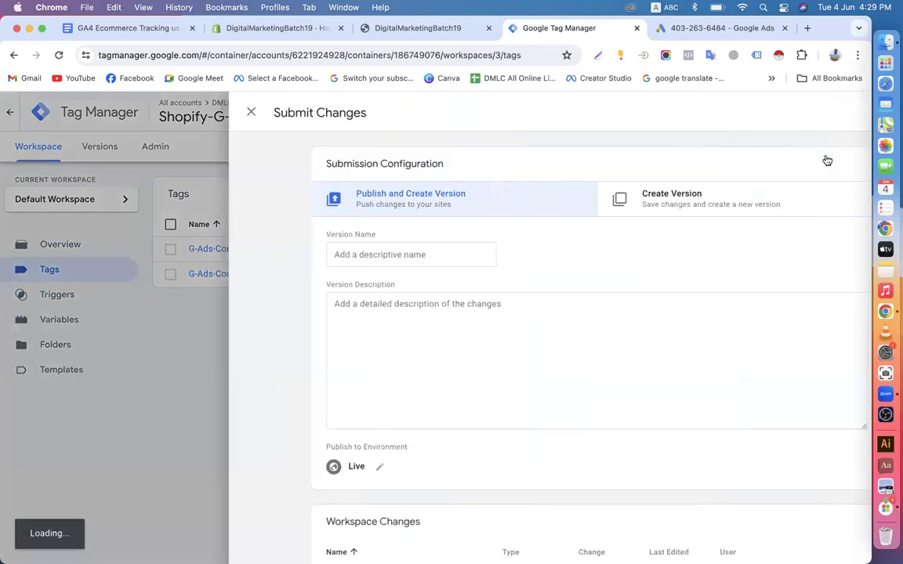
{"action": "left_click", "coordinate": [831, 117]}
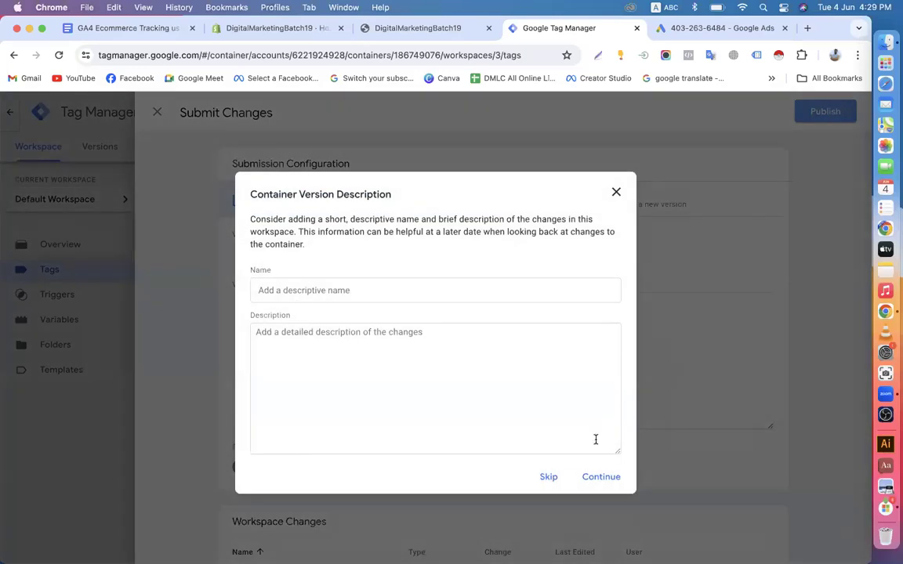
{"action": "left_click", "coordinate": [600, 479]}
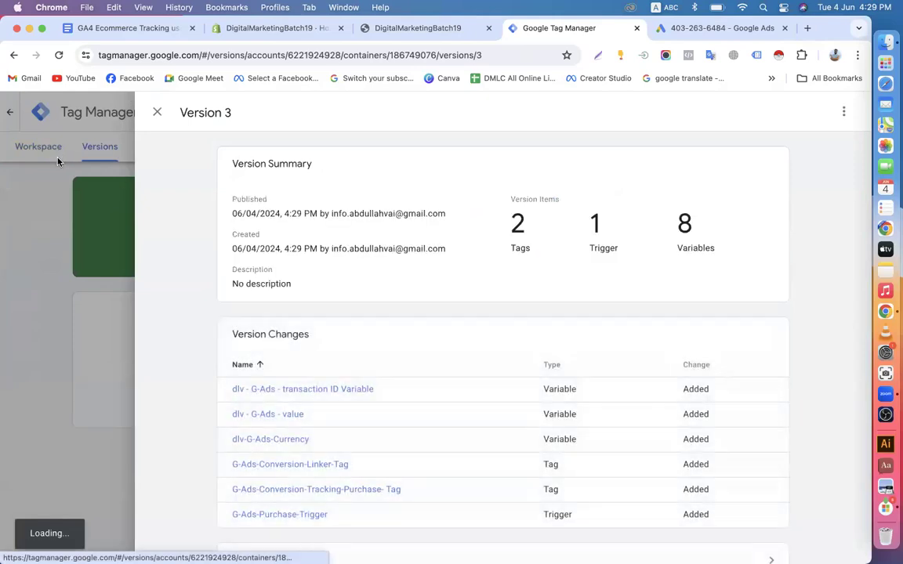
{"action": "left_click", "coordinate": [157, 112]}
{"action": "left_click", "coordinate": [40, 146]}
{"action": "left_click", "coordinate": [689, 35]}
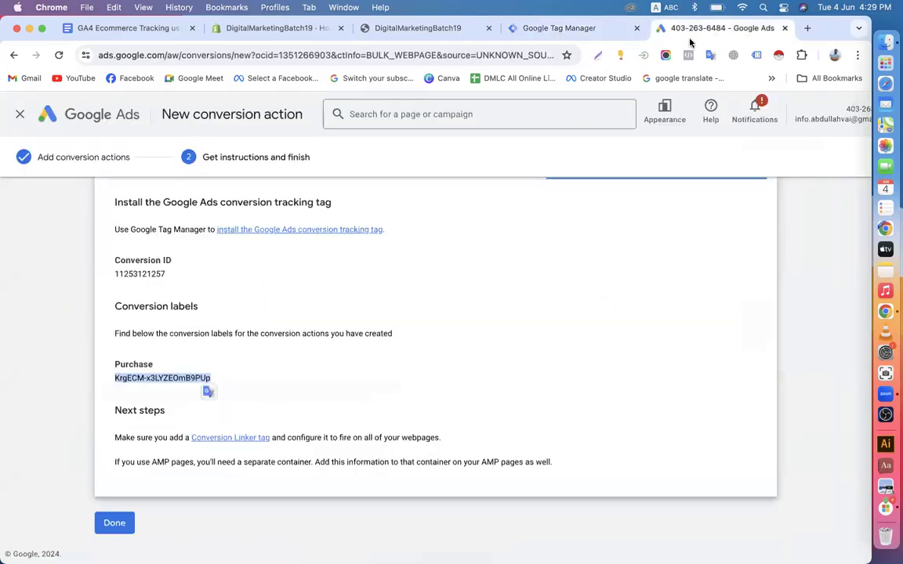
Finish the Purchase conversion action, refresh the Conversions Summary, and return to Tag Manager's Overview
{"action": "left_click", "coordinate": [106, 525]}
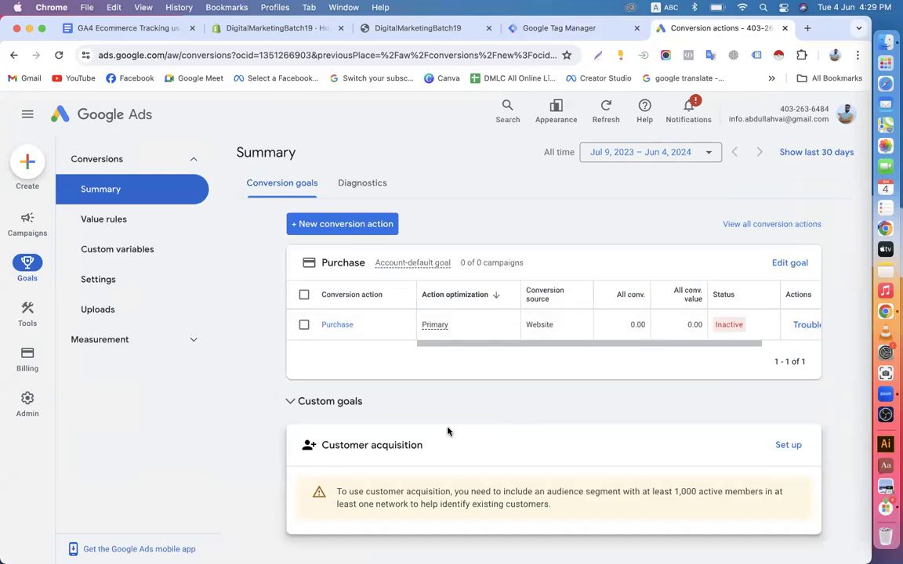
{"action": "left_click", "coordinate": [59, 54]}
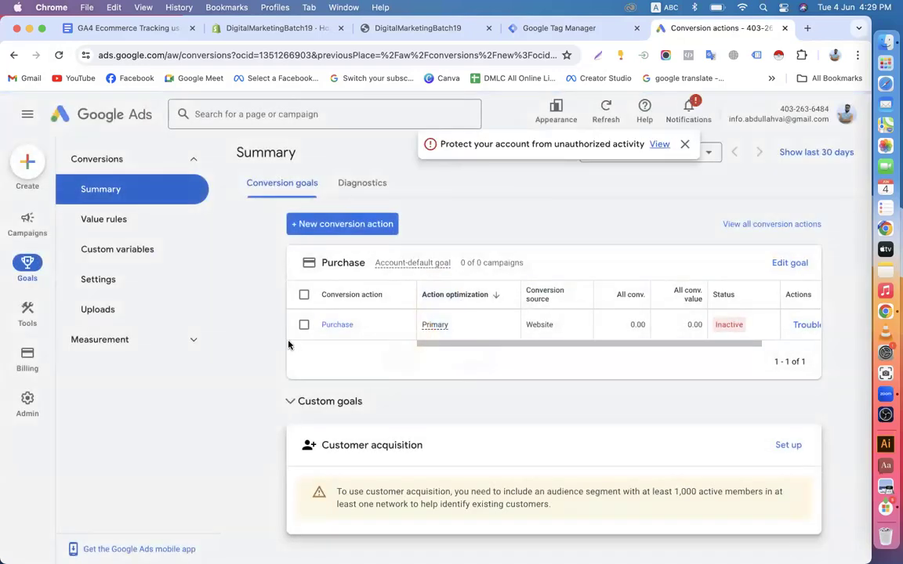
{"action": "left_click", "coordinate": [543, 32]}
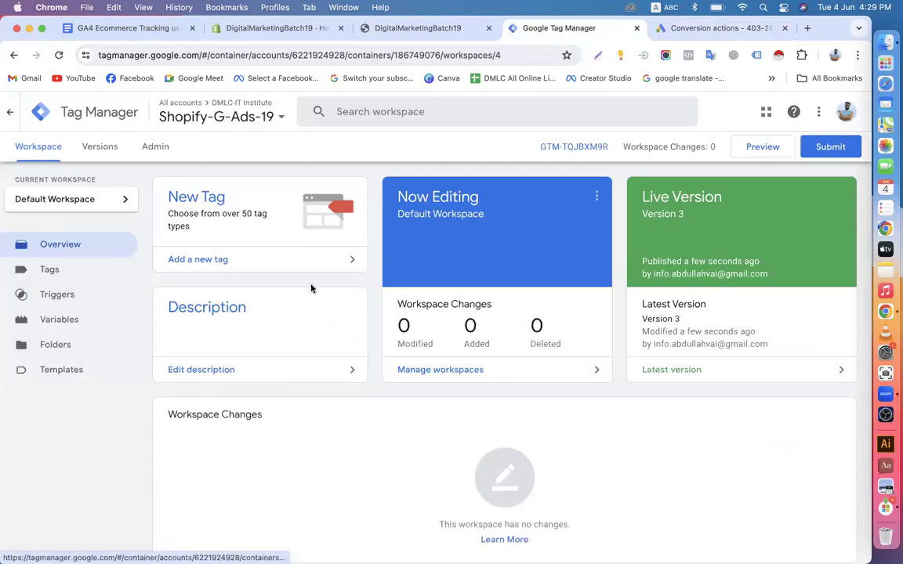
{"action": "left_click", "coordinate": [273, 29]}
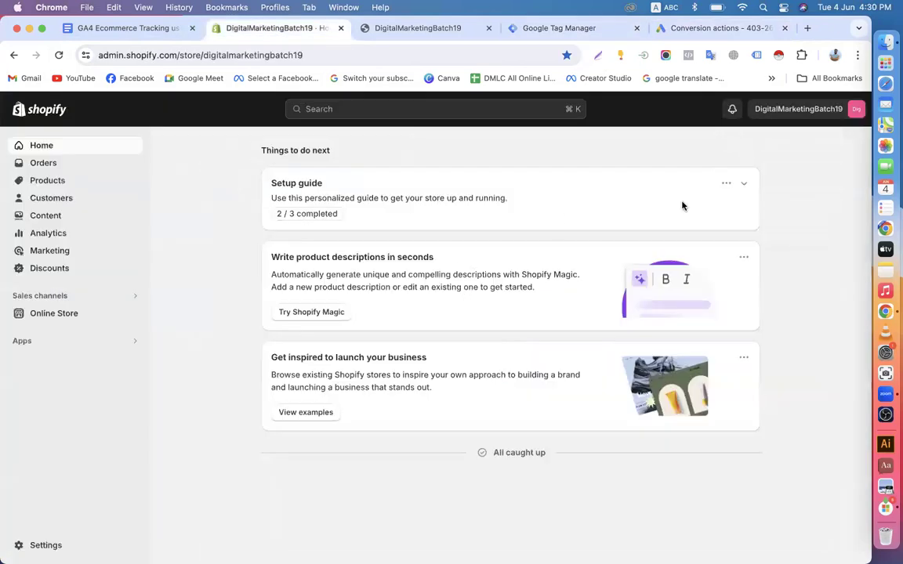
{"action": "left_click", "coordinate": [709, 27]}
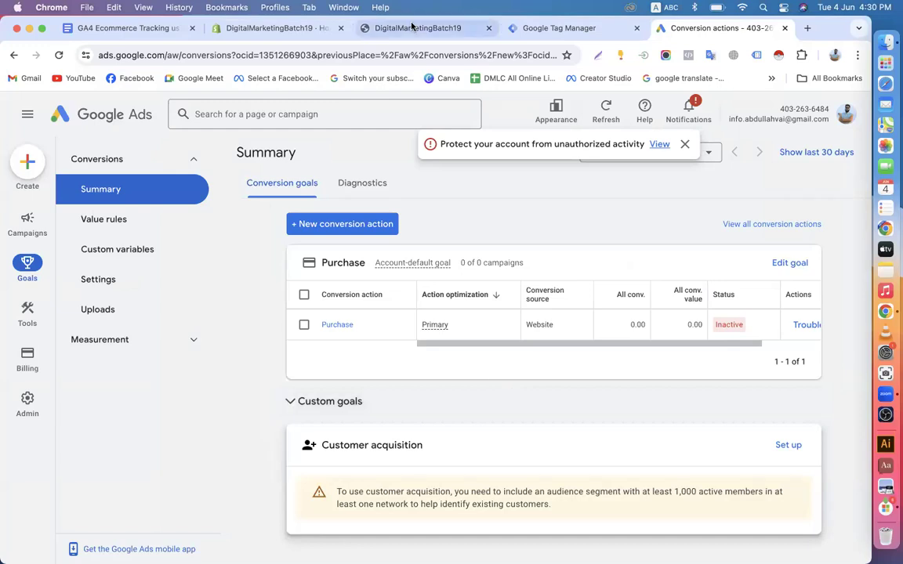
{"action": "left_click", "coordinate": [515, 27]}
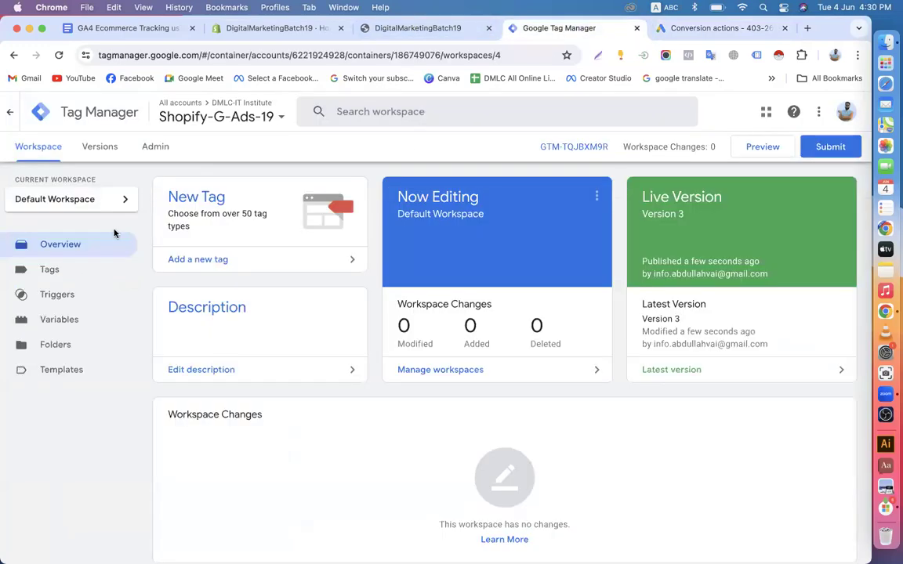
Create a new tag named G-Ads-Remarketing-Tag, fixing the misspelling
{"action": "left_click", "coordinate": [57, 269]}
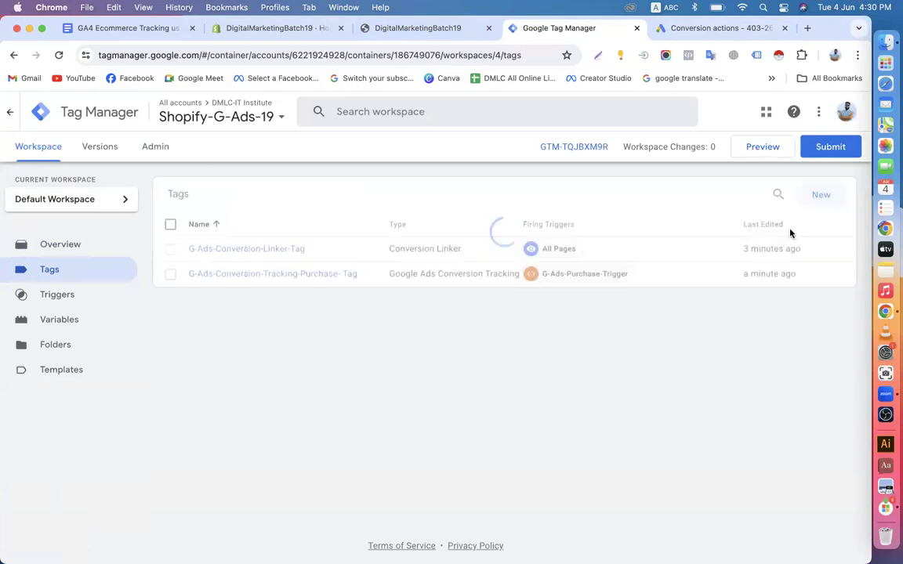
{"action": "left_click", "coordinate": [819, 194]}
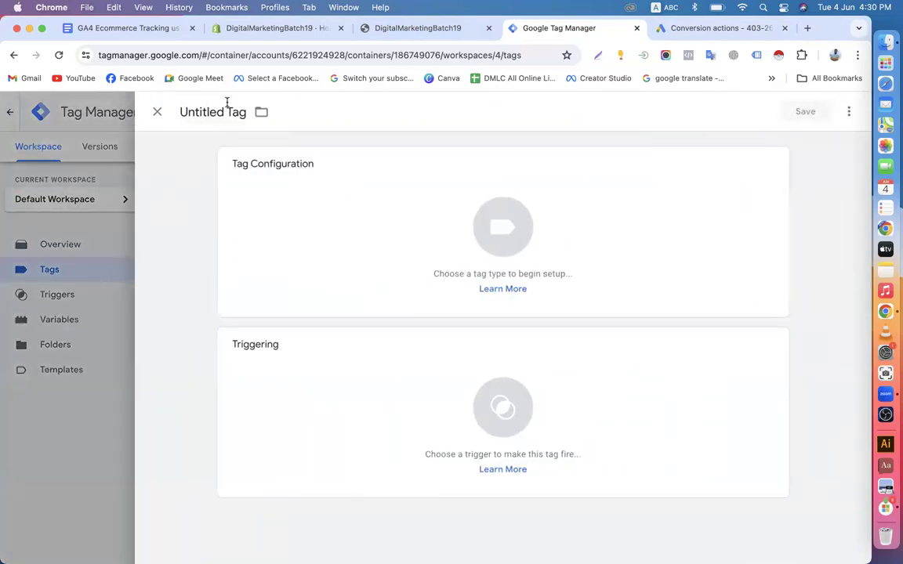
{"action": "left_click_drag", "start_coordinate": [225, 111], "coordinate": [172, 112]}
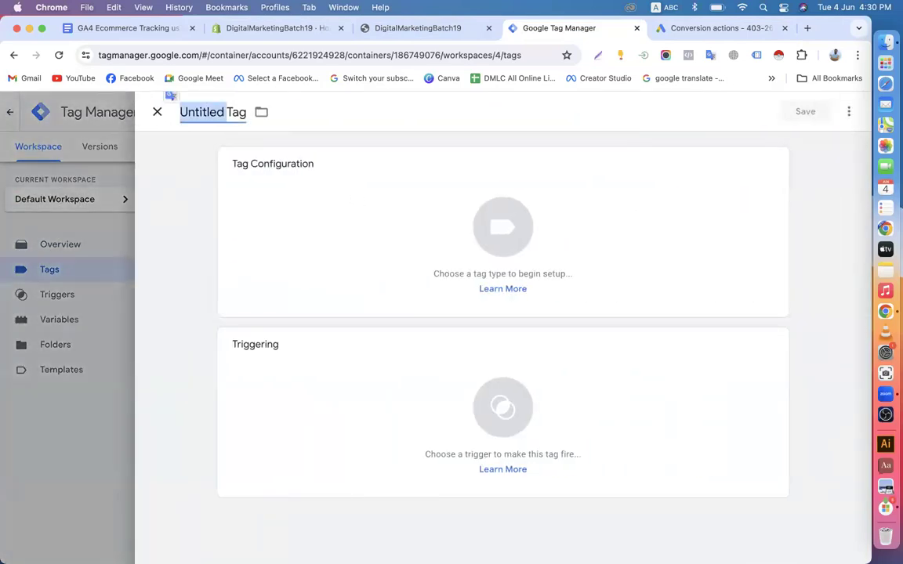
{"action": "type", "text": "G-Ads-"}
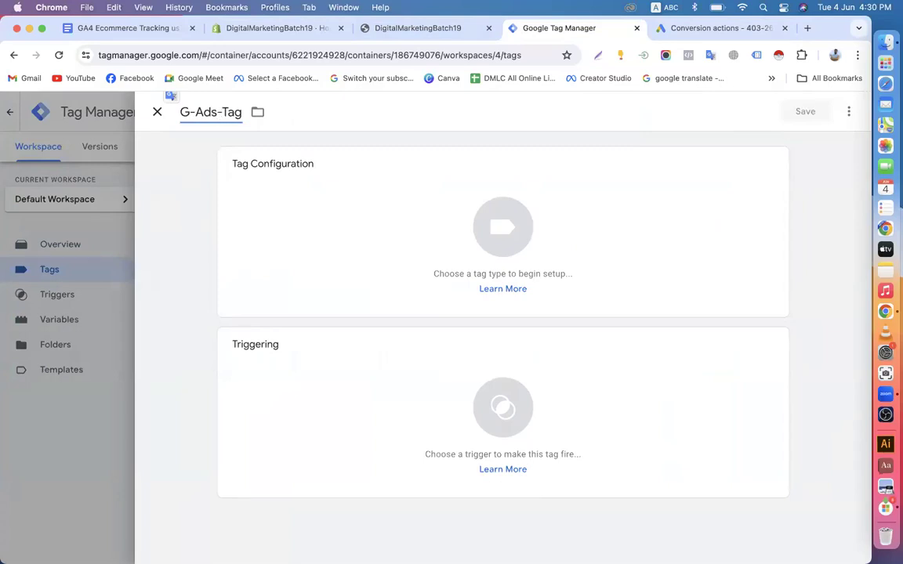
{"action": "type", "text": "R"}
{"action": "type", "text": "emarketo"}
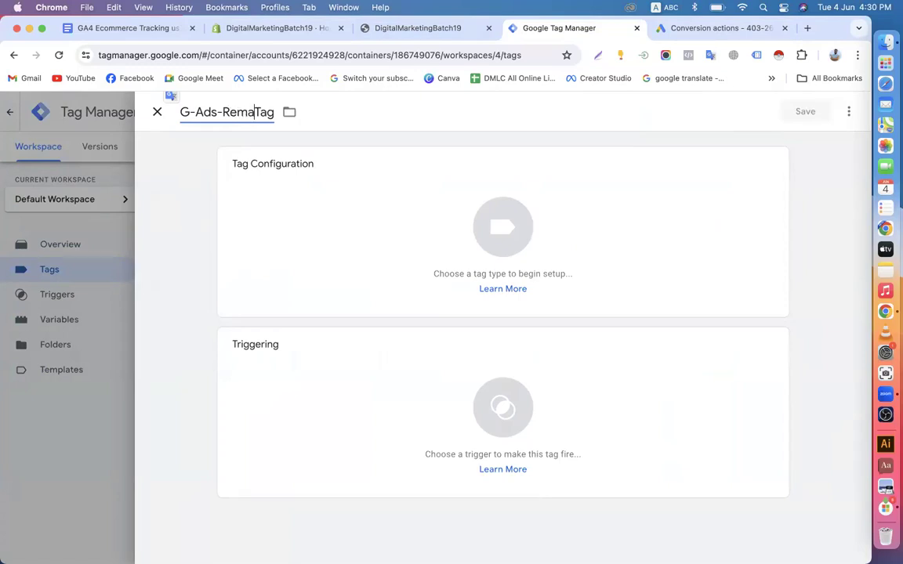
{"action": "type", "text": "ng"}
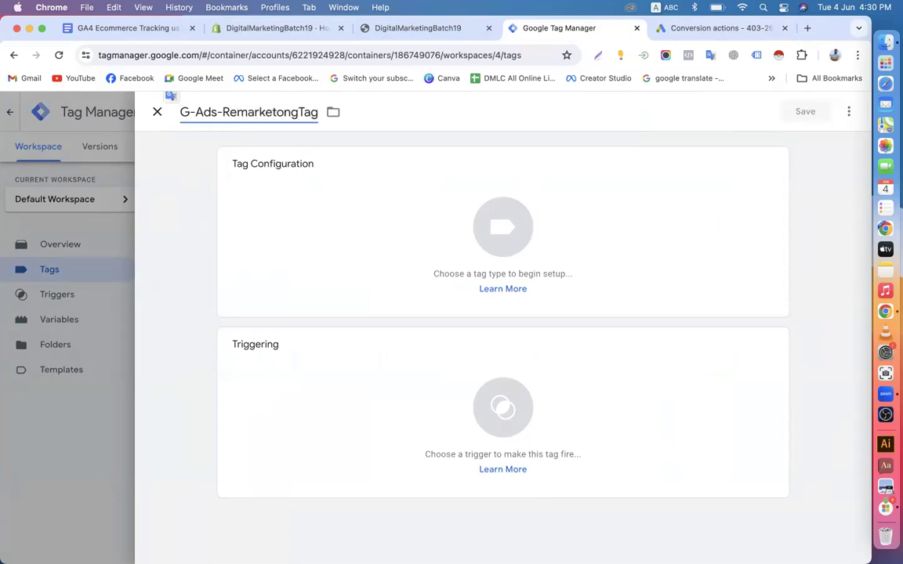
{"action": "key", "text": "BackSpace"}
{"action": "key", "text": "BackSpace"}
{"action": "key", "text": "BackSpace"}
{"action": "type", "text": "ing-"}
Set its type to Google Ads Remarketing, then bring up the Google Ads conversions summary
{"action": "left_click", "coordinate": [314, 256]}
{"action": "left_click", "coordinate": [842, 112]}
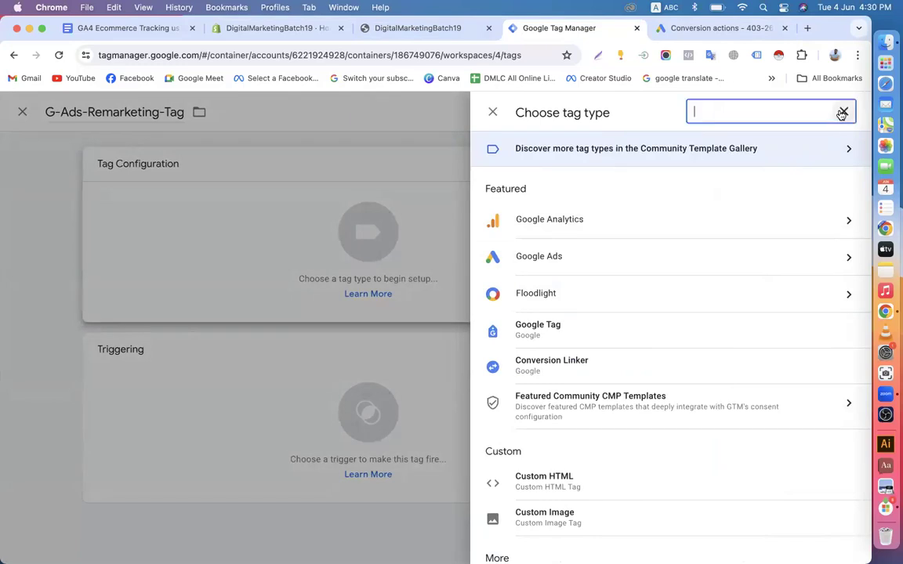
{"action": "type", "text": "re"}
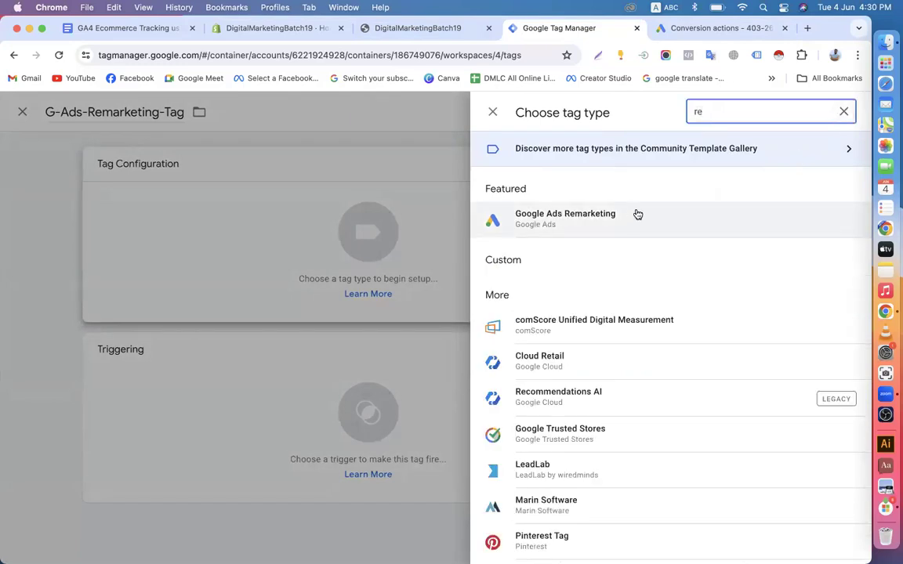
{"action": "left_click", "coordinate": [628, 218]}
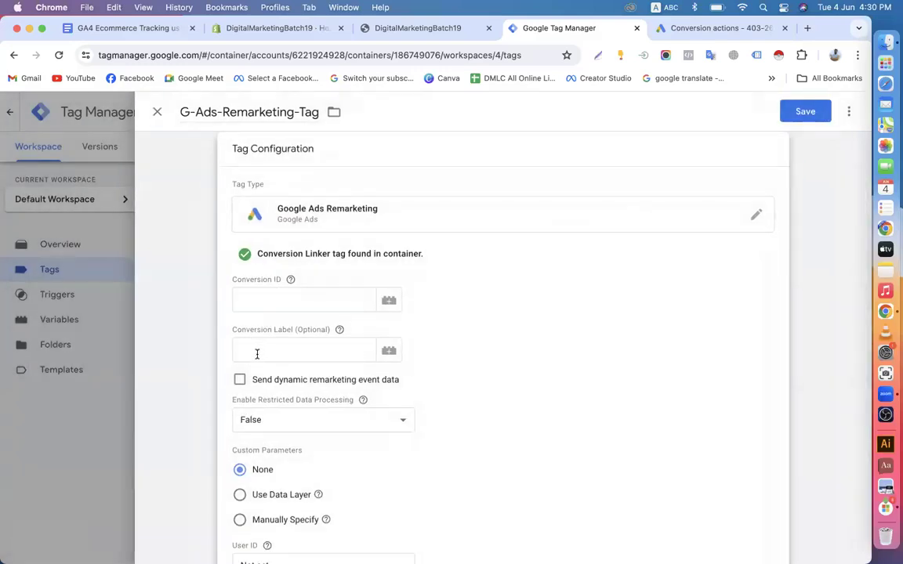
{"action": "scroll", "coordinate": [258, 355], "scroll_direction": "down", "scroll_amount": 5}
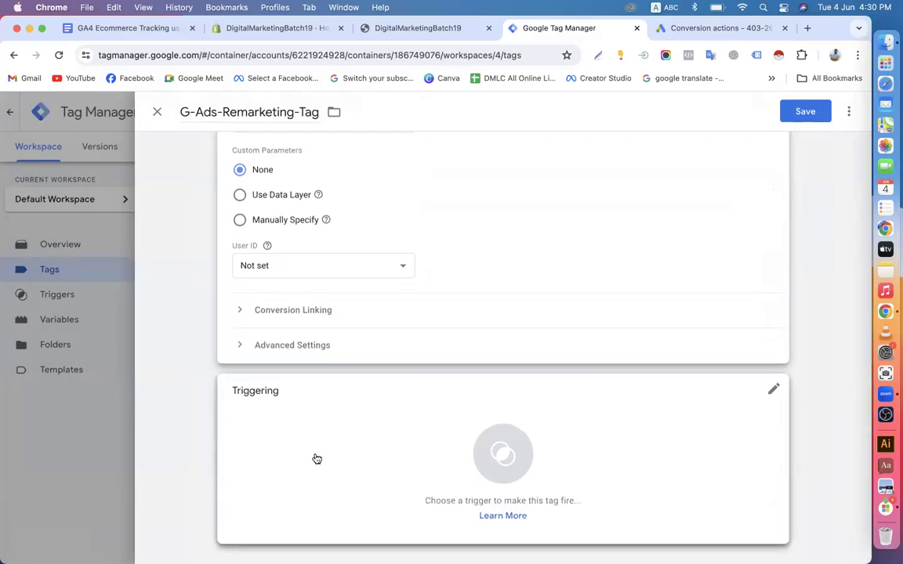
{"action": "left_click", "coordinate": [698, 27]}
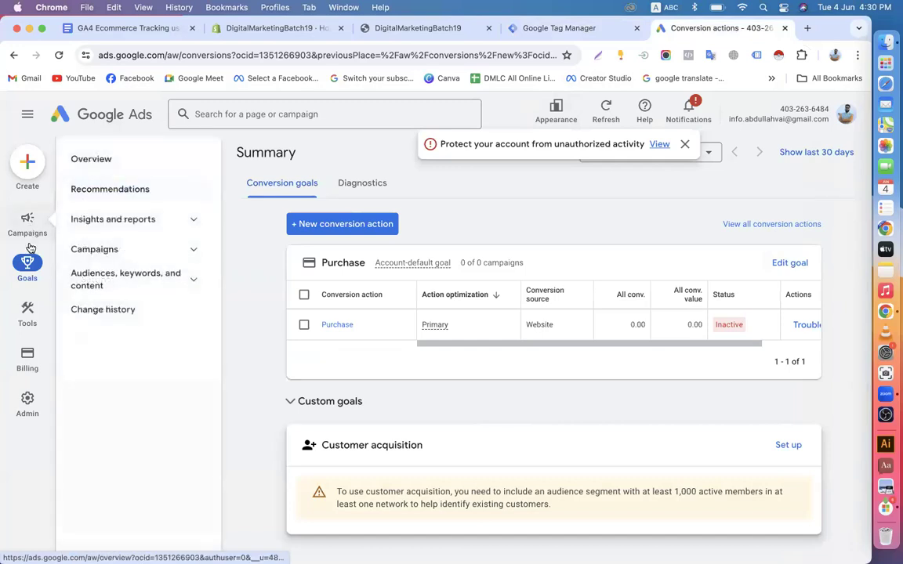
Go to Audience manager via Tools > Shared library and show Your data sources
{"action": "mouse_move", "coordinate": [28, 315]}
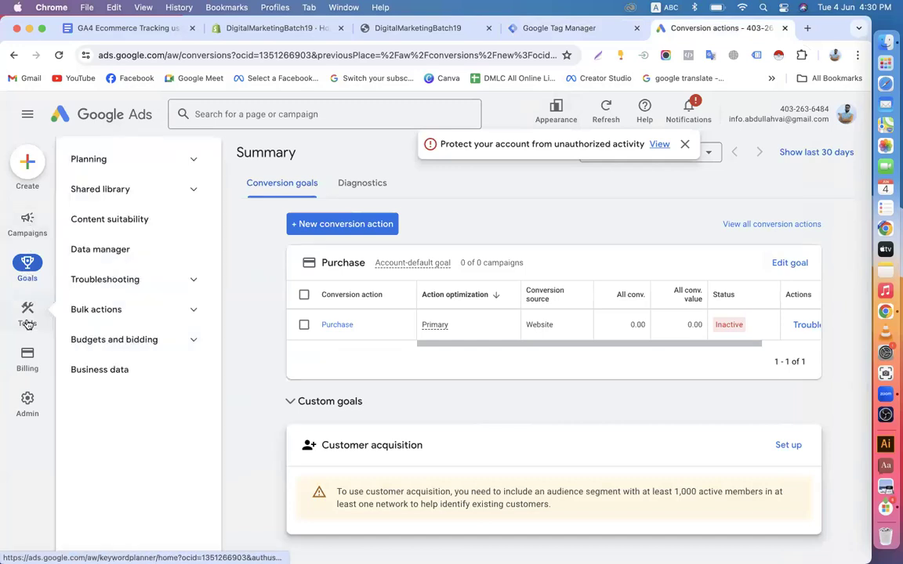
{"action": "left_click", "coordinate": [121, 191]}
{"action": "left_click", "coordinate": [111, 221]}
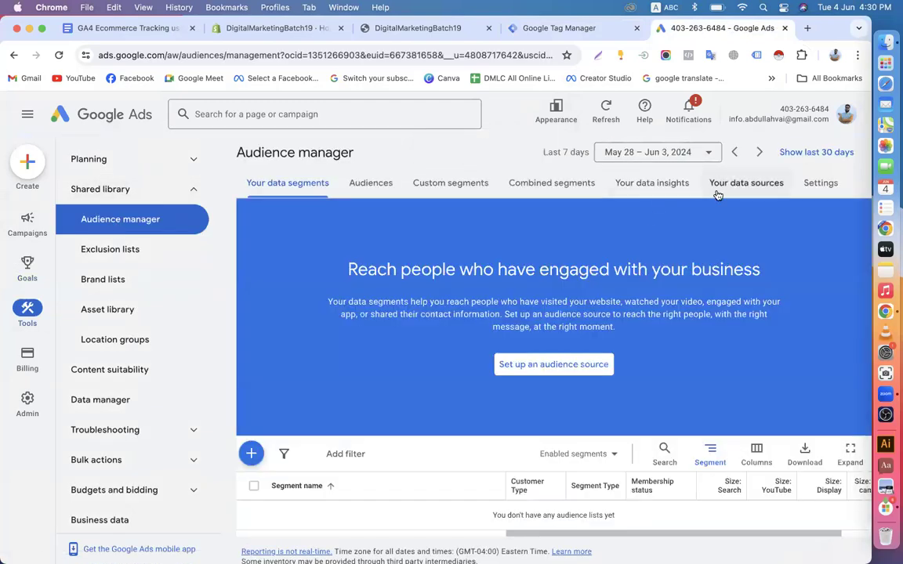
{"action": "left_click", "coordinate": [732, 188]}
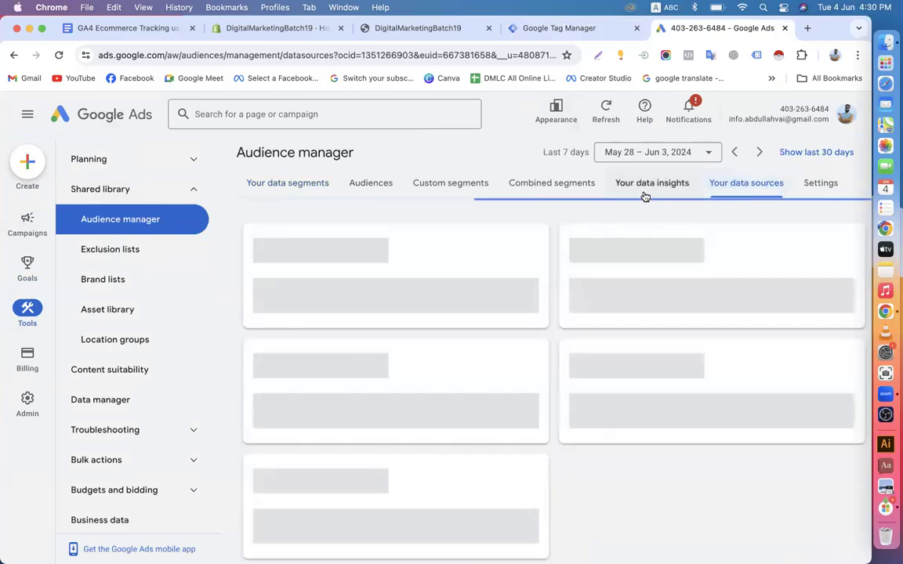
{"action": "scroll", "coordinate": [588, 350], "scroll_direction": "down", "scroll_amount": 3}
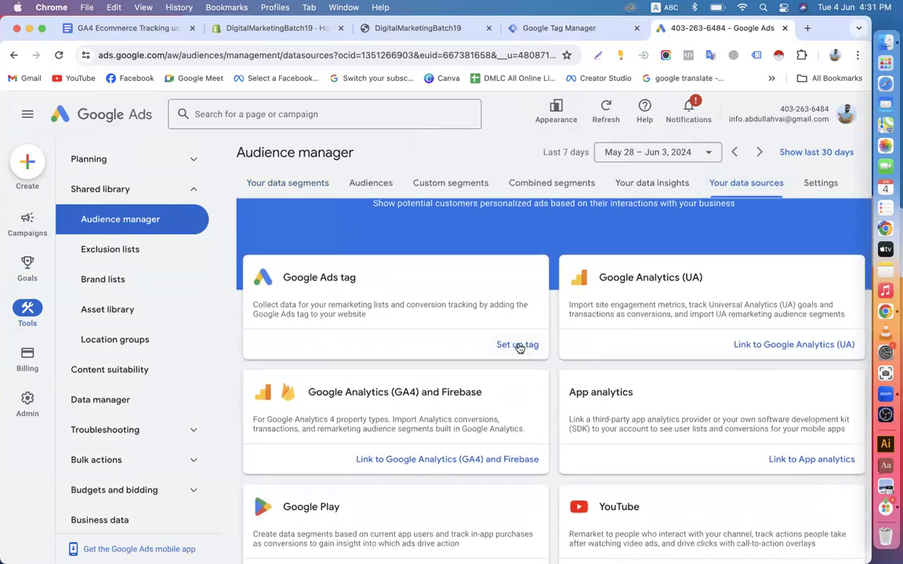
Set up the Google Ads tag source for general website visit data, restricted data processing off
{"action": "left_click", "coordinate": [518, 345]}
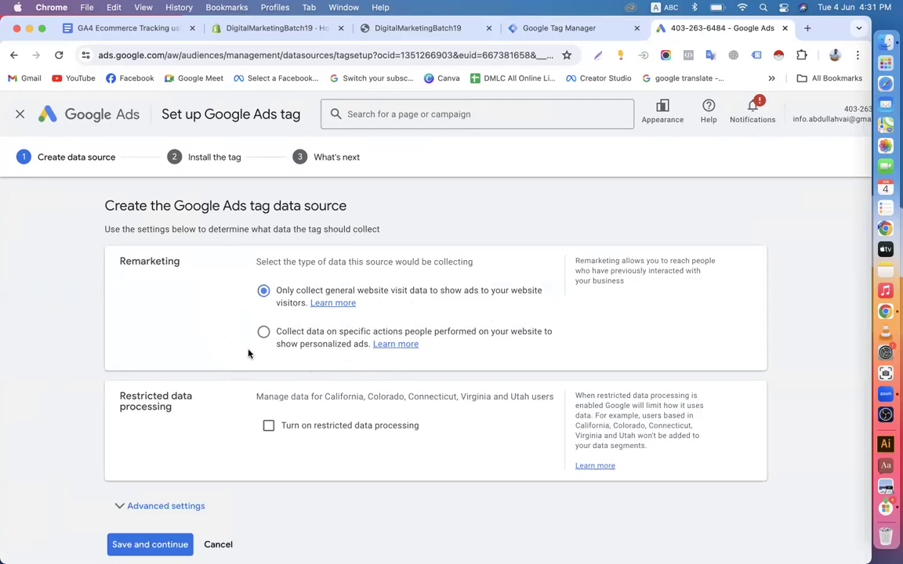
{"action": "scroll", "coordinate": [250, 353], "scroll_direction": "down", "scroll_amount": 2}
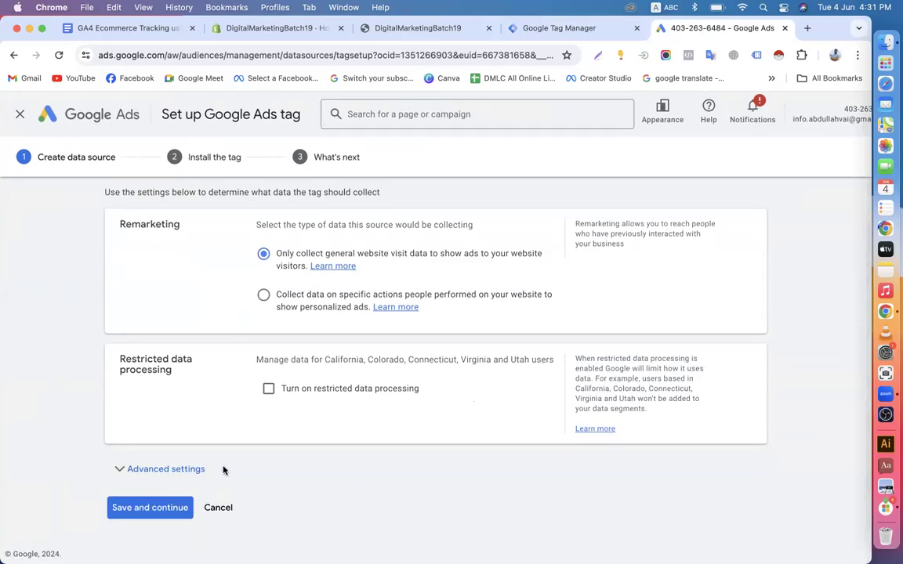
{"action": "left_click", "coordinate": [186, 471]}
{"action": "scroll", "coordinate": [266, 461], "scroll_direction": "down", "scroll_amount": 2}
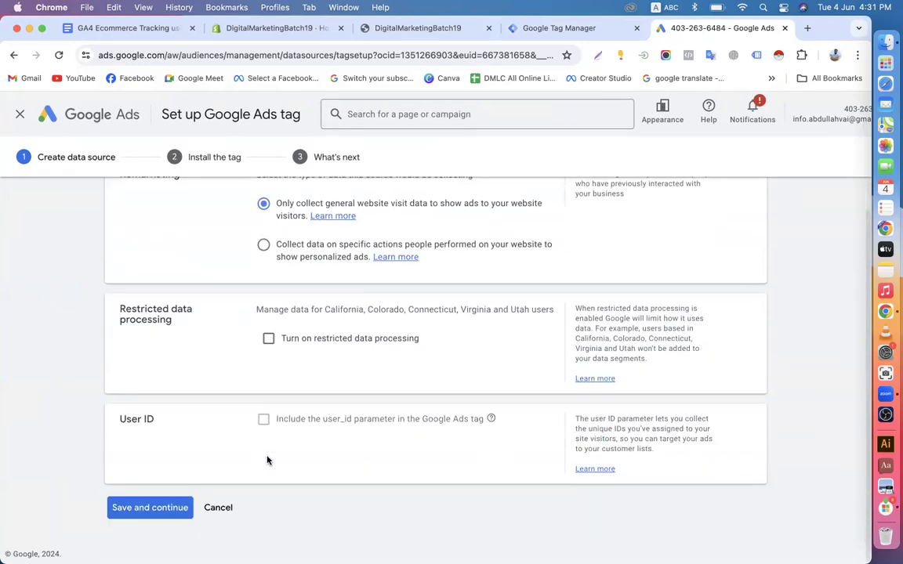
{"action": "left_click", "coordinate": [148, 509]}
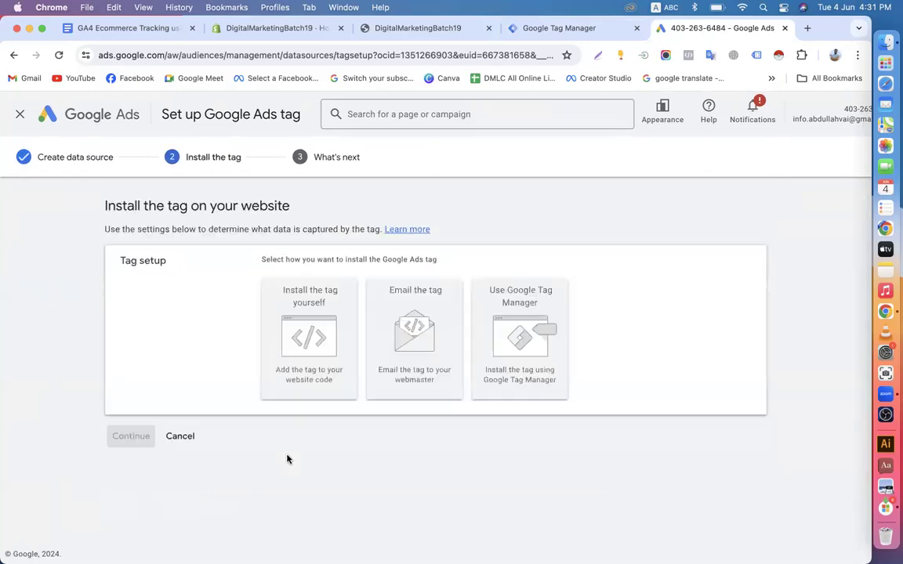
{"action": "left_click", "coordinate": [478, 314]}
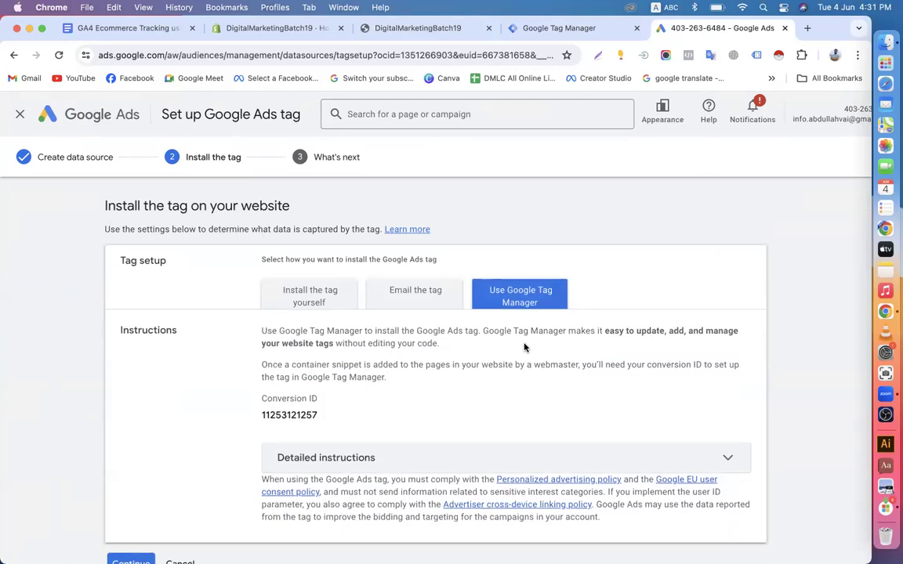
{"action": "scroll", "coordinate": [387, 432], "scroll_direction": "down", "scroll_amount": 1}
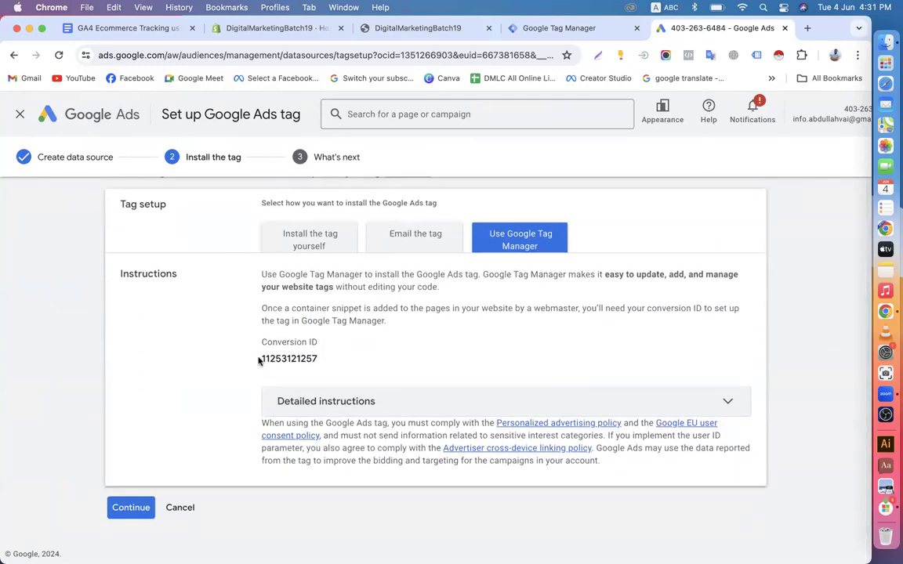
{"action": "left_click_drag", "start_coordinate": [261, 359], "coordinate": [338, 361]}
{"action": "left_click", "coordinate": [294, 359]}
{"action": "mouse_move", "coordinate": [263, 359]}
{"action": "left_mouse_down"}
{"action": "mouse_move", "coordinate": [315, 360]}
{"action": "mouse_move", "coordinate": [264, 355]}
{"action": "left_mouse_up"}
{"action": "right_click", "coordinate": [285, 358]}
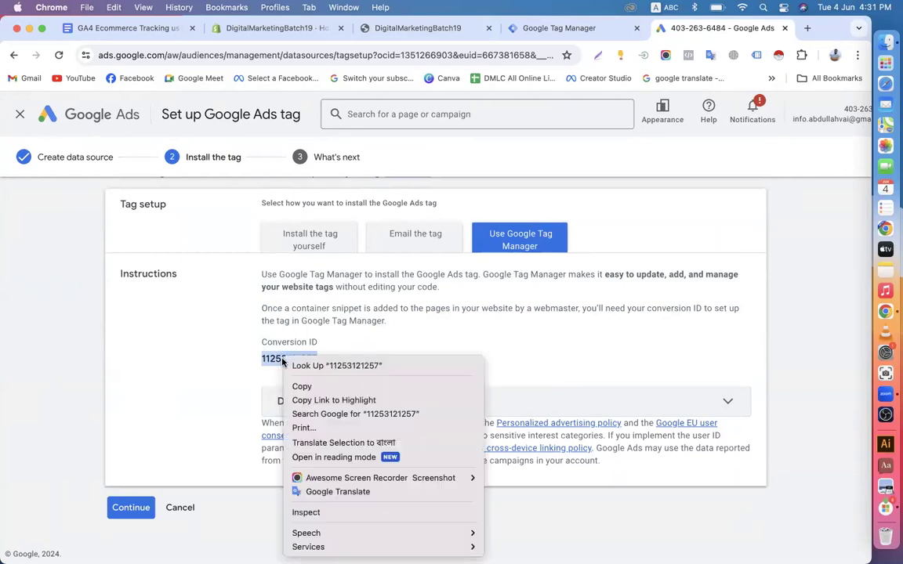
{"action": "left_click", "coordinate": [301, 385]}
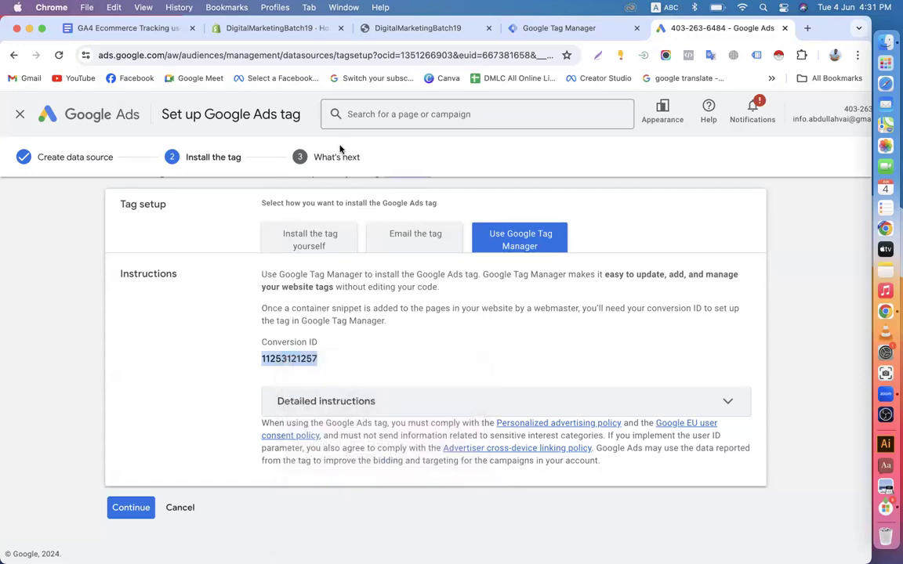
{"action": "left_click", "coordinate": [549, 28]}
{"action": "scroll", "coordinate": [354, 236], "scroll_direction": "up", "scroll_amount": 5}
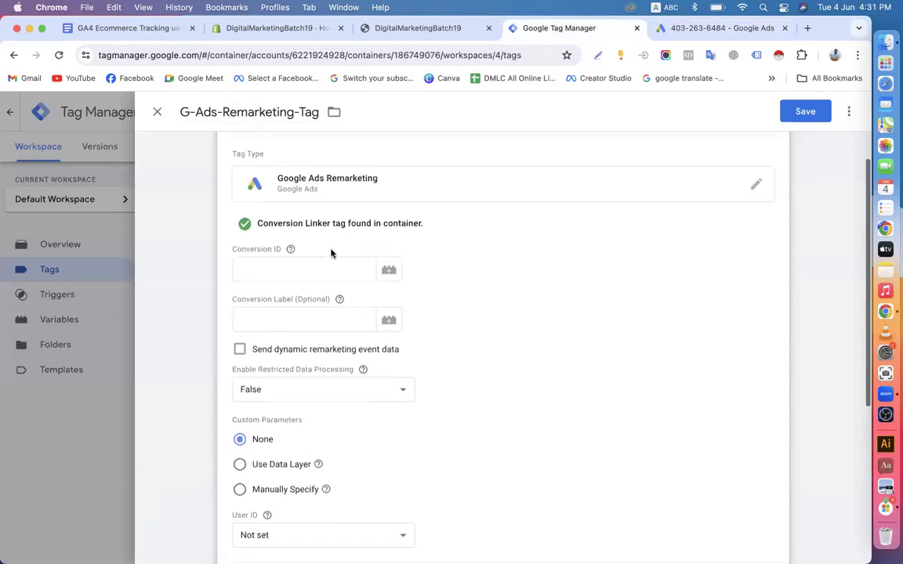
{"action": "left_click", "coordinate": [289, 269]}
{"action": "key", "text": "super+v"}
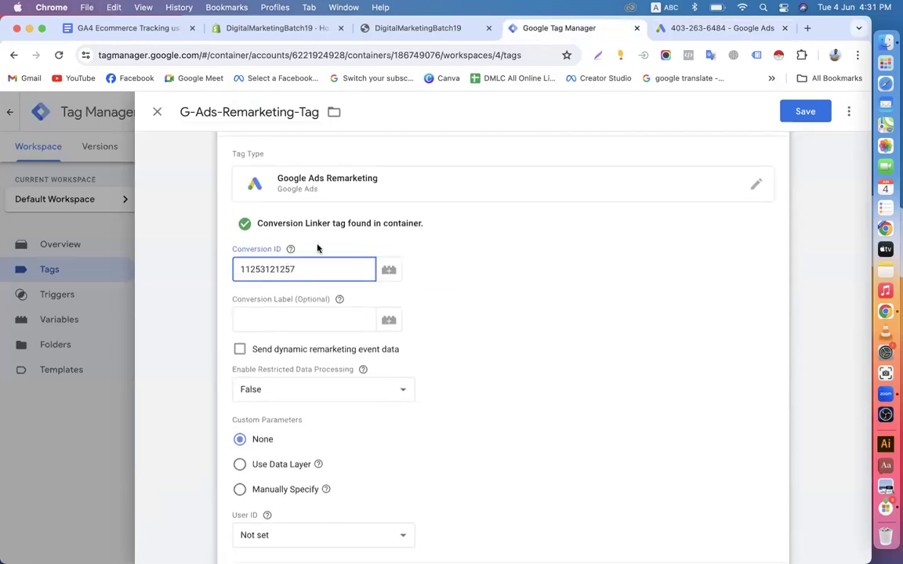
{"action": "scroll", "coordinate": [605, 313], "scroll_direction": "down", "scroll_amount": 1}
{"action": "scroll", "coordinate": [605, 313], "scroll_direction": "down", "scroll_amount": 5}
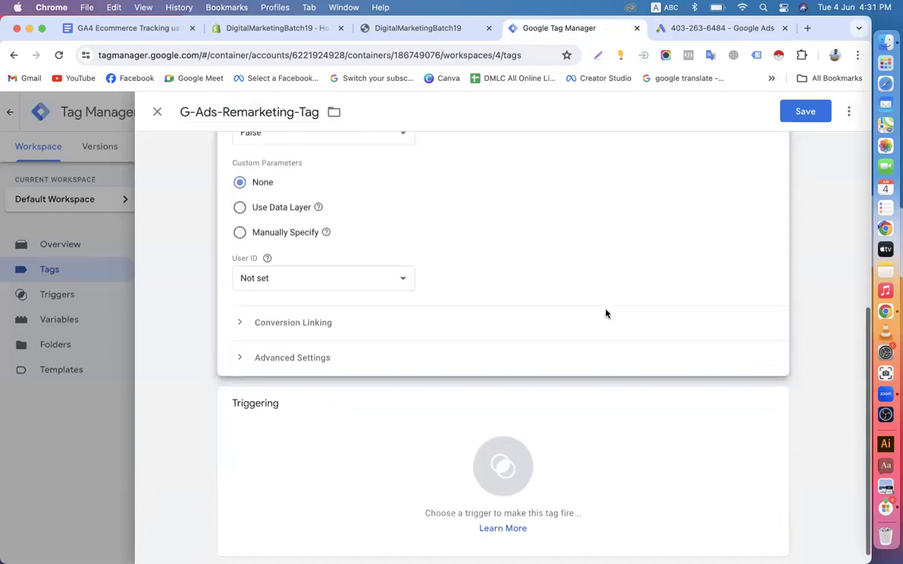
{"action": "left_click", "coordinate": [428, 448]}
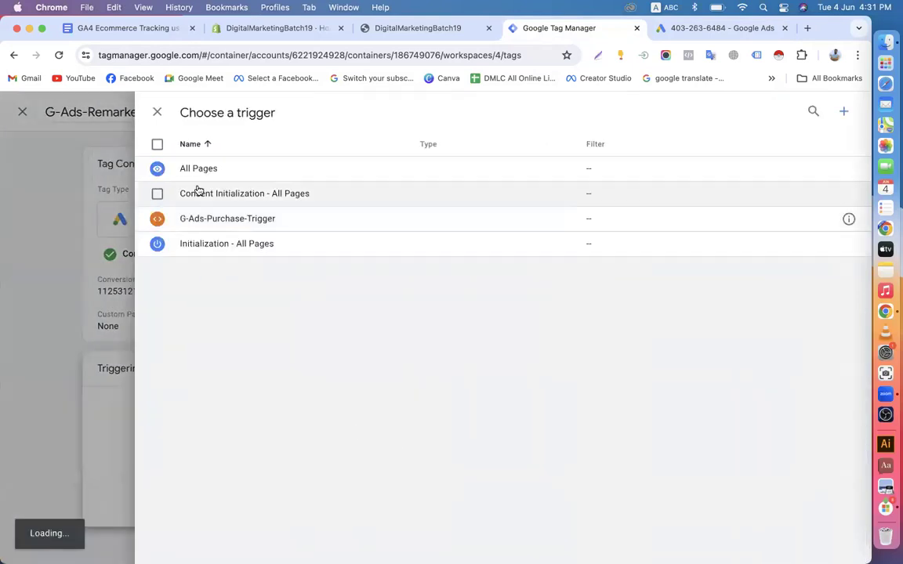
{"action": "left_click", "coordinate": [216, 174]}
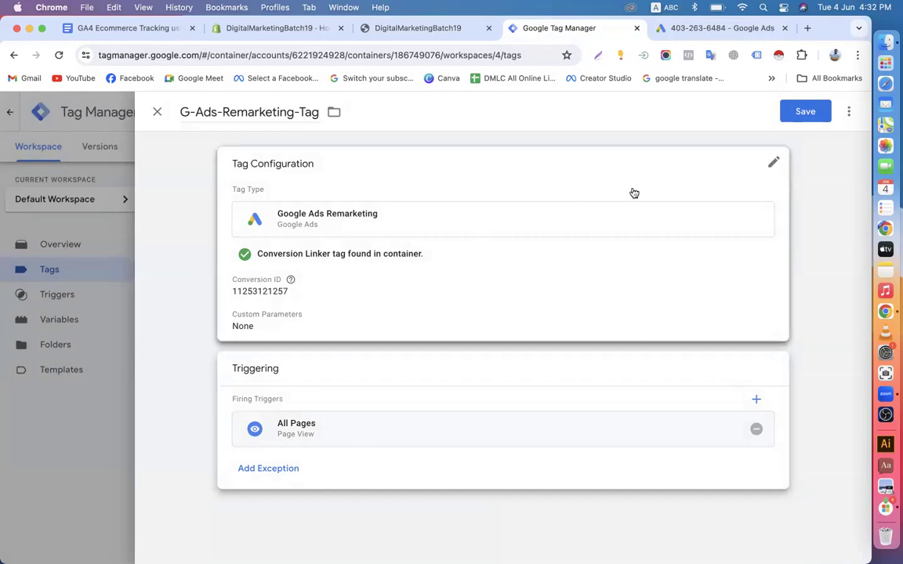
{"action": "left_click", "coordinate": [795, 116]}
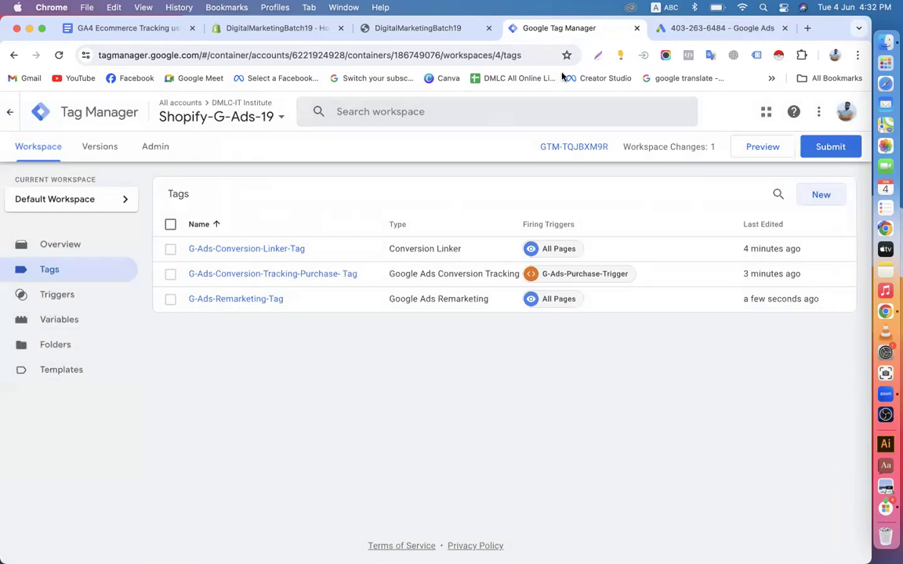
{"action": "left_click", "coordinate": [666, 28]}
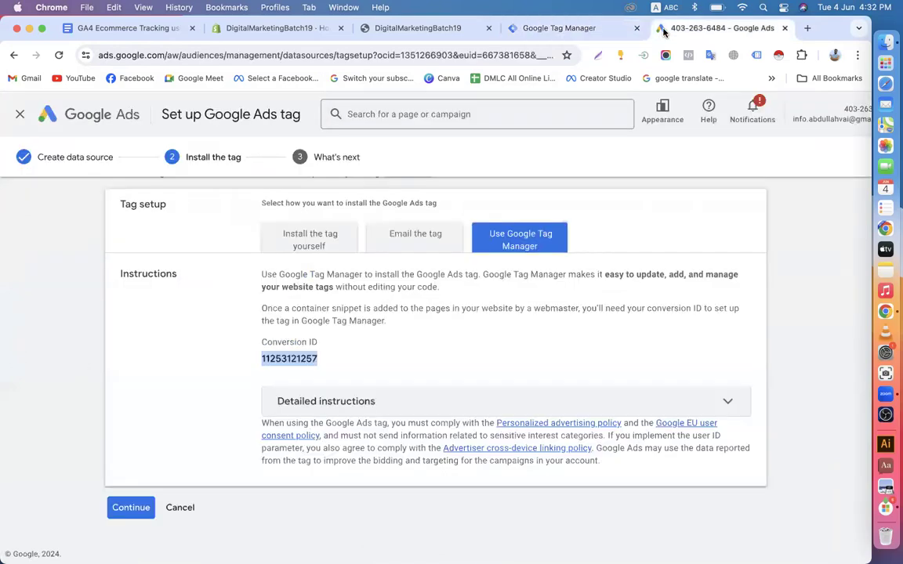
Complete the Ads tag setup and confirm the linker, purchase and remarketing tags in Tag Manager
{"action": "scroll", "coordinate": [353, 394], "scroll_direction": "up", "scroll_amount": 2}
{"action": "scroll", "coordinate": [352, 396], "scroll_direction": "down", "scroll_amount": 2}
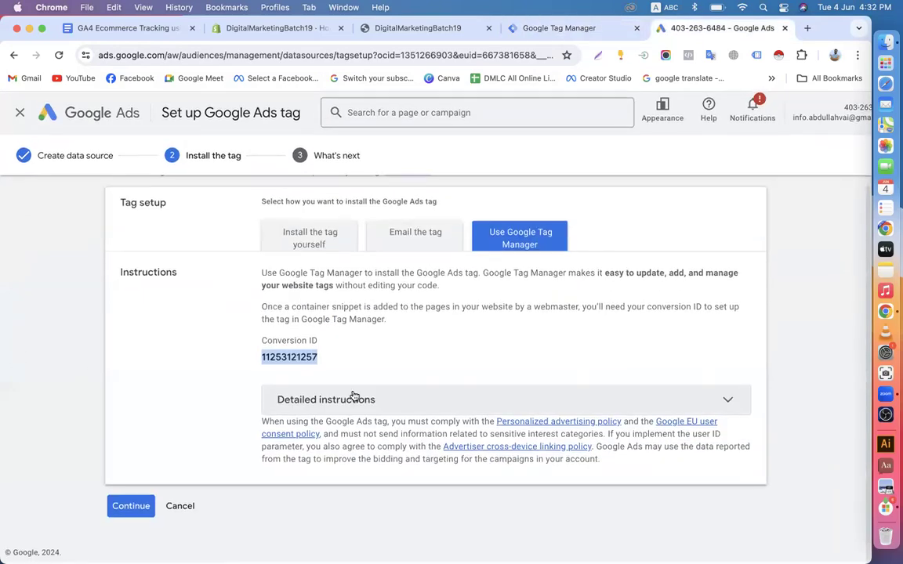
{"action": "left_click", "coordinate": [126, 509]}
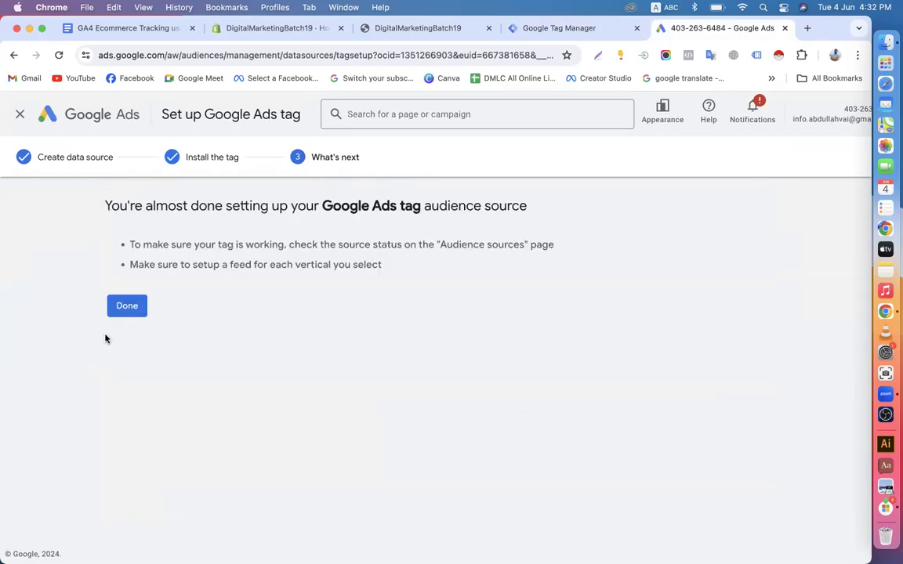
{"action": "left_click", "coordinate": [127, 312]}
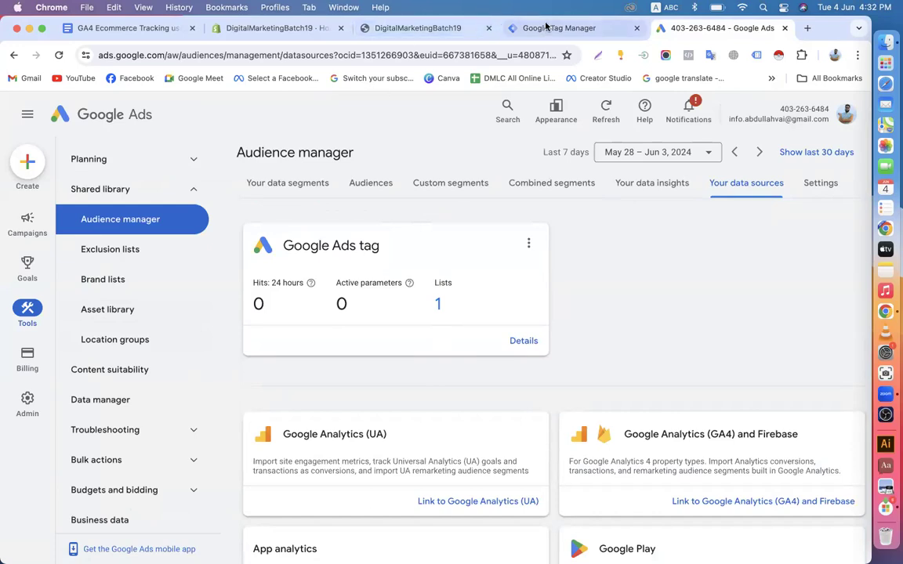
{"action": "left_click", "coordinate": [514, 28]}
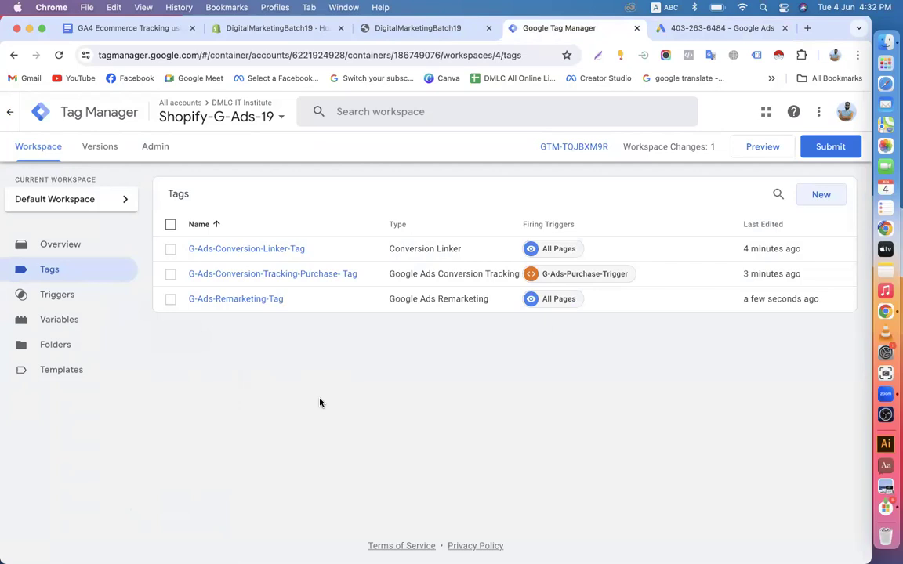
{"action": "left_click", "coordinate": [706, 29]}
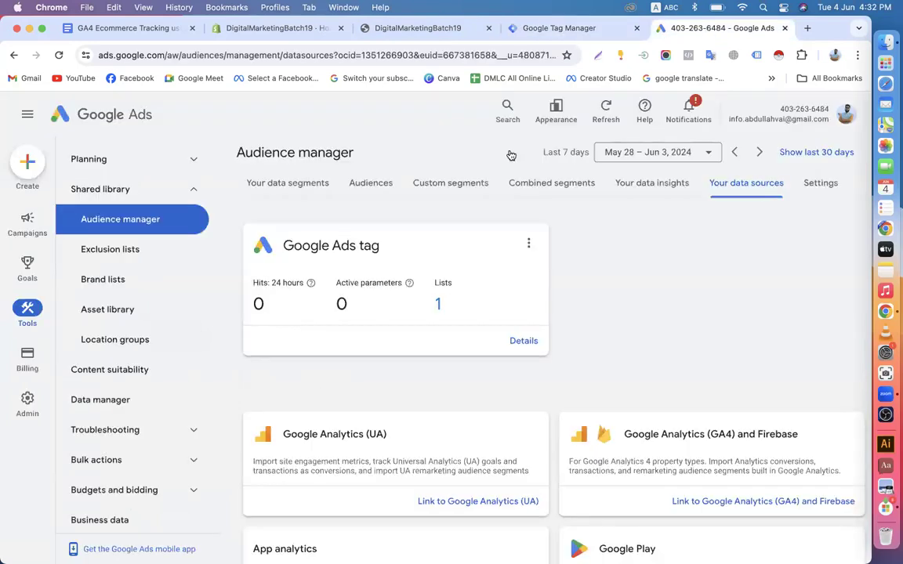
Start a new website visitors segment named 'Shopify All Web Site Visitor'
{"action": "left_click", "coordinate": [288, 184]}
{"action": "scroll", "coordinate": [347, 353], "scroll_direction": "down", "scroll_amount": 1}
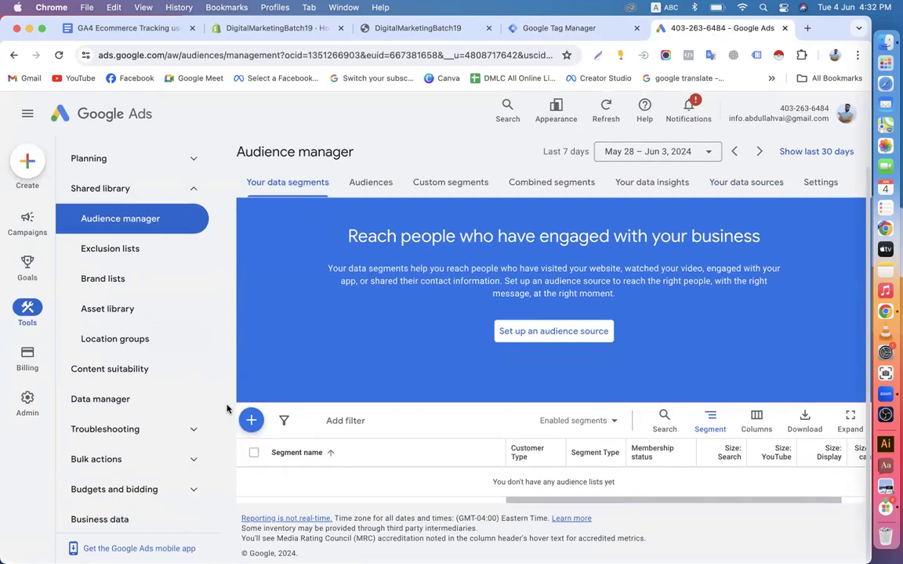
{"action": "left_click", "coordinate": [250, 420]}
{"action": "left_click", "coordinate": [310, 226]}
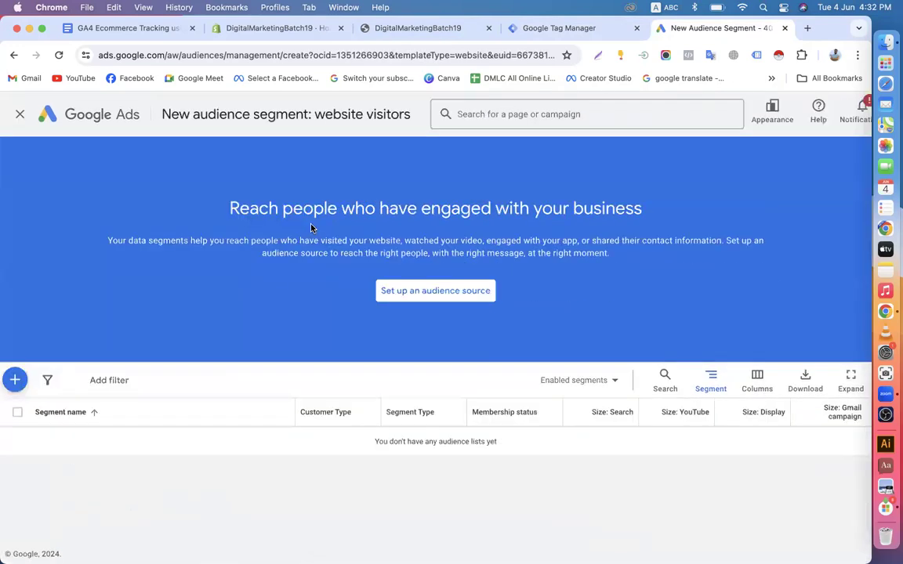
{"action": "left_click", "coordinate": [297, 198]}
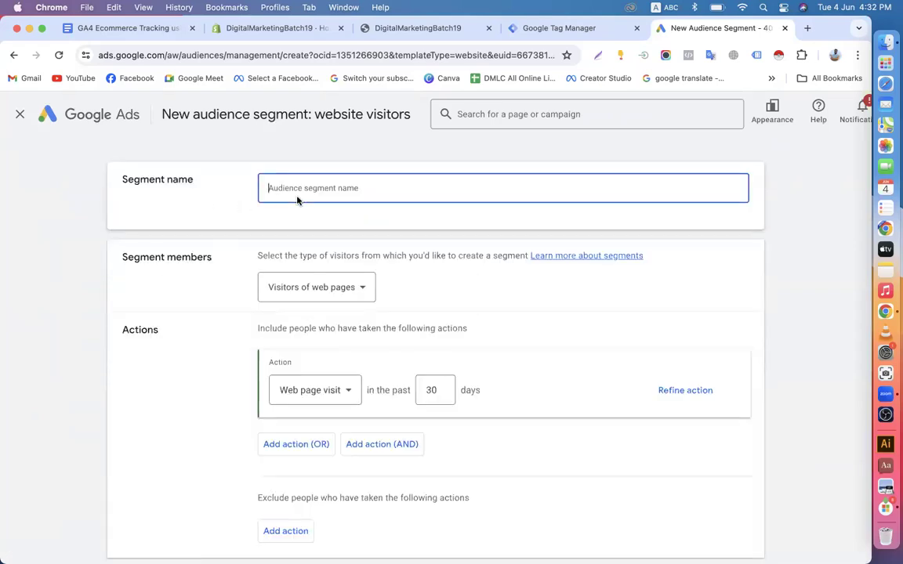
{"action": "type", "text": "Sh"}
{"action": "type", "text": "isitor"}
Keep Visitors of web pages as segment members, reviewing the pre-fill and description options
{"action": "scroll", "coordinate": [302, 237], "scroll_direction": "down", "scroll_amount": 3}
{"action": "scroll", "coordinate": [302, 238], "scroll_direction": "up", "scroll_amount": 2}
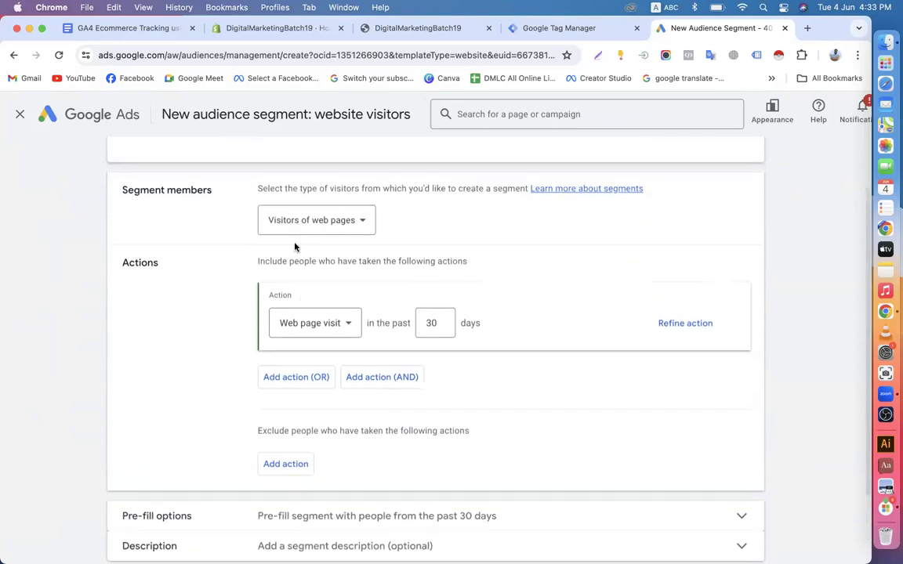
{"action": "left_click", "coordinate": [345, 223]}
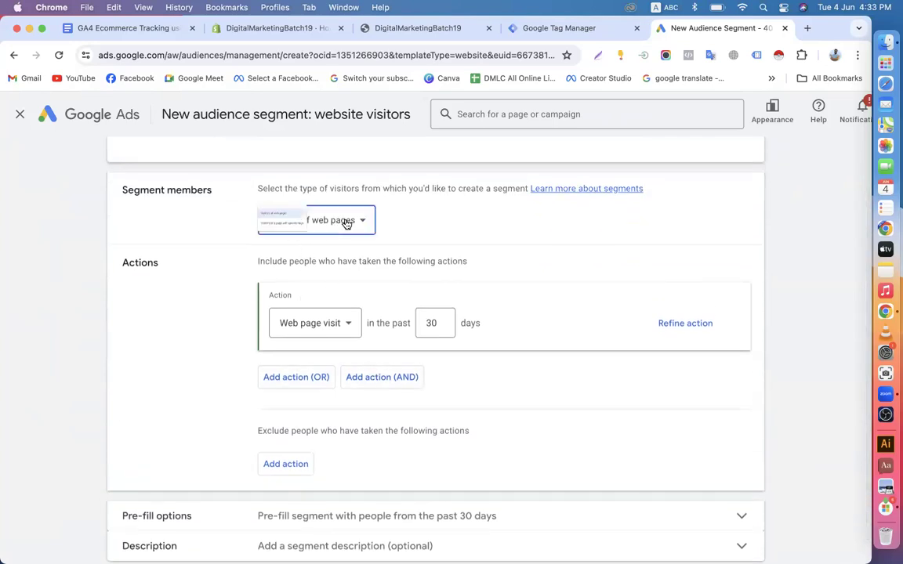
{"action": "left_click", "coordinate": [328, 237]}
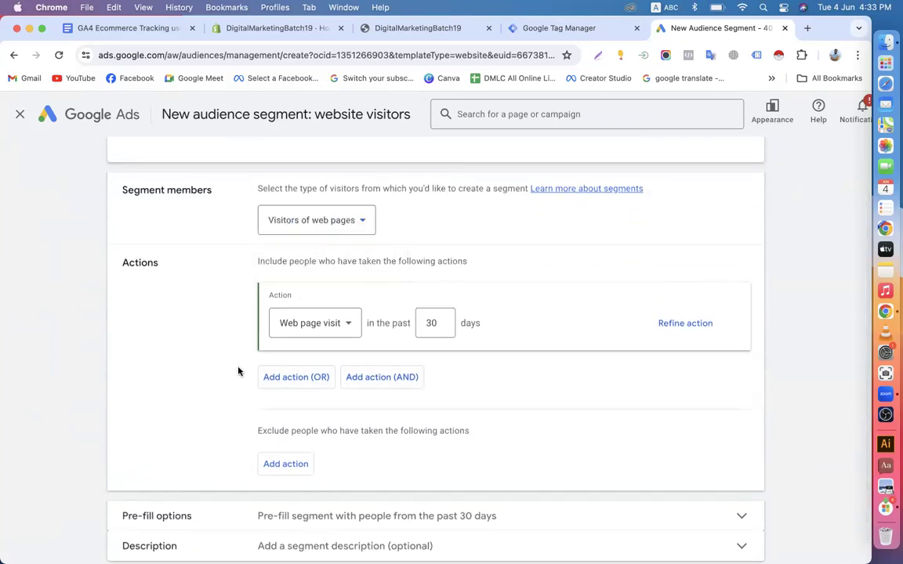
{"action": "scroll", "coordinate": [239, 369], "scroll_direction": "down", "scroll_amount": 2}
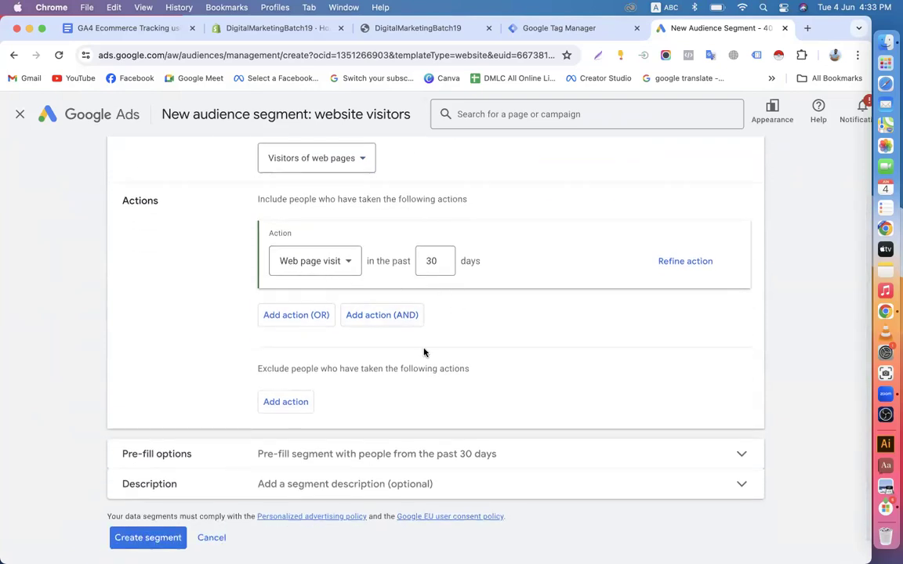
{"action": "scroll", "coordinate": [423, 353], "scroll_direction": "down", "scroll_amount": 1}
{"action": "left_click", "coordinate": [307, 426]}
{"action": "left_click", "coordinate": [312, 454]}
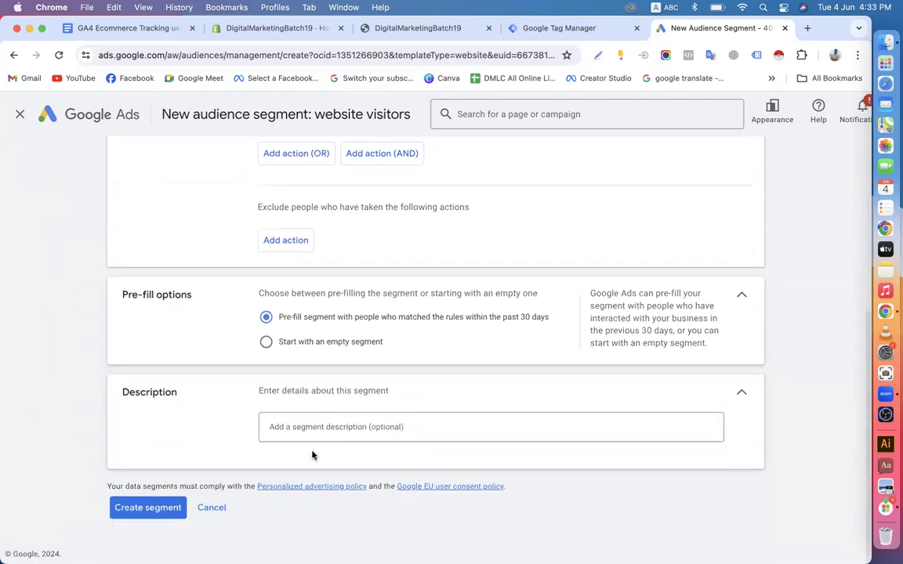
{"action": "scroll", "coordinate": [346, 363], "scroll_direction": "up", "scroll_amount": 8}
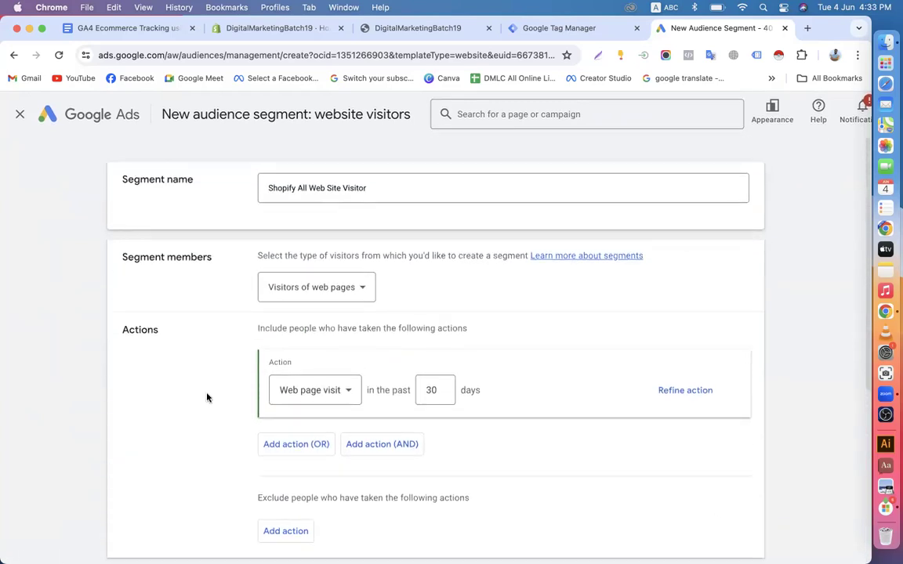
{"action": "scroll", "coordinate": [205, 429], "scroll_direction": "down", "scroll_amount": 5}
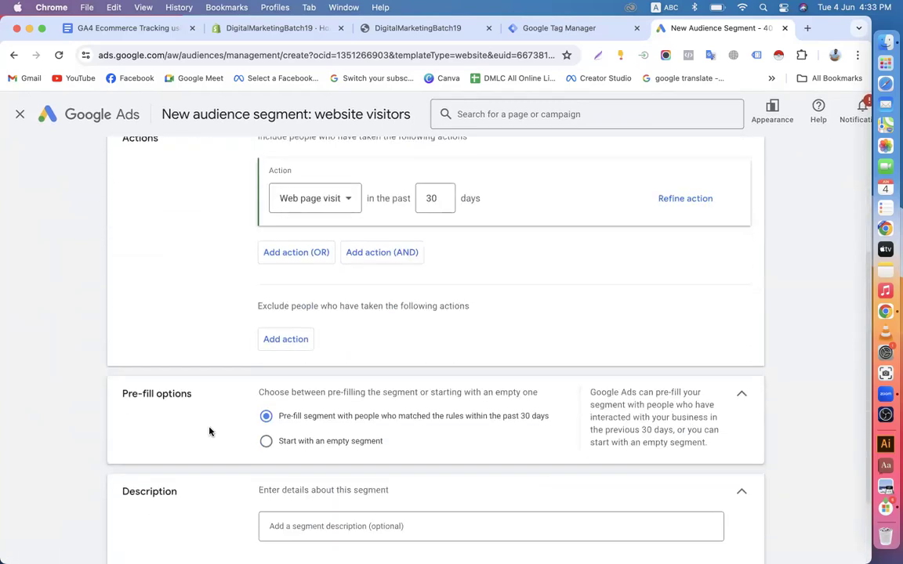
{"action": "left_click", "coordinate": [740, 396]}
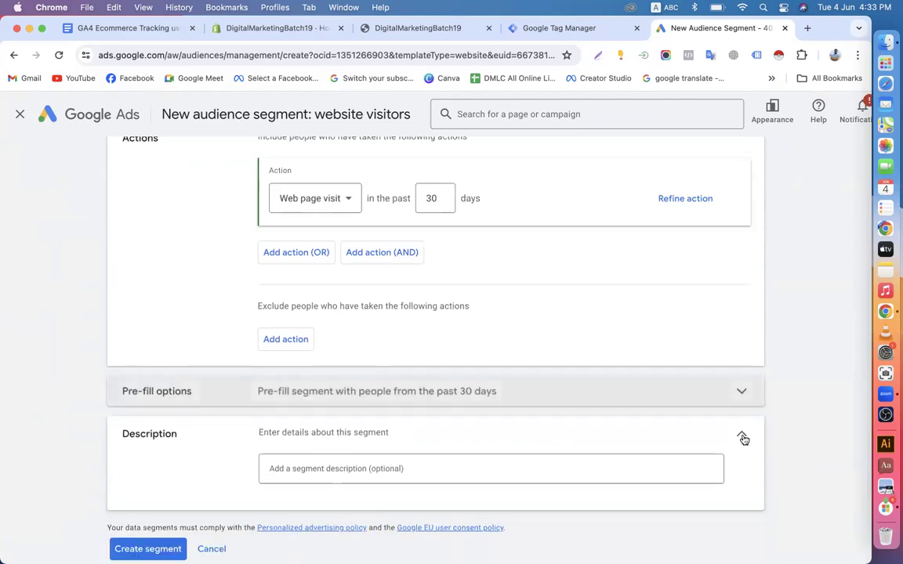
{"action": "left_click", "coordinate": [741, 437]}
Keep Web page visit as the action and create the segment
{"action": "scroll", "coordinate": [538, 387], "scroll_direction": "up", "scroll_amount": 3}
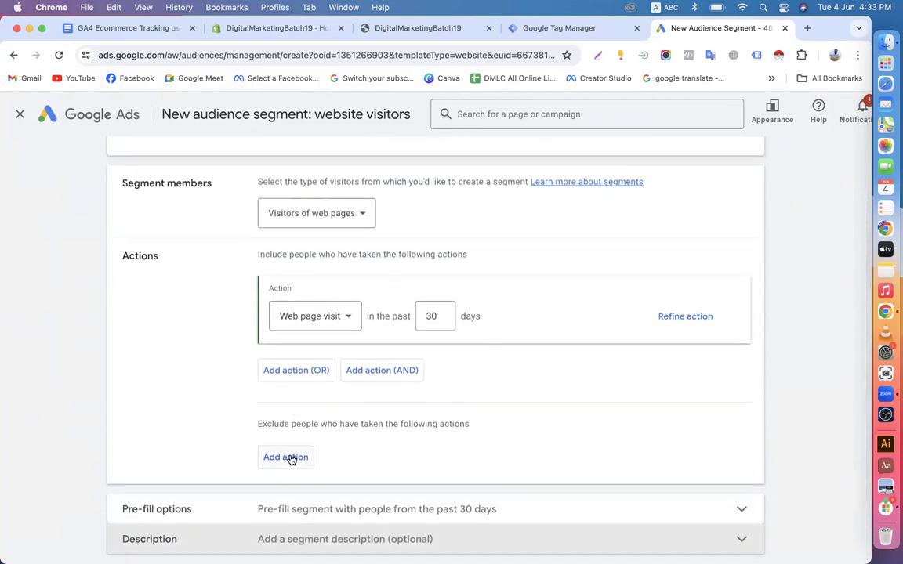
{"action": "scroll", "coordinate": [391, 422], "scroll_direction": "up", "scroll_amount": 2}
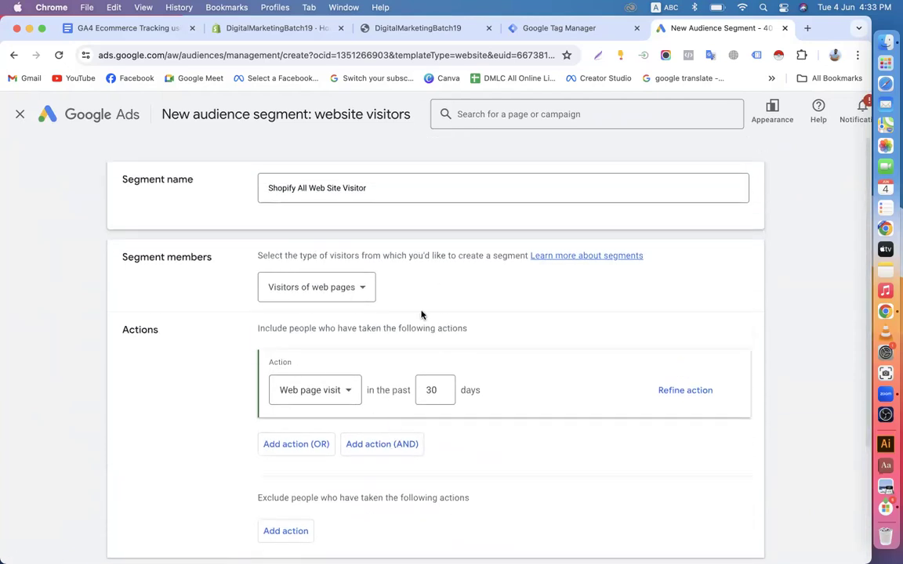
{"action": "scroll", "coordinate": [466, 273], "scroll_direction": "down", "scroll_amount": 4}
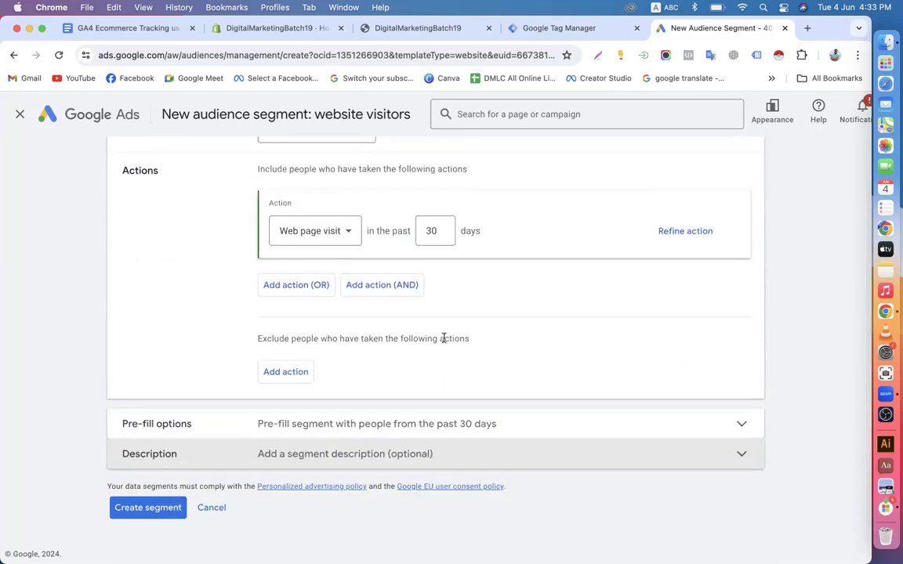
{"action": "left_click", "coordinate": [343, 235]}
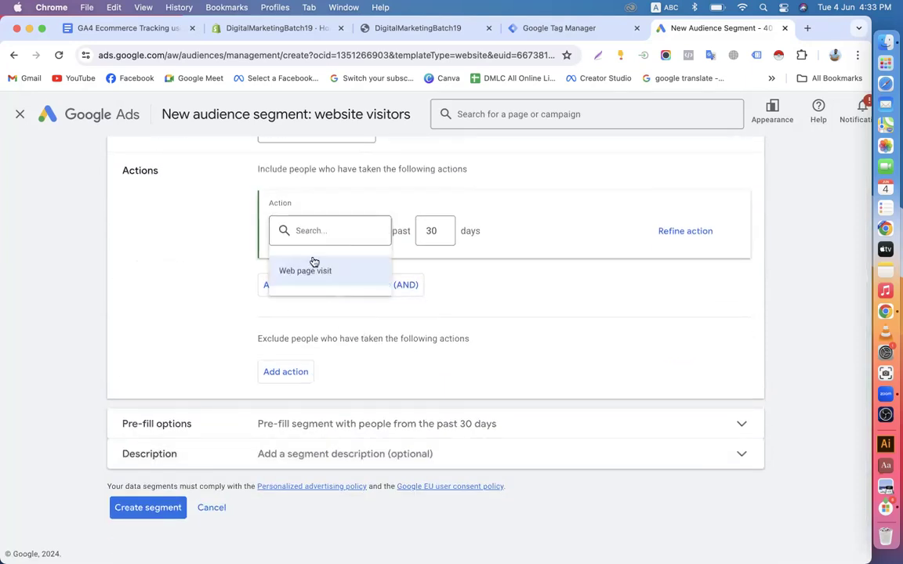
{"action": "left_click", "coordinate": [316, 267]}
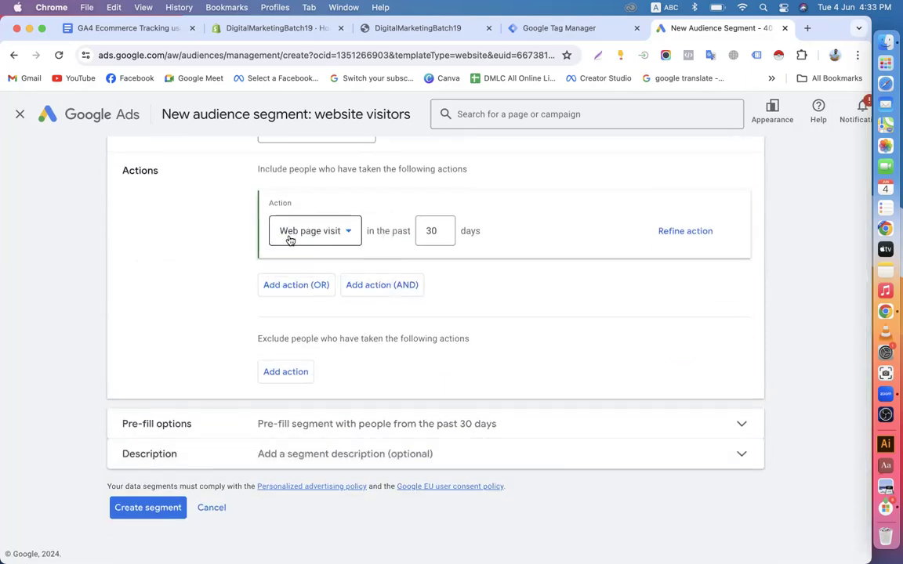
{"action": "left_click", "coordinate": [141, 508]}
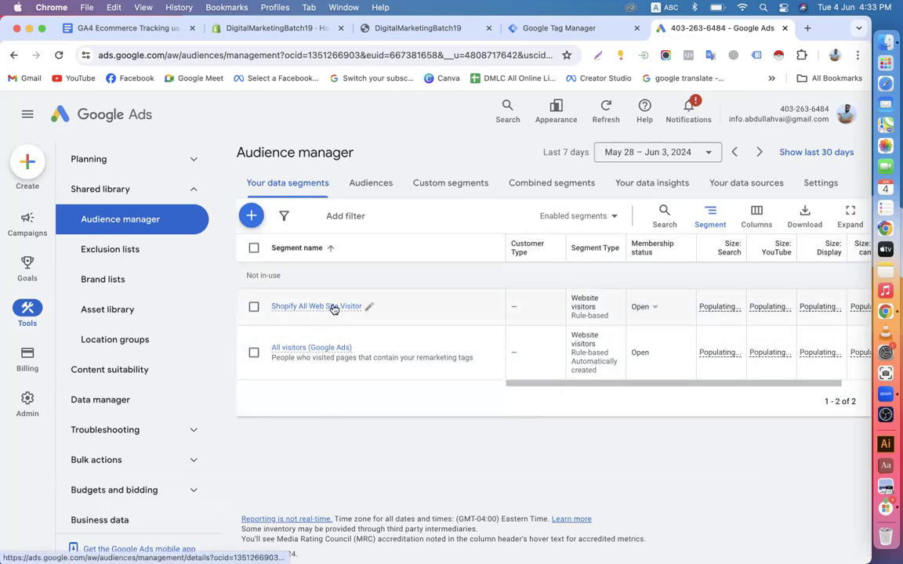
Check the new segment in Audience manager, glance at Shopify admin, then view the Tag Manager folders
{"action": "left_click_drag", "start_coordinate": [526, 383], "coordinate": [415, 439]}
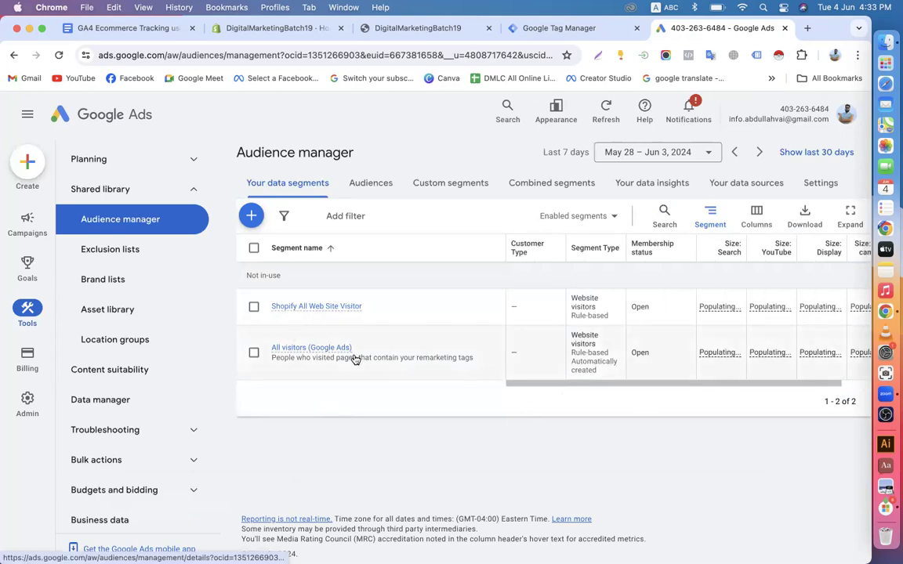
{"action": "left_click", "coordinate": [274, 29]}
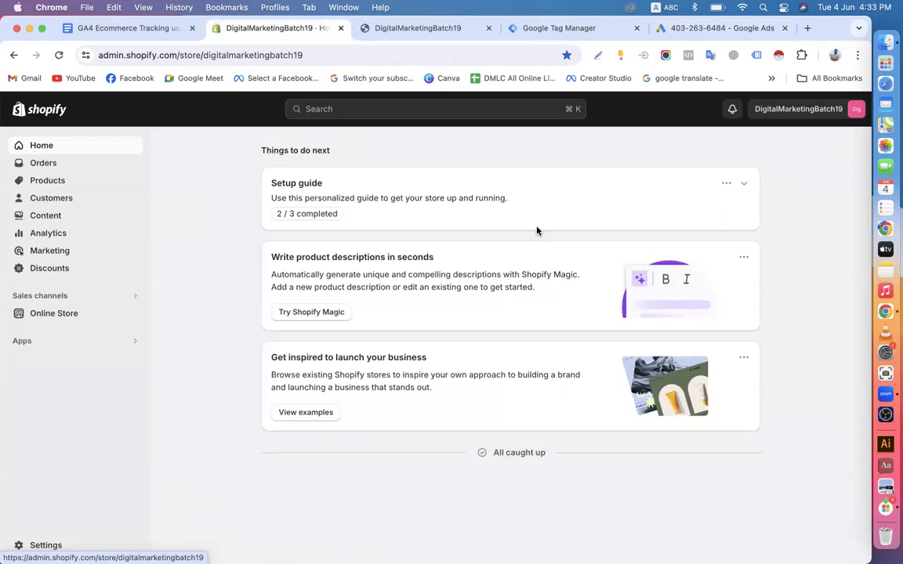
{"action": "left_click", "coordinate": [694, 25]}
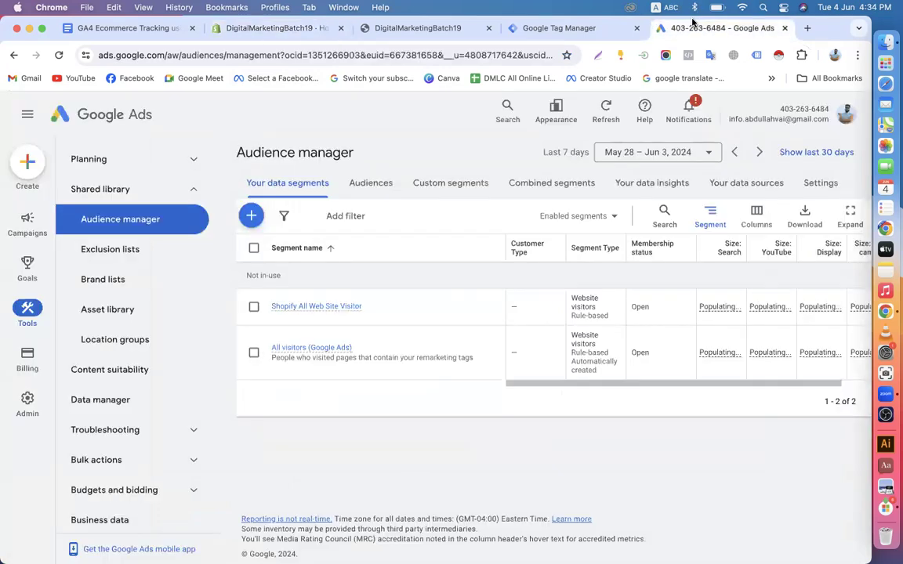
{"action": "left_click", "coordinate": [557, 32]}
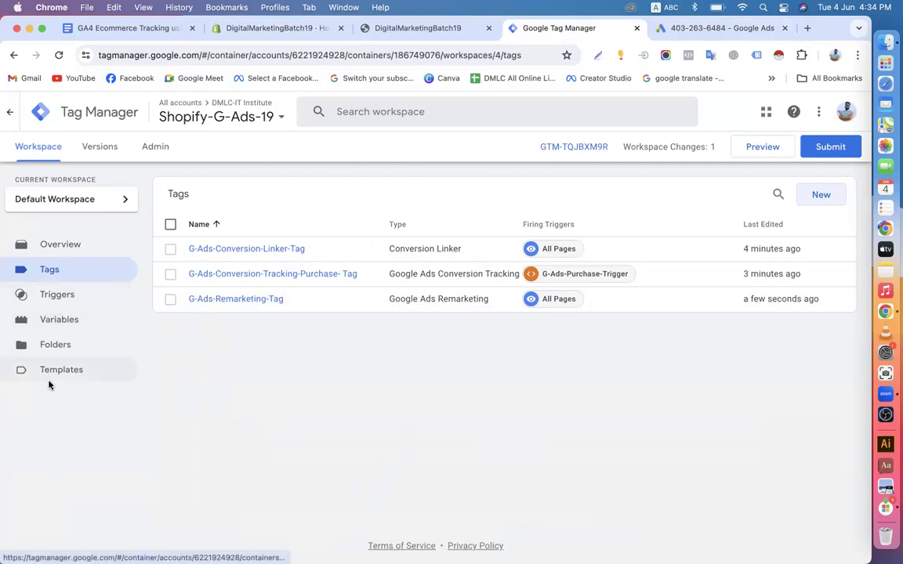
{"action": "left_click", "coordinate": [58, 348]}
Browse the container's Tags, Triggers, Variables and Folders pages, ending on the Tags list
{"action": "left_click", "coordinate": [73, 320]}
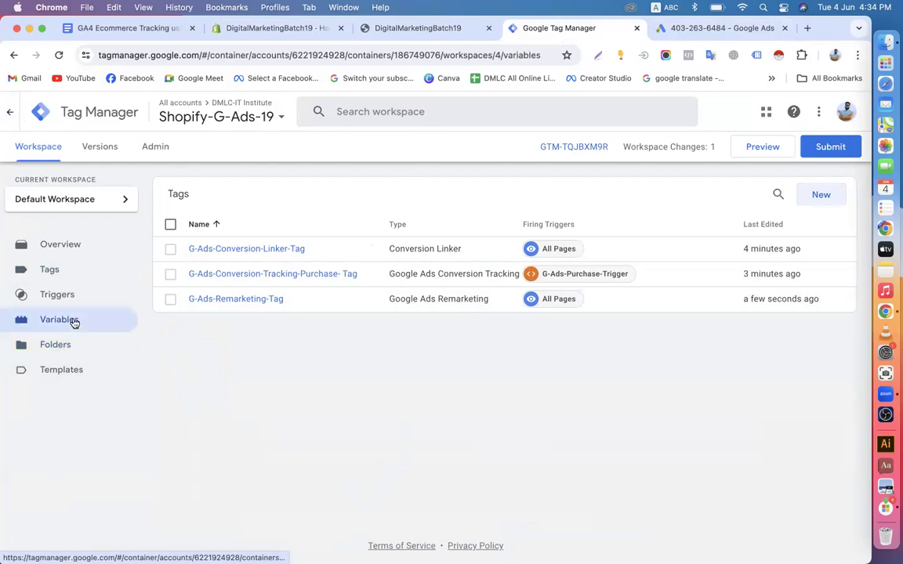
{"action": "left_click", "coordinate": [69, 294]}
{"action": "left_click", "coordinate": [61, 269]}
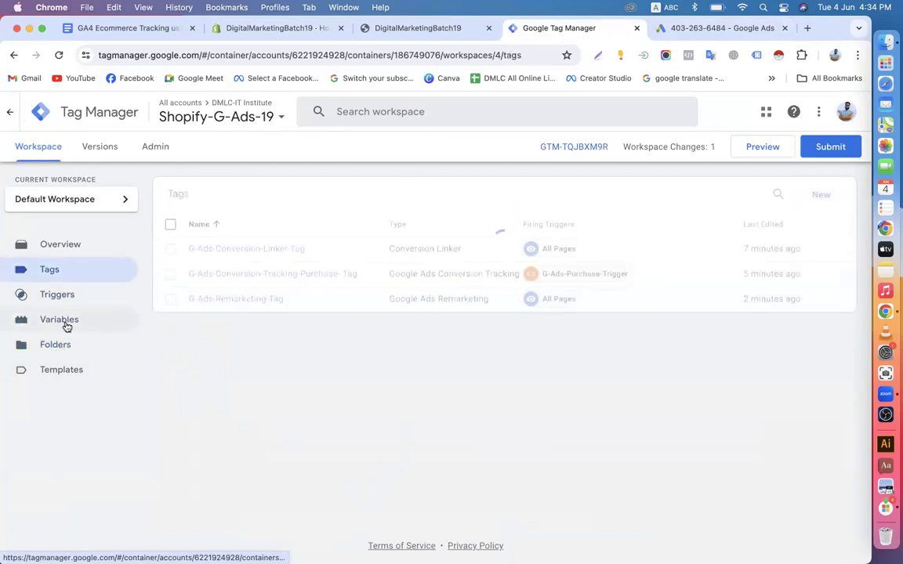
{"action": "left_click", "coordinate": [66, 321]}
{"action": "left_click", "coordinate": [56, 349]}
{"action": "left_click", "coordinate": [65, 322]}
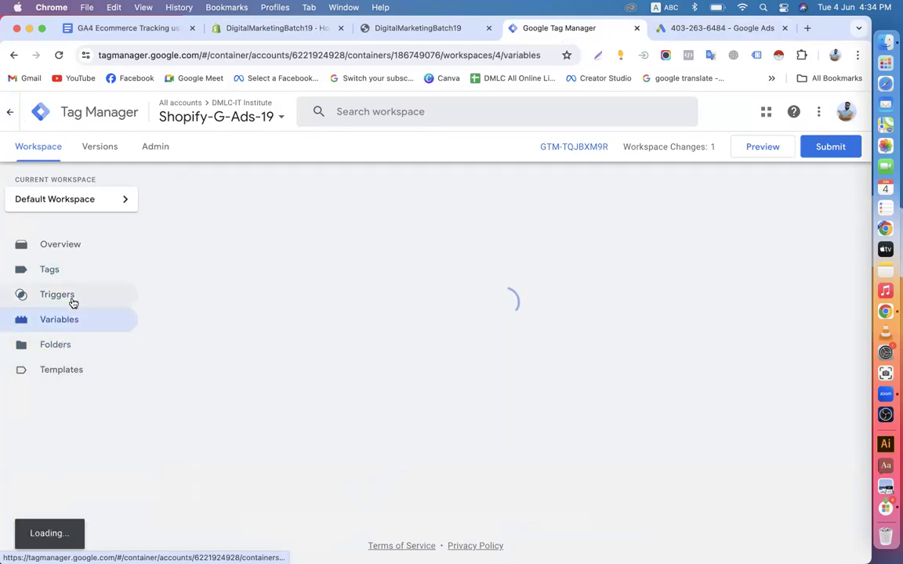
{"action": "left_click", "coordinate": [69, 296]}
{"action": "left_click", "coordinate": [66, 272]}
{"action": "left_click", "coordinate": [63, 296]}
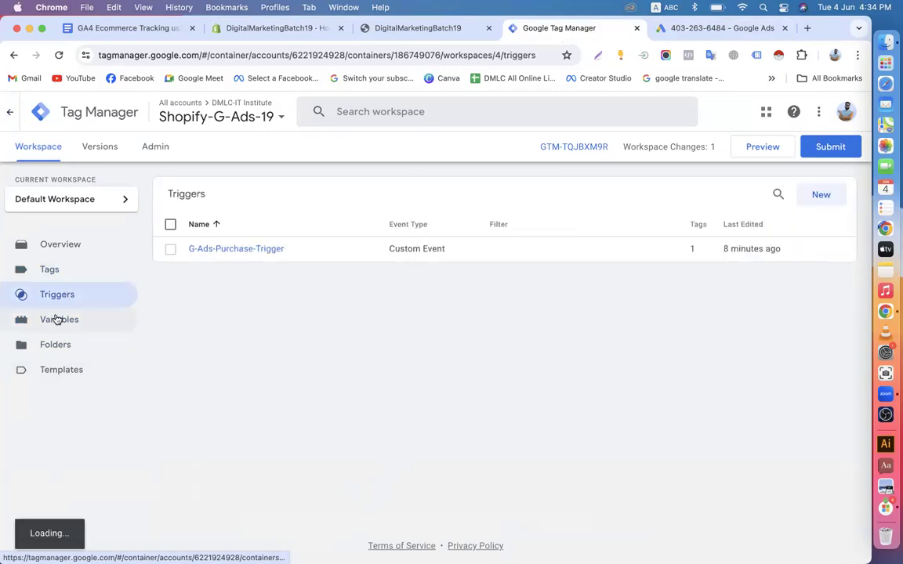
{"action": "left_click", "coordinate": [55, 318]}
{"action": "left_click", "coordinate": [56, 347]}
{"action": "left_click", "coordinate": [63, 297]}
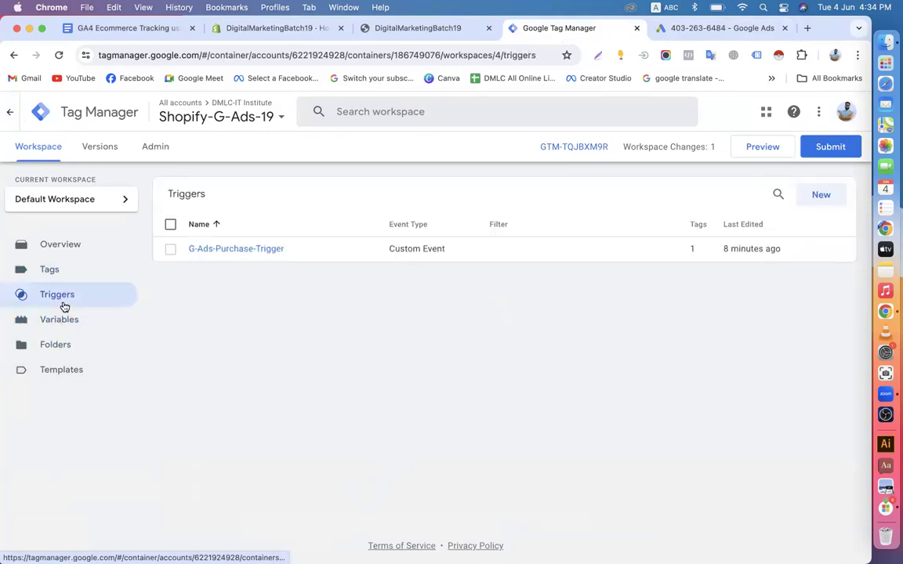
{"action": "left_click", "coordinate": [67, 318]}
{"action": "left_click", "coordinate": [66, 269]}
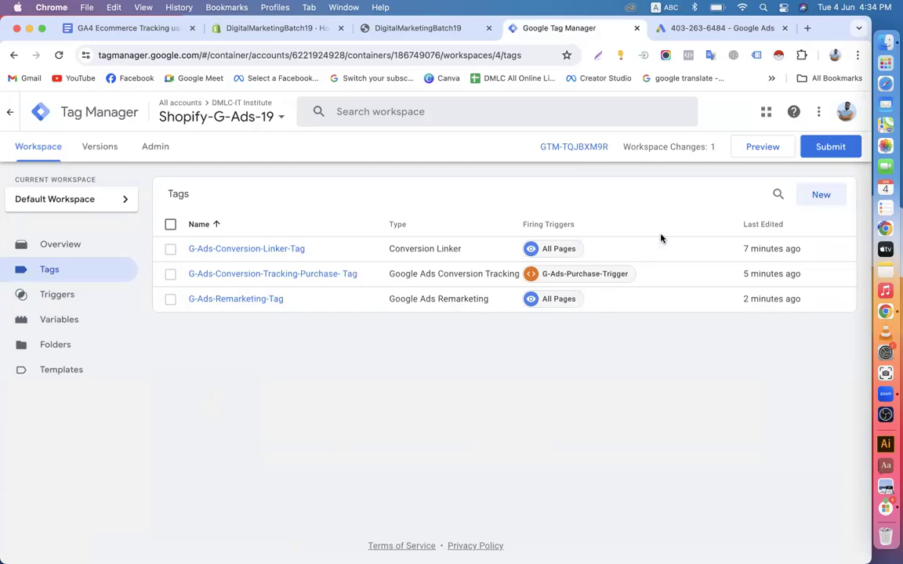
{"action": "left_click", "coordinate": [698, 30]}
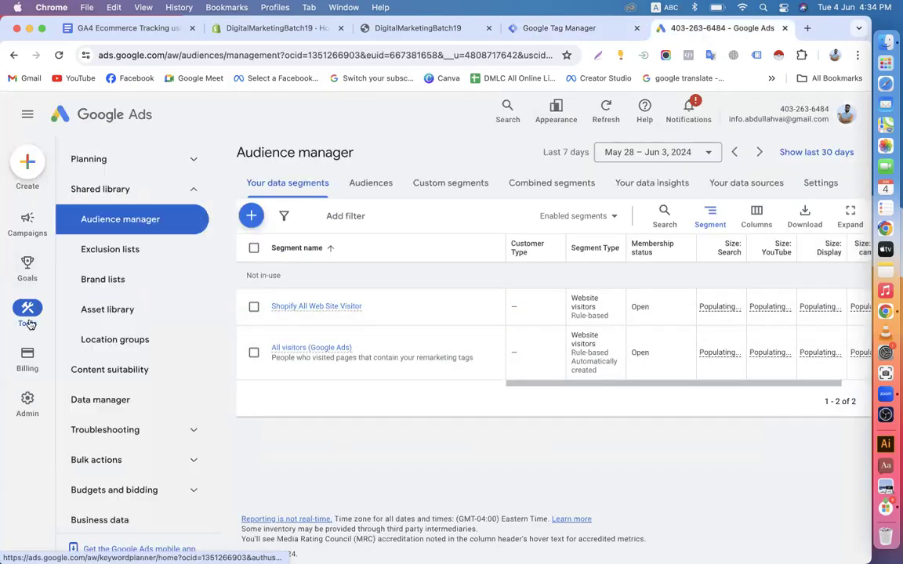
Open the Google Ads account Overview, briefly rechecking the Tag Manager tags list
{"action": "mouse_move", "coordinate": [19, 360]}
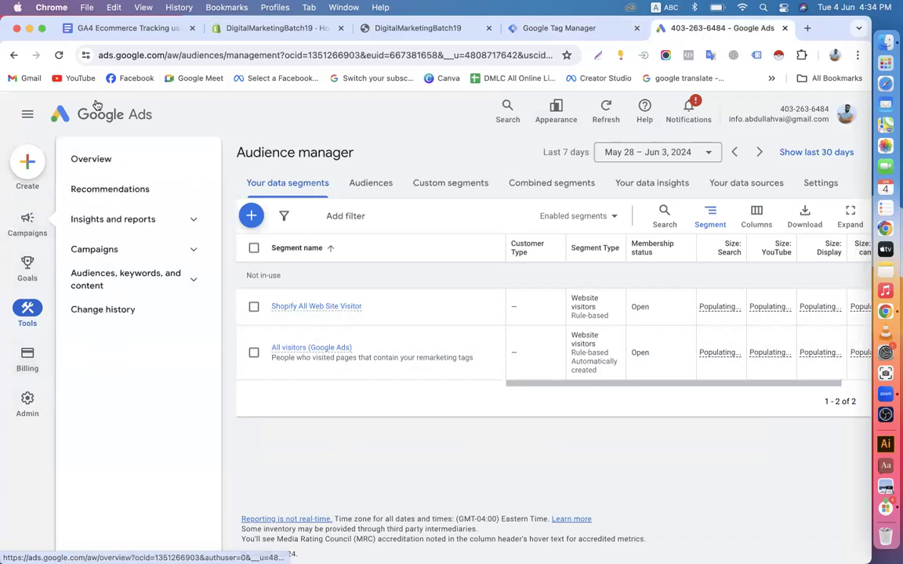
{"action": "left_click", "coordinate": [93, 118]}
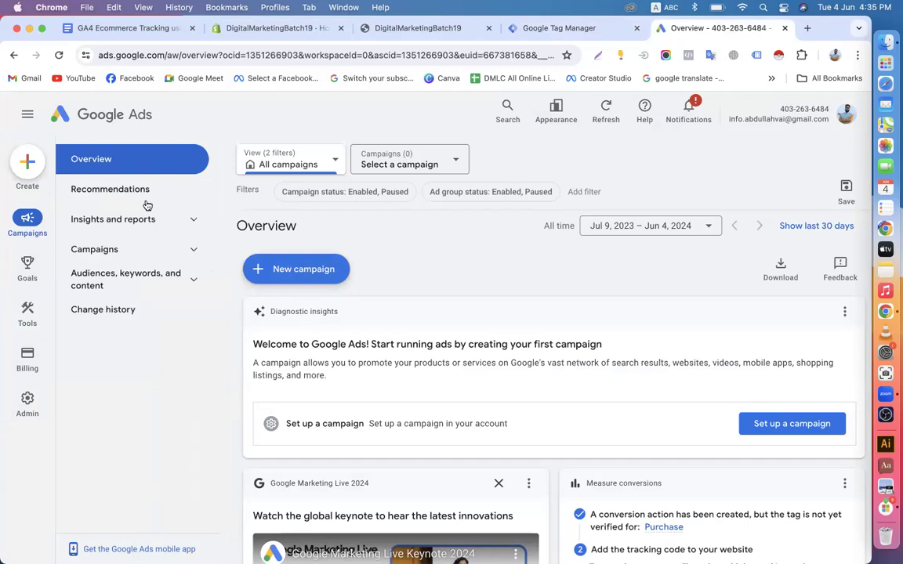
{"action": "left_click", "coordinate": [550, 28]}
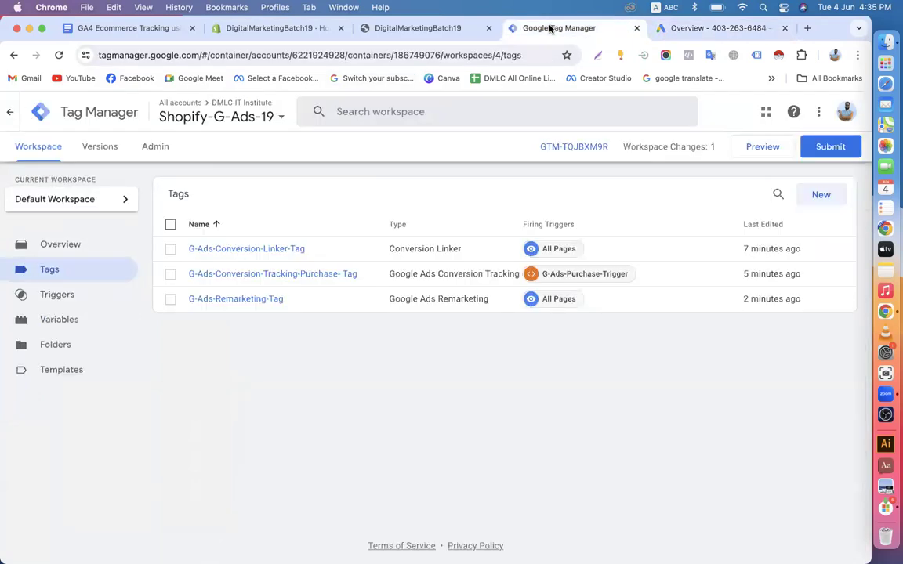
{"action": "left_click", "coordinate": [667, 29]}
{"action": "mouse_move", "coordinate": [12, 270]}
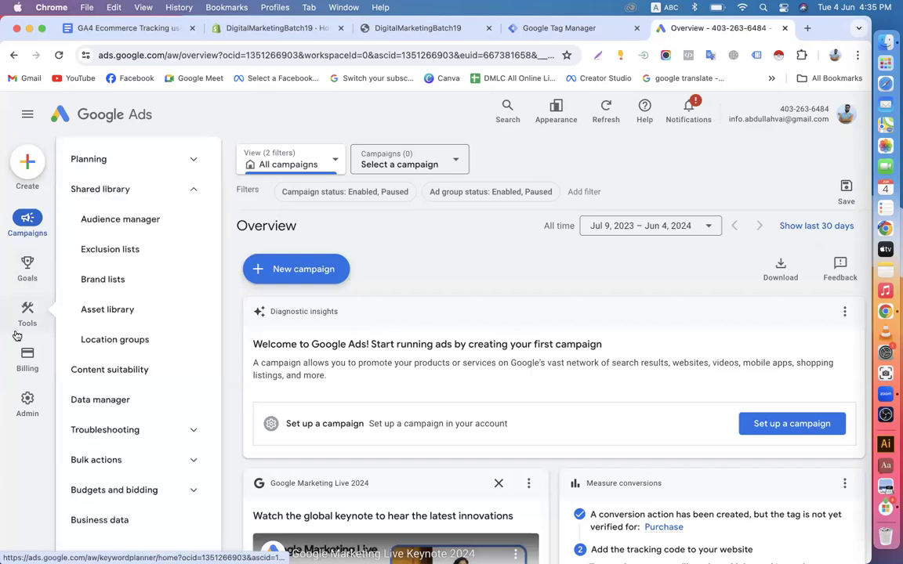
Open the Goals conversions summary with the Purchase action and check its Diagnostics
{"action": "left_click", "coordinate": [28, 267]}
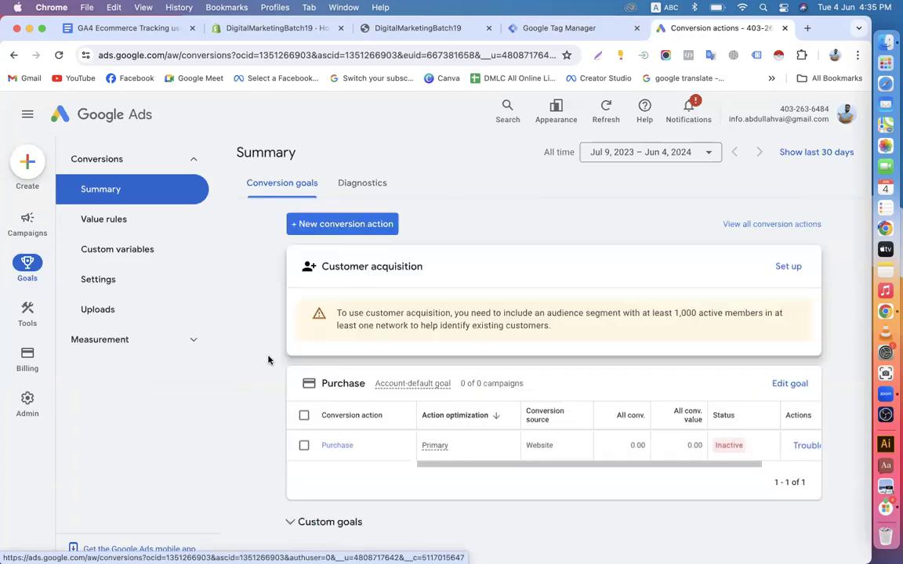
{"action": "scroll", "coordinate": [268, 359], "scroll_direction": "down", "scroll_amount": 1}
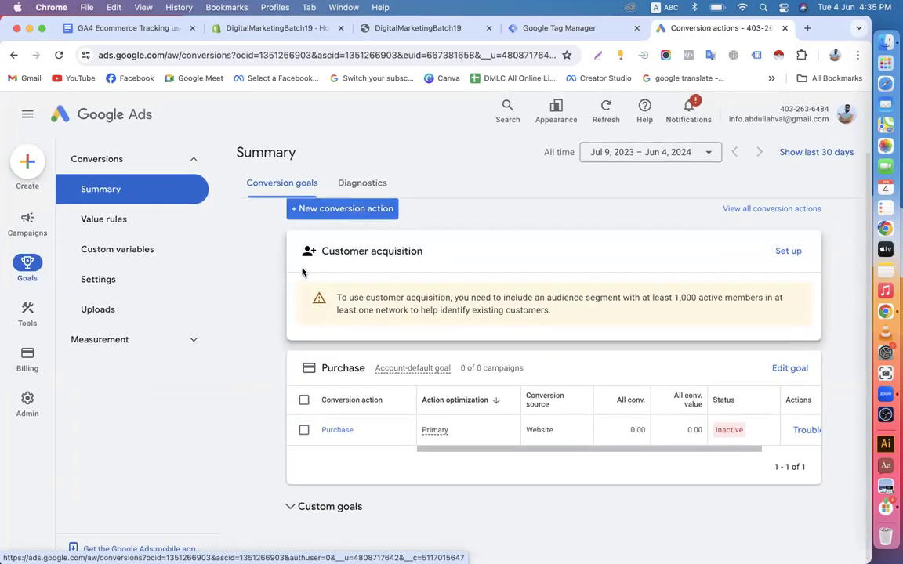
{"action": "left_click", "coordinate": [360, 182]}
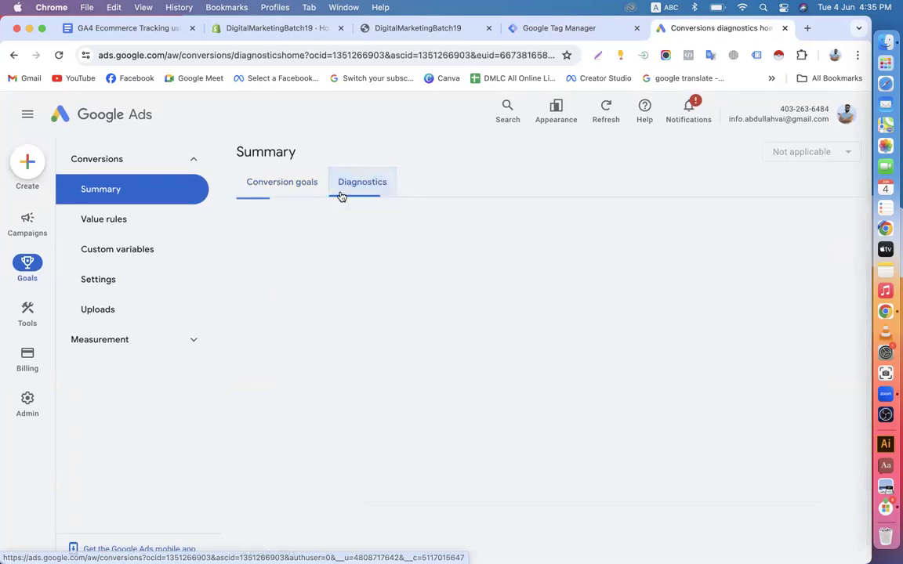
{"action": "left_click", "coordinate": [303, 191]}
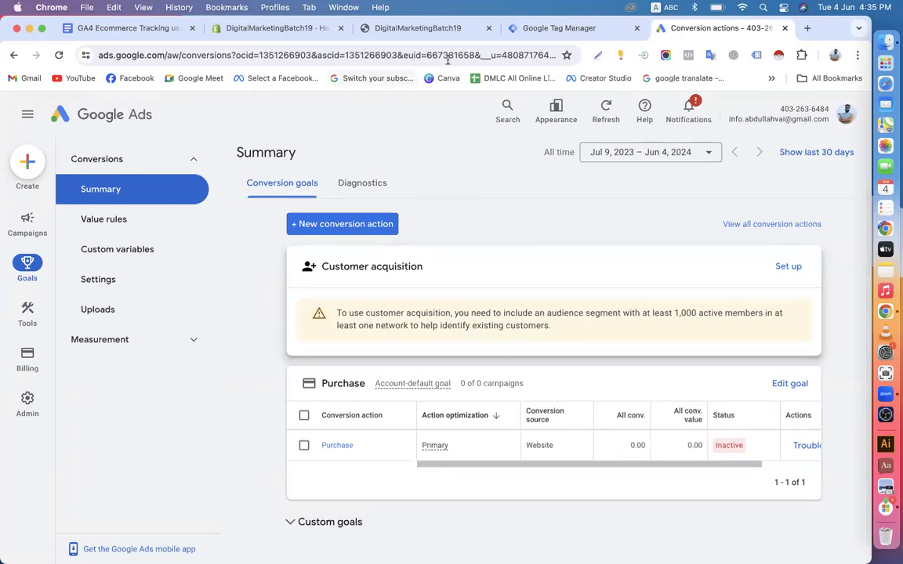
Glance at the Tag Manager, store, Shopify admin and GA4 document tabs, then return to Ads
{"action": "left_click", "coordinate": [513, 28]}
{"action": "left_click", "coordinate": [397, 20]}
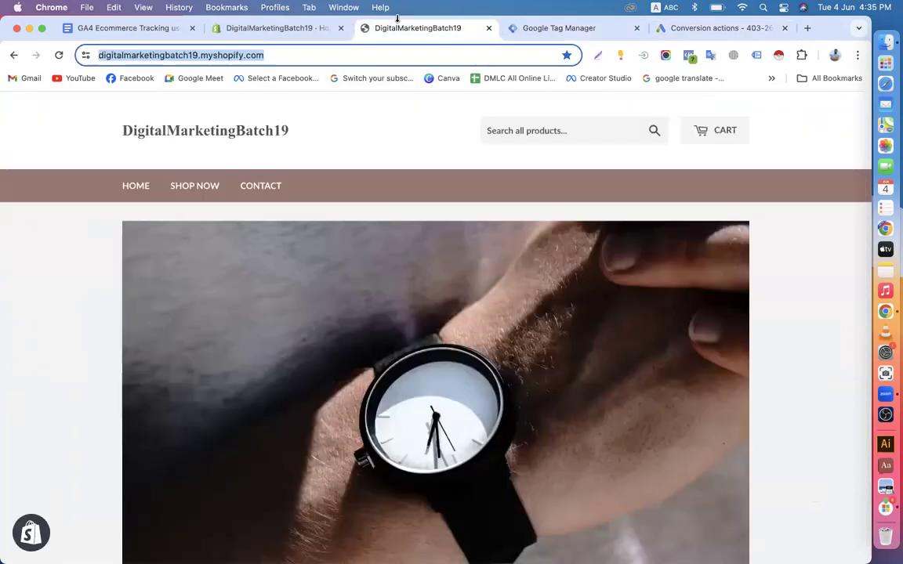
{"action": "left_click", "coordinate": [271, 28]}
{"action": "left_click", "coordinate": [112, 30]}
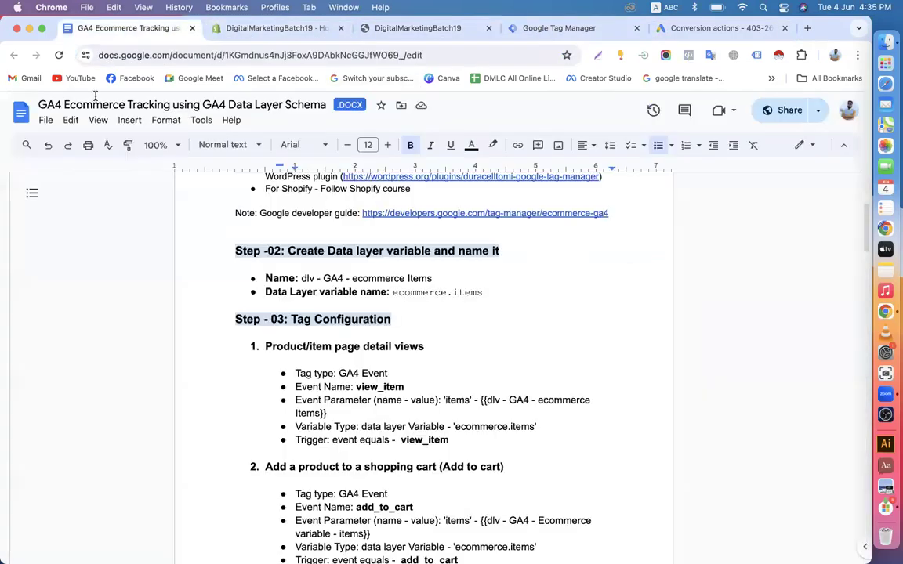
{"action": "left_click", "coordinate": [768, 29]}
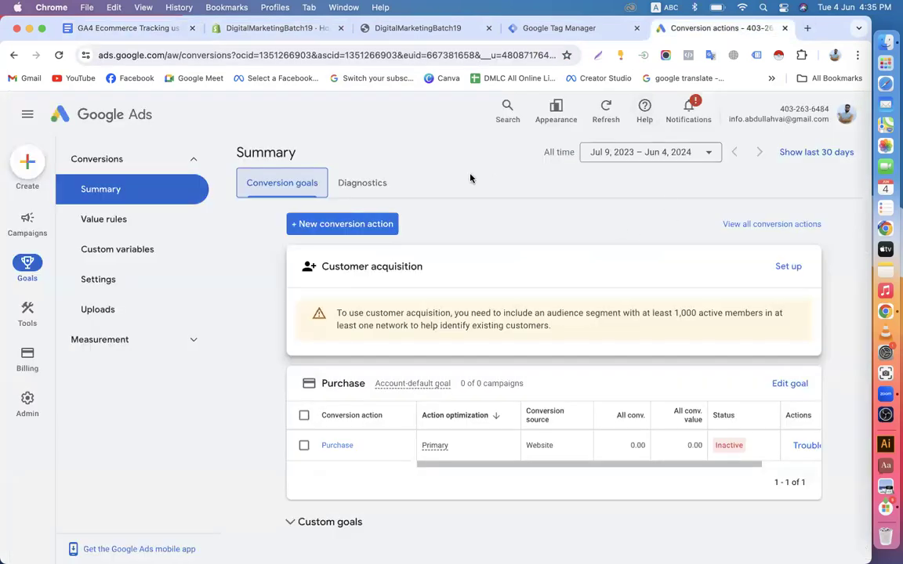
Look through the Value rules, Custom variables and Settings pages, then return to the conversions Summary
{"action": "left_click", "coordinate": [106, 223]}
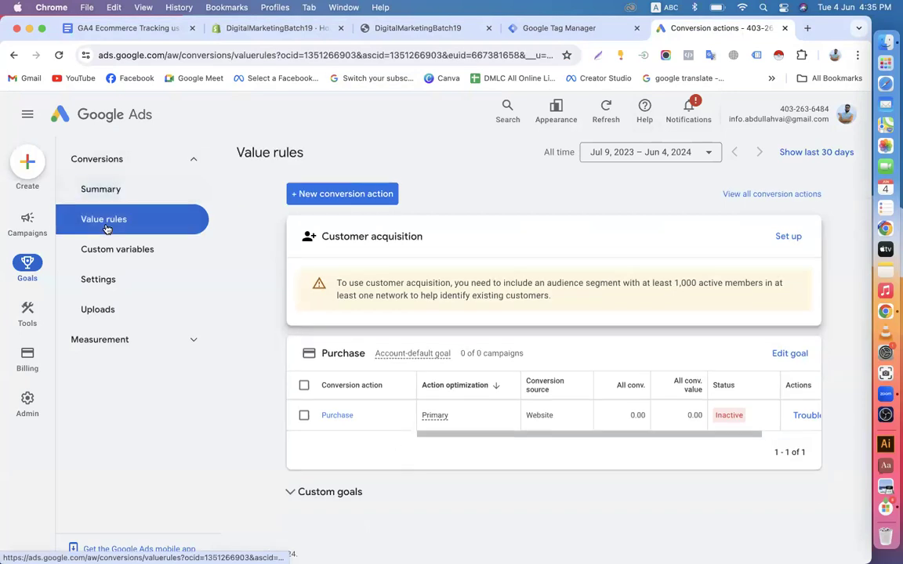
{"action": "left_click", "coordinate": [106, 195]}
{"action": "left_click", "coordinate": [105, 224]}
{"action": "left_click", "coordinate": [102, 249]}
{"action": "left_click", "coordinate": [101, 278]}
{"action": "left_click", "coordinate": [111, 194]}
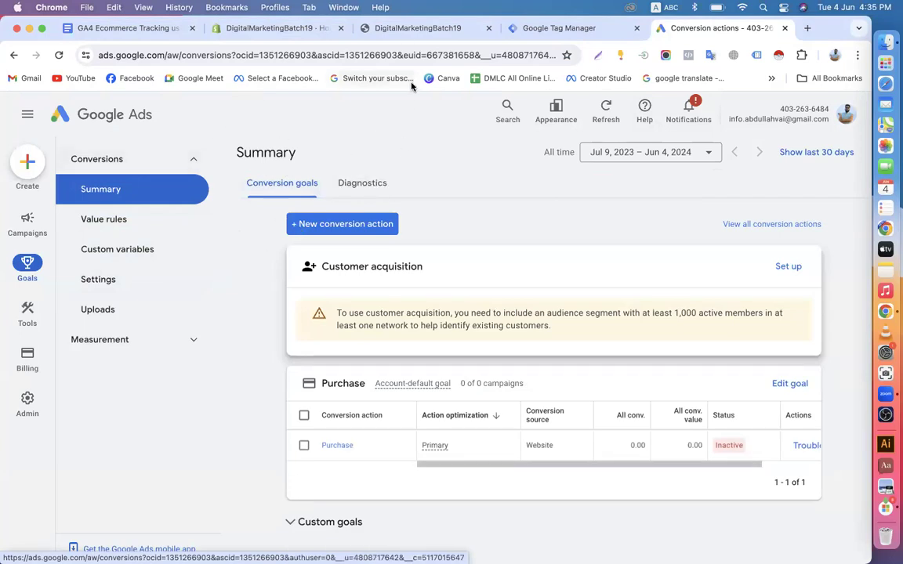
{"action": "left_click", "coordinate": [406, 33]}
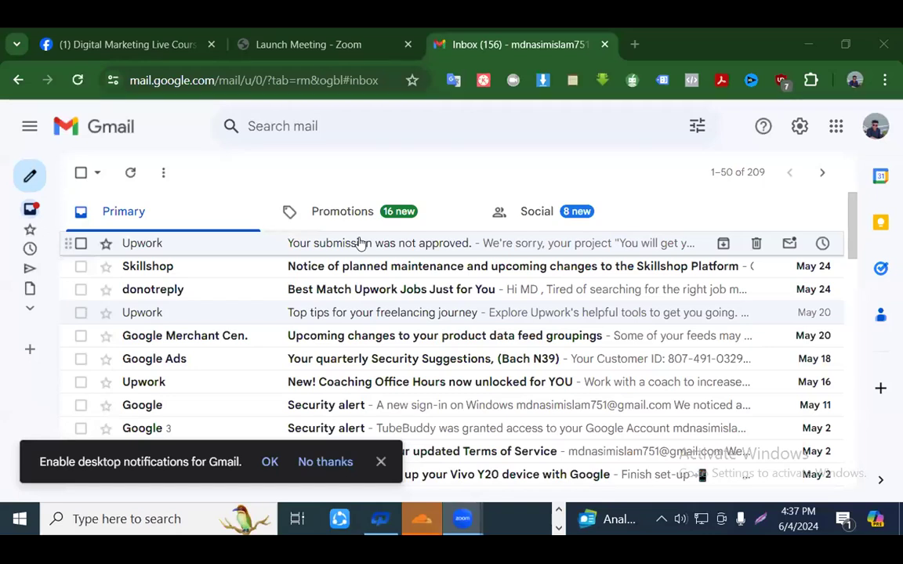
Read the Upwork 'Your submission was not approved' email and its list of common mistakes
{"action": "left_click", "coordinate": [359, 244]}
{"action": "scroll", "coordinate": [379, 262], "scroll_direction": "down", "scroll_amount": 3}
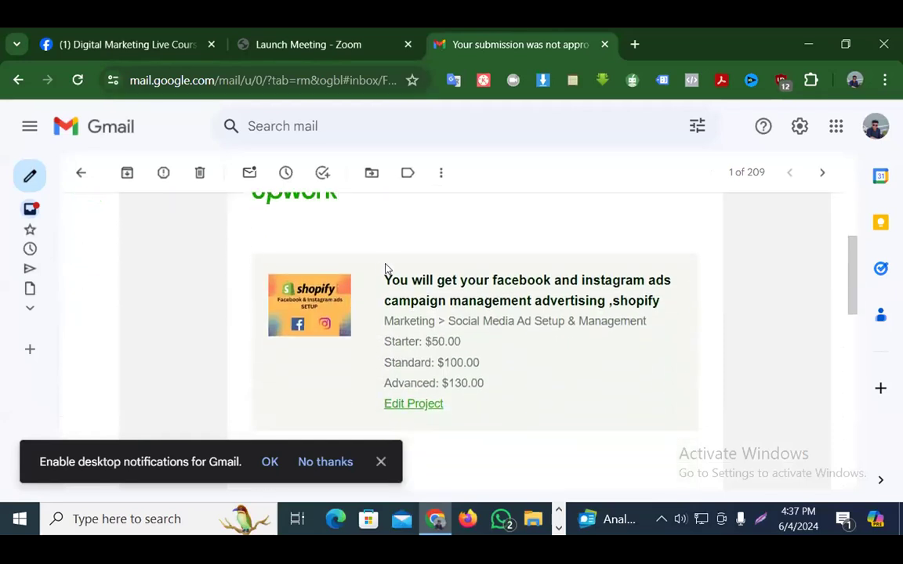
{"action": "scroll", "coordinate": [386, 268], "scroll_direction": "up", "scroll_amount": 1}
{"action": "scroll", "coordinate": [386, 268], "scroll_direction": "down", "scroll_amount": 1}
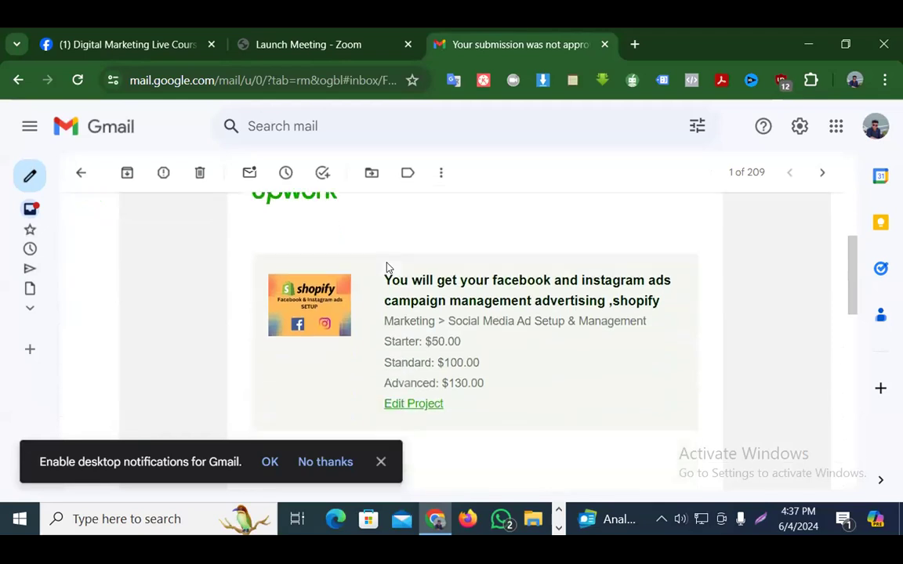
{"action": "scroll", "coordinate": [386, 271], "scroll_direction": "down", "scroll_amount": 4}
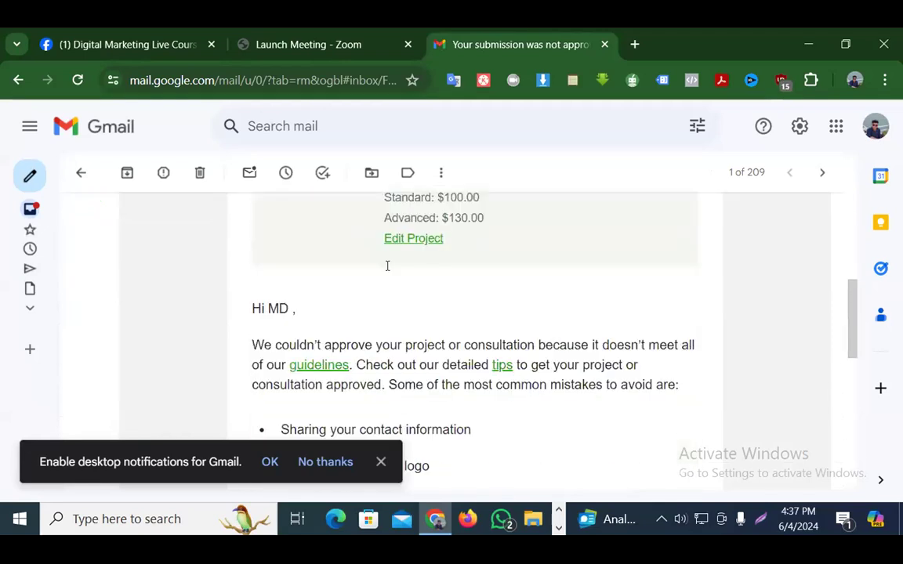
{"action": "scroll", "coordinate": [386, 270], "scroll_direction": "up", "scroll_amount": 1}
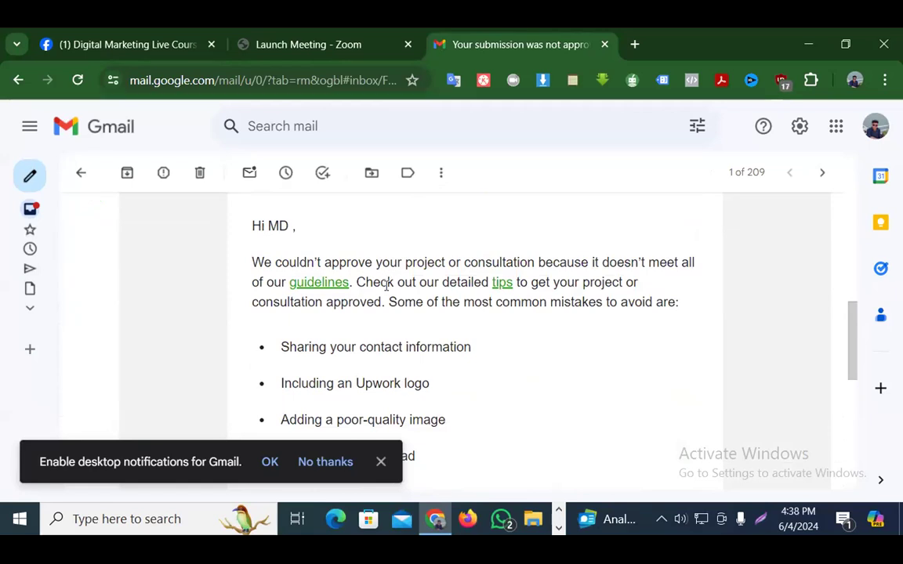
{"action": "scroll", "coordinate": [392, 290], "scroll_direction": "down", "scroll_amount": 1}
{"action": "scroll", "coordinate": [390, 292], "scroll_direction": "up", "scroll_amount": 1}
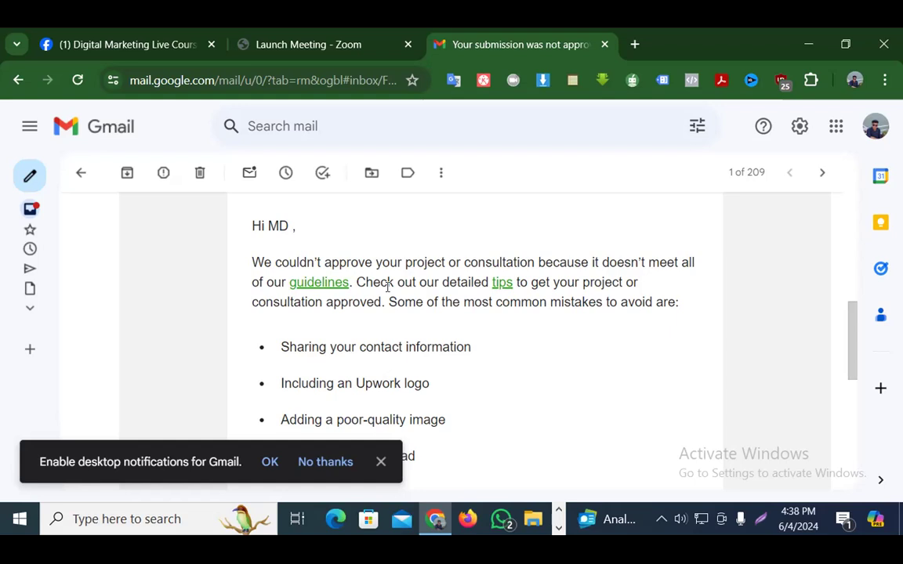
{"action": "scroll", "coordinate": [388, 290], "scroll_direction": "down", "scroll_amount": 2}
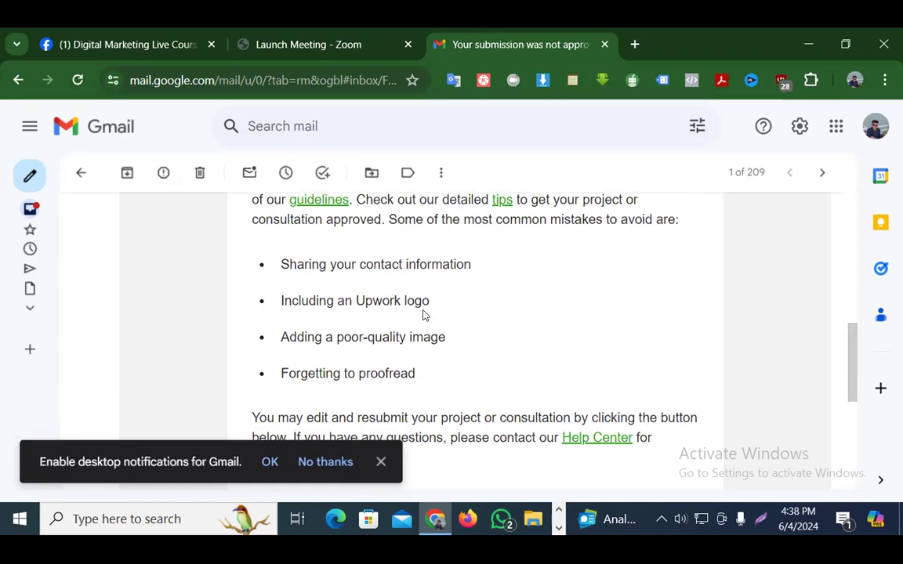
{"action": "scroll", "coordinate": [424, 330], "scroll_direction": "down", "scroll_amount": 1}
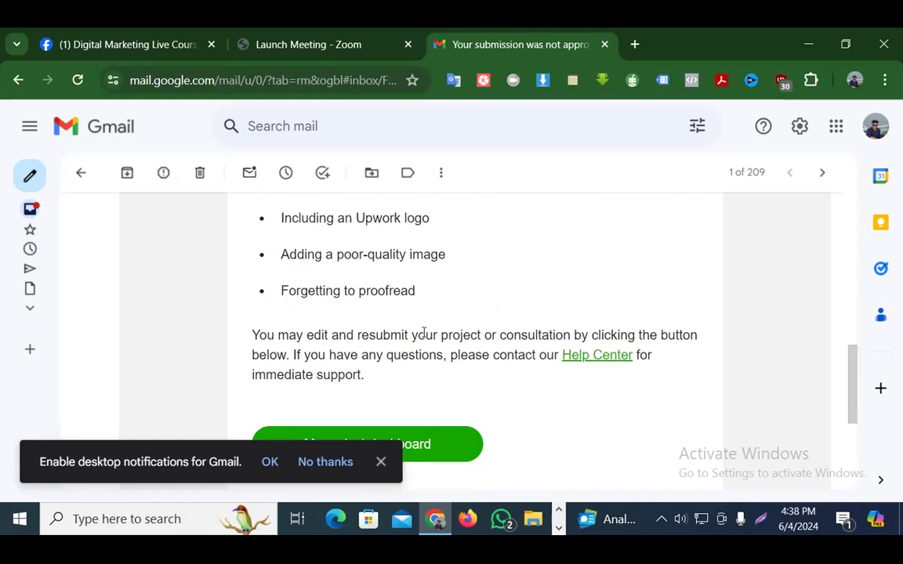
{"action": "scroll", "coordinate": [423, 334], "scroll_direction": "up", "scroll_amount": 2}
{"action": "scroll", "coordinate": [424, 334], "scroll_direction": "down", "scroll_amount": 2}
{"action": "scroll", "coordinate": [424, 334], "scroll_direction": "up", "scroll_amount": 2}
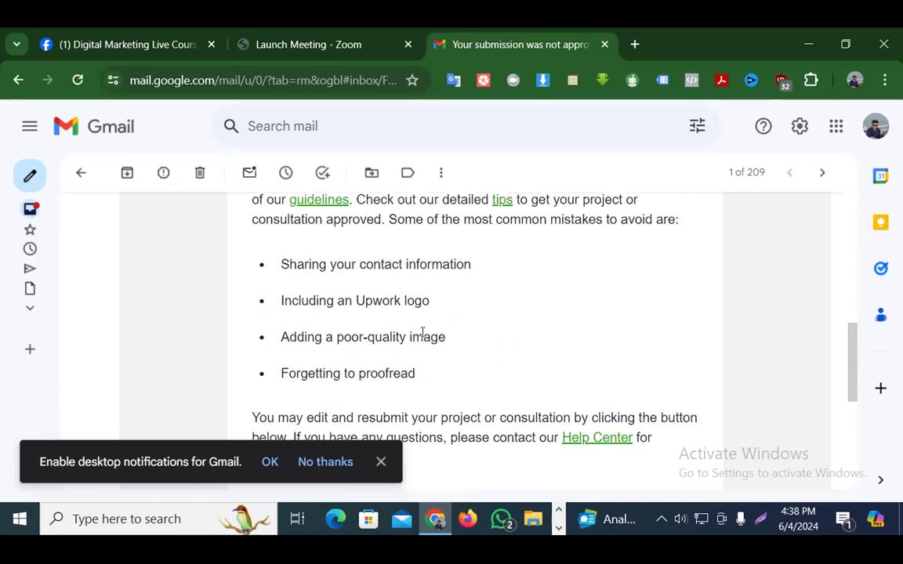
{"action": "scroll", "coordinate": [423, 334], "scroll_direction": "down", "scroll_amount": 2}
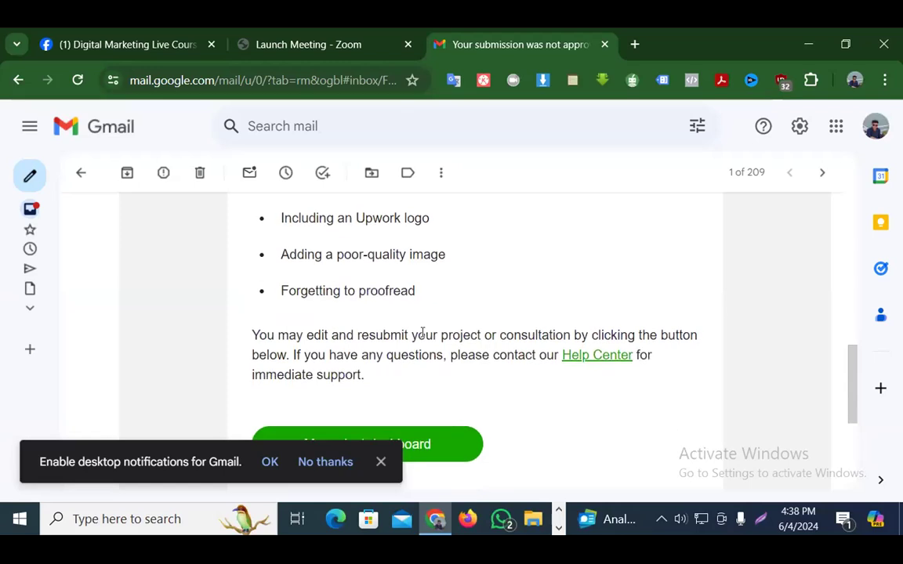
{"action": "scroll", "coordinate": [425, 333], "scroll_direction": "up", "scroll_amount": 6}
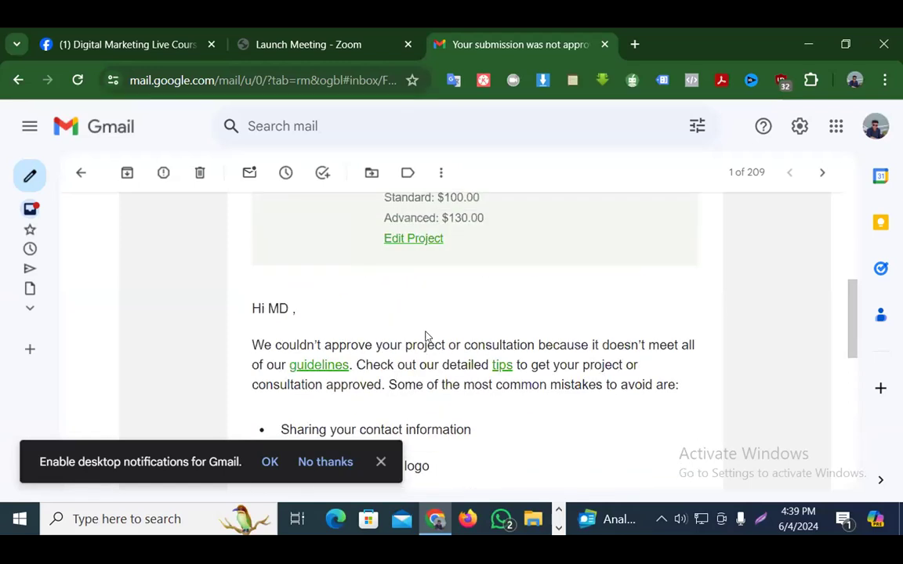
{"action": "scroll", "coordinate": [425, 335], "scroll_direction": "down", "scroll_amount": 6}
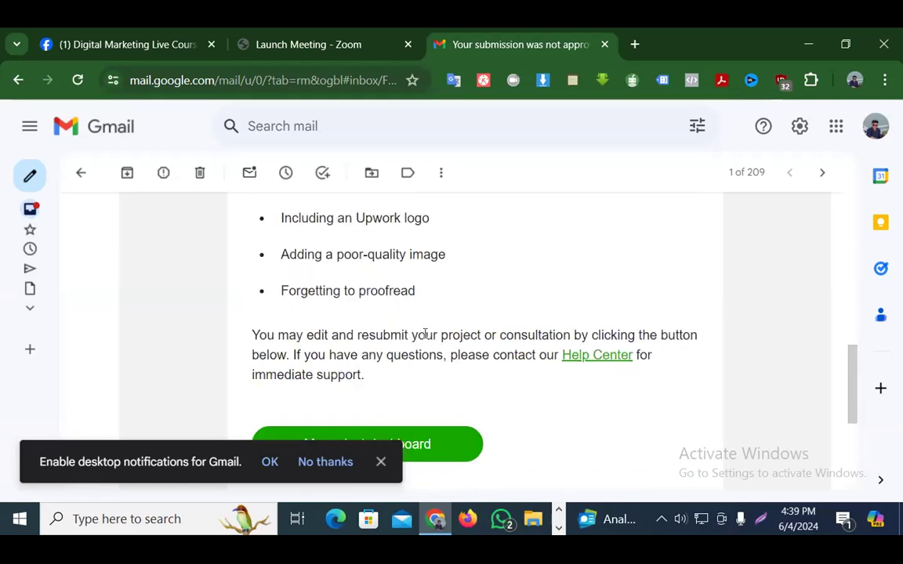
{"action": "scroll", "coordinate": [425, 335], "scroll_direction": "up", "scroll_amount": 2}
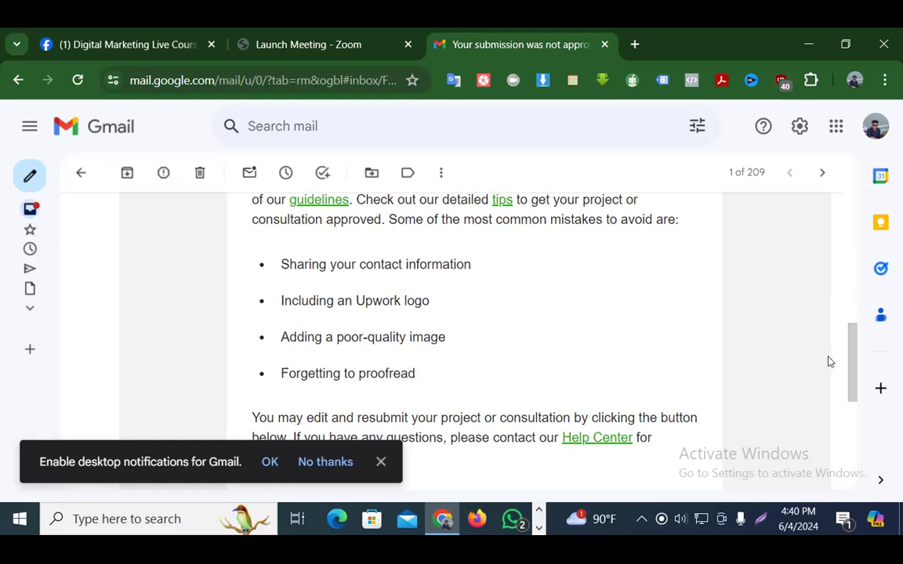
Check the system volume, then bring up the 'Launch Meeting - Zoom' page
{"action": "left_click", "coordinate": [674, 530]}
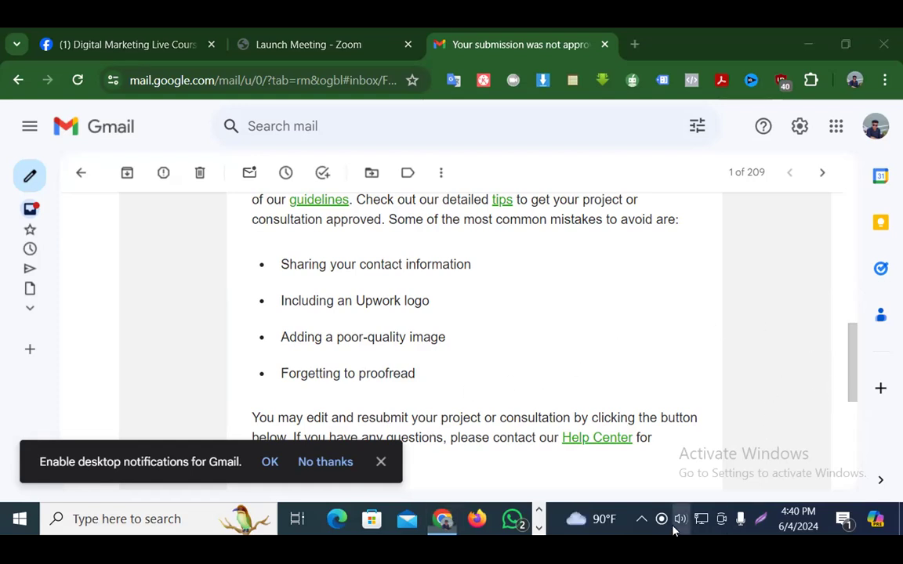
{"action": "left_click", "coordinate": [674, 530]}
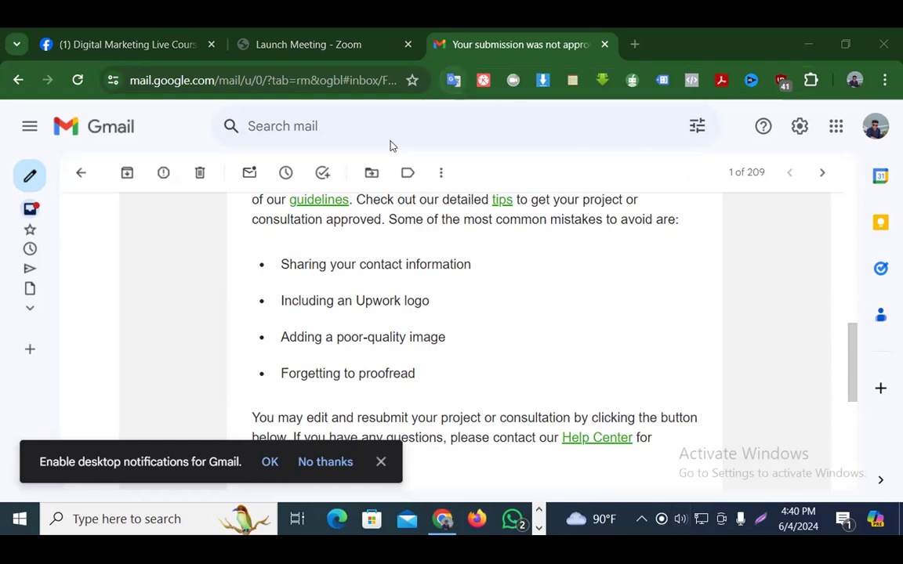
{"action": "left_click", "coordinate": [324, 42]}
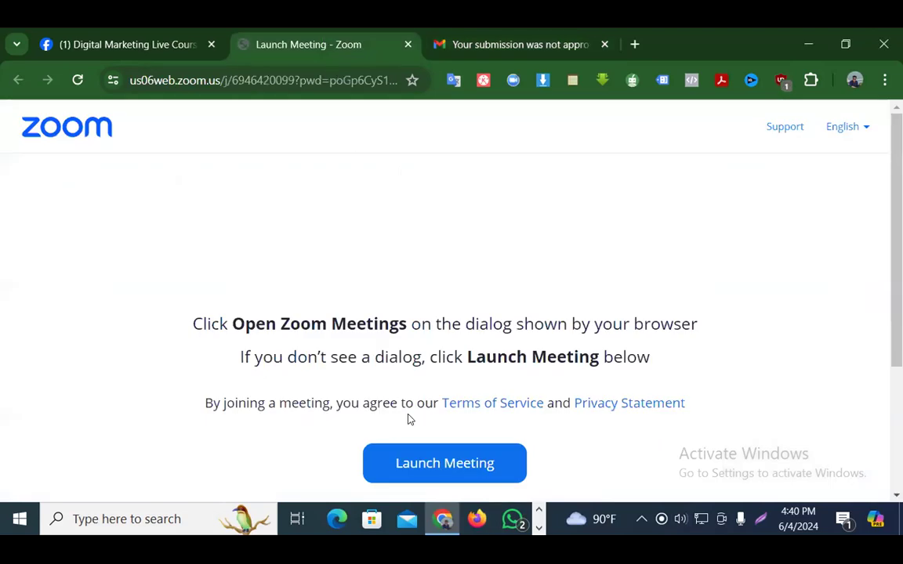